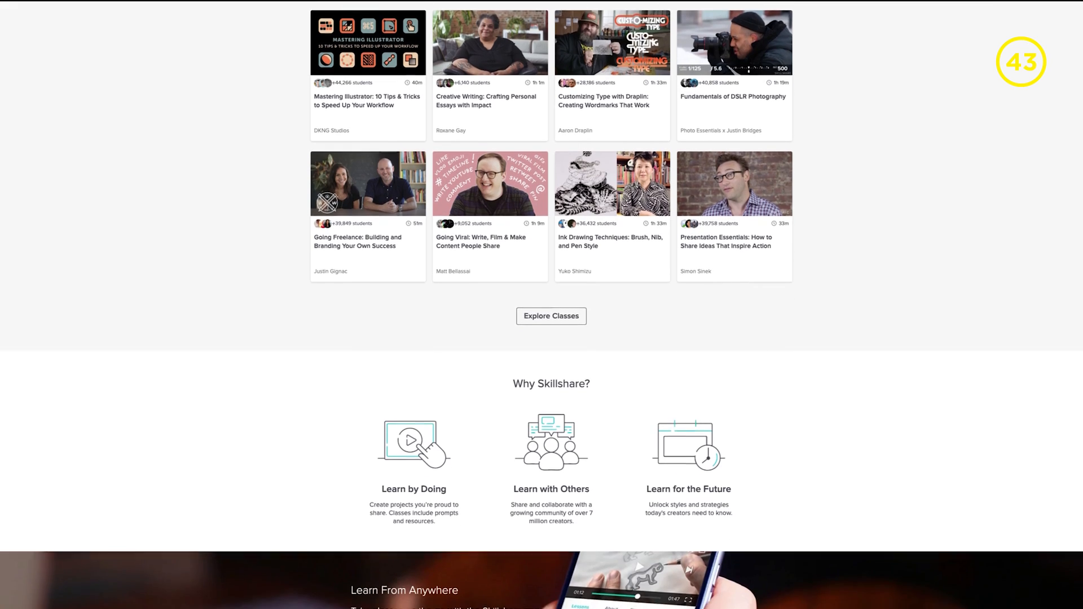
Browse the Skillshare homepage and view the Animating With Character - Walk Cycles class page.
scroll(541, 305, "down", 3)
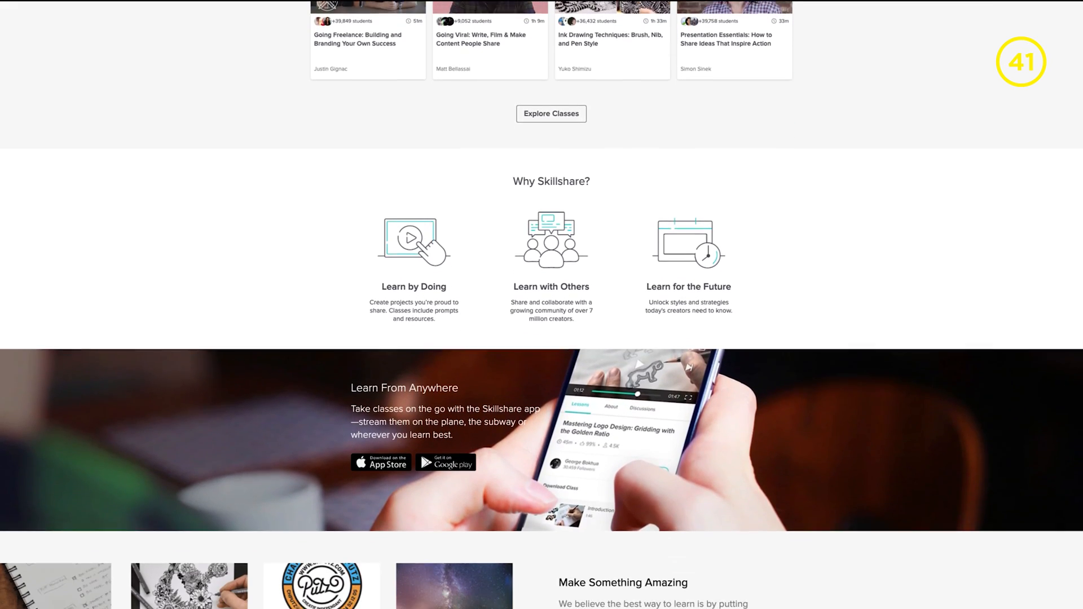
scroll(541, 305, "down", 2)
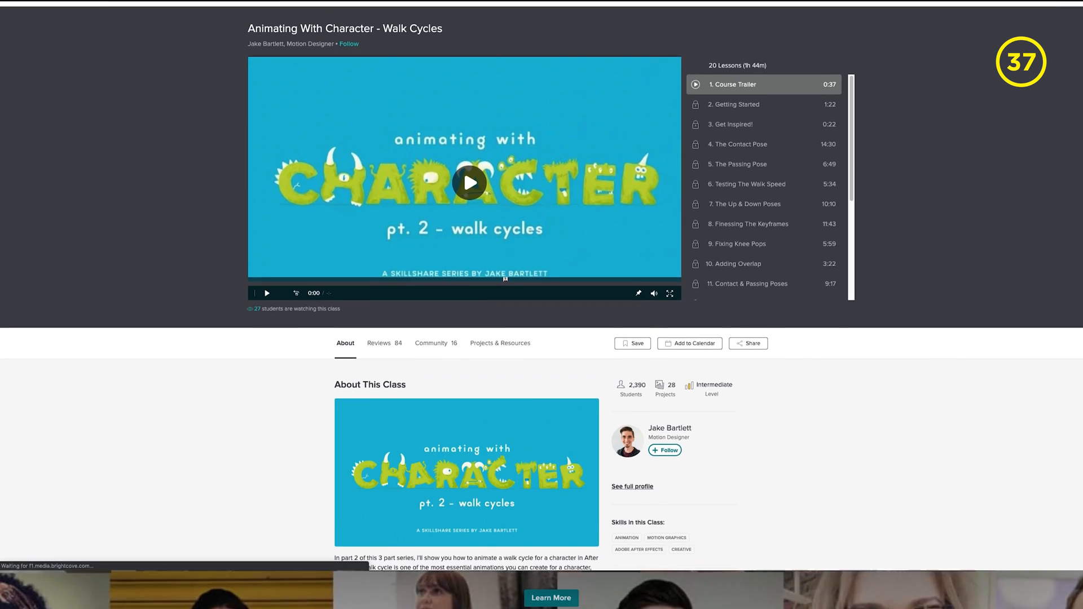
left_click(464, 169)
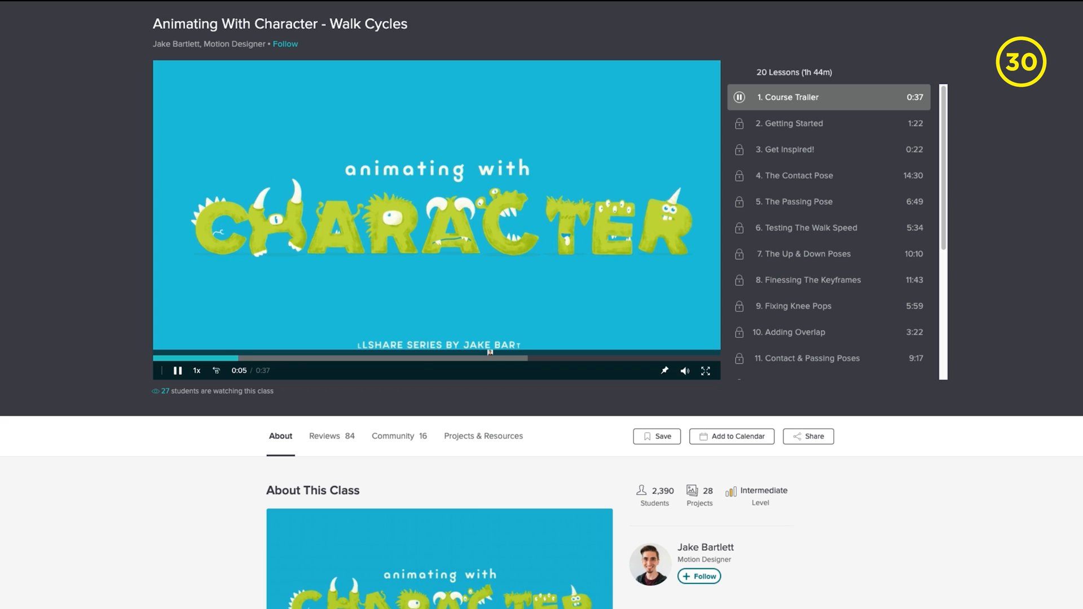
scroll(542, 339, "down", 10)
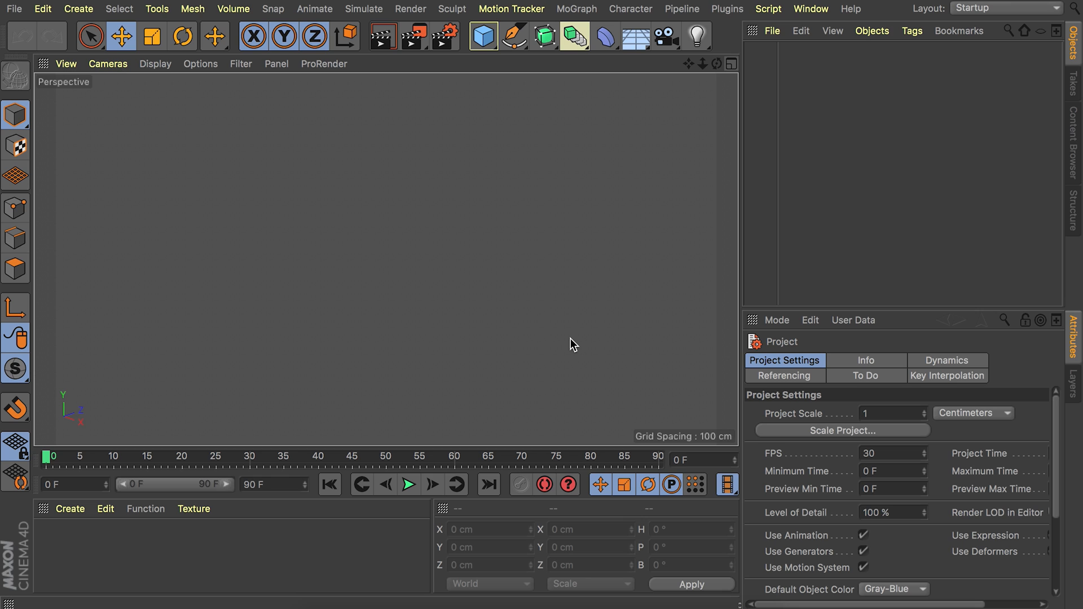
Add a cube and set its size to 1000 cm in X, 100 cm in Y and 1000 cm in Z.
left_click(485, 37)
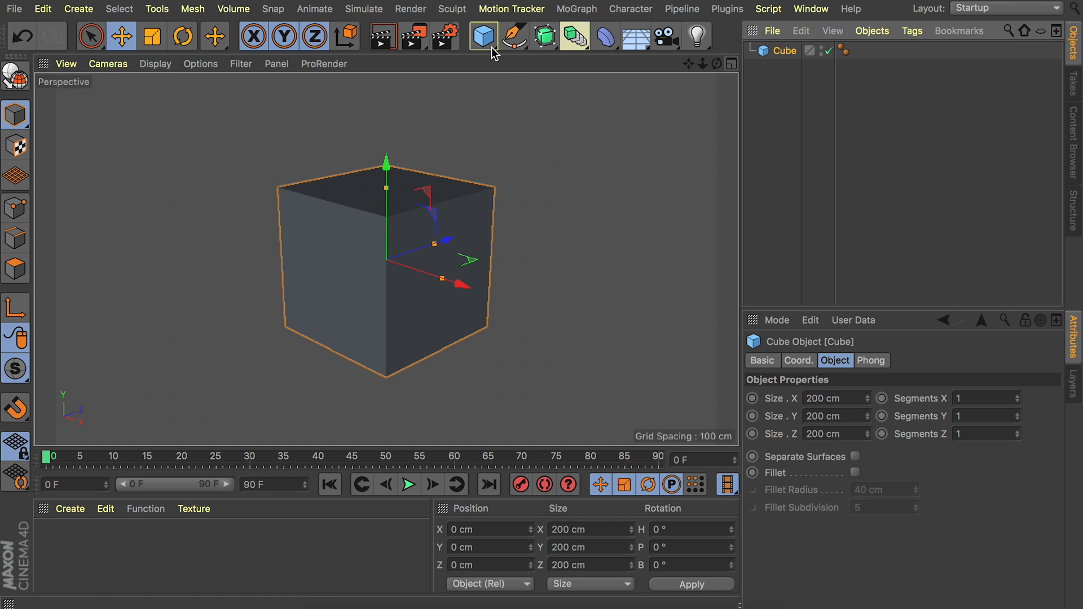
double_click(828, 399)
type("100")
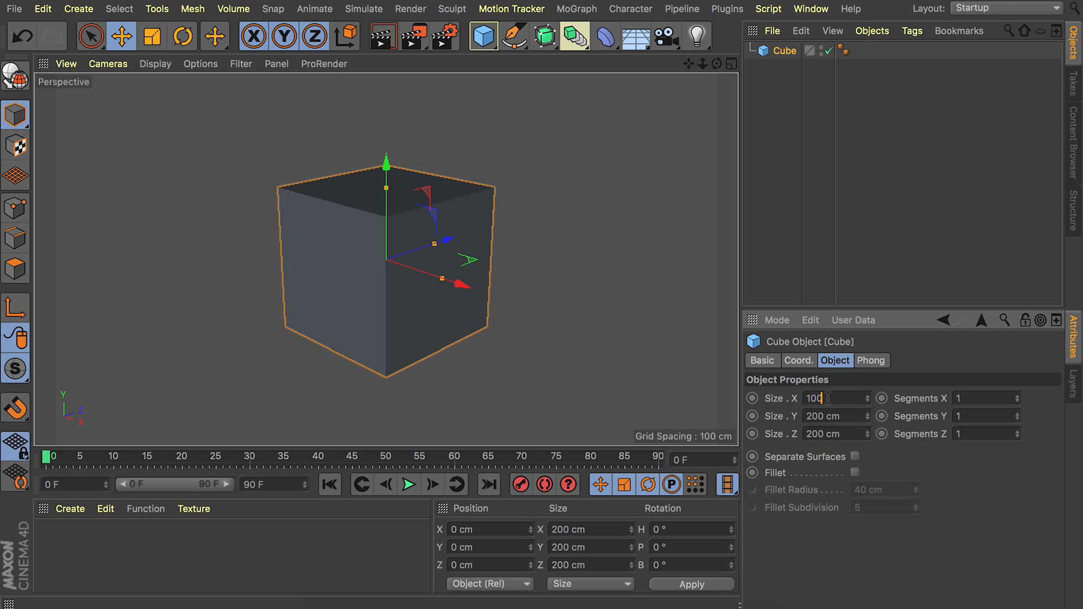
type("0")
key("Tab")
type("100")
key("Tab")
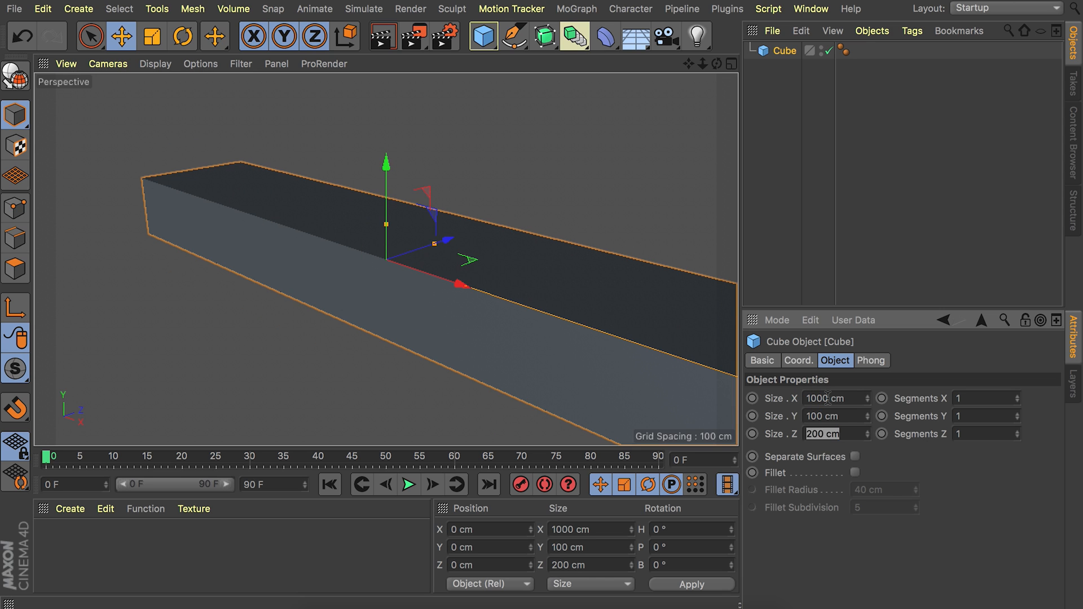
type("1000")
key("Return")
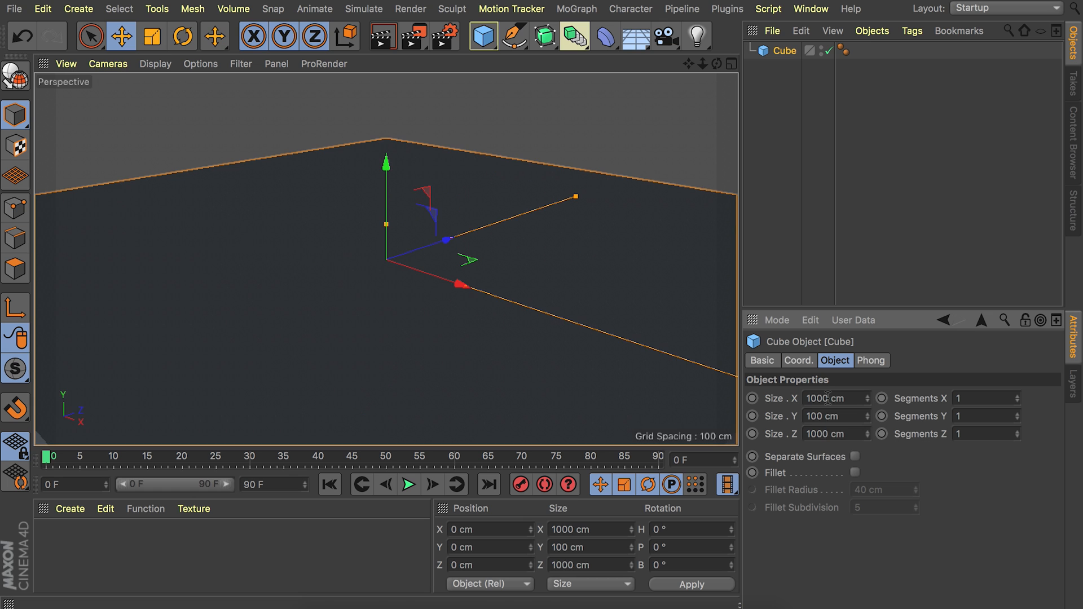
Switch the viewport display to Gouraud Shading (Lines) so the slab's segment lines are drawn.
scroll(418, 259, "down", 5)
middle_click_drag(424, 240, 387, 259, "alt")
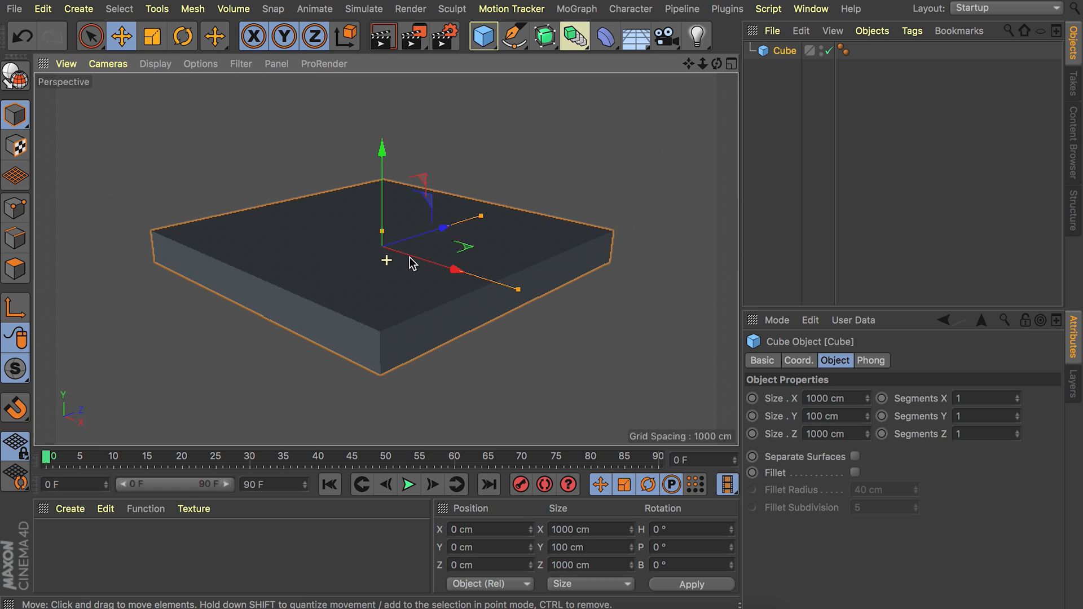
left_click(158, 68)
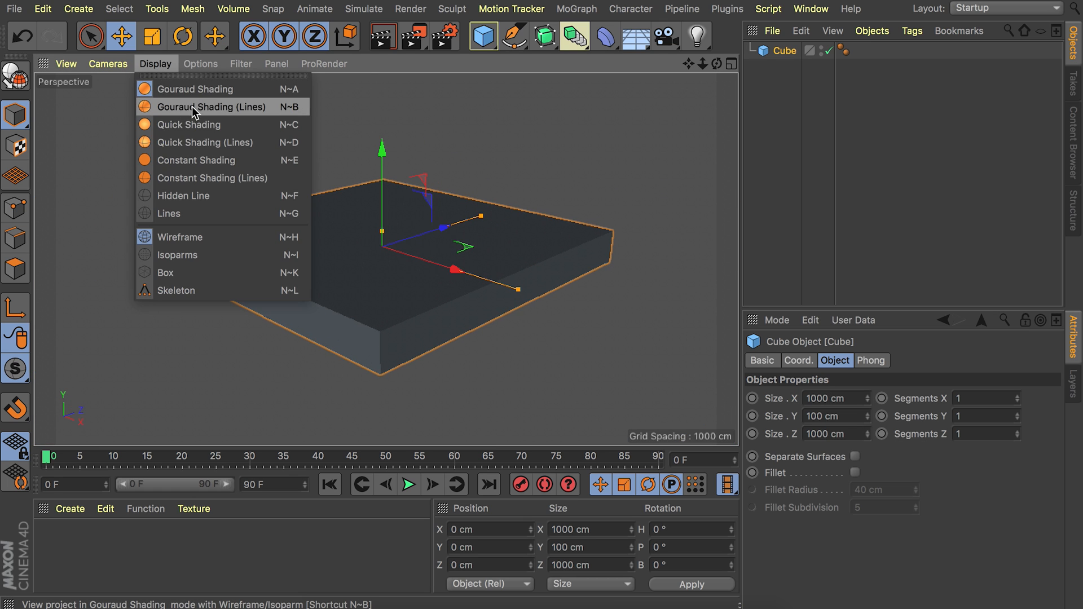
left_click(216, 110)
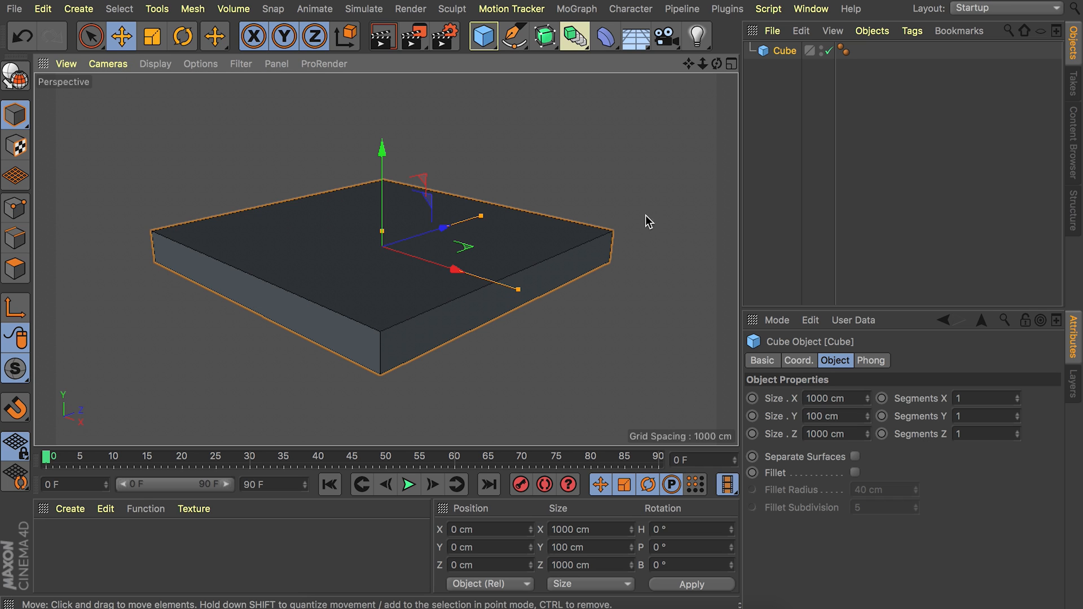
Set the cube's segments to 5 in X, 2 in Y and 5 in Z.
left_click(982, 398)
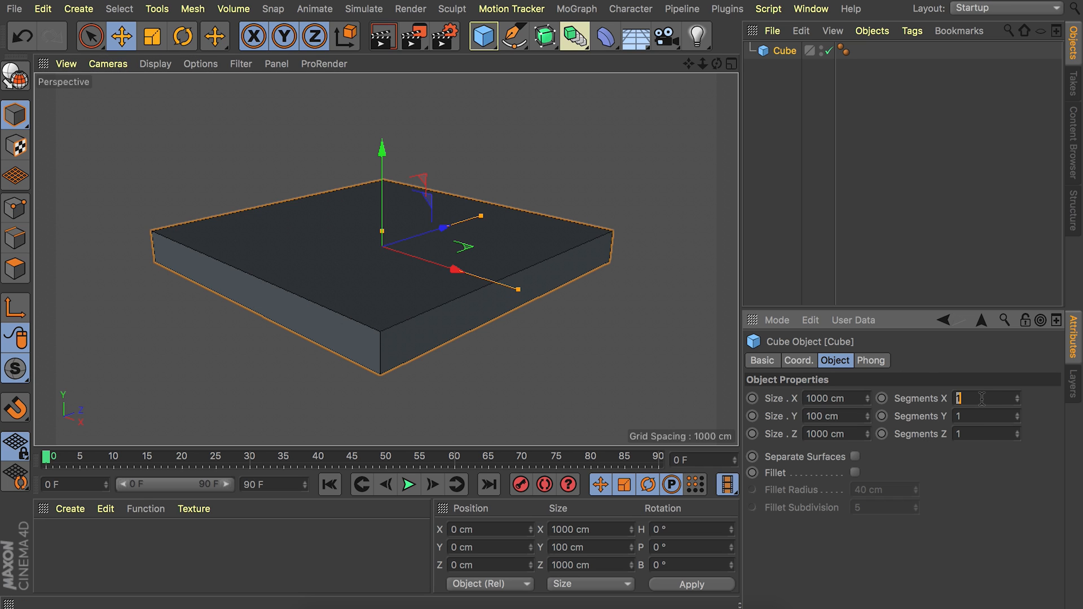
type("2")
left_click(983, 433)
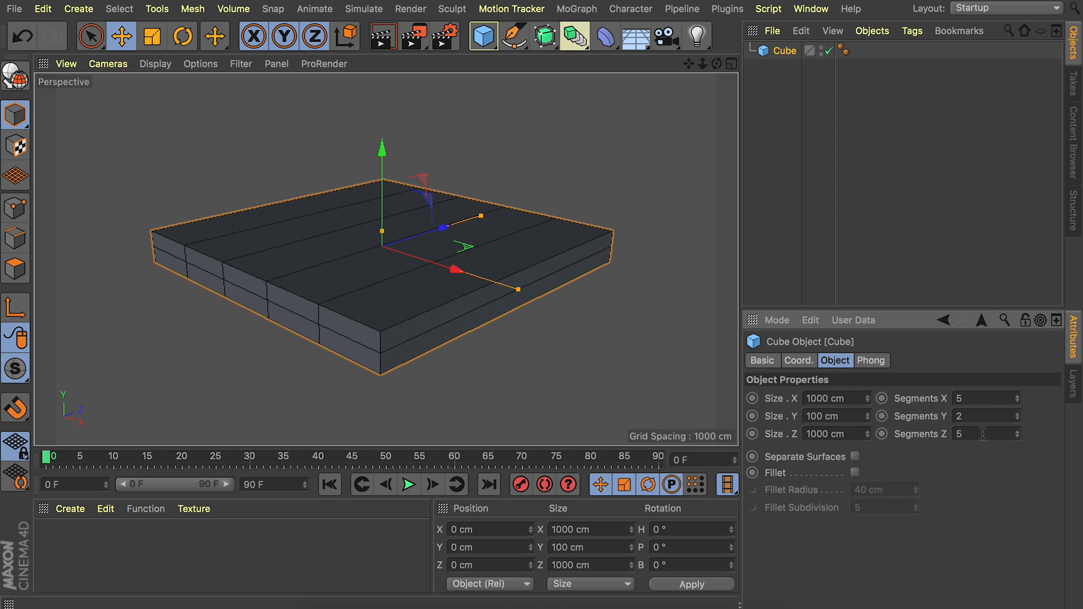
key("Return")
Add an FFD deformer as a child of the cube and fit its cage to the parent.
left_click_drag(332, 226, 325, 256, "alt")
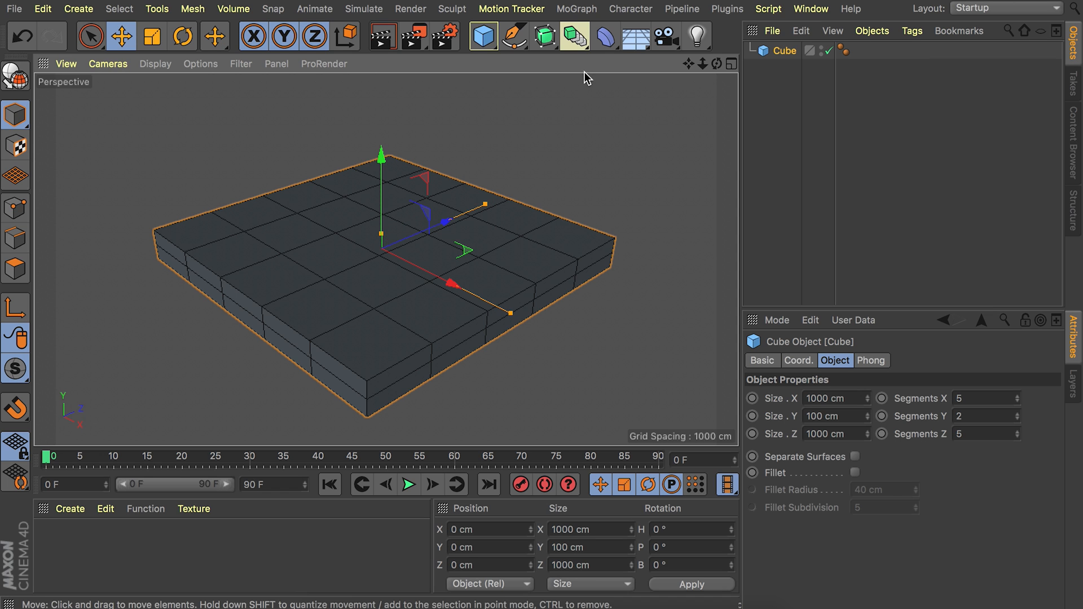
left_click(606, 38)
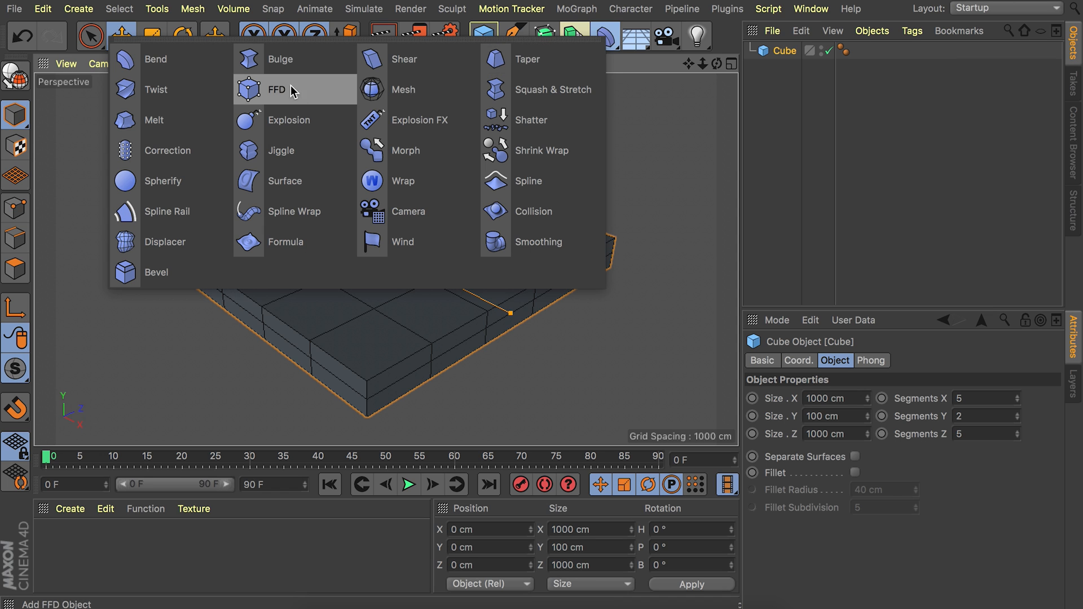
left_click(269, 88)
left_click_drag(781, 54, 785, 72)
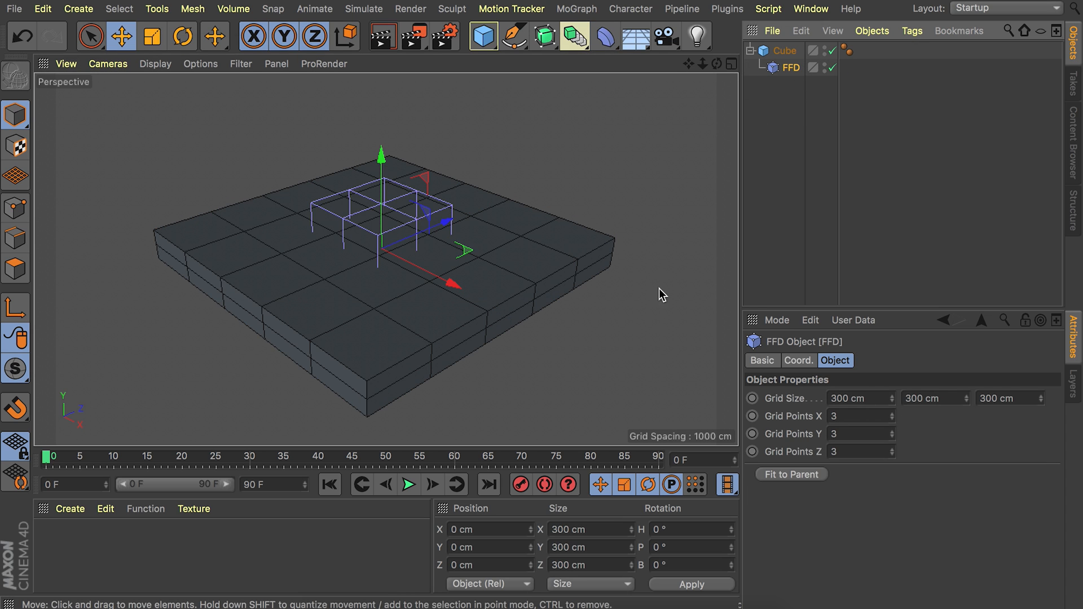
left_click(789, 477)
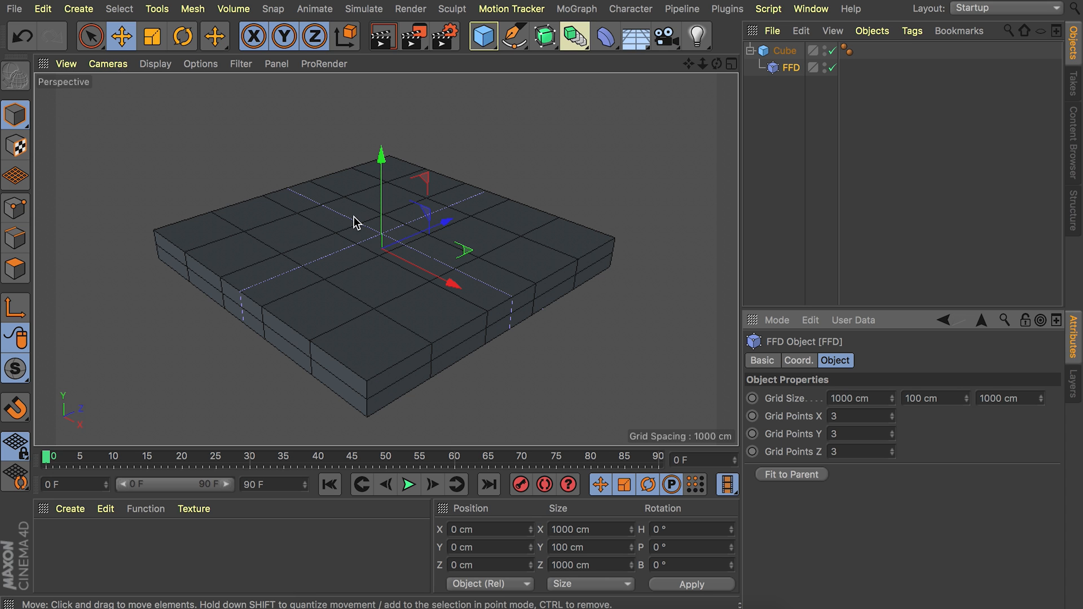
Scale the FFD cage up uniformly to about 1111 × 111 × 1111 cm so it surrounds the slab.
key("t")
left_click_drag(314, 213, 393, 207)
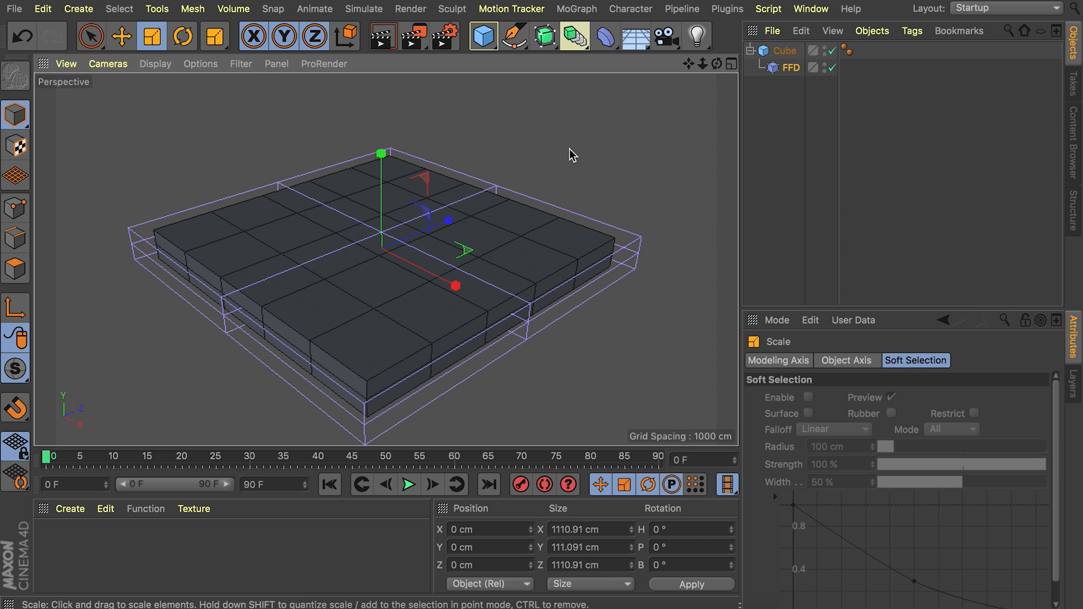
left_click_drag(384, 250, 379, 210, "alt")
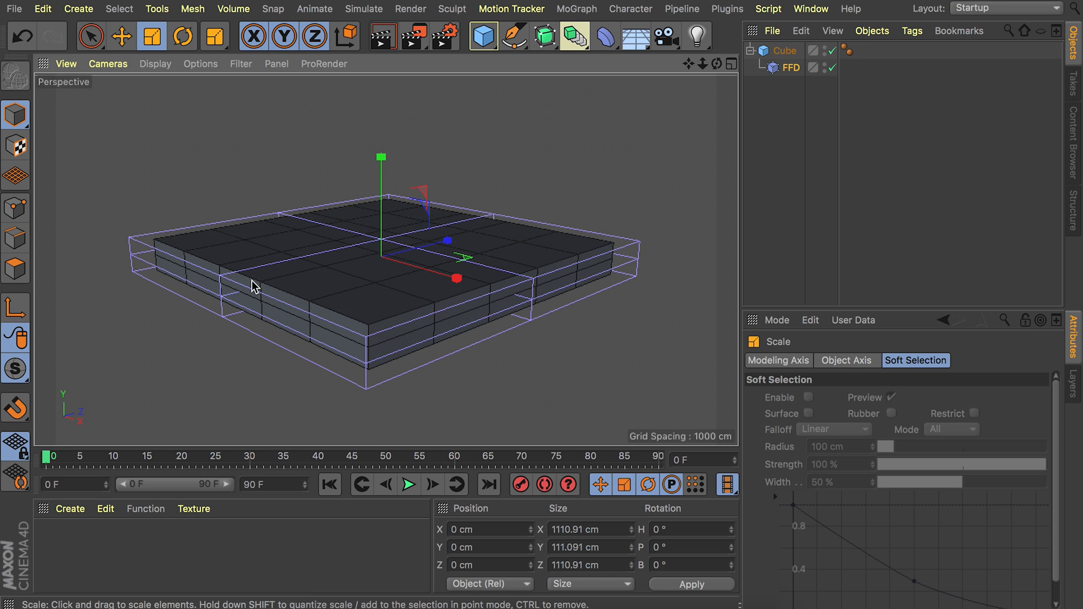
left_click_drag(326, 274, 316, 280, "alt")
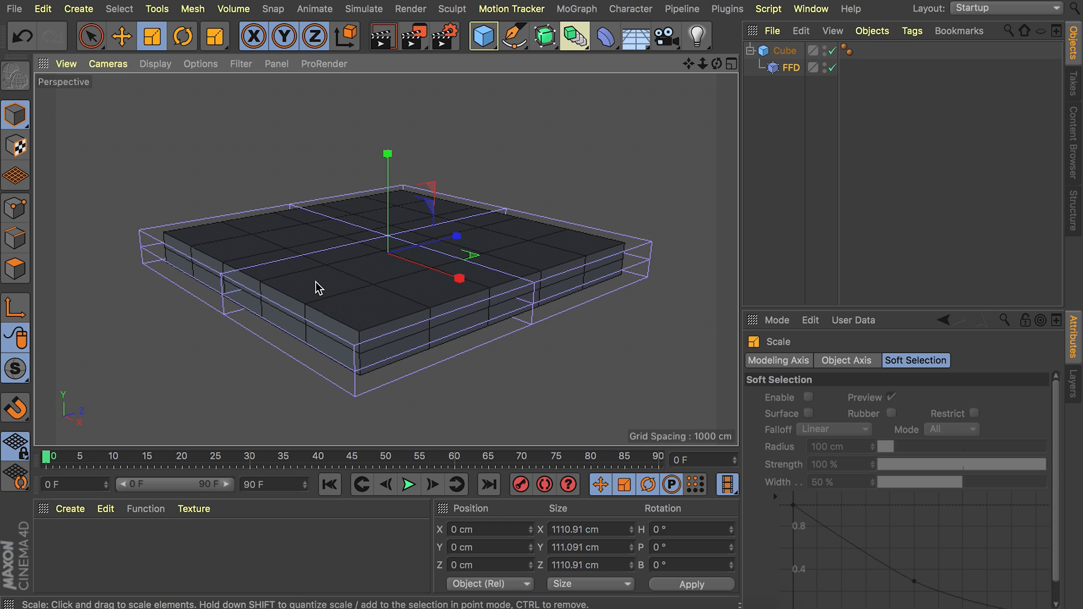
left_click_drag(442, 235, 454, 265, "alt")
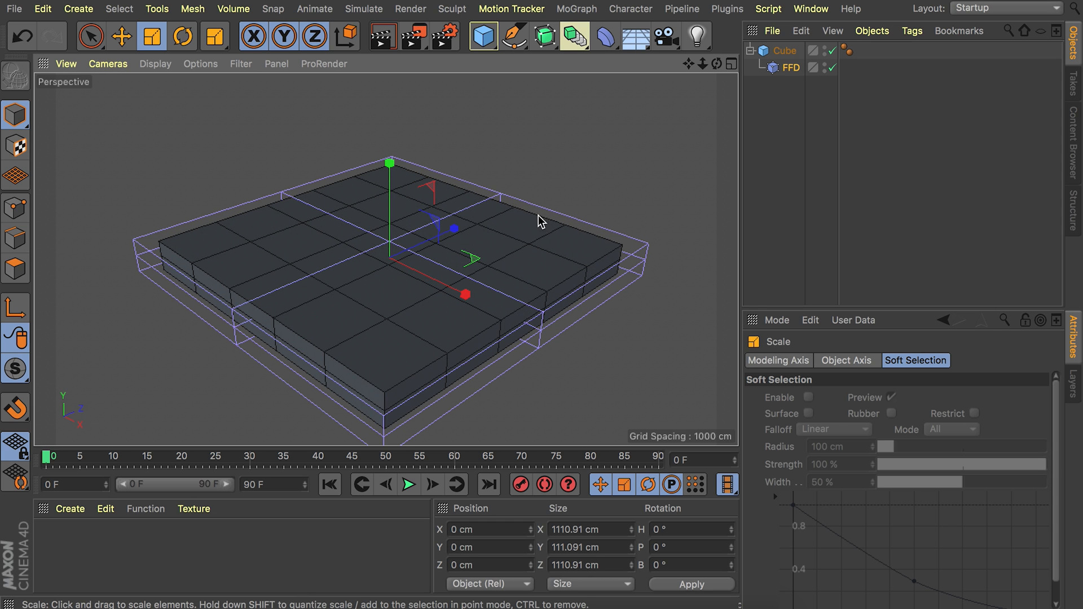
Set the FFD's grid points to 4 in X, Y and Z.
left_click(791, 67)
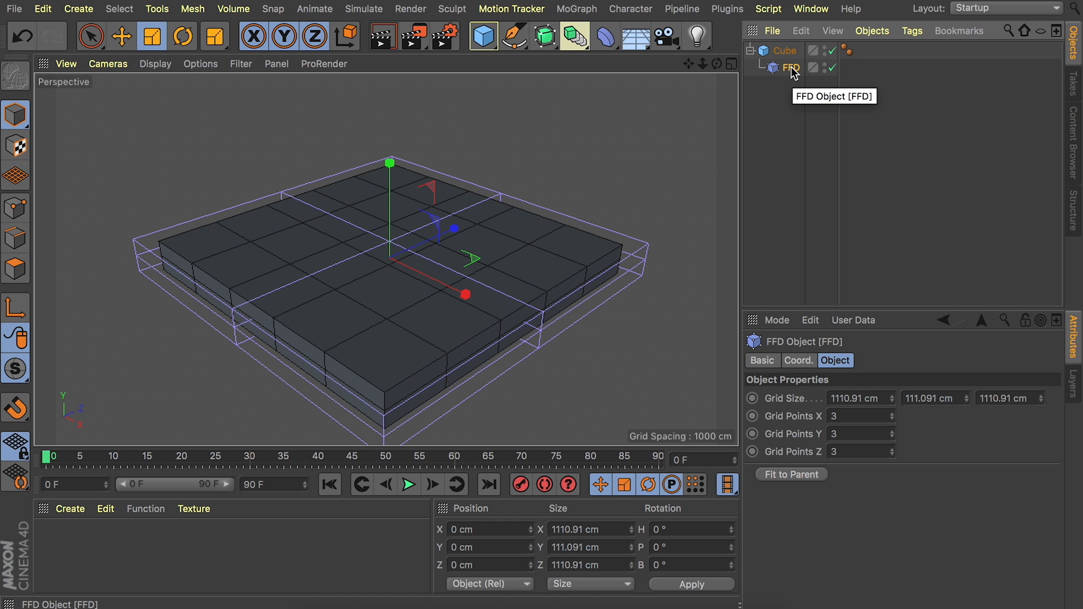
left_click(869, 416)
type("4")
left_click(860, 451)
type("4")
key("Return")
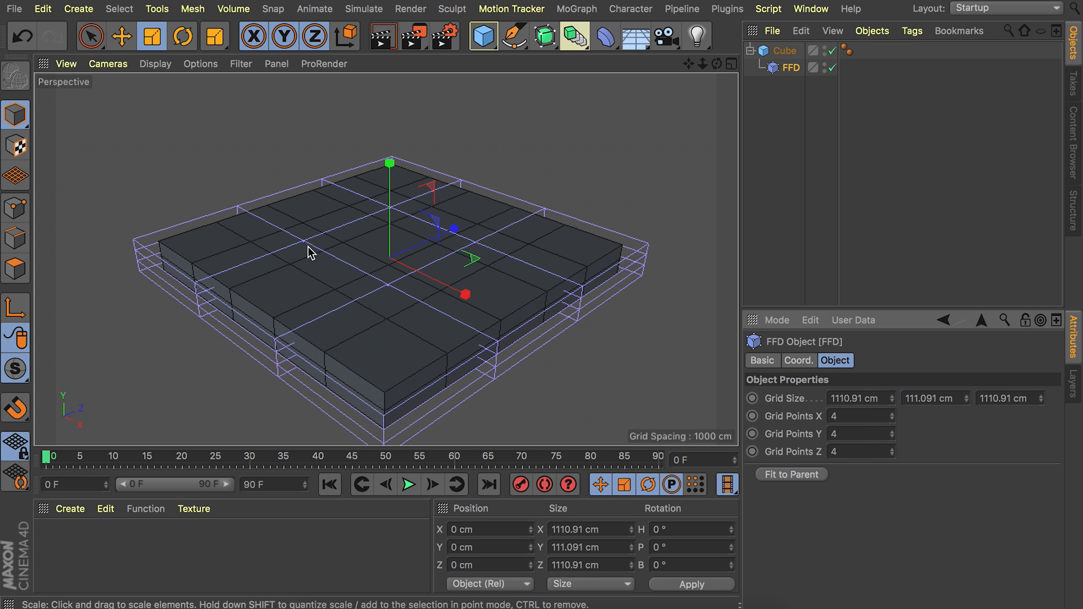
In point mode, rectangle-select the block of FFD cage points at the negative X and Z corner and lower it to about Y -145 cm.
left_click(15, 209)
left_click_drag(90, 36, 146, 100)
left_click_drag(144, 249, 112, 198)
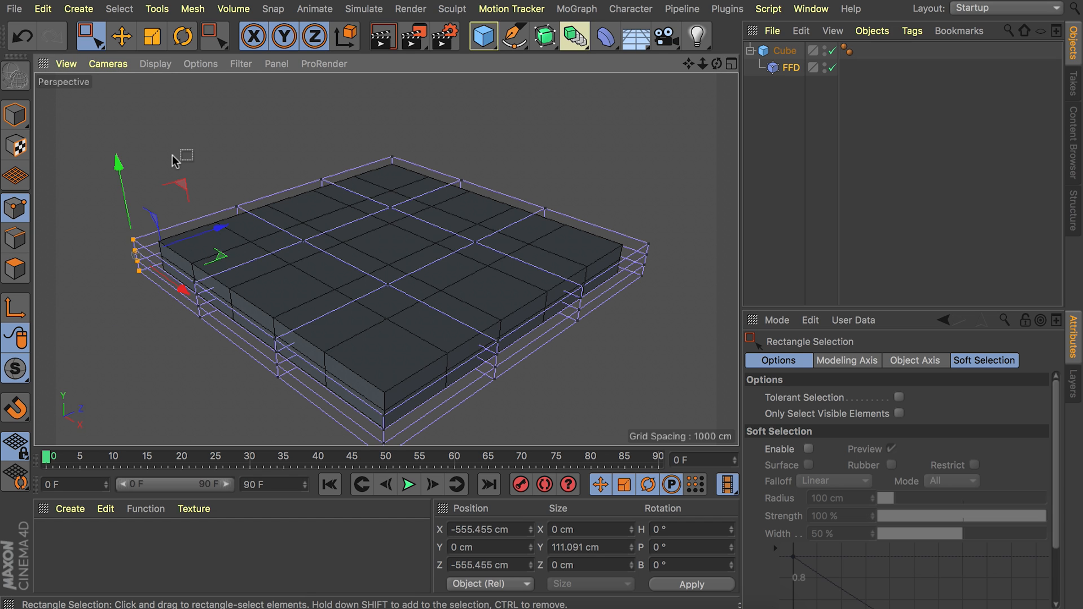
left_click(275, 180)
middle_click_drag(275, 180, 331, 172, "alt")
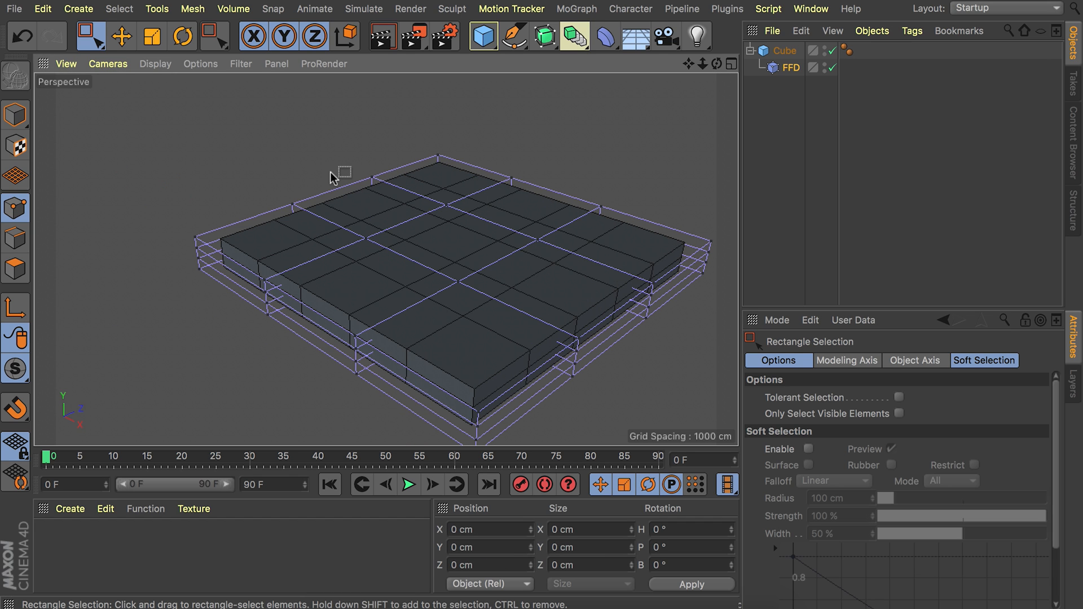
middle_click_drag(443, 203, 388, 202, "alt")
left_click_drag(126, 183, 87, 220, "alt")
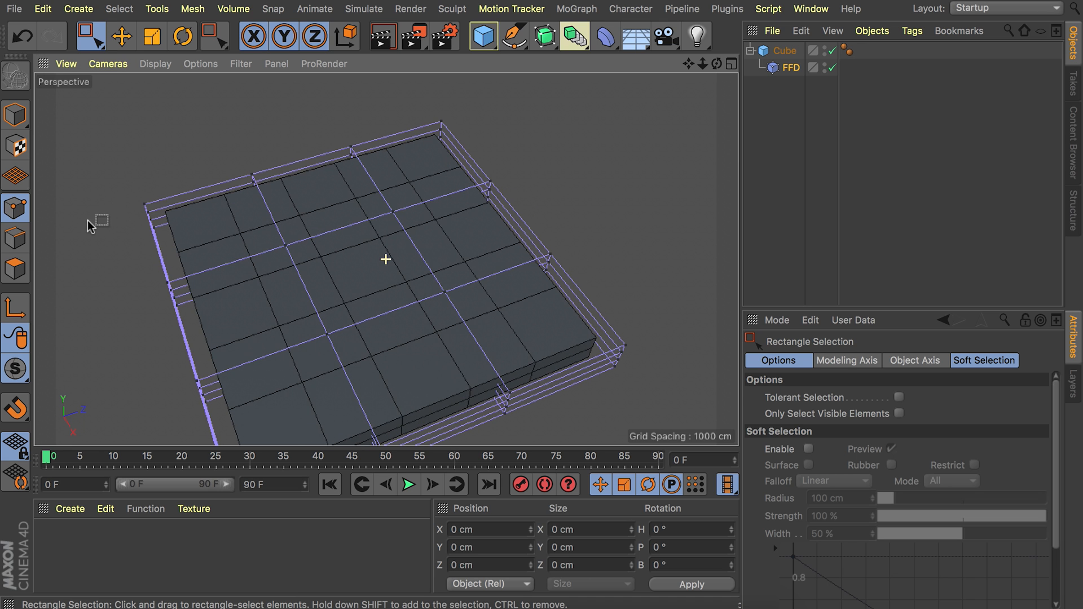
left_click_drag(182, 185, 139, 178, "alt")
left_click_drag(96, 148, 308, 331)
left_click_drag(186, 193, 192, 225)
Rectangle-select the cage points at the negative X, positive Z corner and raise them to about Y 53 cm.
left_click_drag(268, 321, 414, 196, "alt")
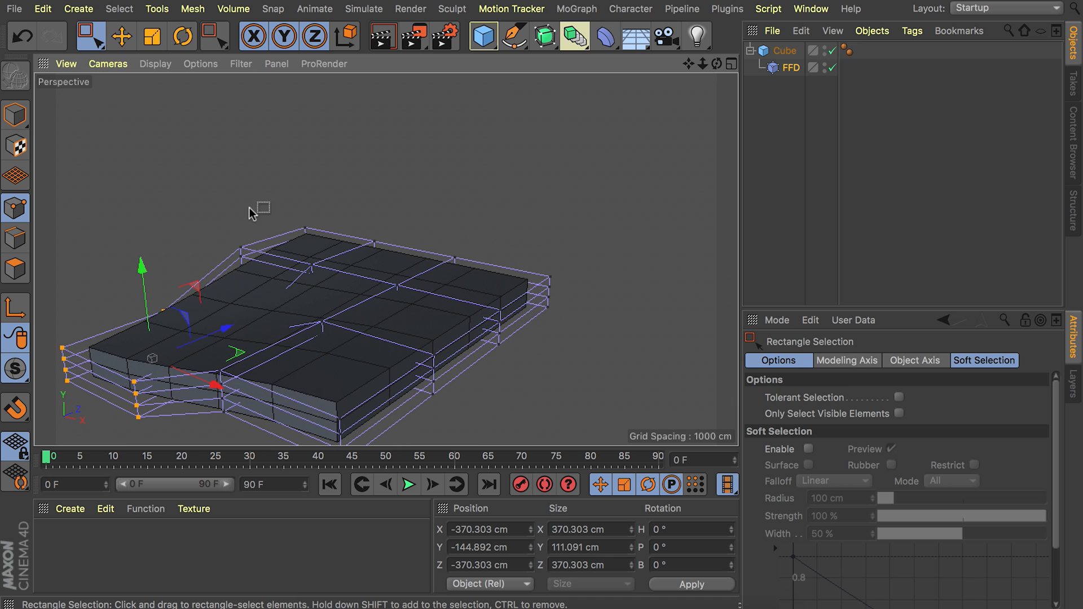
left_click_drag(193, 181, 372, 295)
left_click_drag(308, 225, 306, 197)
Select another group of FFD cage points on the opposite side of the slab and shift it vertically to bend that side.
scroll(397, 316, "down", 4)
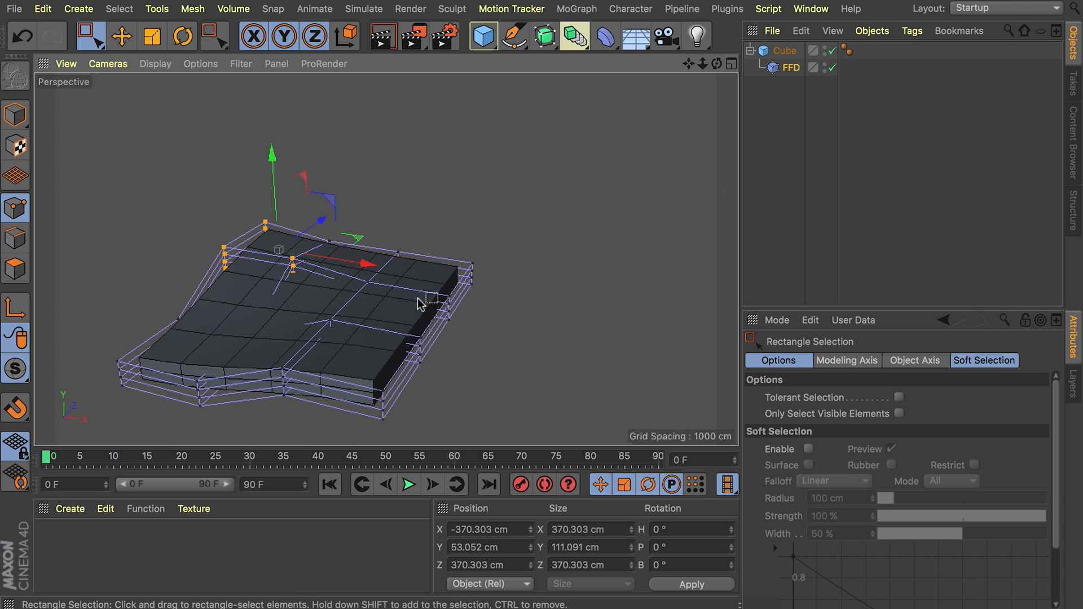
left_click_drag(419, 305, 459, 339, "alt")
left_click_drag(425, 279, 479, 405)
left_click_drag(450, 295, 335, 229)
left_click_drag(321, 325, 355, 248, "alt")
Deselect the objects and hide the FFD cage in the viewport while keeping the deformer active.
left_click(786, 152)
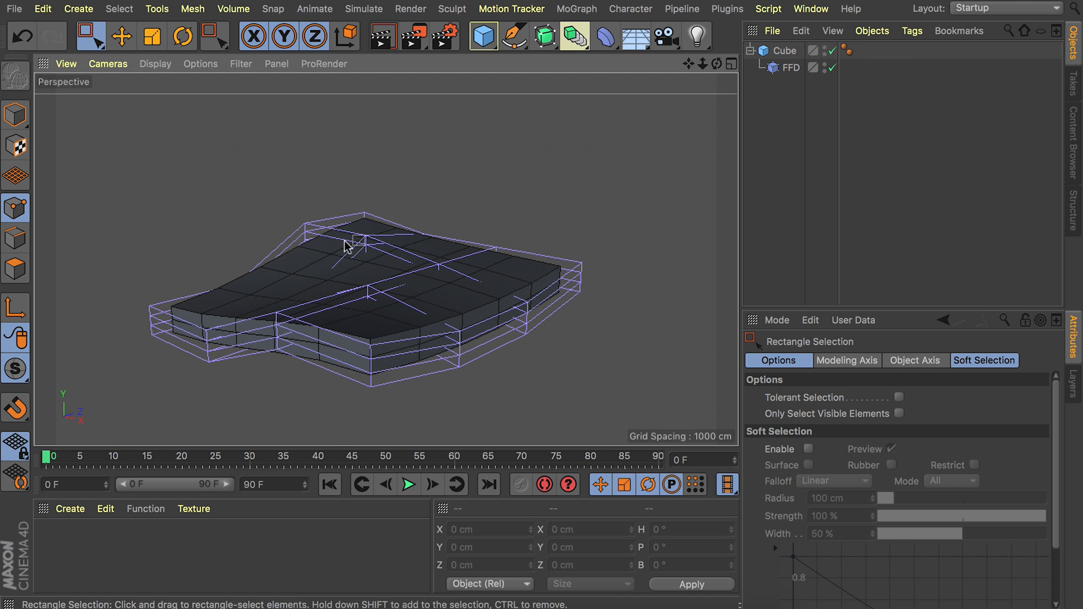
left_click(828, 67)
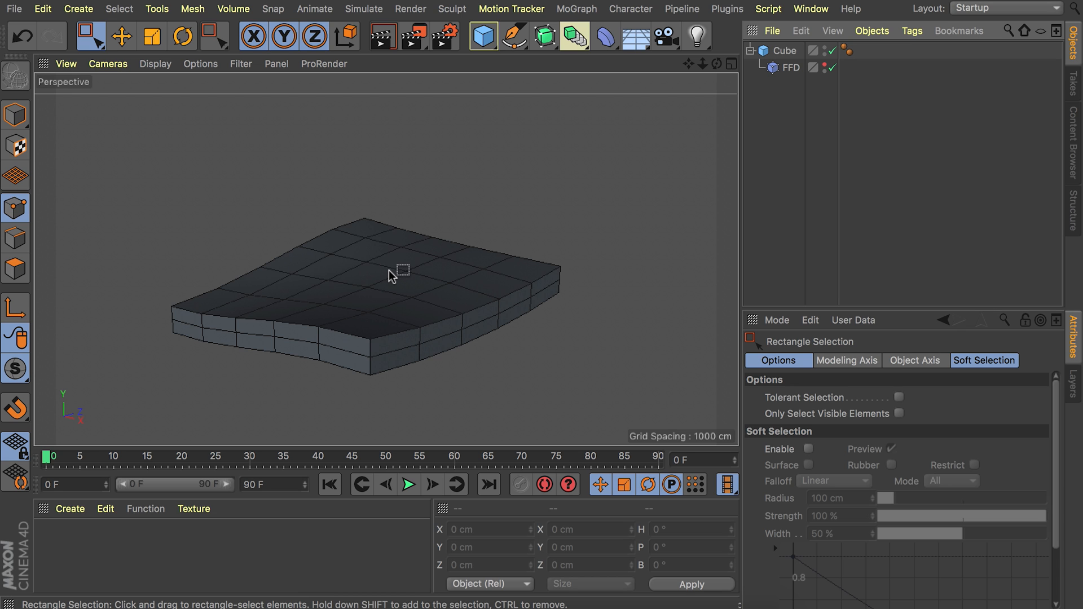
scroll(333, 278, "up", 3)
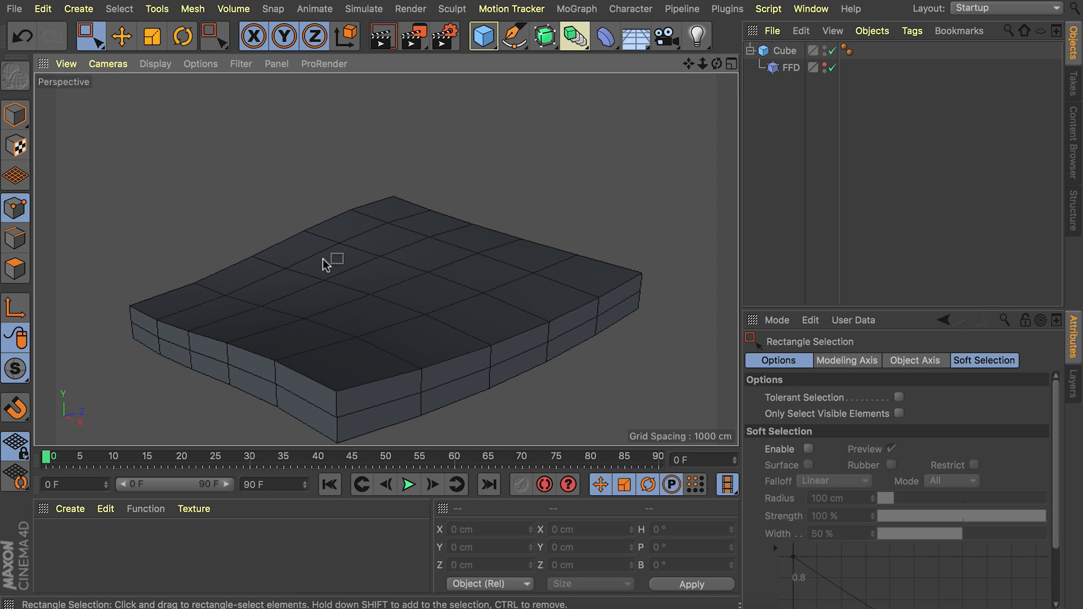
Add a Displacer deformer and make it a child of the cube, placed below the FFD.
left_click(610, 41)
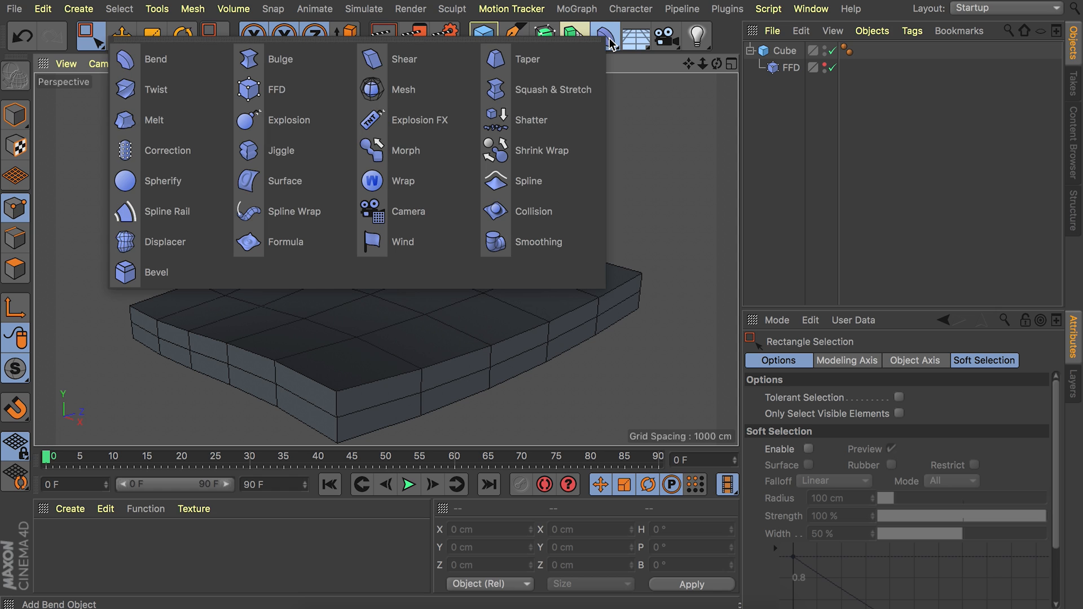
left_click(156, 245)
left_click_drag(789, 51, 791, 96)
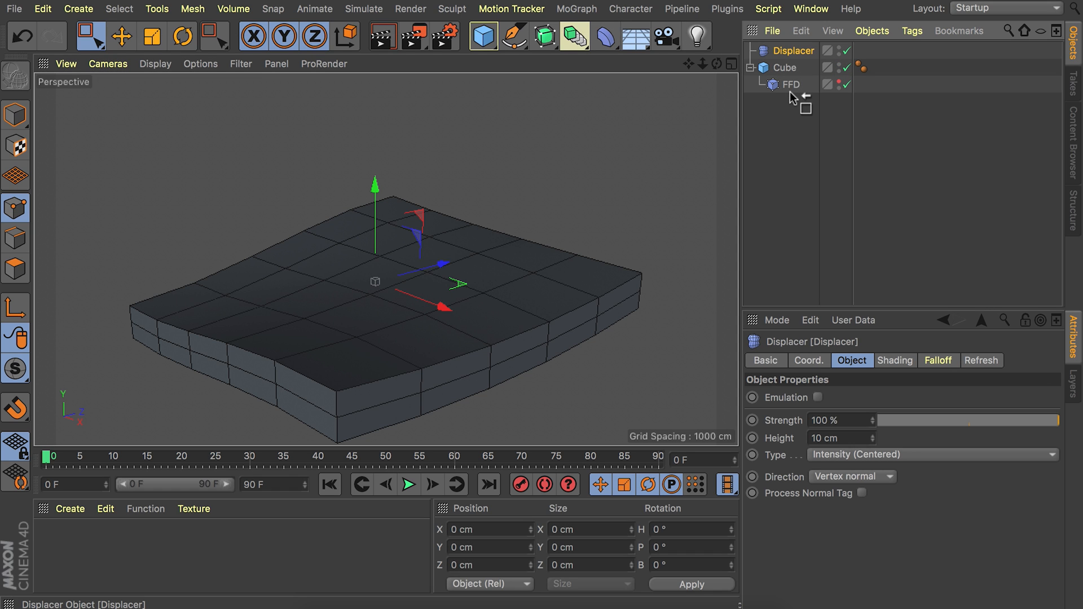
left_click_drag(790, 92, 791, 87)
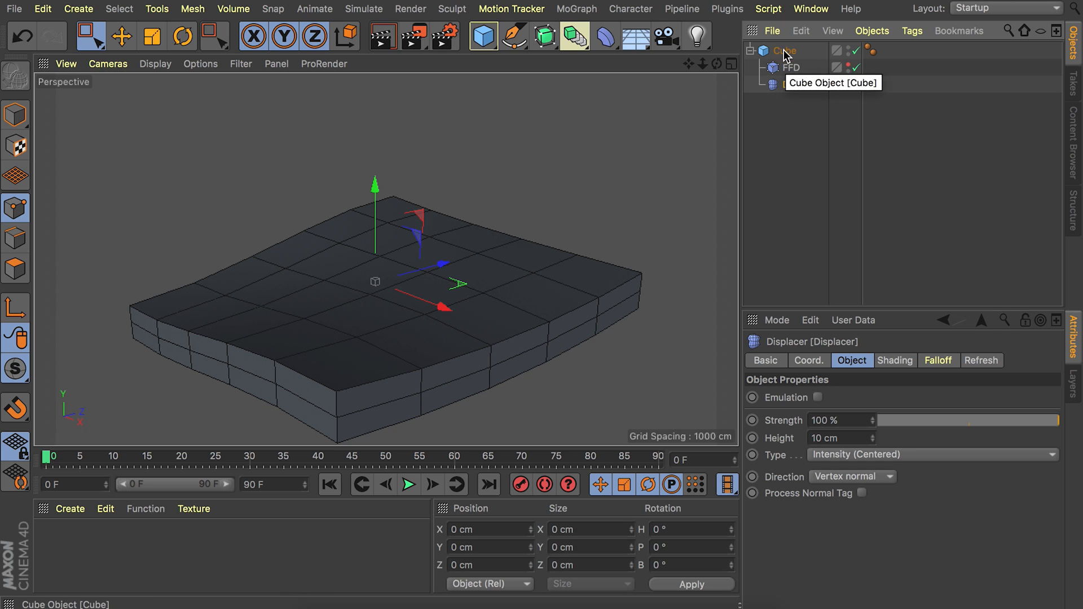
Assign a Noise shader to the Displacer's shading and set its noise type to Cell Noise.
left_click(894, 361)
left_click(811, 415)
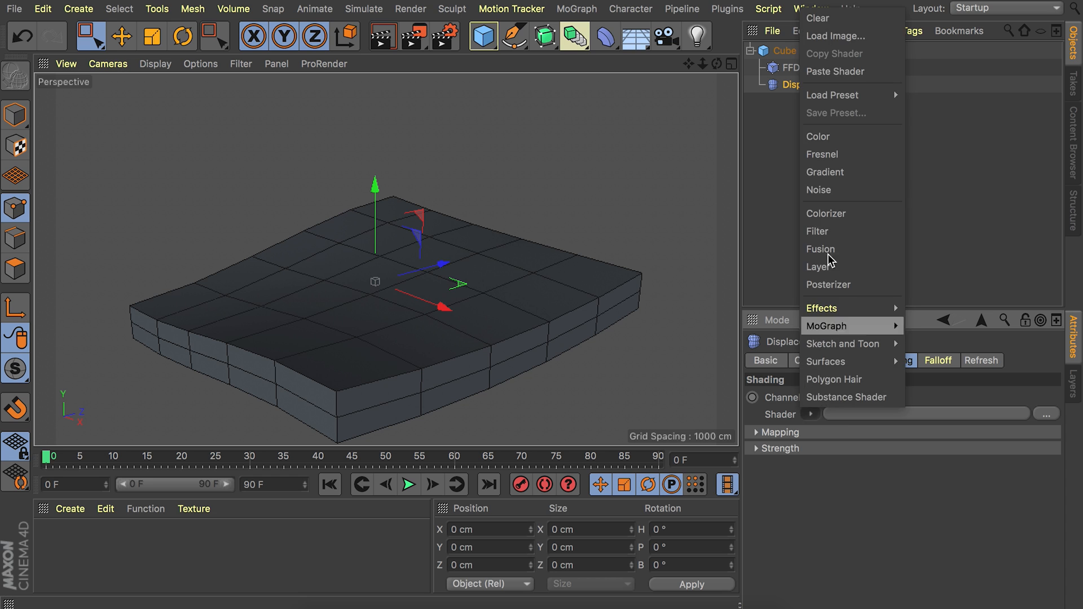
left_click(829, 189)
left_click(813, 443)
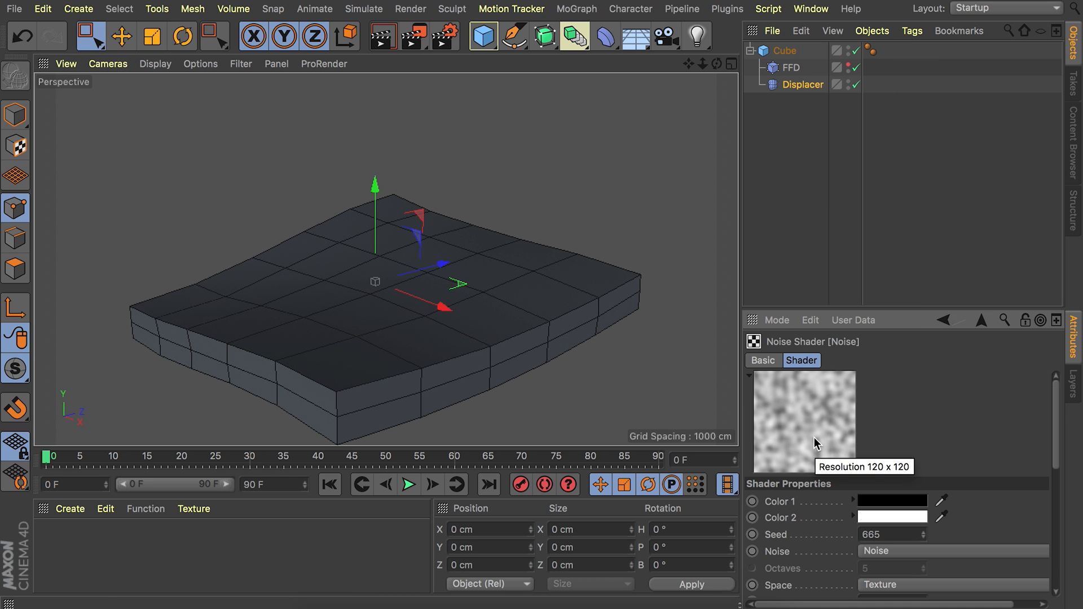
left_click(906, 551)
left_click(902, 97)
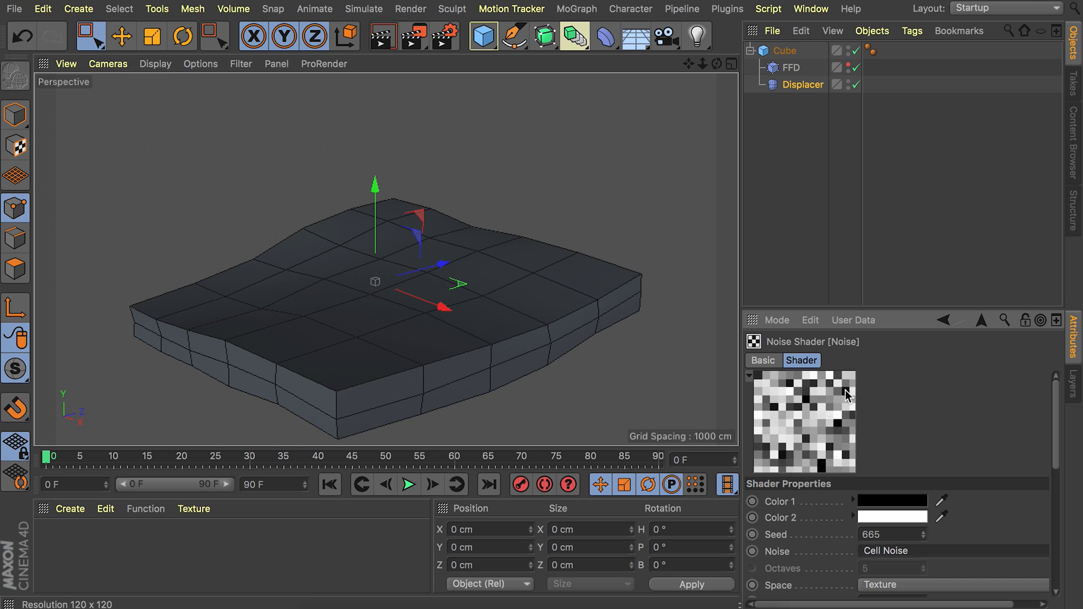
left_click_drag(406, 295, 275, 309, "alt")
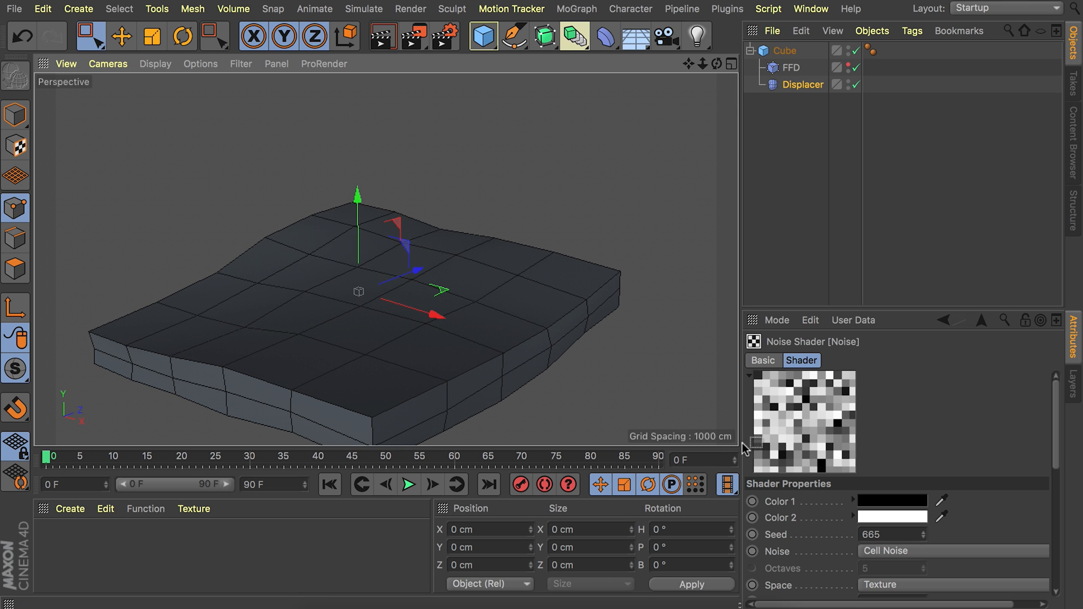
Set the contrast of the Displacer's noise shader to 70 %.
scroll(786, 450, "down", 10)
scroll(803, 543, "down", 1)
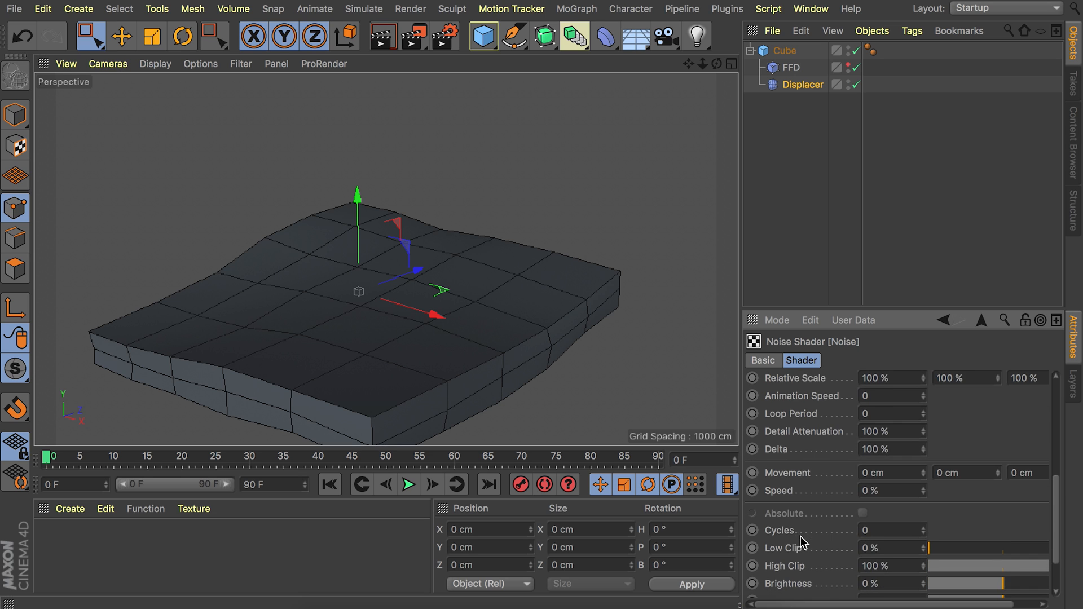
scroll(794, 566, "down", 1)
left_click_drag(1002, 578, 1055, 581)
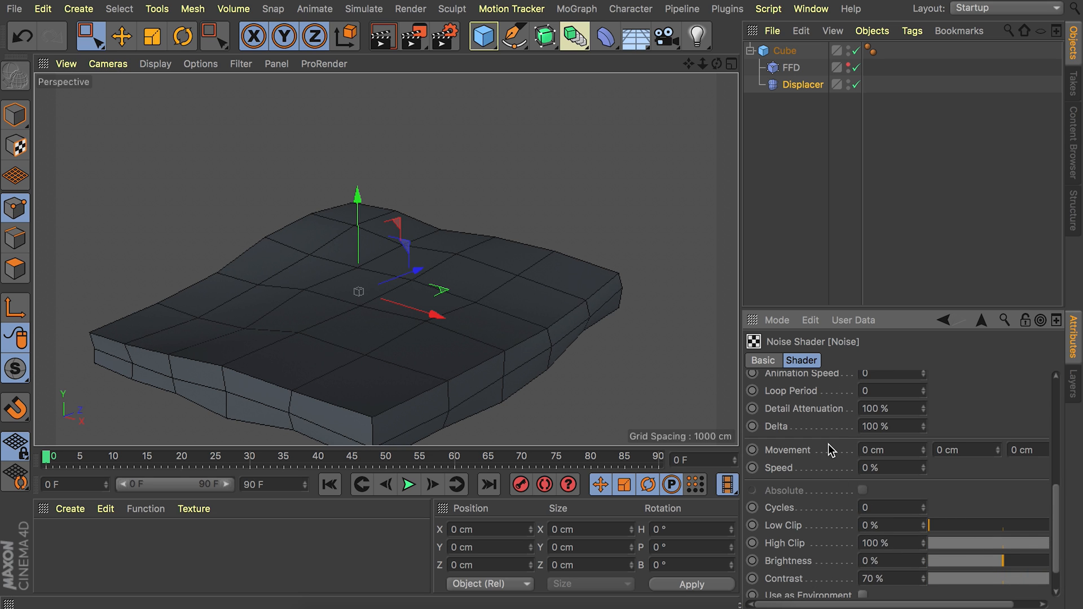
scroll(843, 460, "up", 8)
Return to the Displacer's object properties and set its height to 15 cm.
left_click(981, 321)
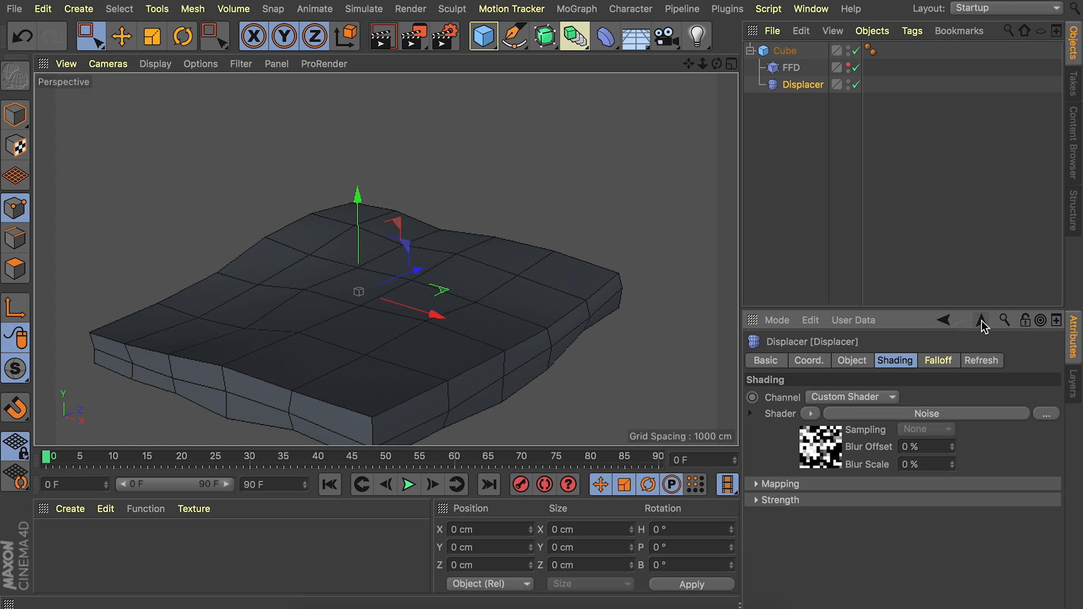
left_click(854, 361)
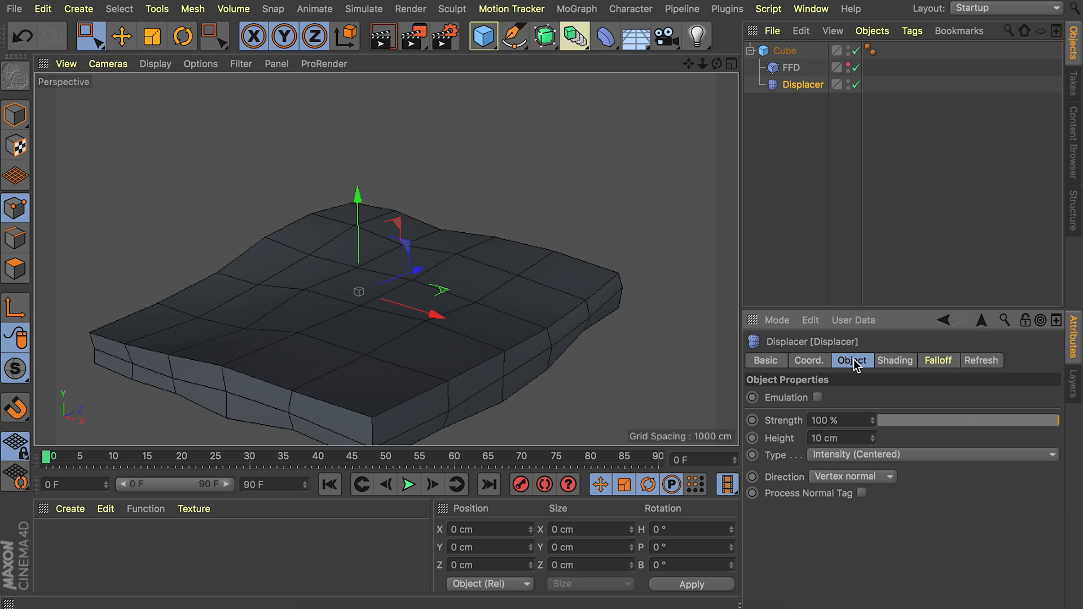
left_click(836, 437)
type("15")
key("Return")
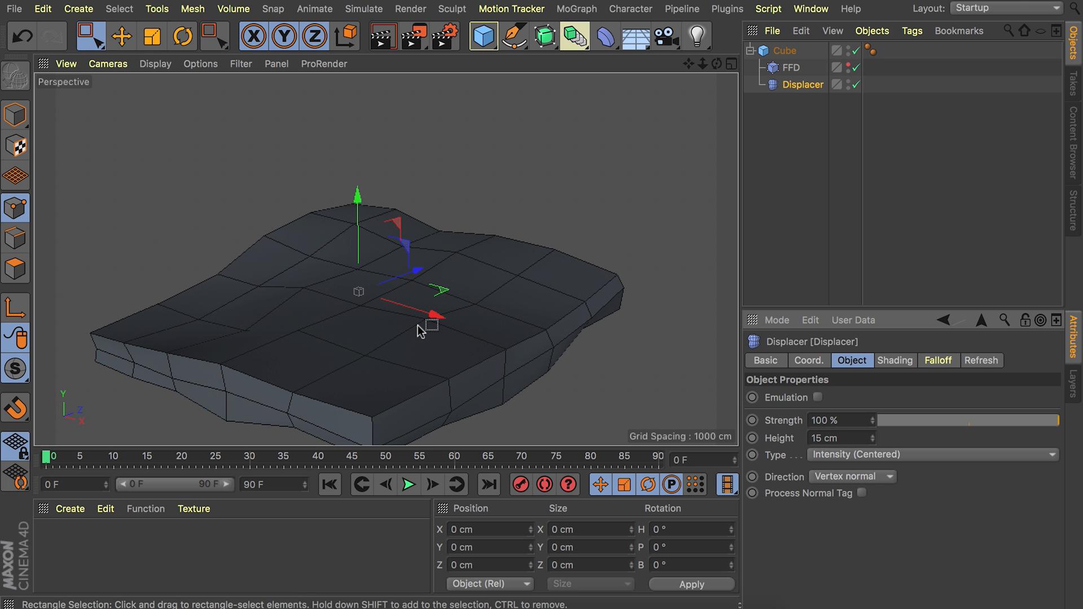
left_click_drag(395, 324, 289, 374, "alt")
mouse_move(420, 377)
left_mouse_down("alt")
mouse_move(496, 310)
mouse_move(416, 386)
mouse_move(439, 377)
left_mouse_up("alt")
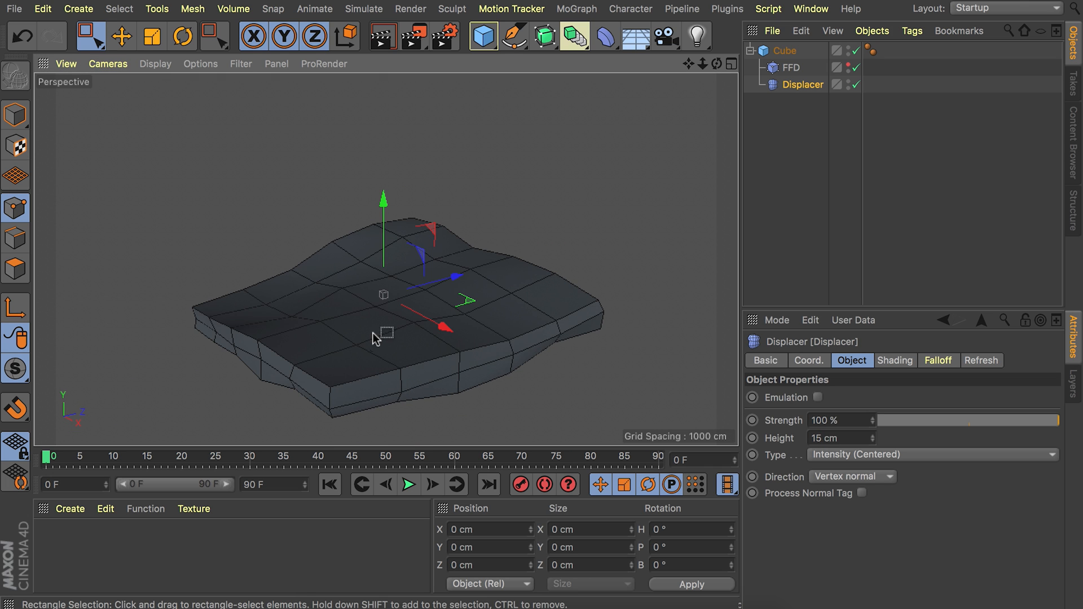
left_click_drag(374, 338, 417, 344, "alt")
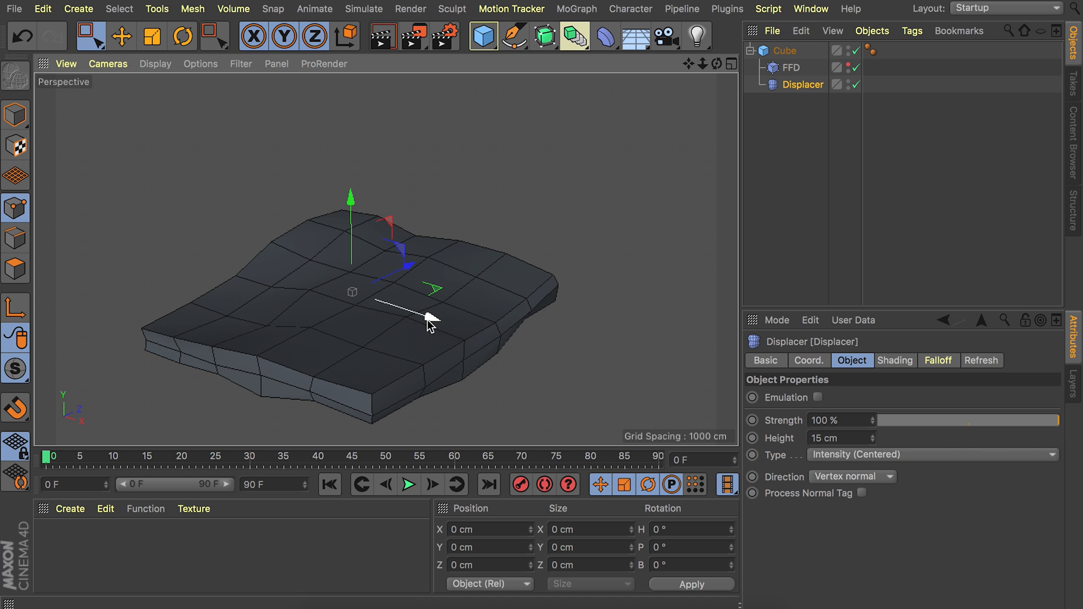
Deselect all objects, collapse the cube's hierarchy and switch to Model mode.
left_click(818, 182)
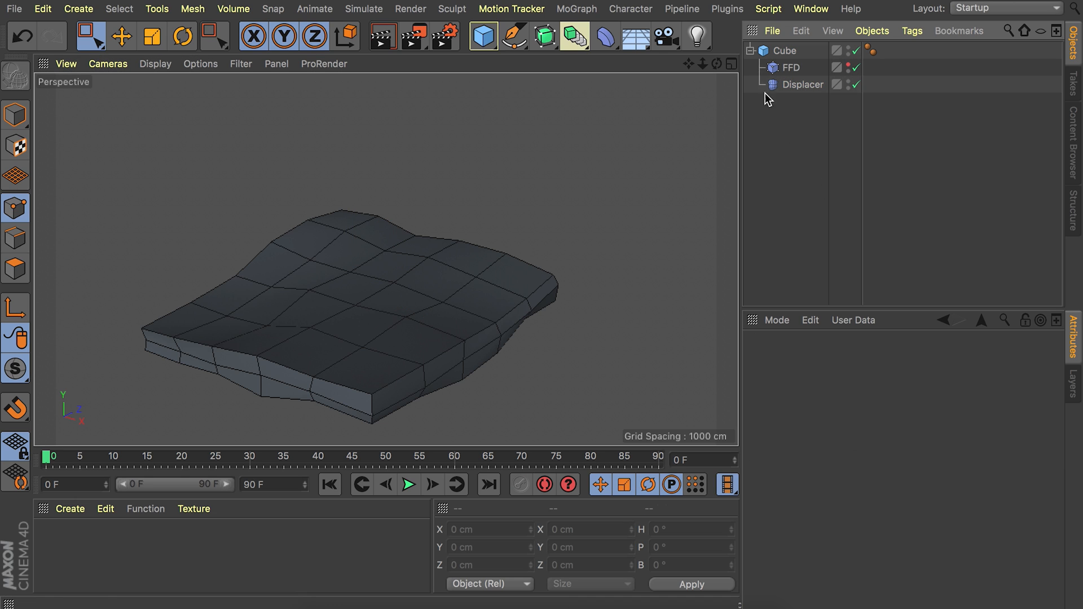
left_click(750, 50)
left_click(4, 120)
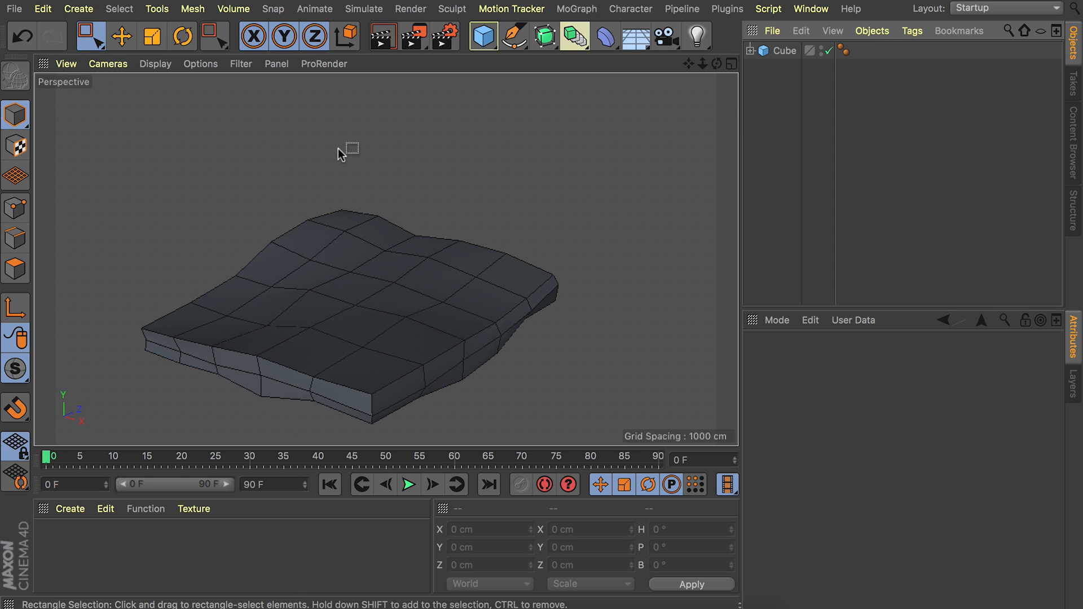
Add a cylinder primitive and set its rotation segments to 5.
left_click(482, 42)
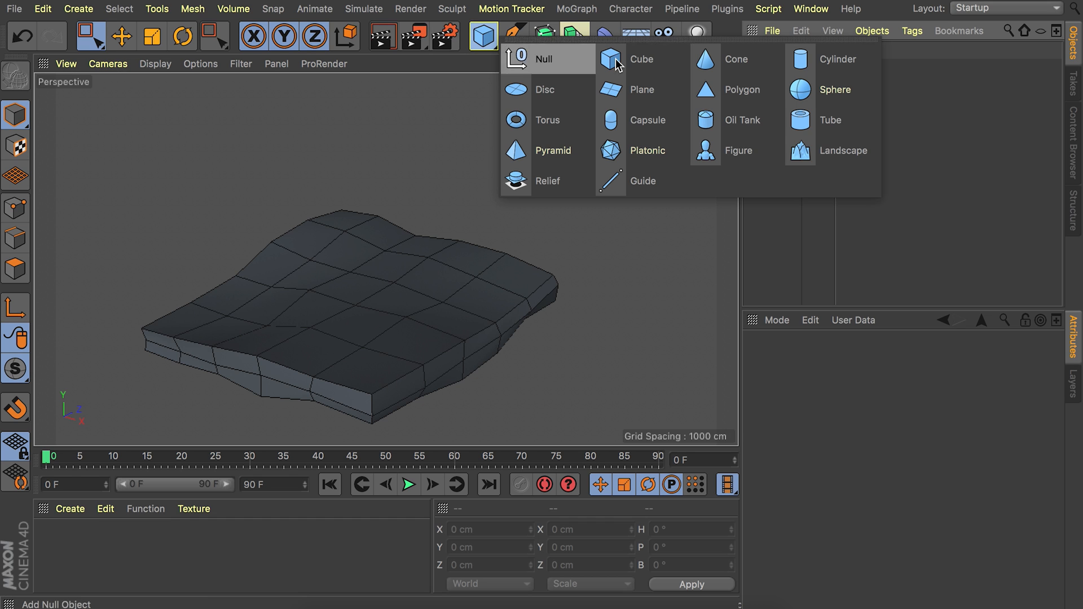
left_click(824, 63)
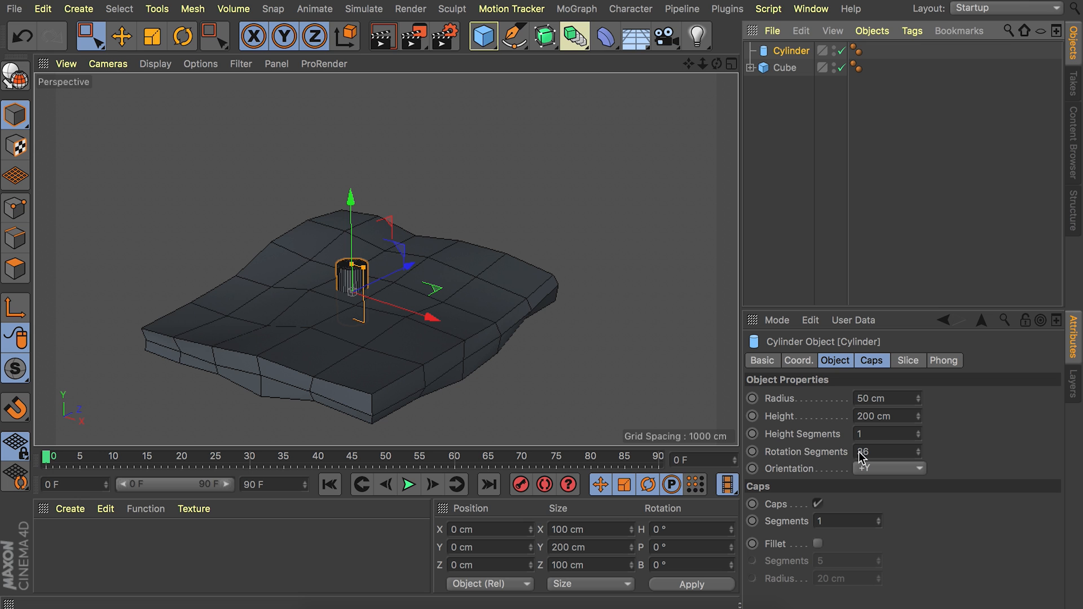
left_click(885, 452)
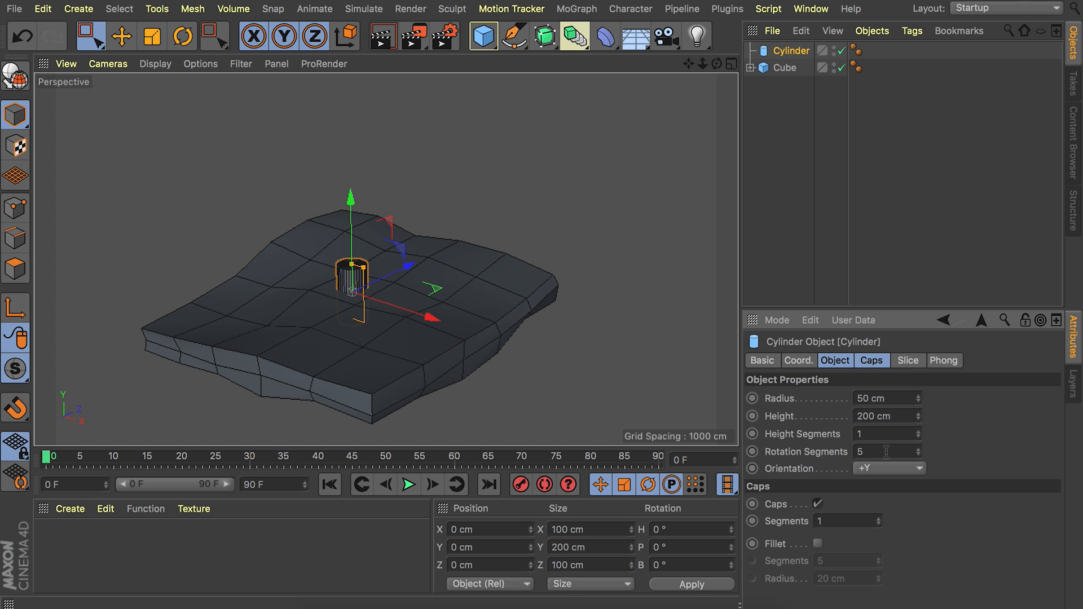
right_click_drag(348, 267, 441, 136, "alt")
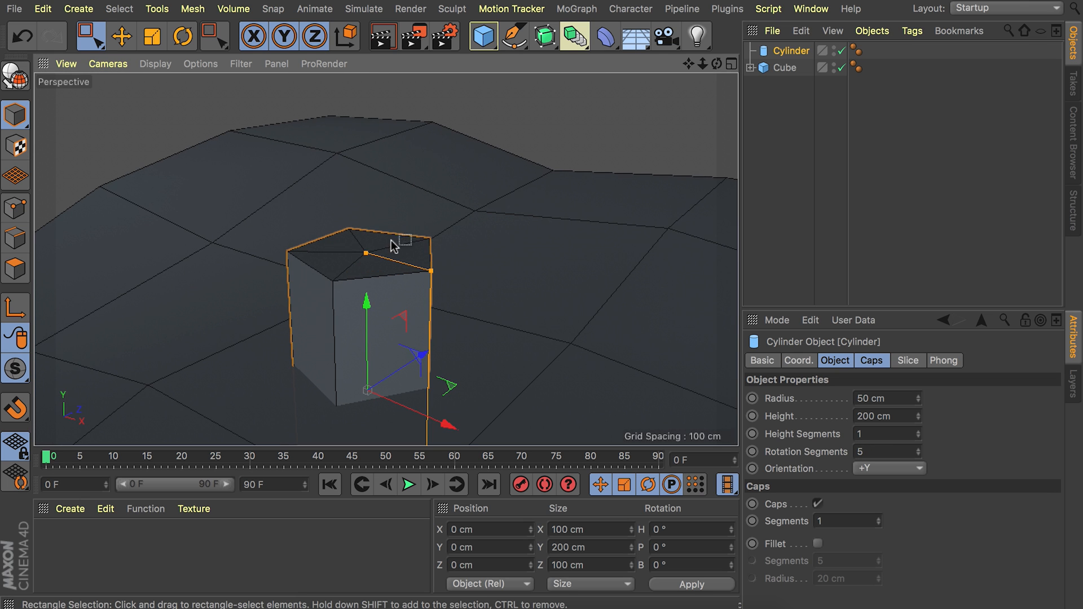
Undo the cylinder's rotation segment change and restore the setting of 5 segments.
left_click_drag(377, 250, 377, 307, "alt")
key("super+y")
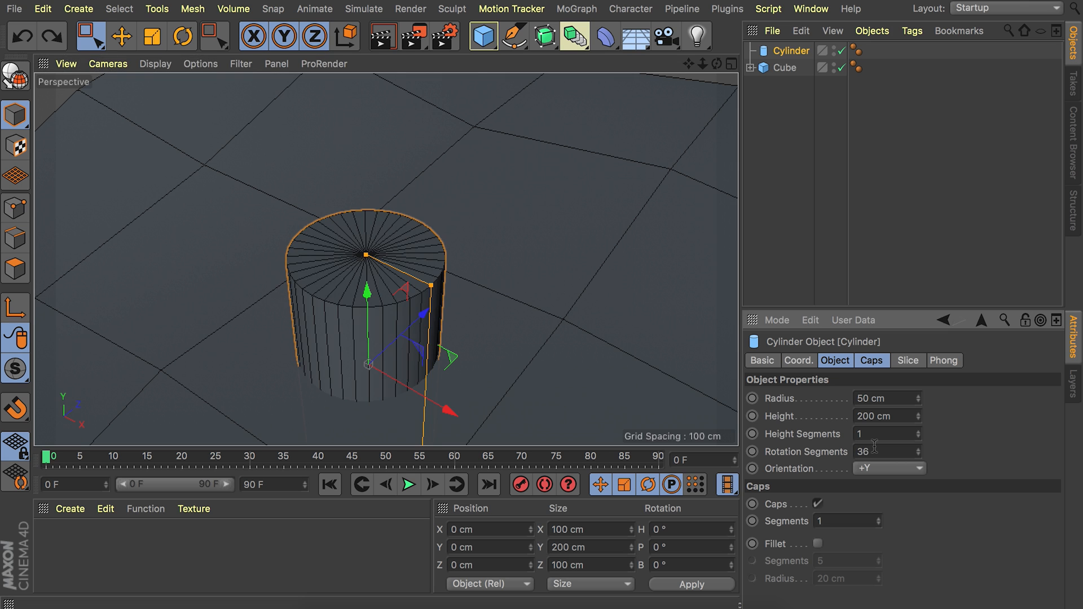
left_click(22, 36)
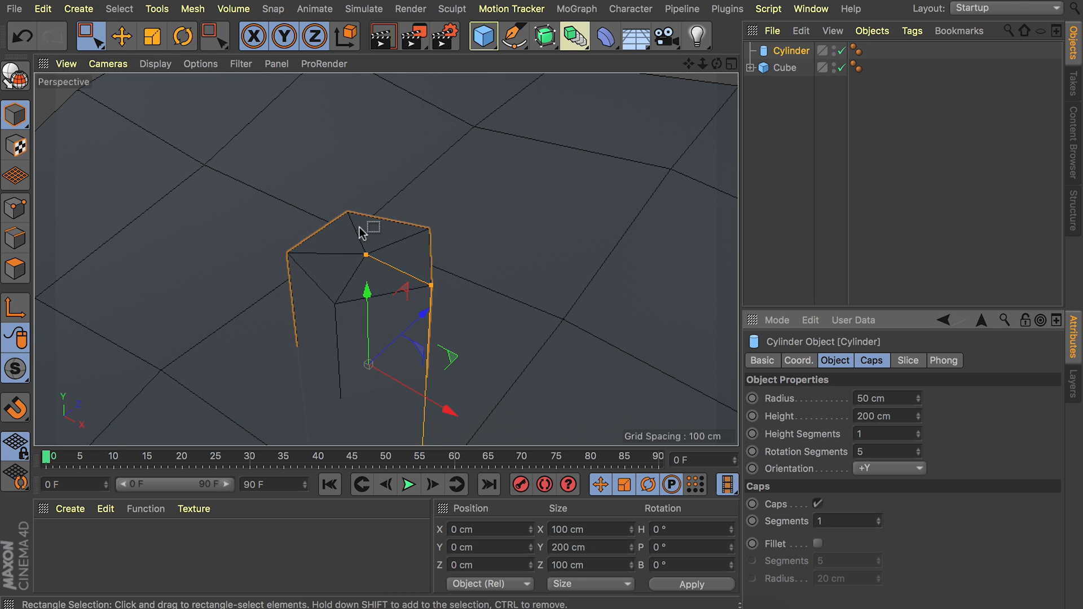
Set the cylinder's radius to 10 cm.
right_click_drag(363, 229, 357, 289, "alt")
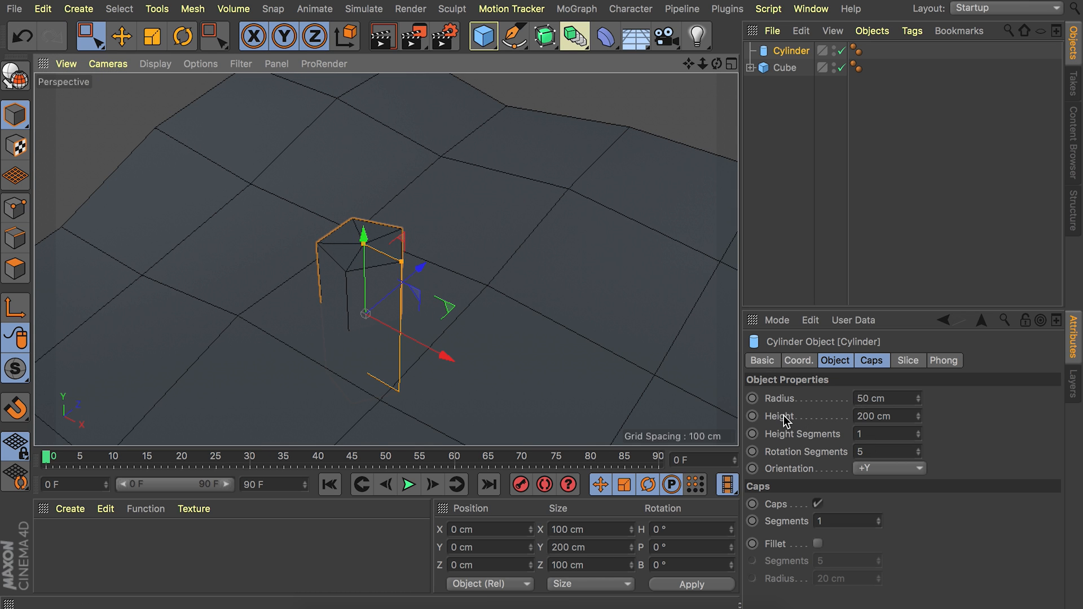
left_click(870, 399)
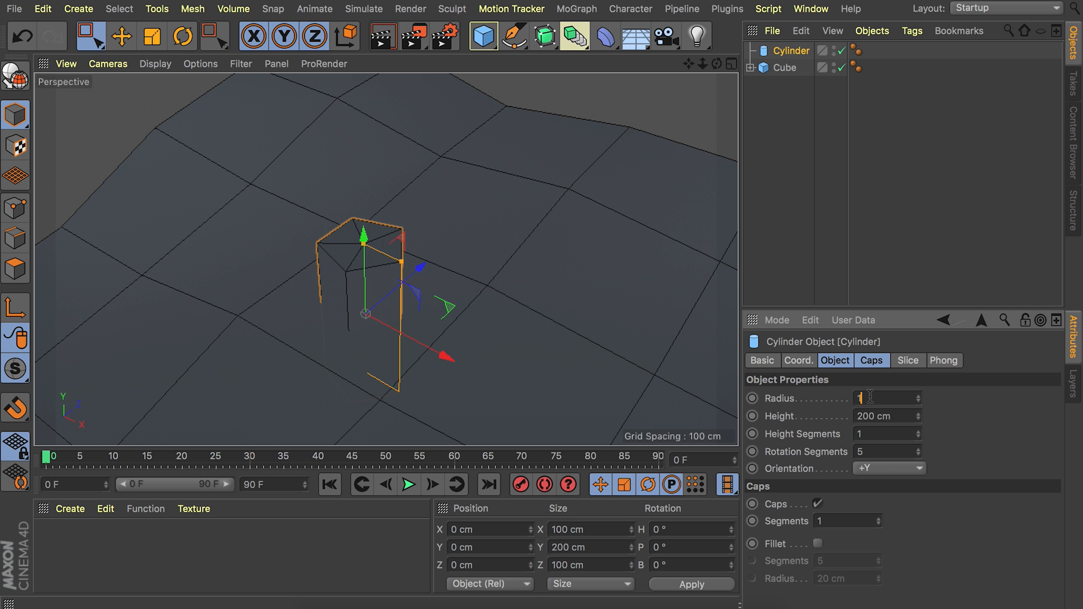
type("10")
key("Return")
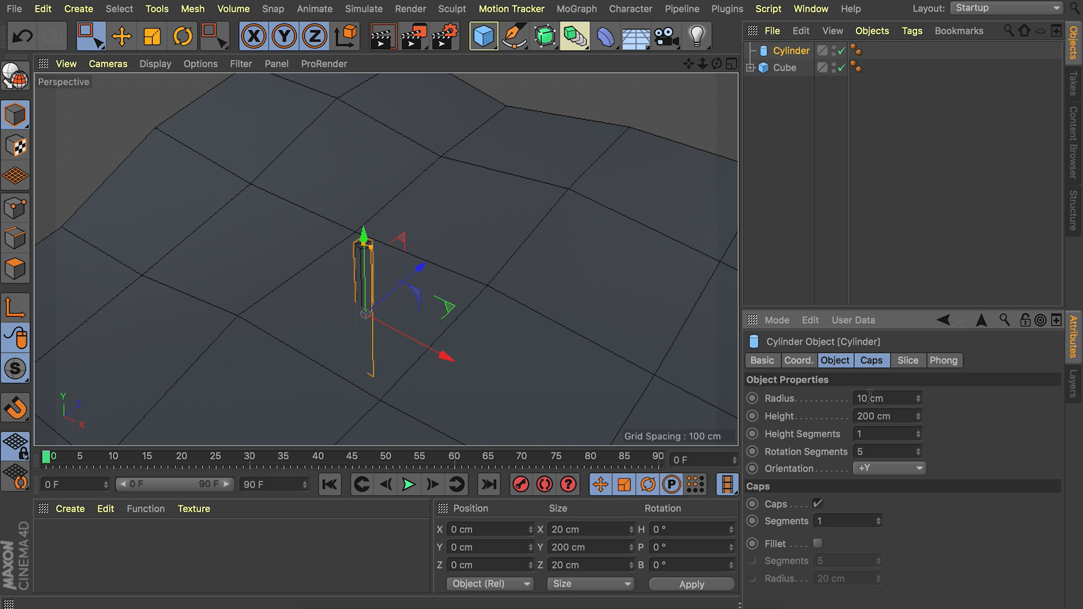
Stretch the cylinder to a height of about 412 cm and raise it to about Y 183 cm so its base sits in the slab.
left_click_drag(402, 252, 372, 179, "alt")
right_click_drag(359, 188, 330, 254, "alt")
left_click_drag(326, 257, 313, 323, "alt")
key("e")
left_click_drag(351, 239, 350, 214)
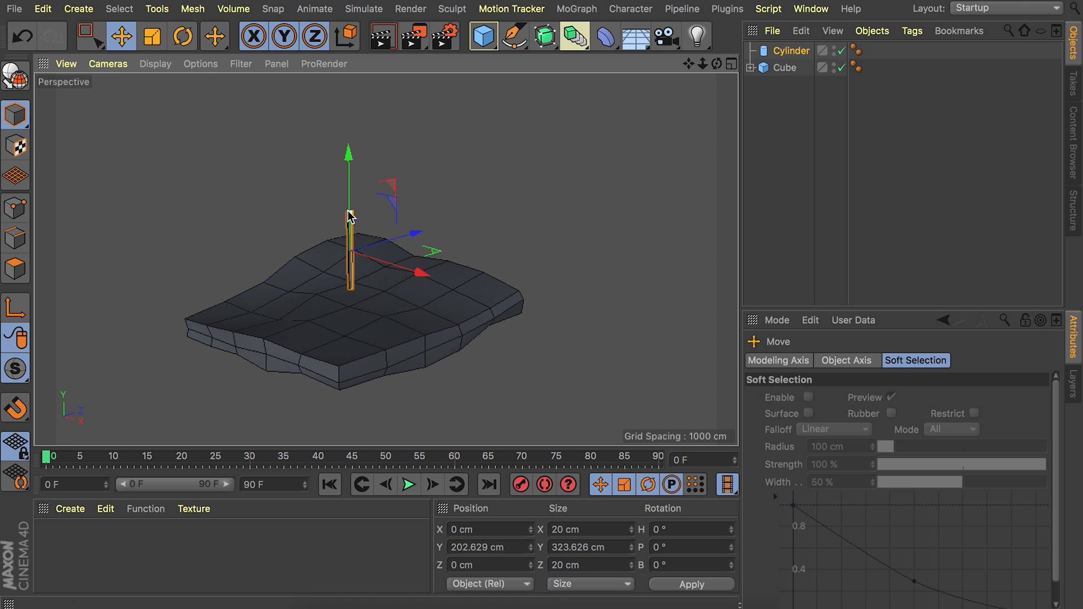
scroll(350, 198, "up", 3)
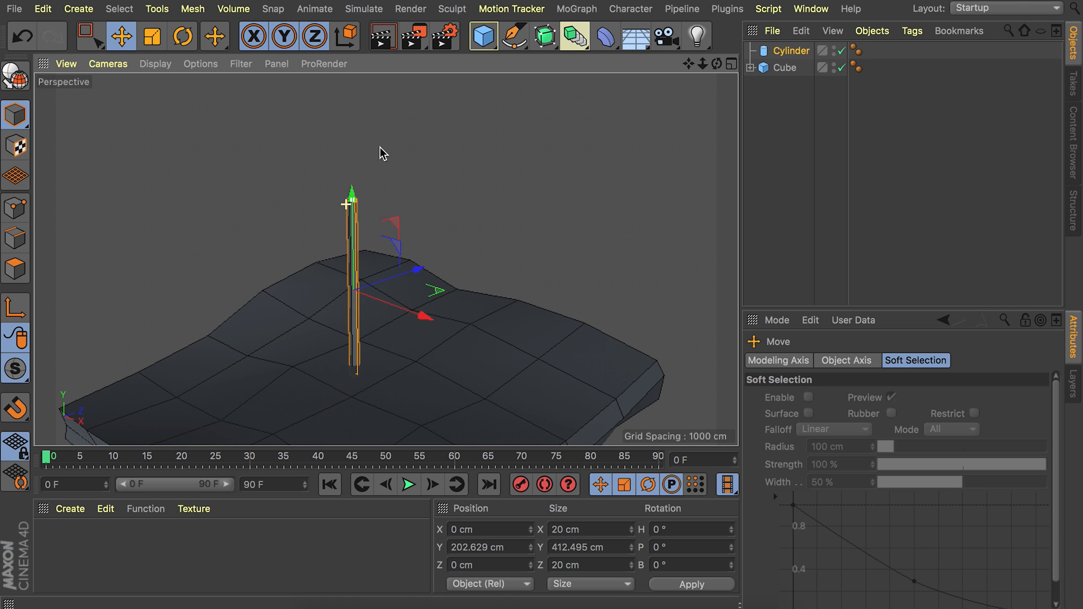
left_click_drag(351, 224, 356, 252)
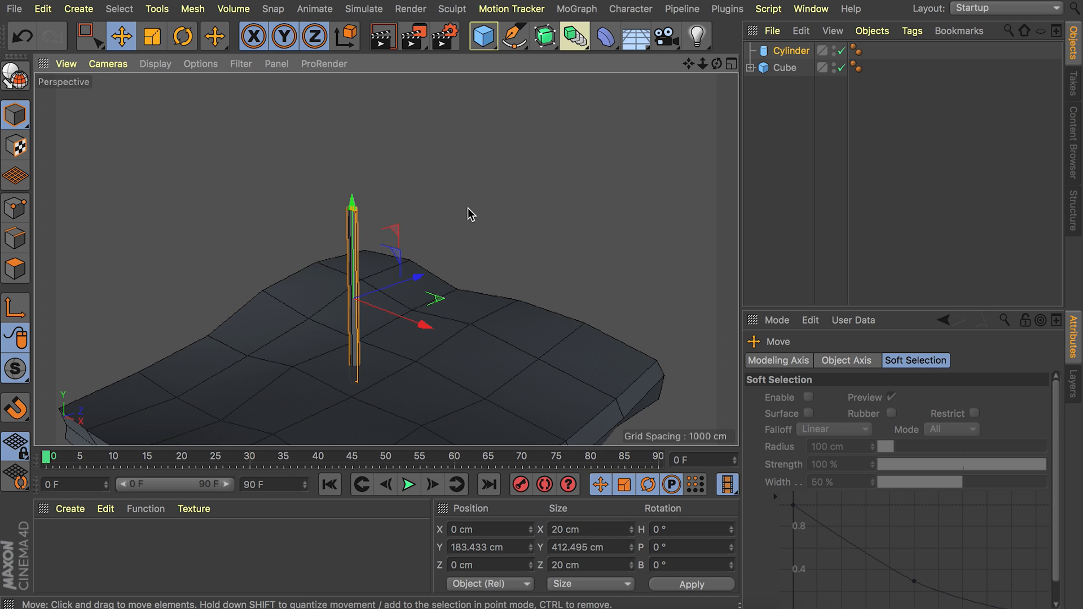
Make the cylinder editable and switch to Polygon mode.
key("c")
mouse_move(337, 217)
right_mouse_down("alt")
mouse_move(378, 163)
mouse_move(409, 154)
right_mouse_up("alt")
left_click_drag(396, 182, 389, 211, "alt")
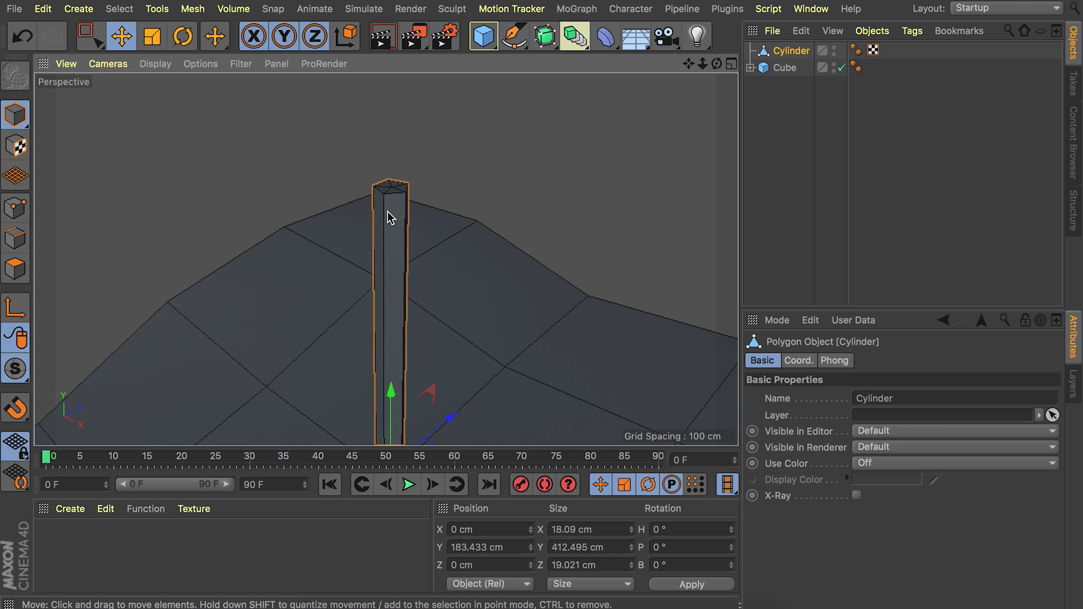
left_click(19, 279)
Select the polygons of the cylinder's top cap with Live Selection.
right_click_drag(402, 183, 427, 151, "alt")
key("0")
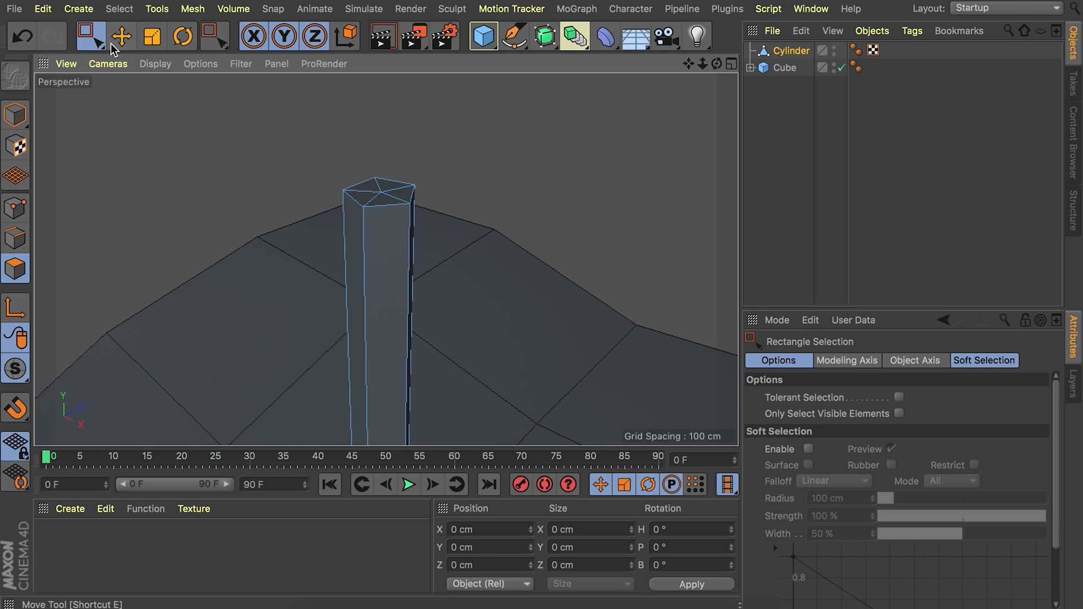
left_click(90, 36)
left_click(155, 60)
left_click(379, 192)
Move the top cap polygons away from the cylinder and undo the move.
left_click_drag(421, 125, 525, 265)
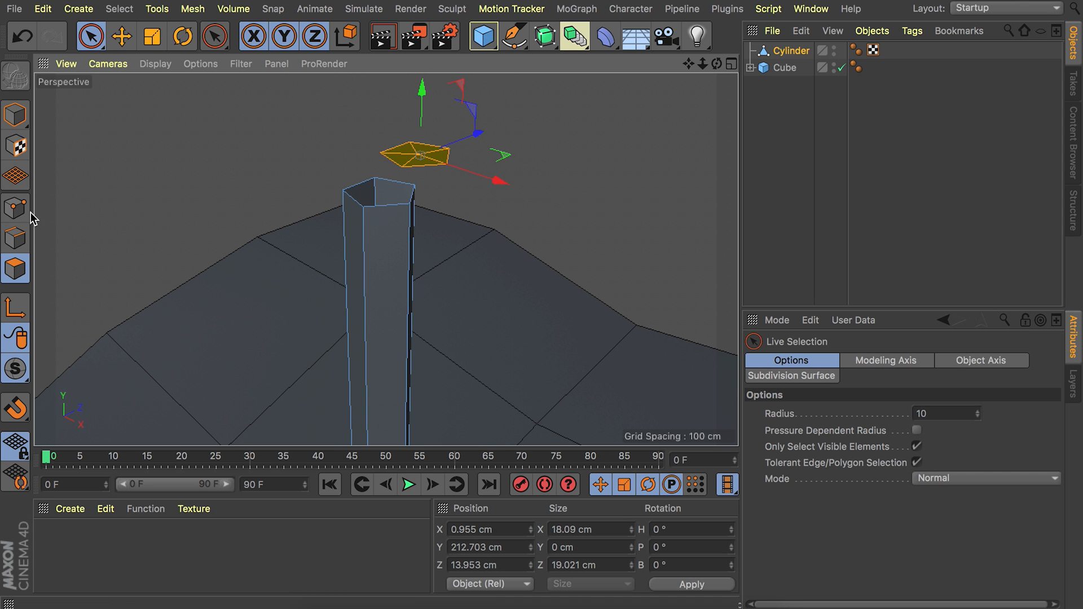
key("ctrl+z")
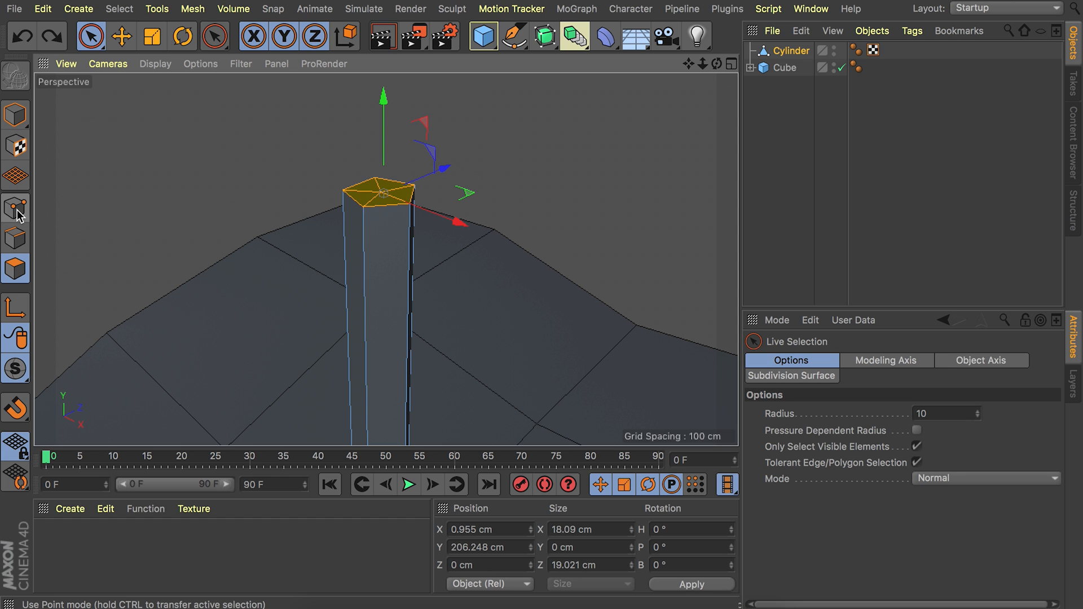
Select all the cylinder's points, optimize them to join the cap to the sides, and return to Polygon mode.
left_click(16, 210)
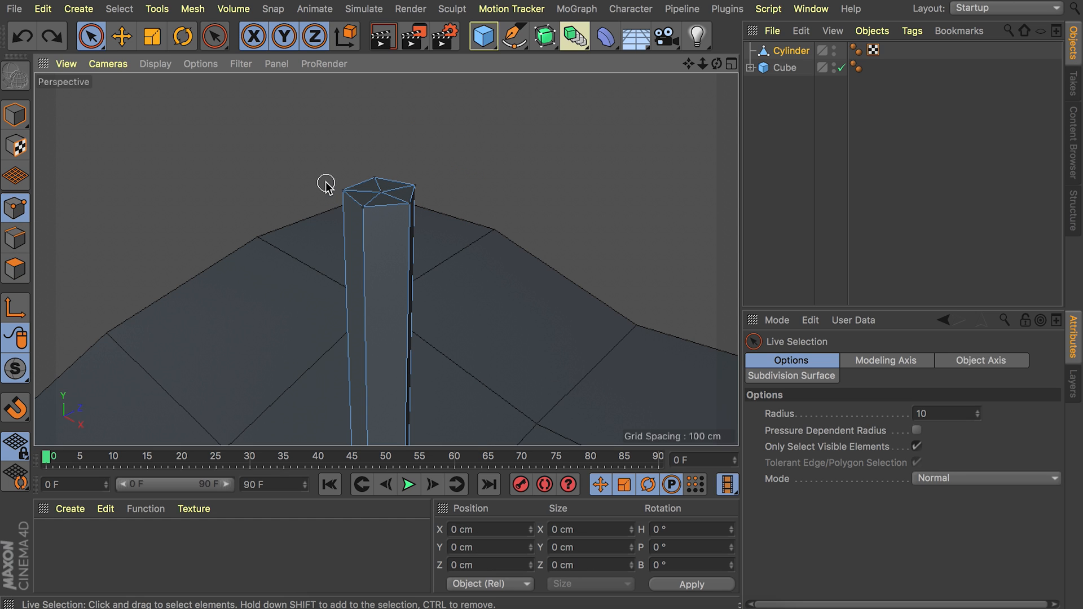
key("ctrl+a")
right_click_drag(326, 184, 307, 257, "alt")
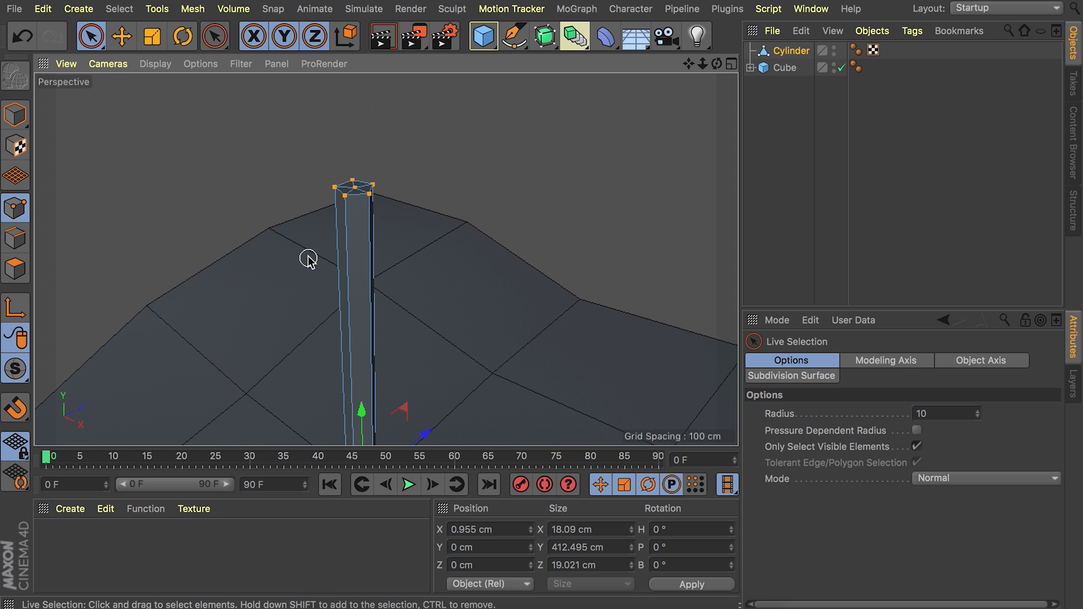
right_click(307, 161)
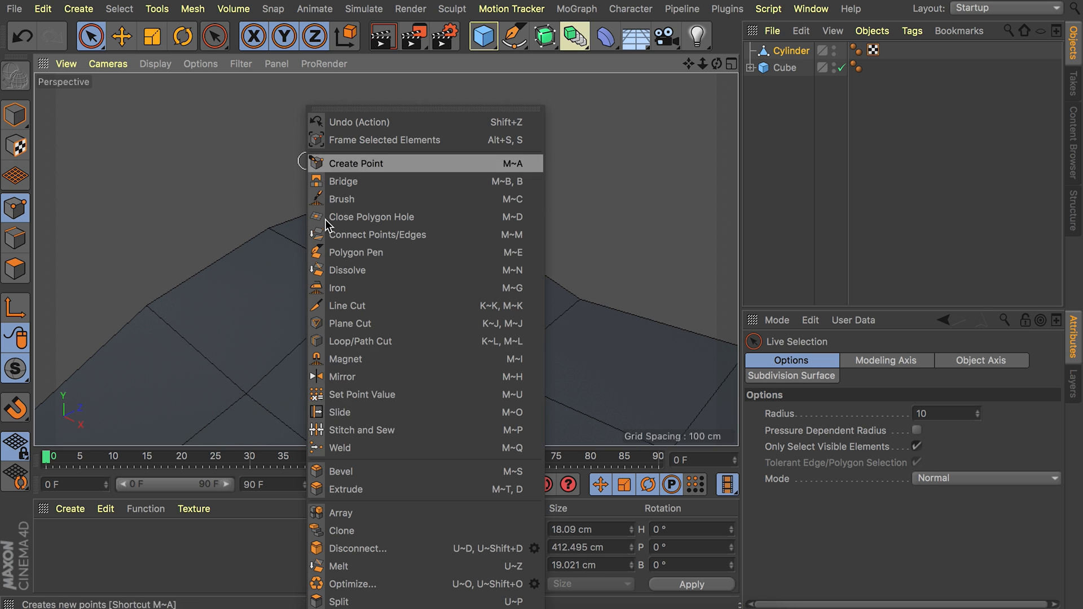
left_click(364, 581)
left_click(15, 268)
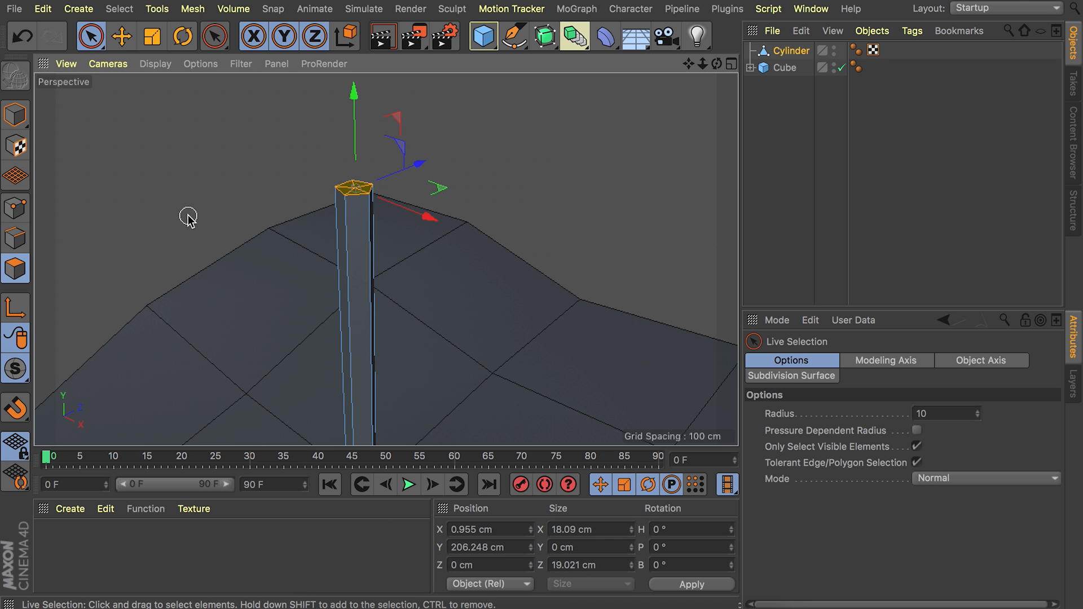
Move the top cap up and sideways to test its connection to the sides, and undo the move.
left_click_drag(379, 132, 370, 104)
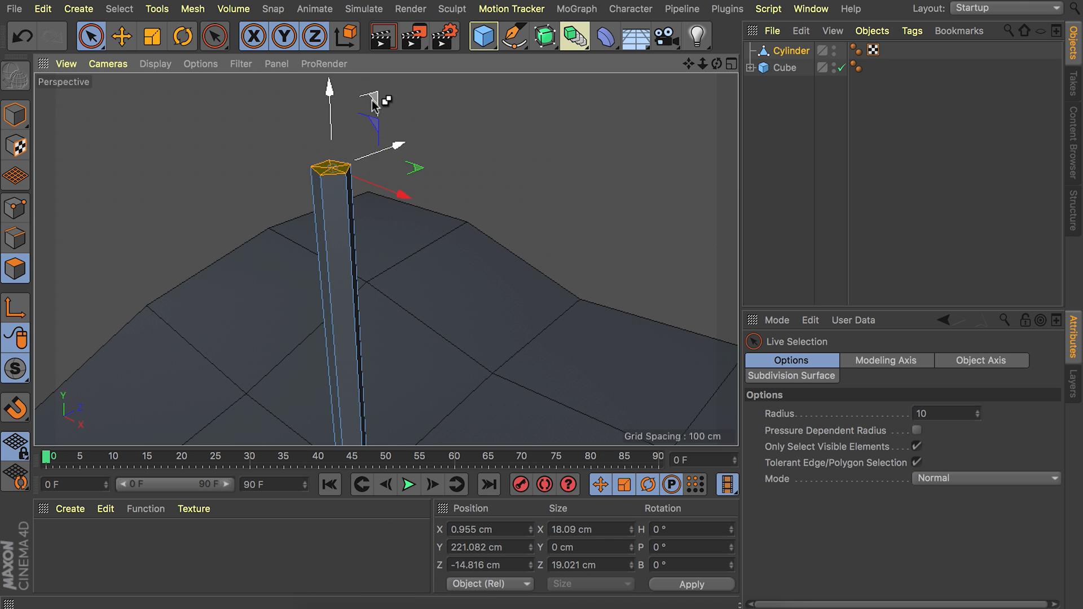
key("ctrl+z")
Scale the cylinder's top cap polygons down to about 15.2 cm in X and 16 cm in Z.
left_click_drag(355, 176, 387, 254, "alt")
key("t")
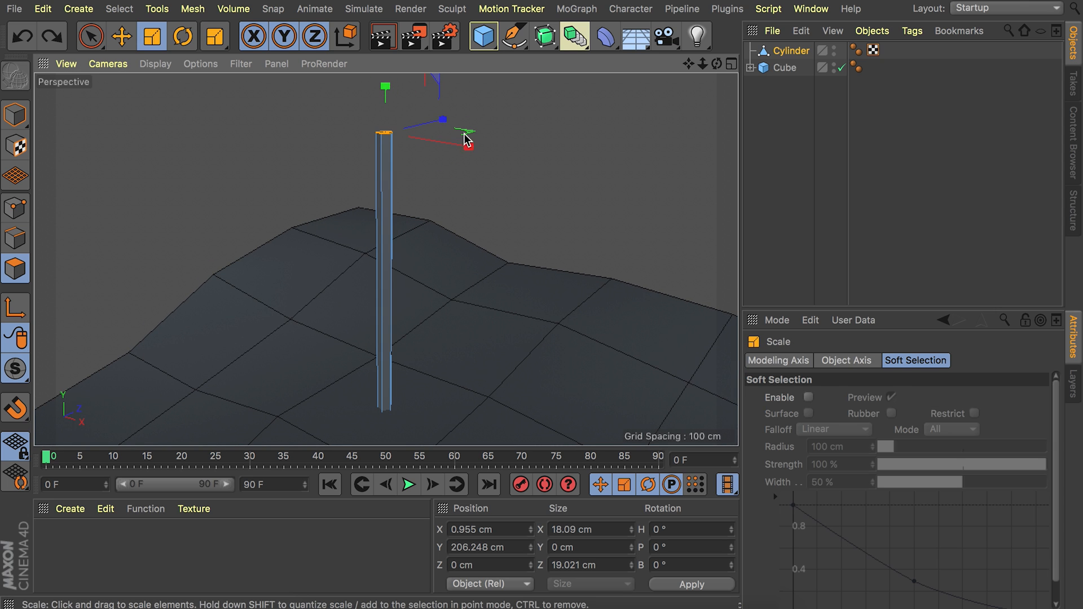
left_click_drag(530, 115, 418, 121)
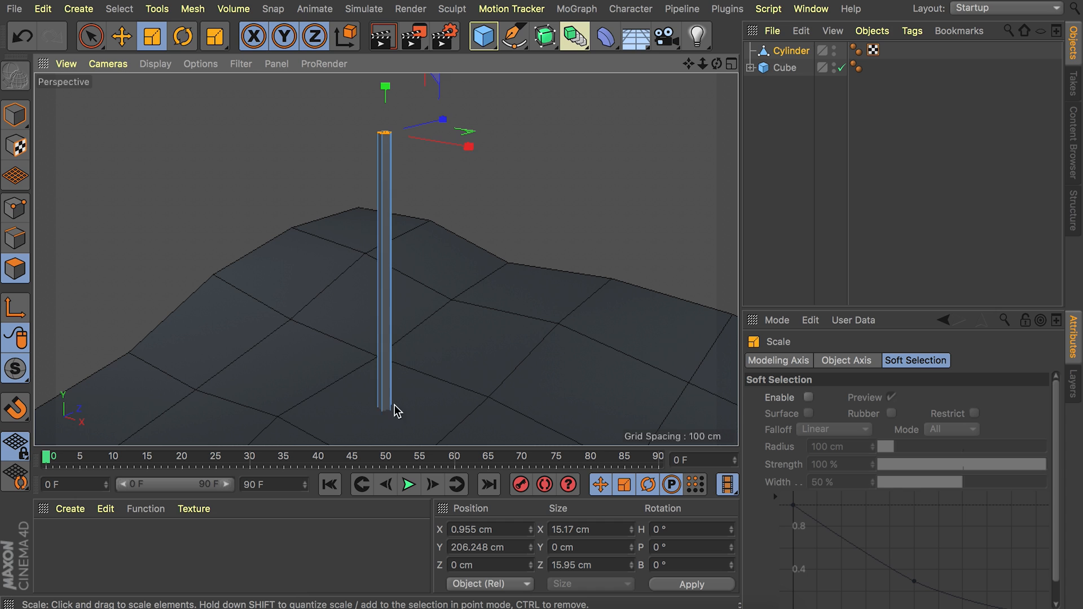
Split the cylinder's selected top cap polygons into a separate object and select that new object.
middle_click_drag(374, 267, 366, 329, "alt")
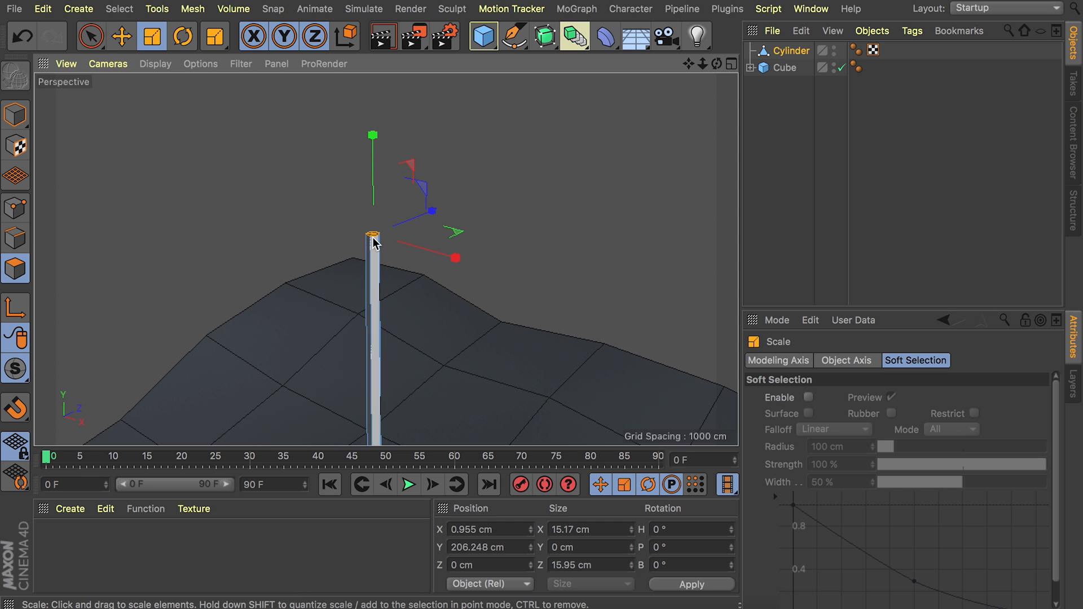
right_click_drag(375, 238, 423, 185, "alt")
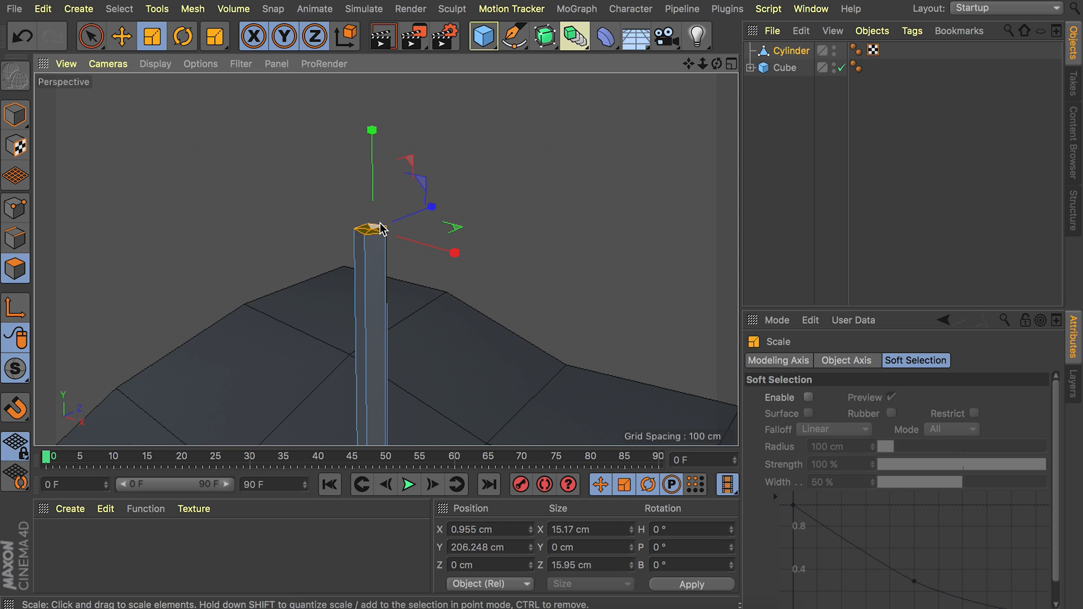
right_click(509, 190)
mouse_move(572, 603)
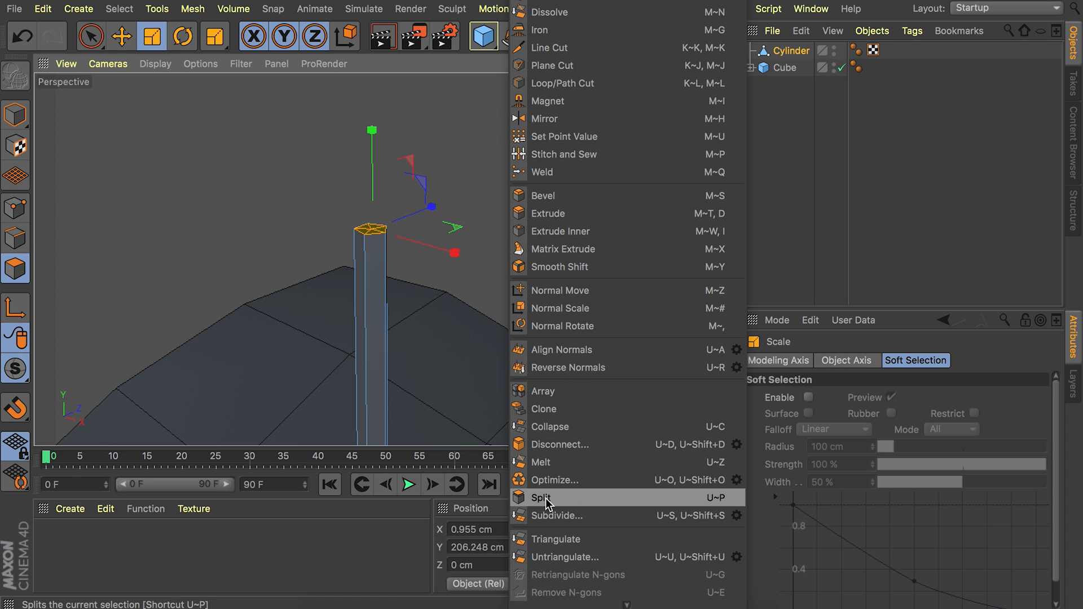
left_click(542, 497)
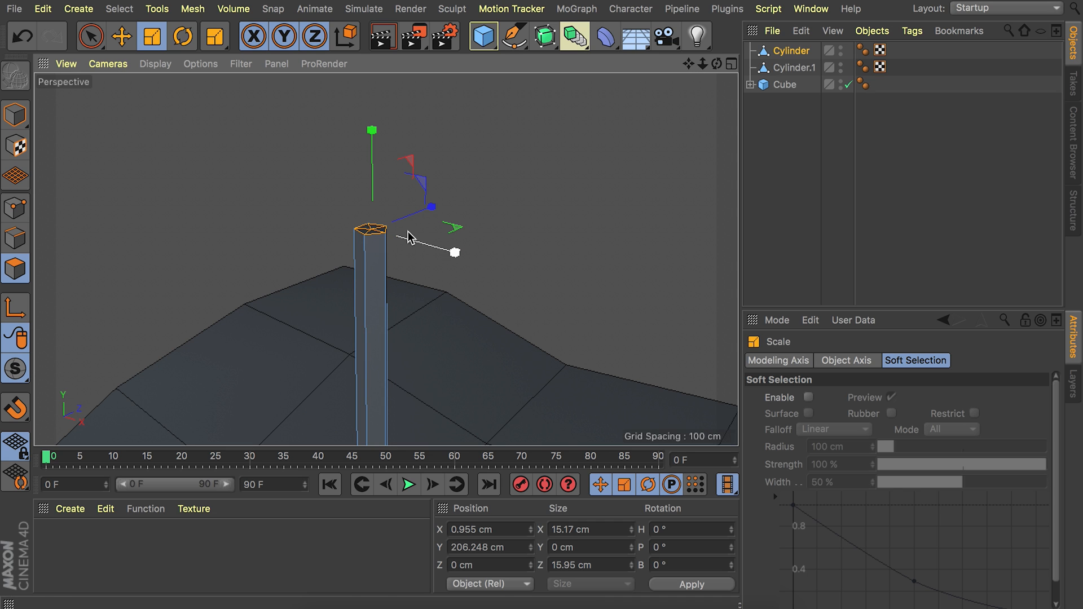
left_click(805, 69)
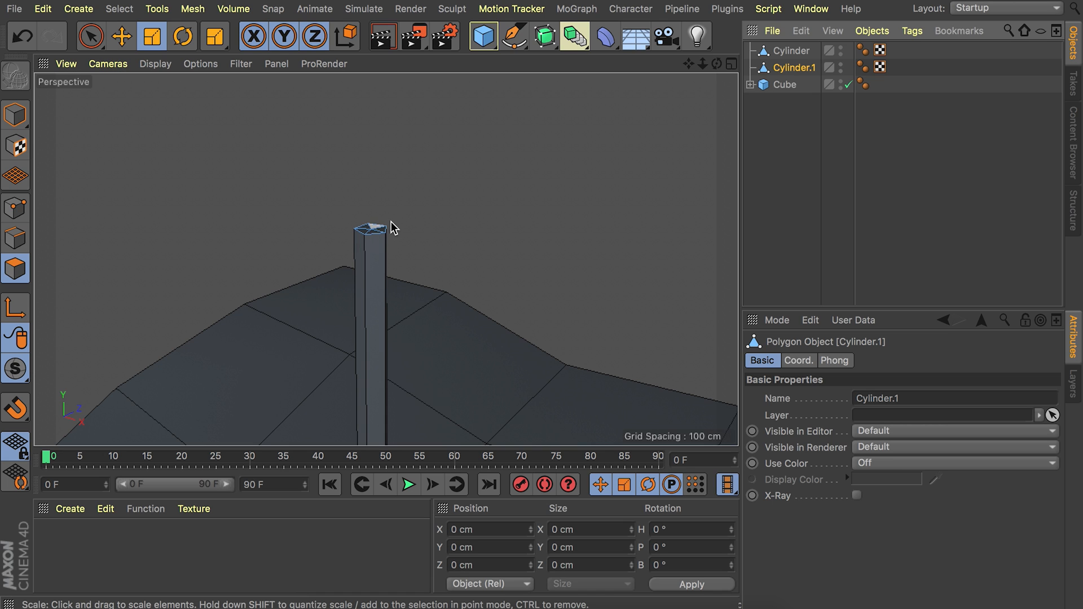
Extrude the original cylinder's top cap into a slanted branch segment ending at about X -114 cm, Y 350 cm.
left_click(790, 52)
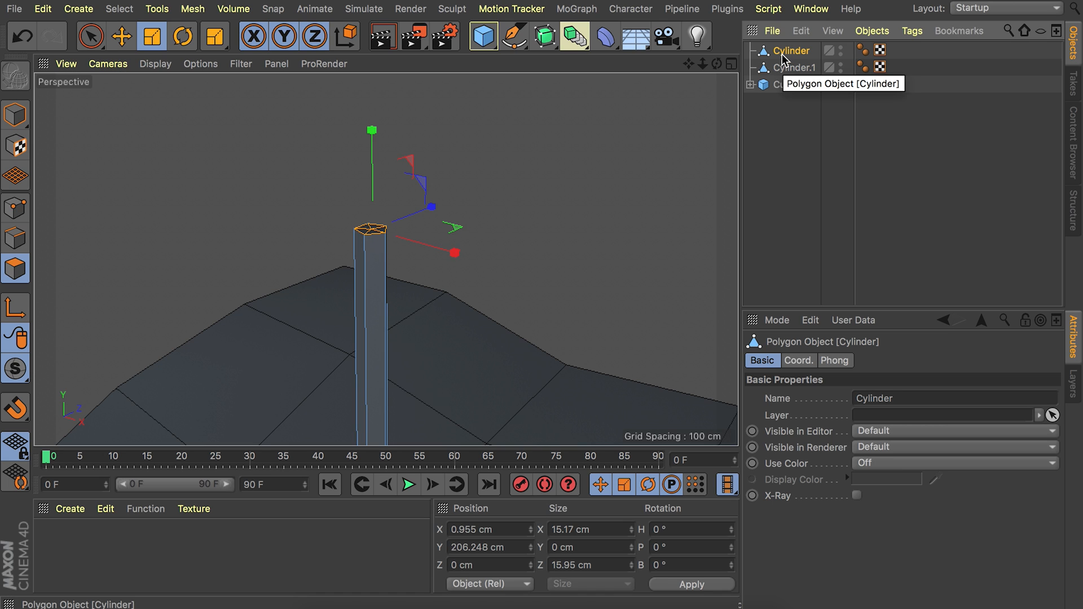
right_click_drag(396, 211, 366, 308, "alt")
left_click_drag(392, 285, 425, 277, "alt")
key("e")
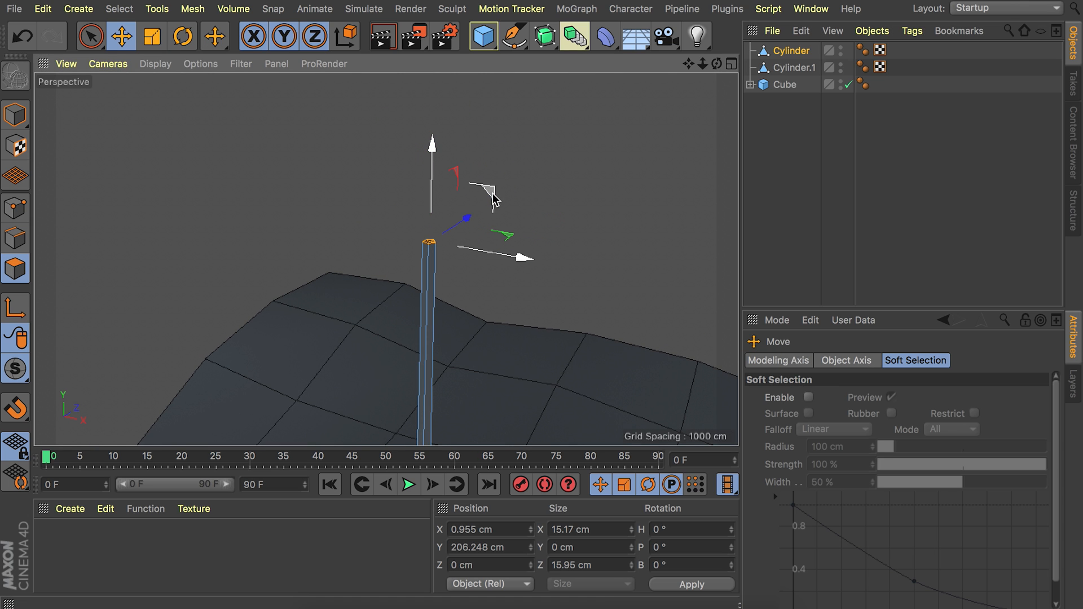
left_click_drag(491, 189, 408, 62)
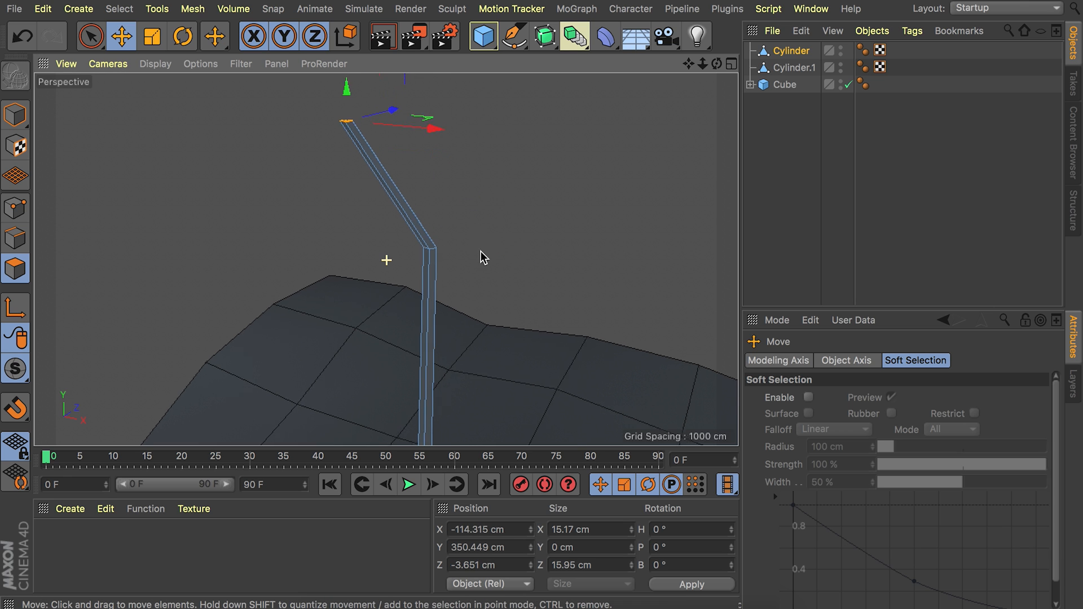
Extrude the branch end into a second segment up to about X -53 cm, Y 492 cm, and taper its tip to about 6.5 cm.
left_click_drag(481, 244, 478, 348, "alt")
left_click_drag(408, 173, 455, 61)
key("t")
left_click_drag(536, 198, 96, 202)
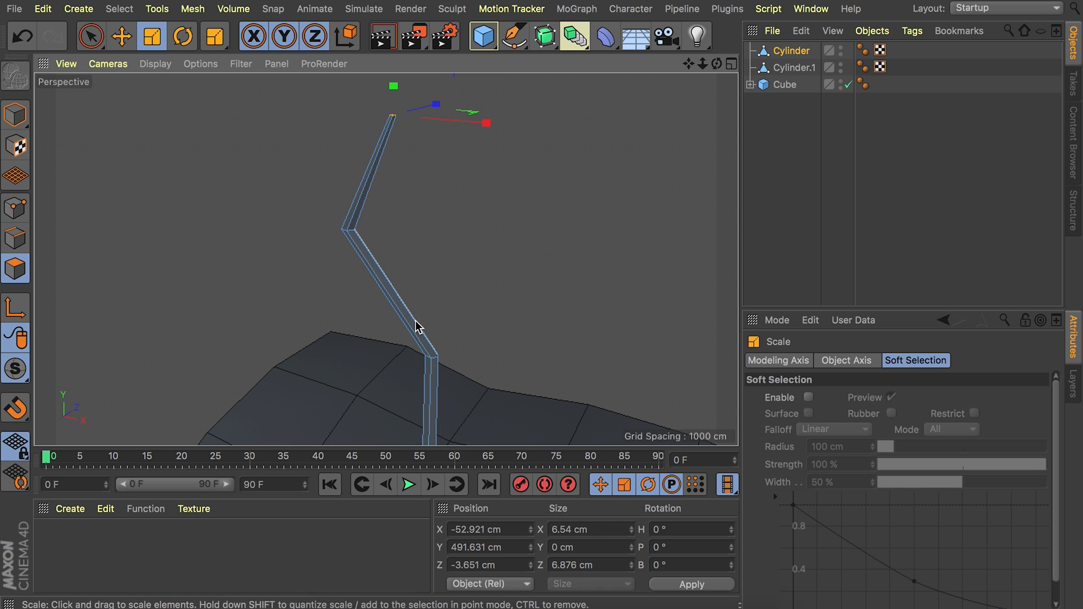
Select the split cap polygons in Cylinder.1 and extrude them into a side branch ending at about X 88, Y 305, Z 45 cm.
left_click(793, 68)
middle_click_drag(437, 363, 373, 275, "alt")
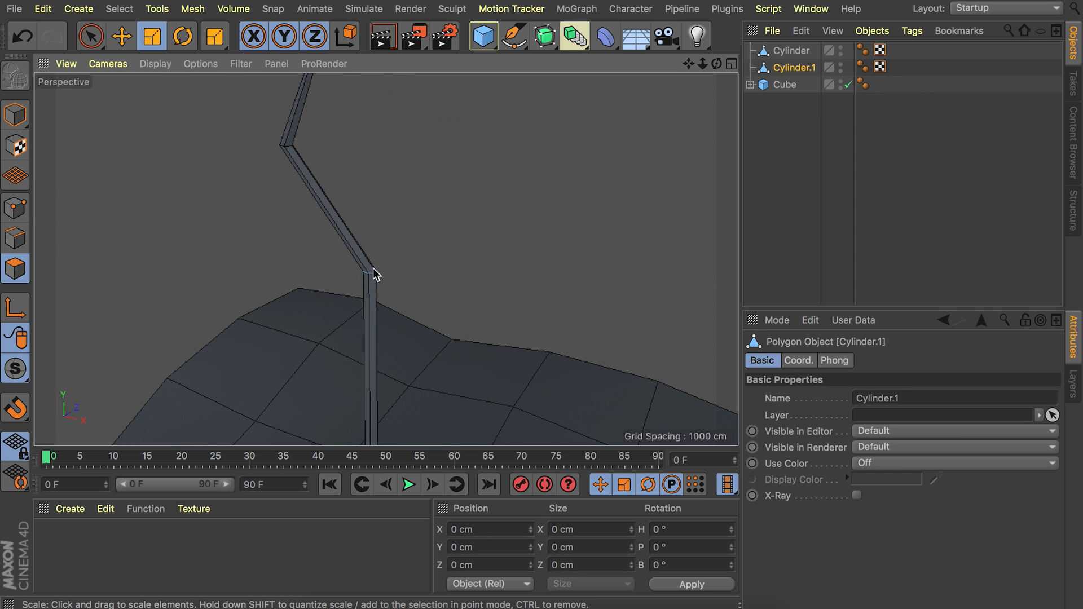
key("space")
left_click(379, 262)
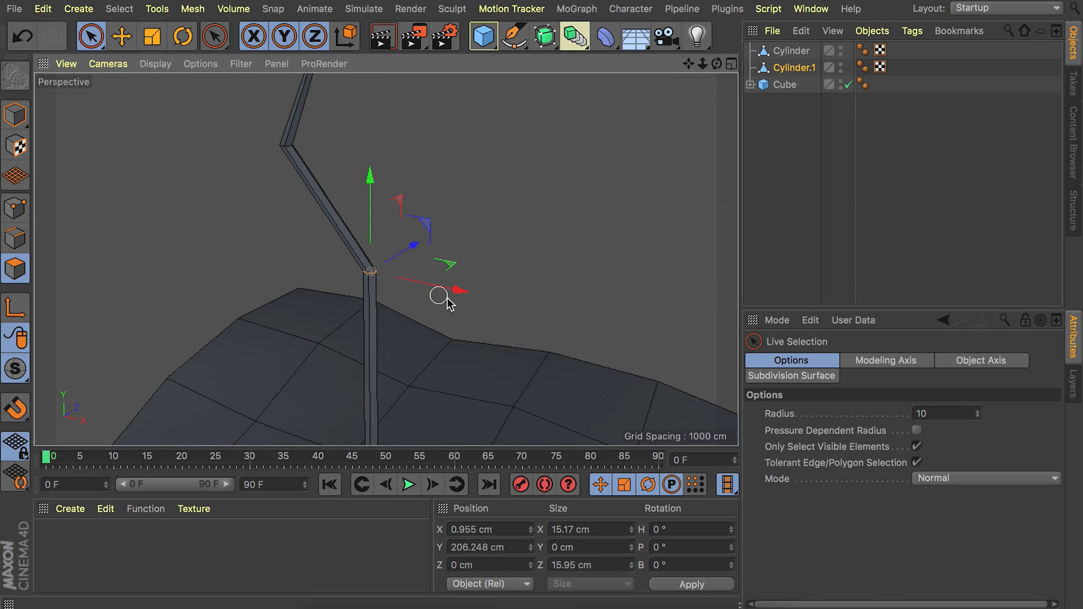
left_click_drag(423, 222, 492, 156, "ctrl")
left_click_drag(430, 193, 496, 249, "alt")
Try scaling down the end polygons of the new side branch and undo the change.
left_click_drag(443, 271, 134, 258, "alt")
key("t")
key("ctrl+z")
key("ctrl+z")
Split the side branch's end polygons into another separate object.
mouse_move(395, 316)
left_mouse_down("alt")
mouse_move(466, 308)
mouse_move(398, 323)
left_mouse_up("alt")
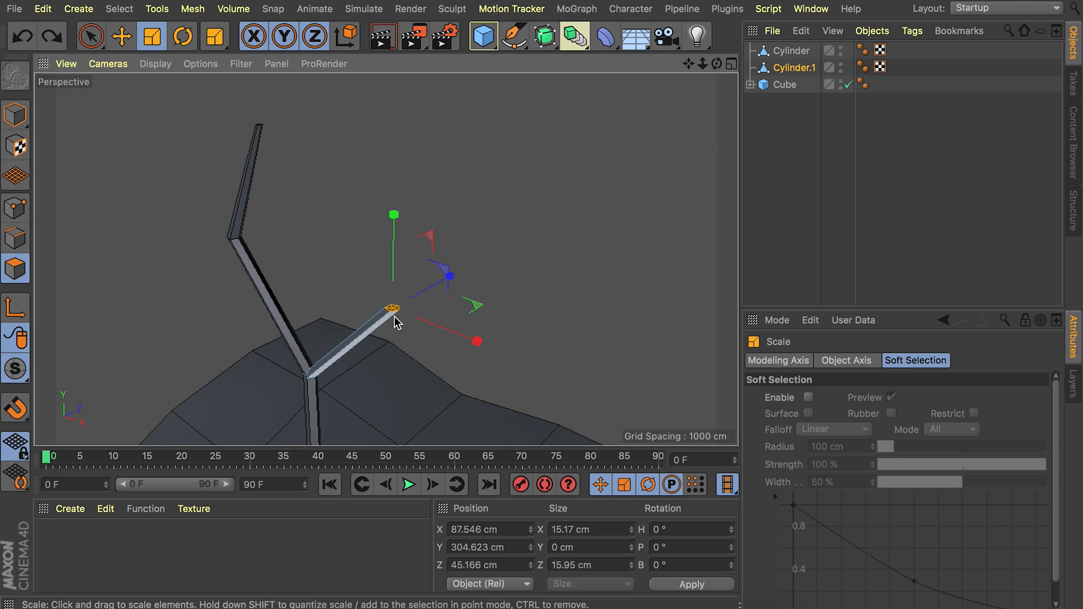
scroll(398, 322, "up", 3)
right_click(408, 299)
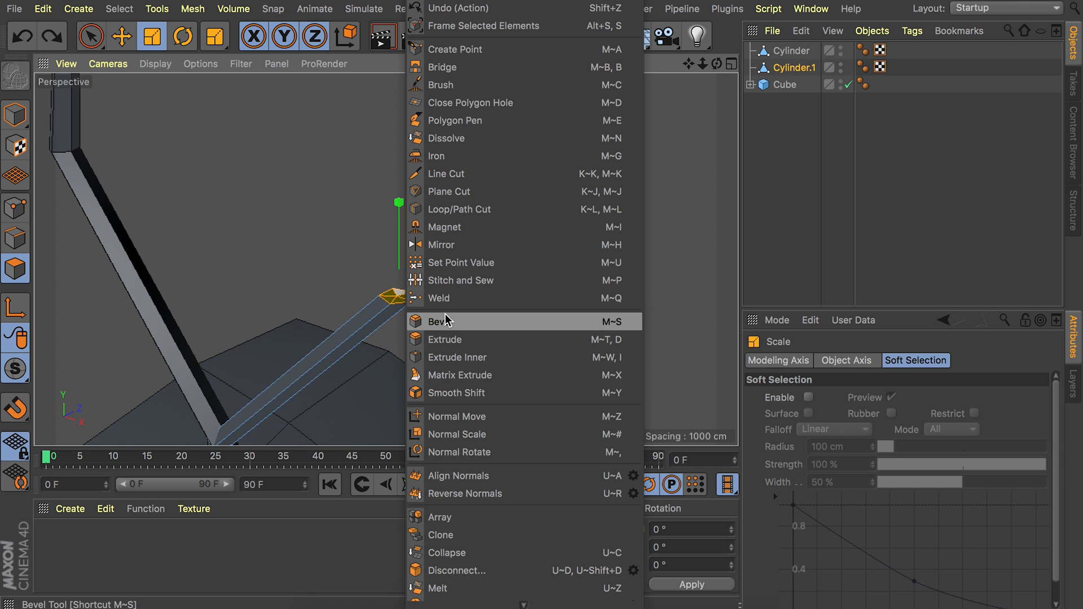
left_click(451, 428)
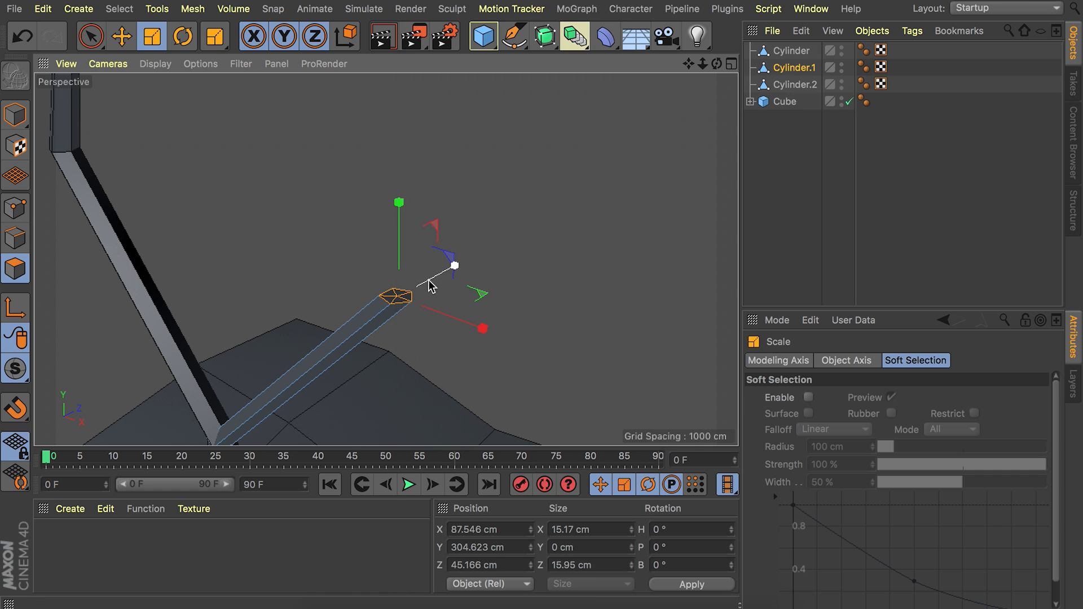
Extrude the side branch's end upward toward the main branch and scale its tip down to a taper.
key("e")
left_click_drag(547, 265, 472, 64, "ctrl")
key("t")
left_click_drag(569, 319, 418, 315)
Extrude the end polygons of Cylinder.2 outward to about X 161 cm, Y 378 cm, taper the twig's tip, and deselect.
left_click(797, 86)
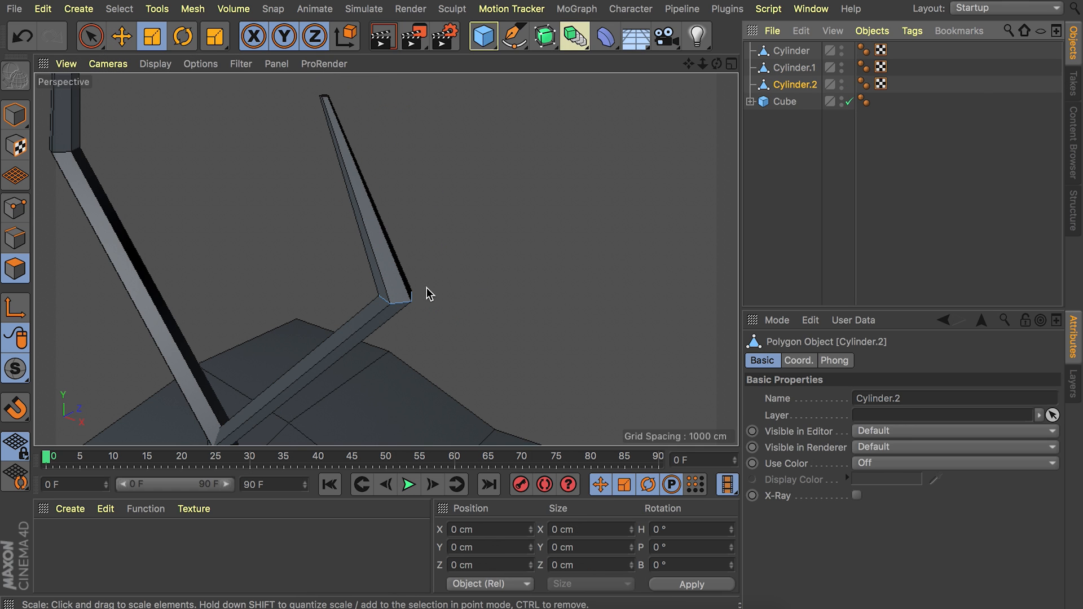
key("9")
left_click(409, 289)
key("e")
left_click_drag(453, 265, 633, 117, "ctrl")
key("t")
left_click_drag(497, 256, 442, 311)
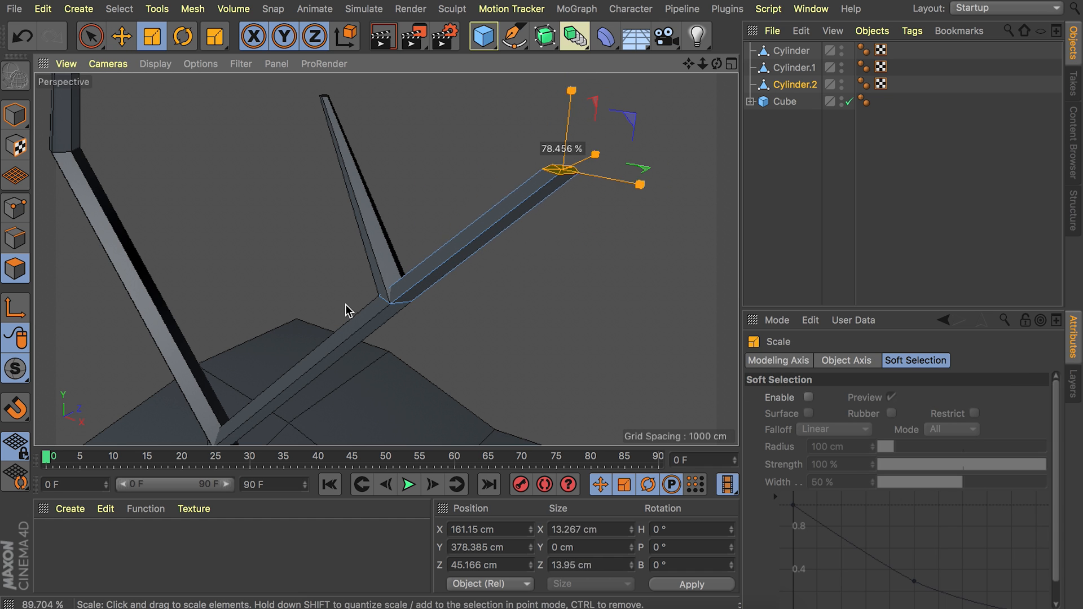
key("e")
left_click(299, 167)
Select the base points of the main cylinder in Points mode with Rectangle Selection.
mouse_move(300, 167)
left_mouse_down("alt")
mouse_move(236, 294)
mouse_move(243, 285)
left_mouse_up("alt")
mouse_move(387, 259)
right_mouse_down("alt")
mouse_move(334, 245)
mouse_move(294, 263)
right_mouse_up("alt")
right_click_drag(345, 248, 322, 302, "alt")
left_click_drag(333, 299, 364, 277, "alt")
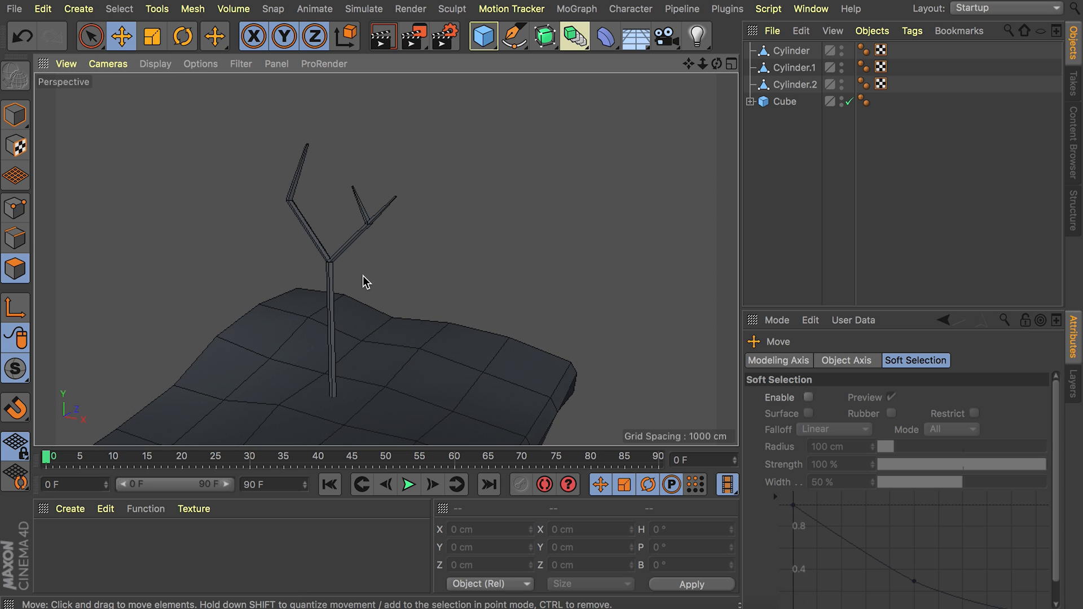
left_click(791, 52)
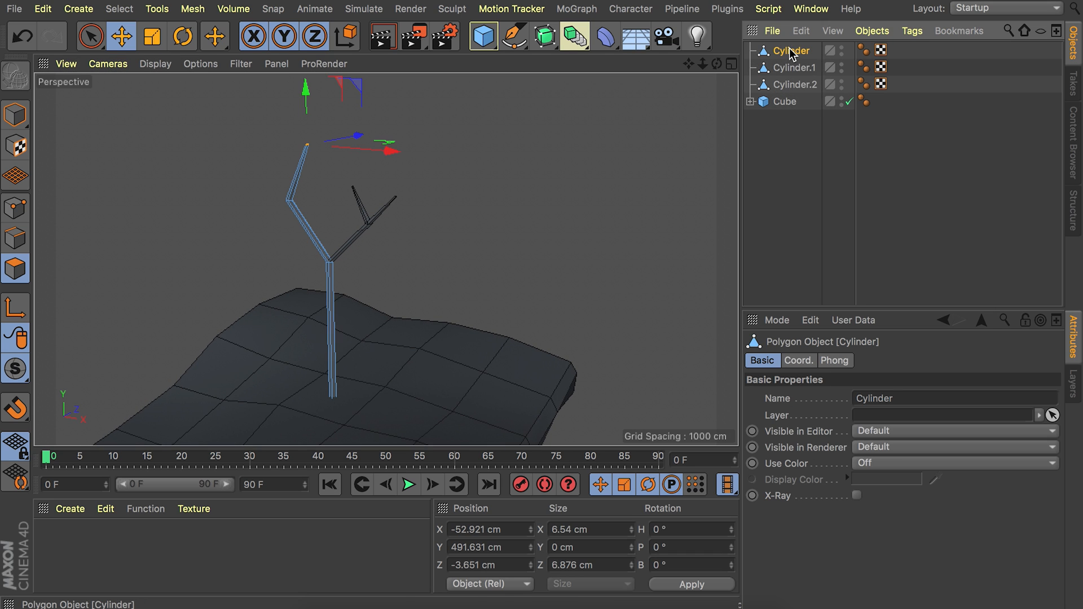
left_click(15, 208)
left_click_drag(94, 37, 137, 87)
left_click_drag(258, 345, 451, 466)
middle_click_drag(384, 385, 408, 275, "alt")
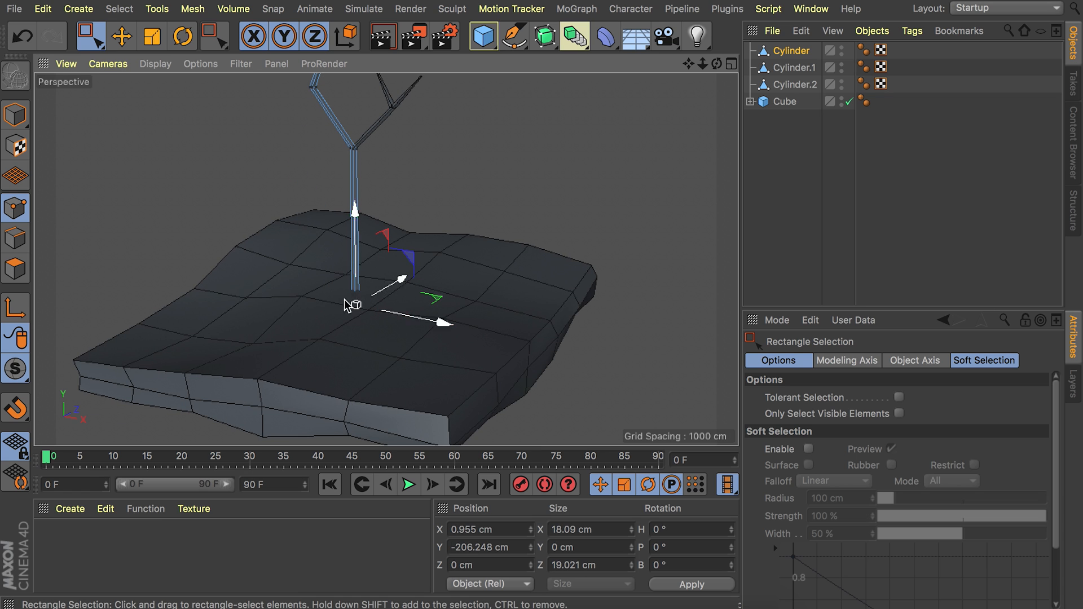
left_click_drag(257, 243, 537, 407)
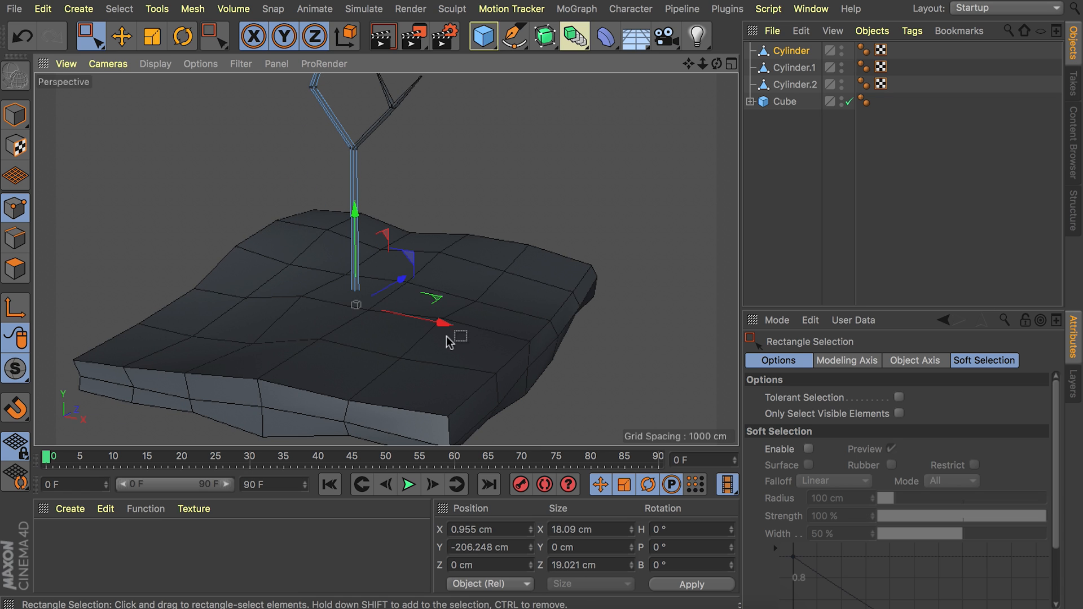
Scale the trunk's base points up slightly, return to Model mode, and deselect the cylinder.
key("t")
left_click_drag(500, 273, 570, 273)
key("e")
left_click(16, 120)
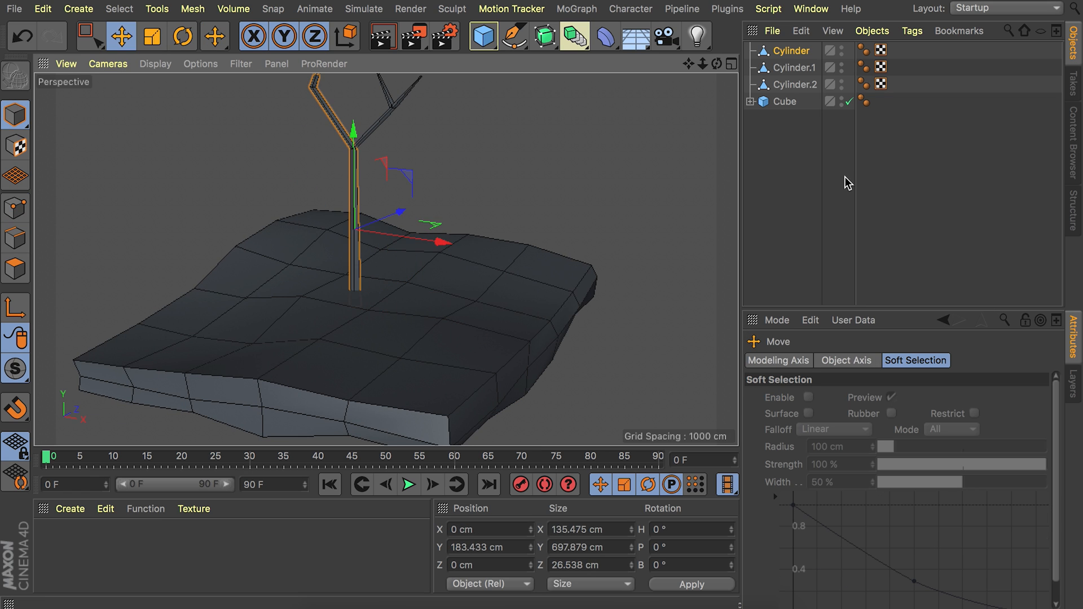
left_click(848, 183)
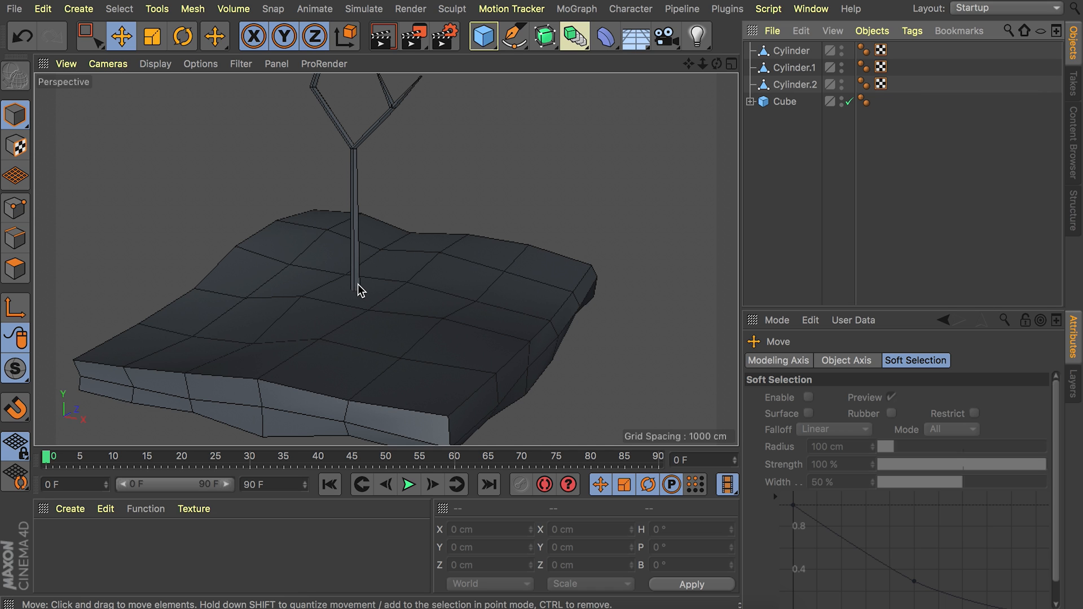
Group the three cylinder objects under a null, name it Tree, and deselect it.
left_click_drag(356, 270, 316, 346, "alt")
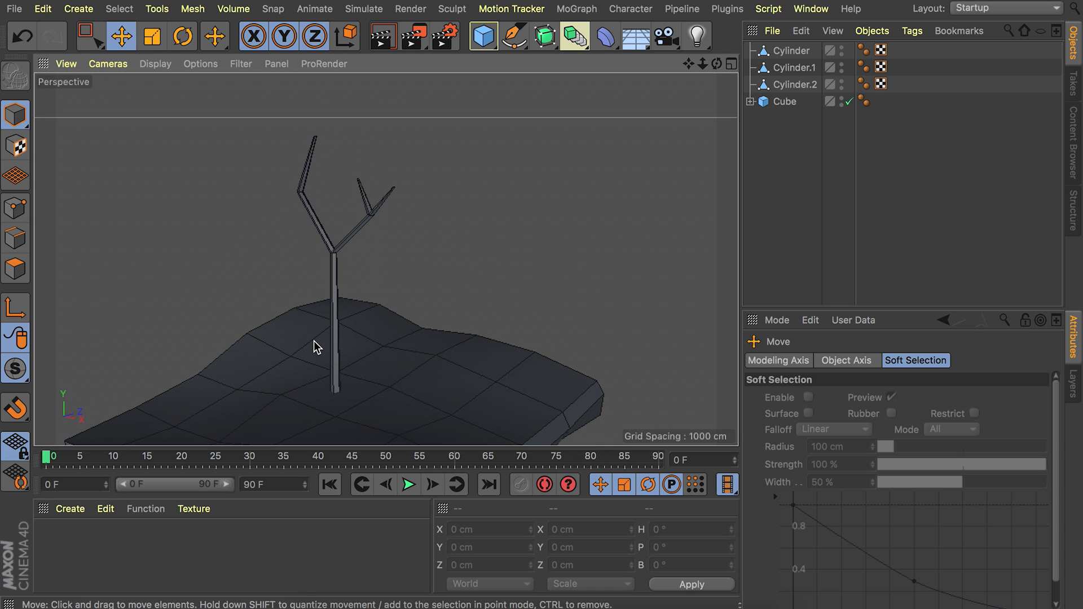
left_click(791, 51)
left_click(796, 85, "shift")
key("alt+g")
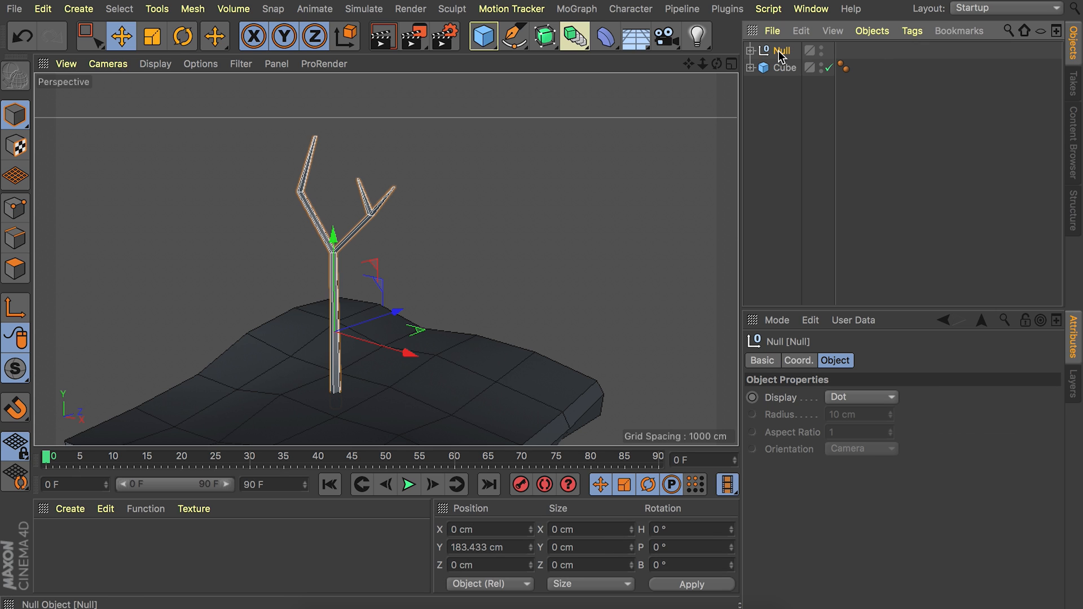
double_click(784, 51)
type("Tree")
key("Return")
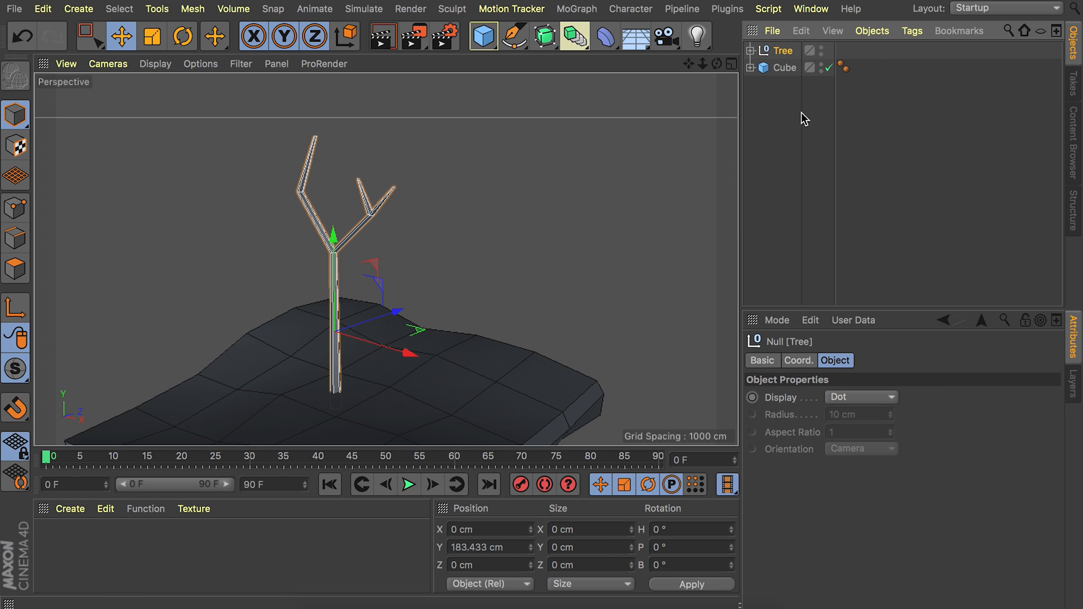
left_click(793, 130)
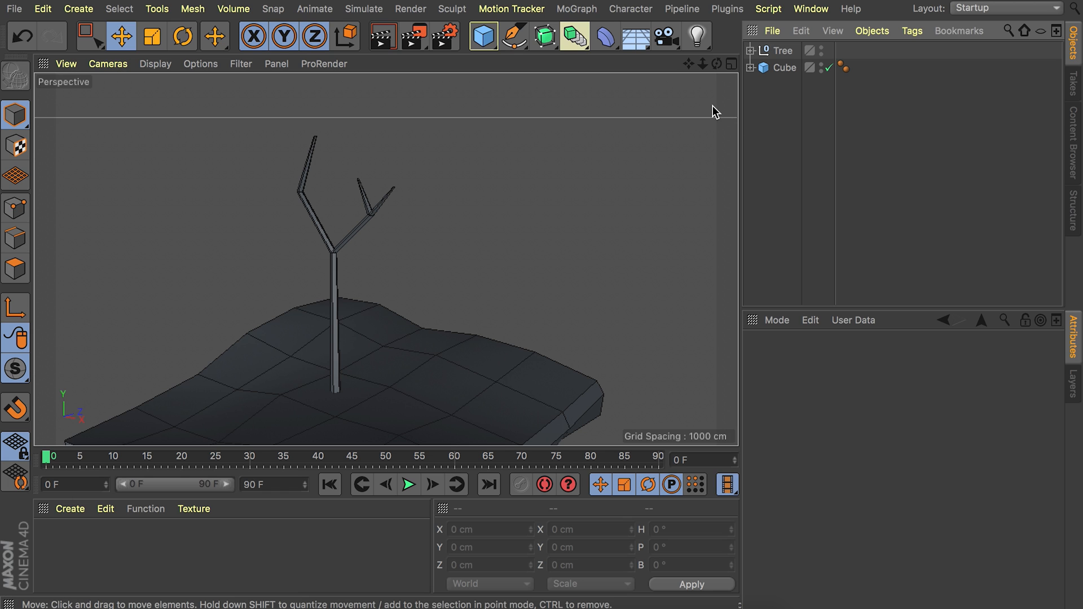
Add a Polygon primitive and raise it among the branches to about 490 cm in Y.
left_click_drag(483, 36, 711, 95)
left_click_drag(338, 326, 350, 145)
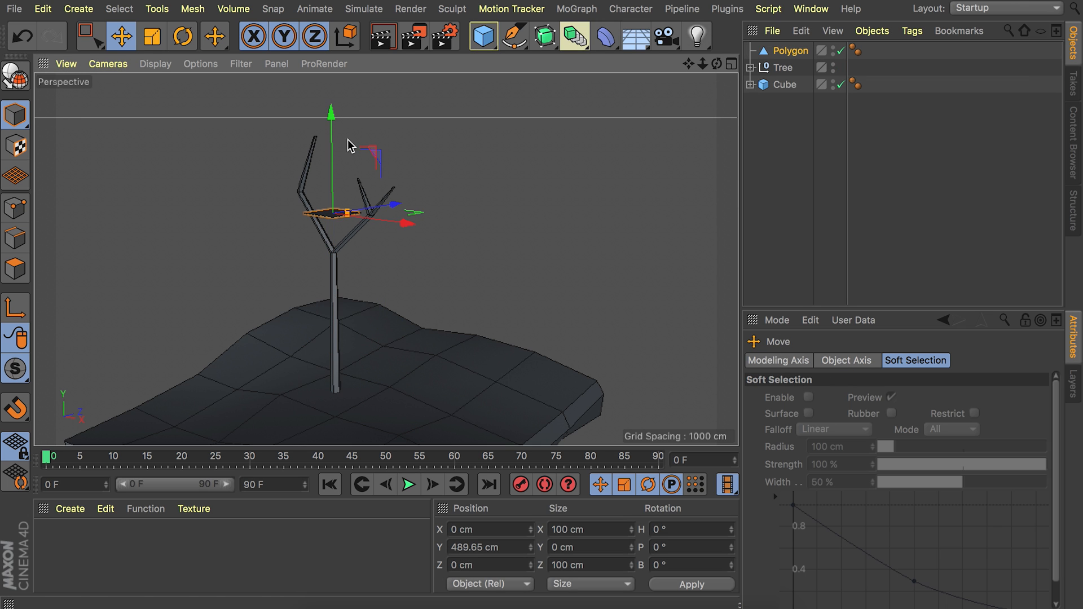
right_click_drag(324, 205, 393, 125, "alt")
left_click_drag(394, 125, 495, 310, "alt")
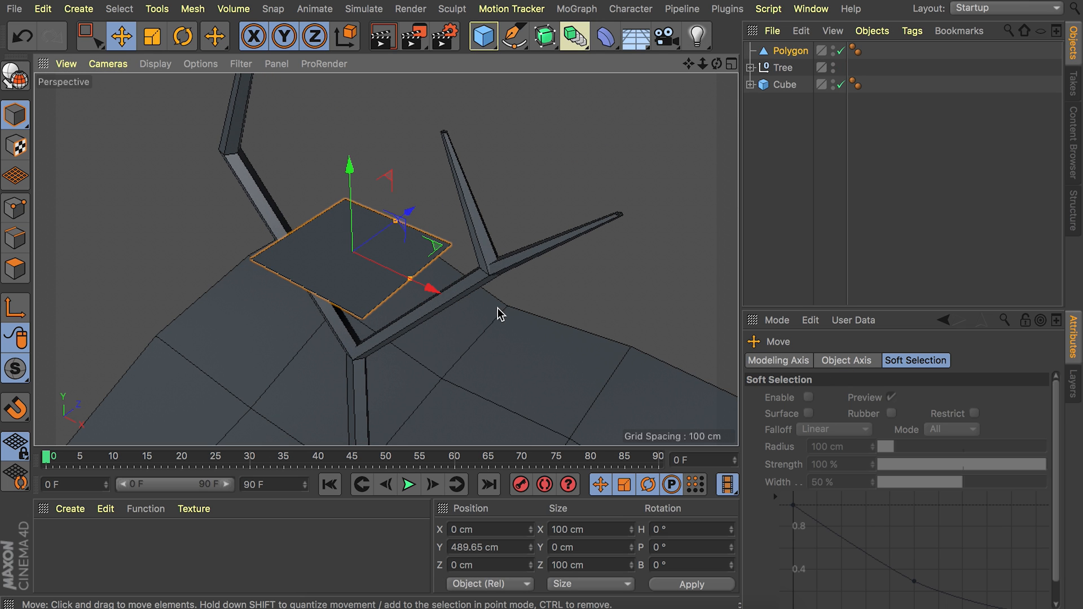
Set the Polygon primitive's width and height to 15 cm.
left_click(794, 51)
left_click(856, 401)
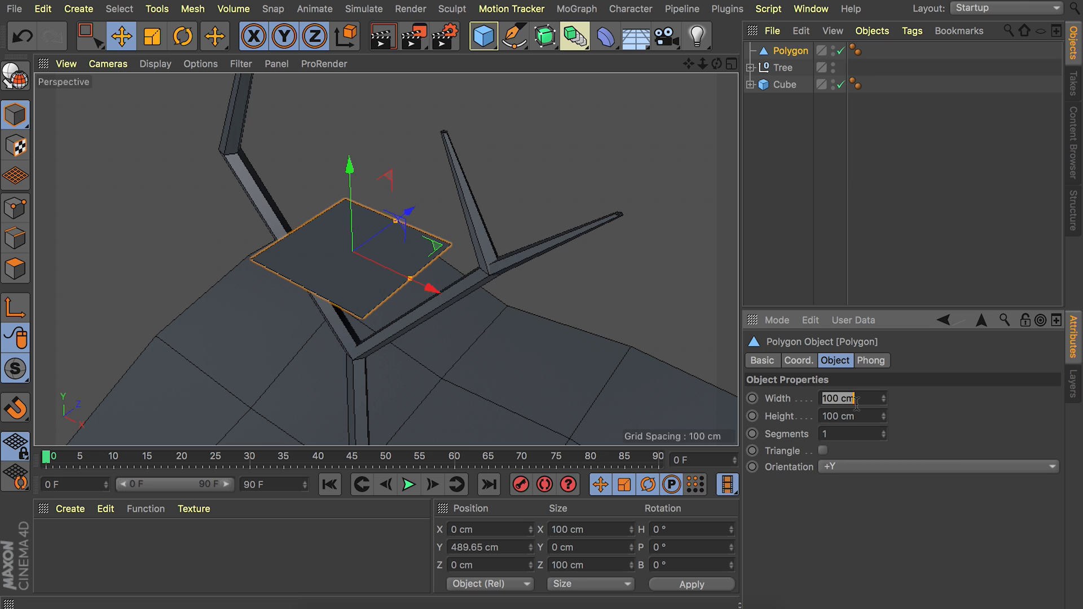
type("15")
key("Return")
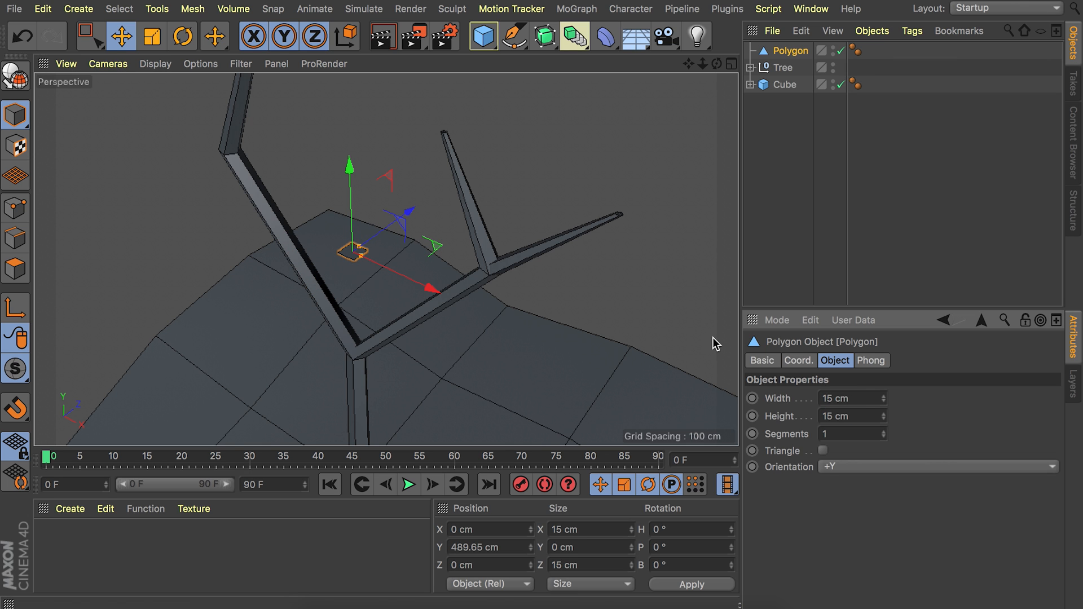
Make the polygon editable and pull one corner point outward to about X -14 cm, Z -13.8 cm.
right_click_drag(353, 252, 444, 127, "alt")
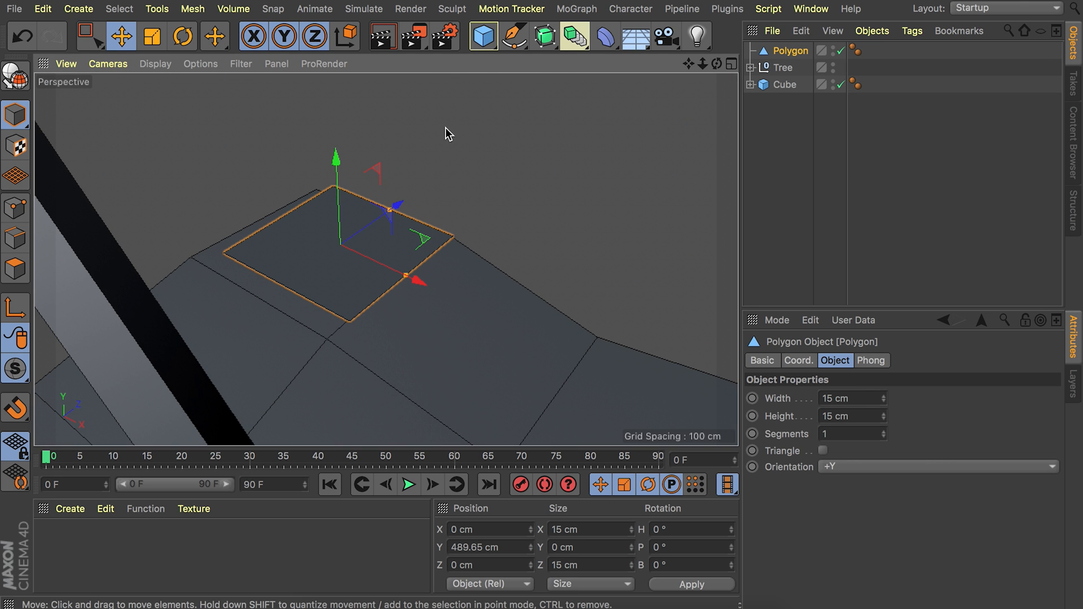
key("c")
left_click(15, 208)
left_click(223, 253)
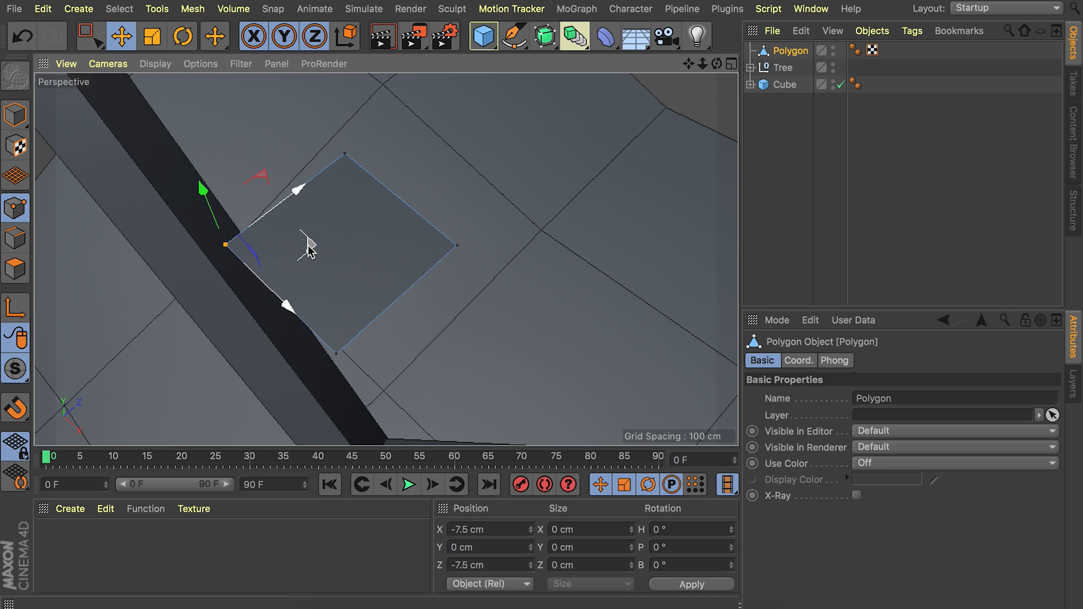
left_click_drag(306, 242, 341, 165)
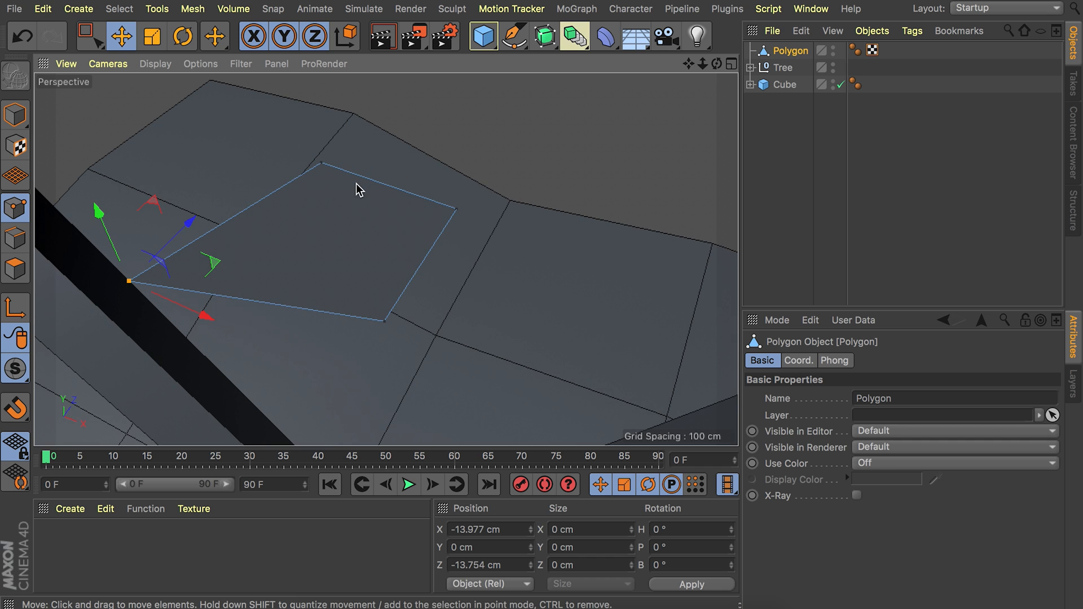
Switch back to whole-object editing, add a MoGraph Cloner and make the leaf polygon its child.
left_click(15, 115)
left_click_drag(321, 181, 323, 169, "alt")
right_click_drag(322, 171, 287, 260, "alt")
right_click_drag(332, 169, 261, 309, "alt")
left_click_drag(318, 215, 310, 148, "alt")
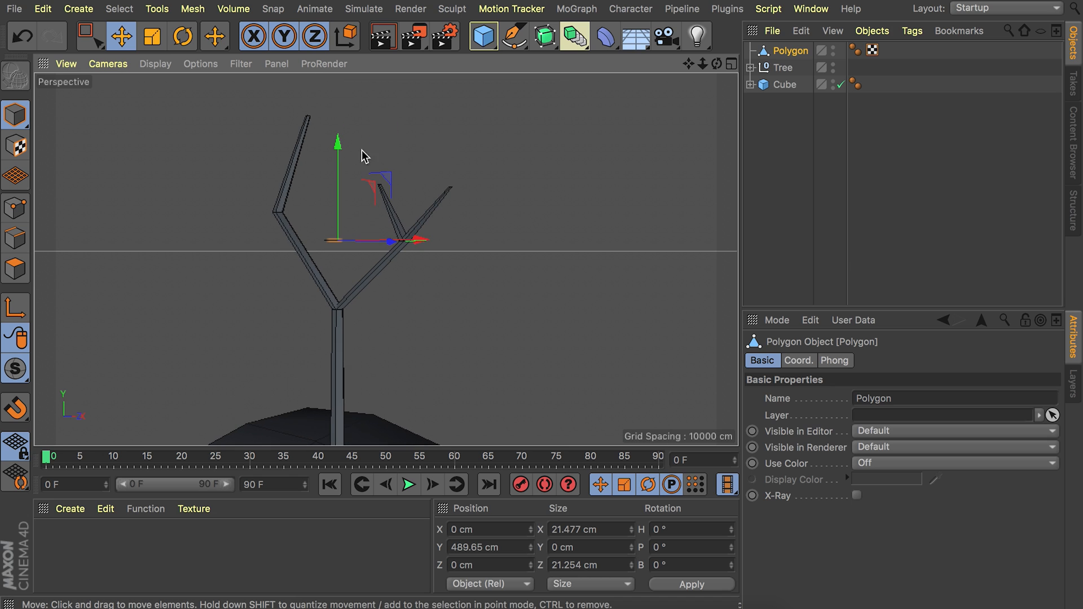
left_click(573, 9)
left_click(586, 198)
left_click_drag(786, 72, 789, 51)
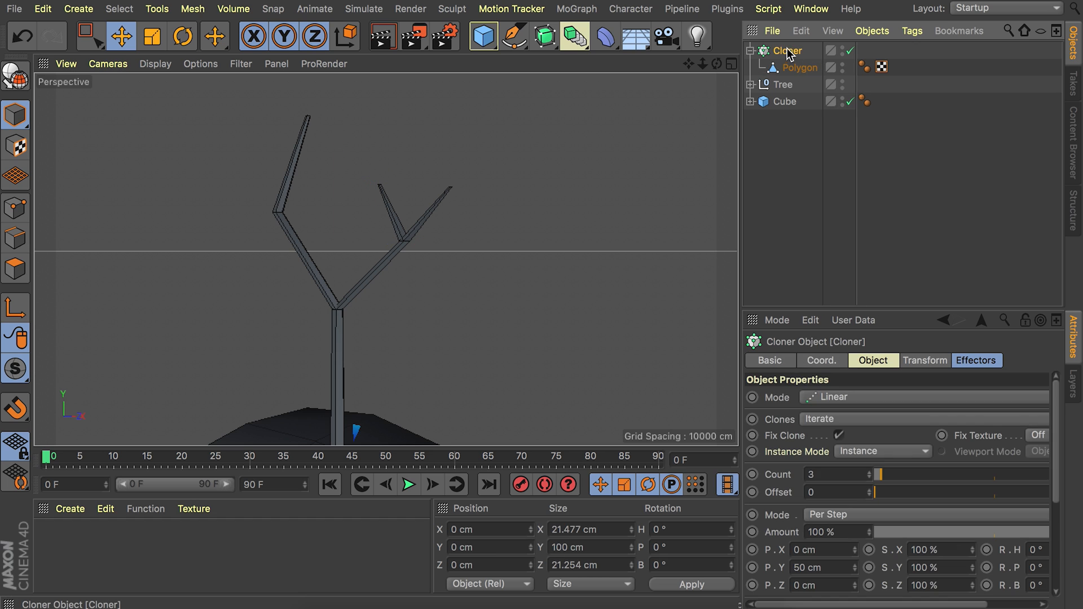
Set the Cloner to Grid Array mode with a Y count of 2.
left_click(817, 397)
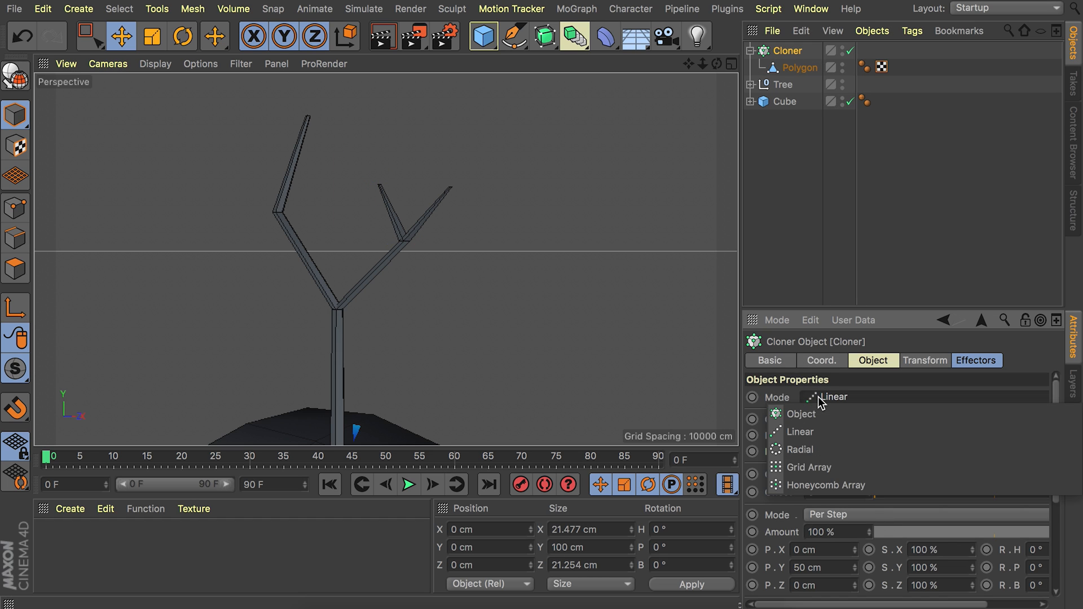
left_click(823, 451)
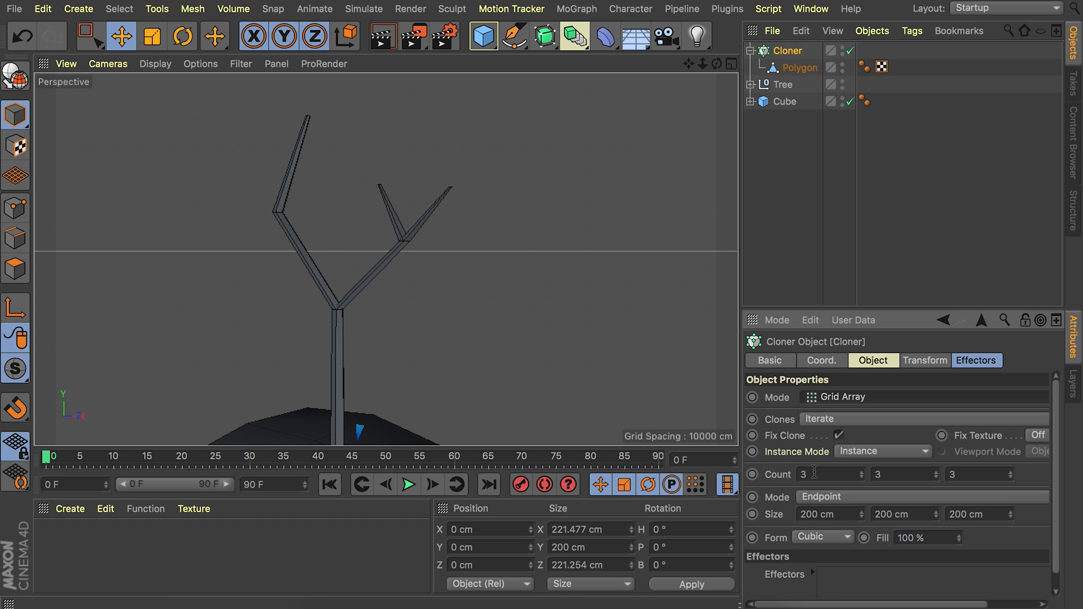
double_click(887, 472)
type("2")
Raise the Cloner along the trunk to about 283 cm in Y.
middle_click_drag(328, 412, 327, 282, "alt")
left_click_drag(343, 269, 343, 80)
middle_click_drag(342, 108, 331, 188, "alt")
left_click_drag(331, 187, 331, 295, "alt")
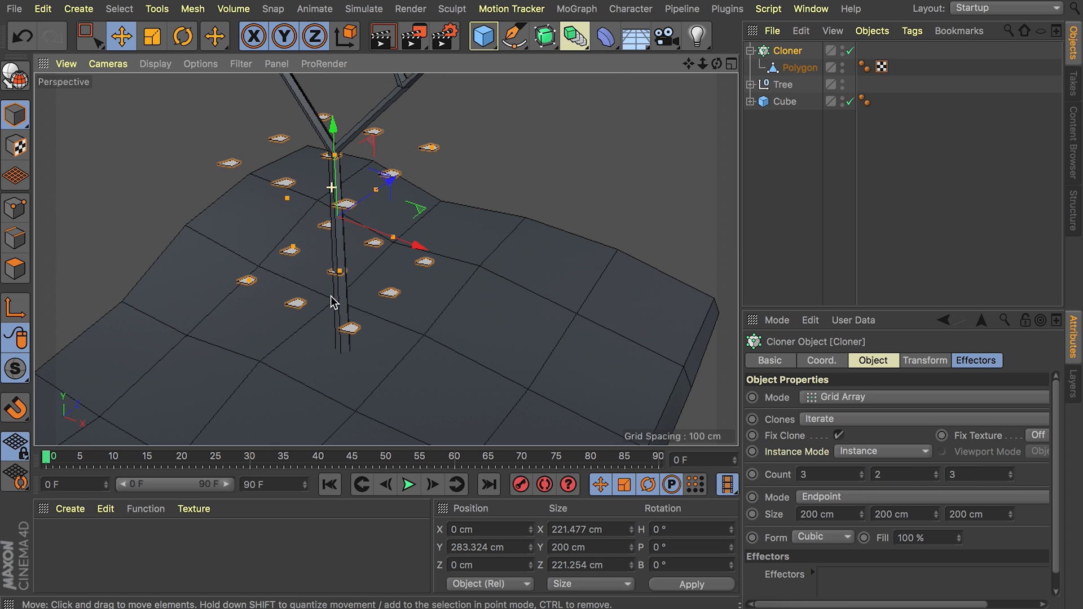
Set the Cloner's grid size to 15 cm on all three axes.
left_click(817, 514)
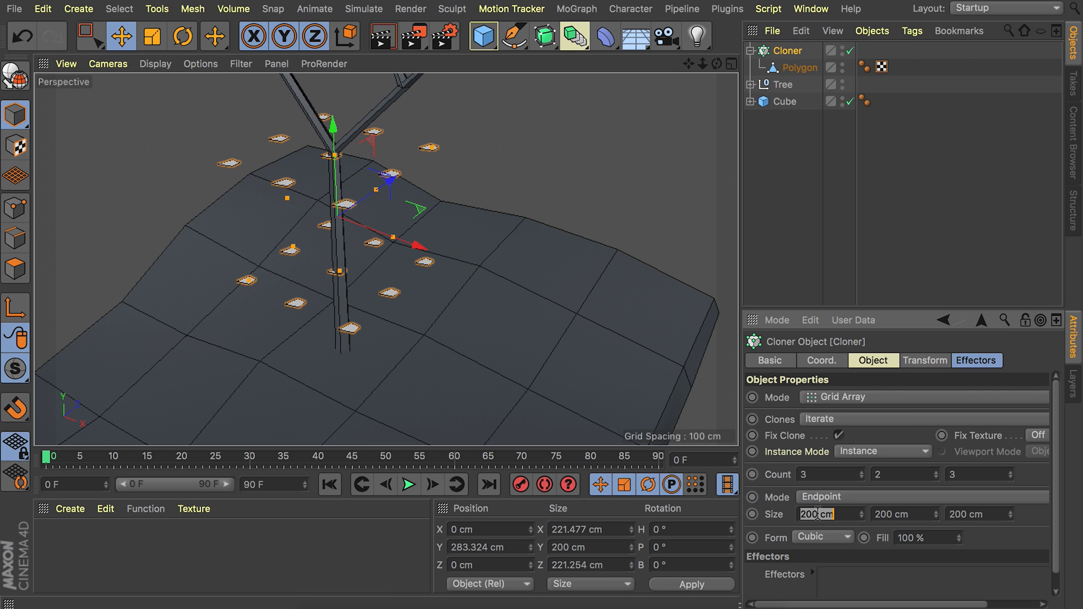
type("15")
key("Tab")
type("15")
key("Tab")
type("15")
key("Return")
Change the grid spacing mode to Per-Step and set the X and Z sizes to 15 cm.
left_click(817, 498)
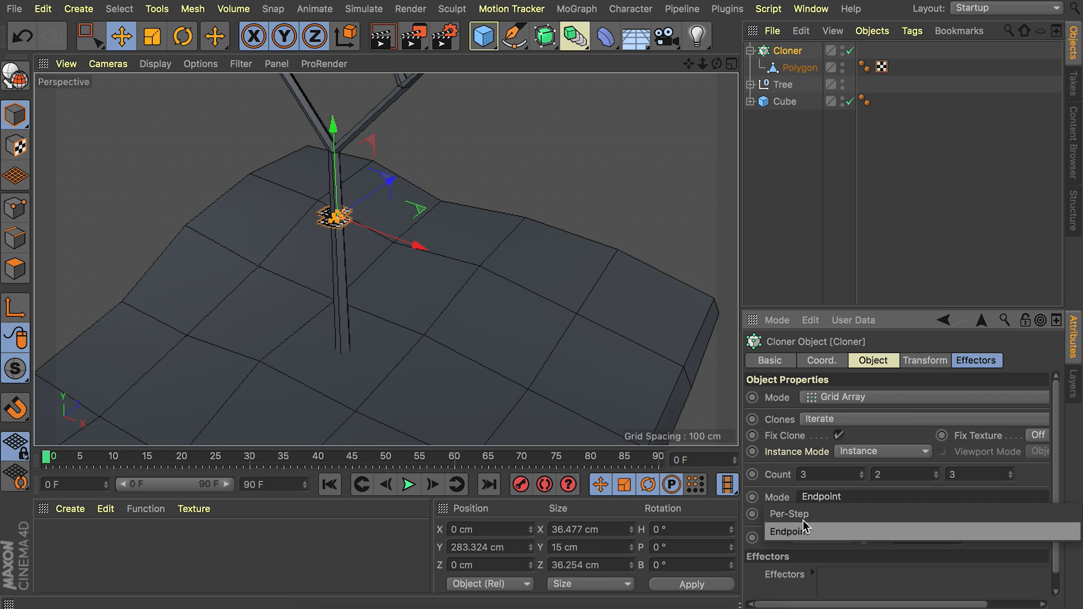
left_click(803, 520)
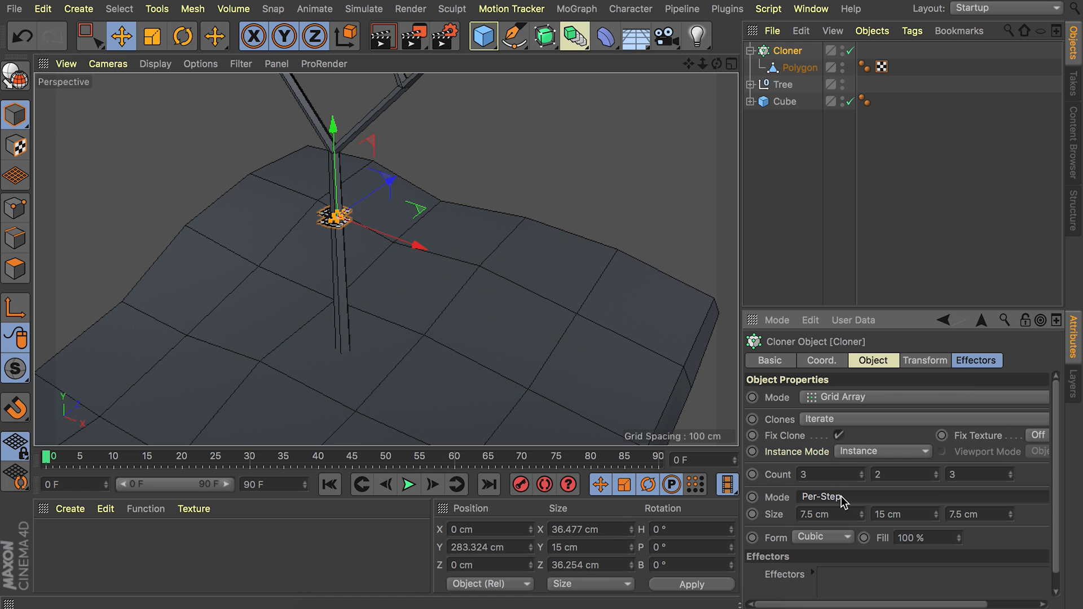
left_click(834, 514)
type("15")
double_click(986, 514)
type("15")
key("Return")
Add a Random effector to the Cloner and check the Cloner's list of effectors.
right_click_drag(336, 223, 431, 131, "alt")
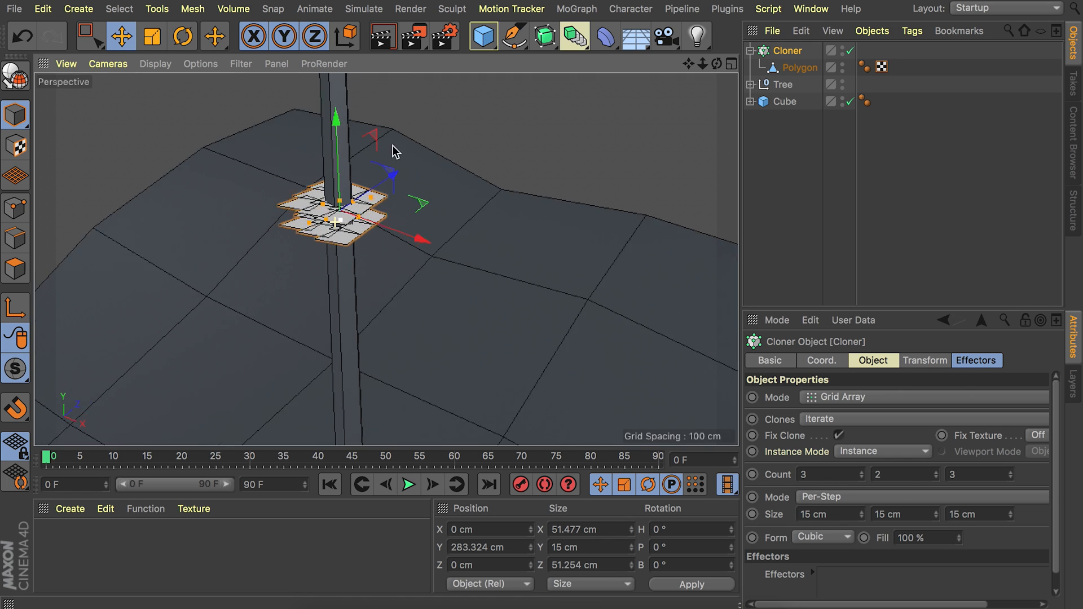
mouse_move(350, 165)
left_mouse_down("alt")
mouse_move(422, 236)
mouse_move(346, 174)
left_mouse_up("alt")
right_click_drag(346, 174, 338, 237, "alt")
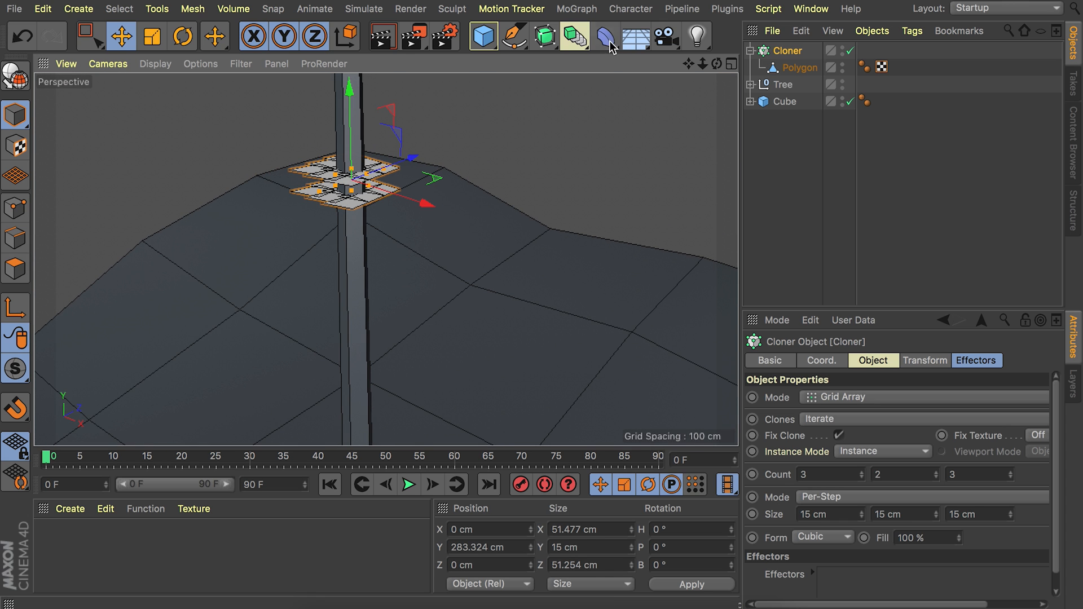
left_click(589, 9)
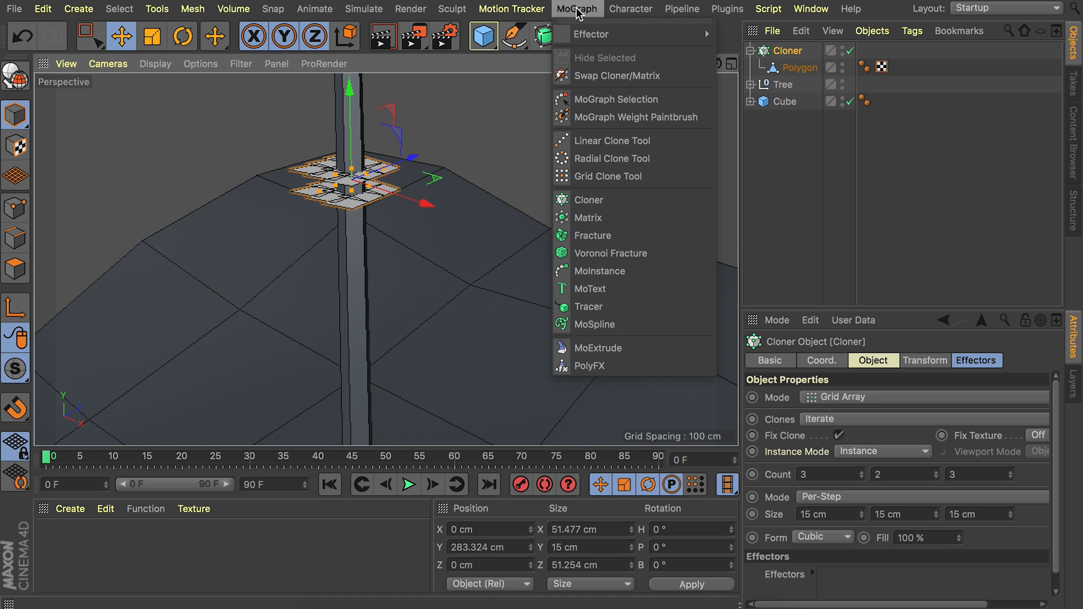
mouse_move(585, 35)
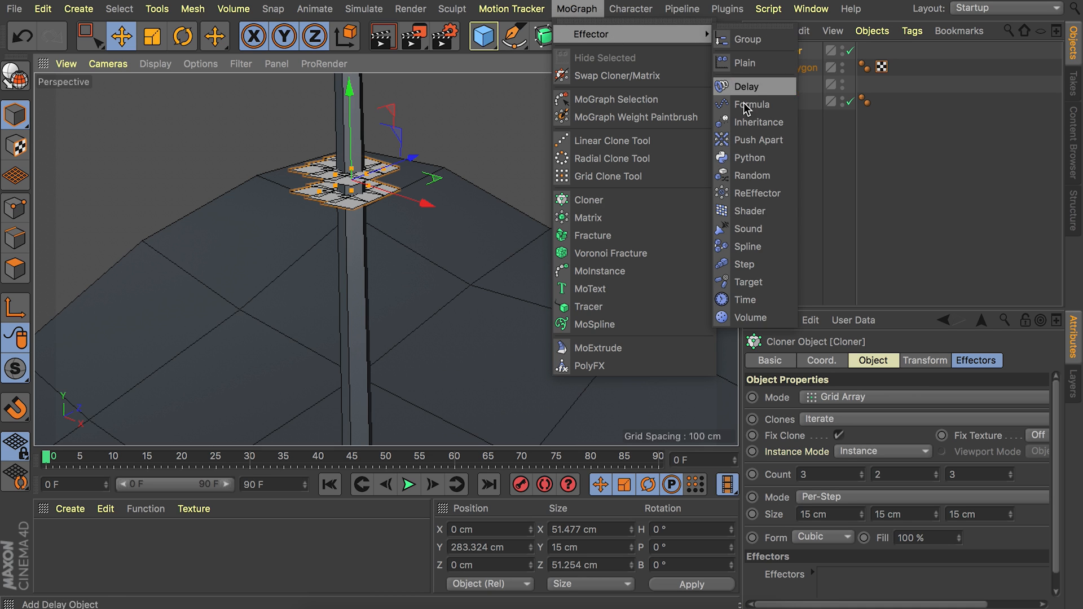
left_click(746, 175)
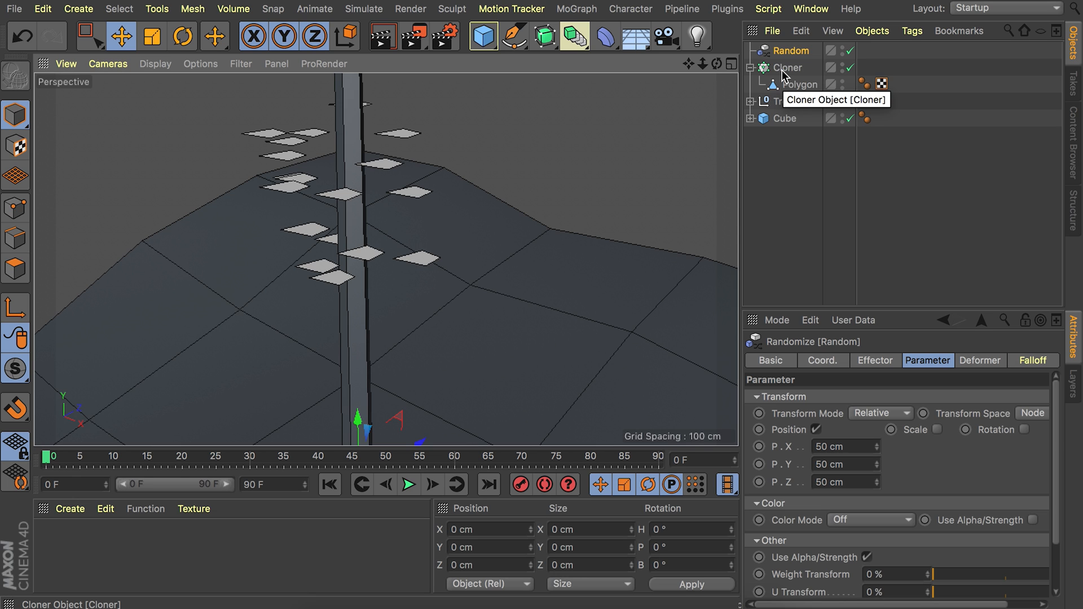
left_click(783, 69)
left_click(993, 361)
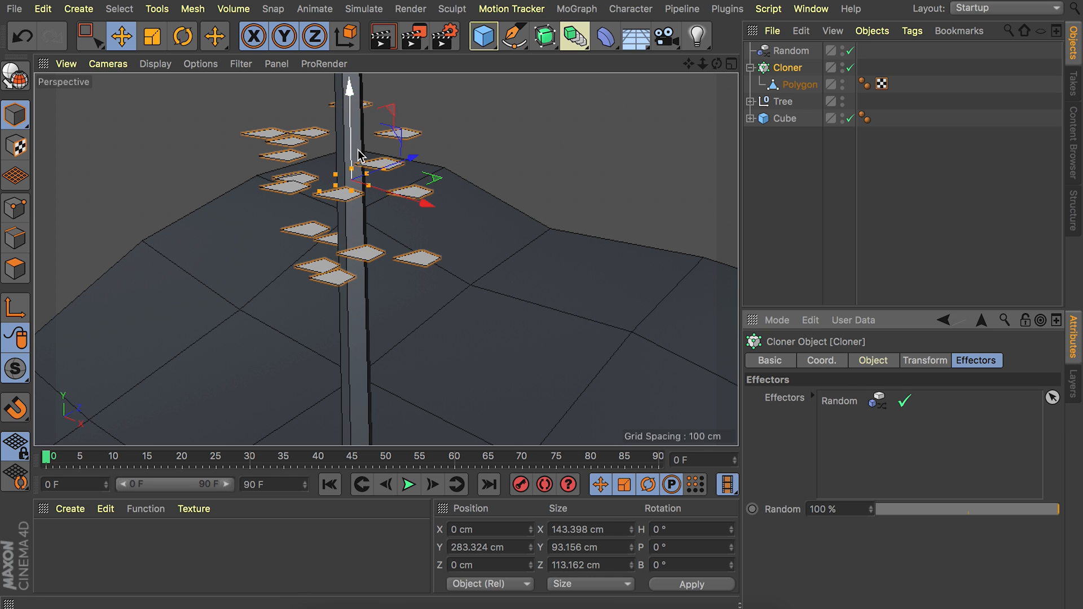
Enable rotation in the Random effector's parameters and enter a 30° rotation.
left_click(785, 50)
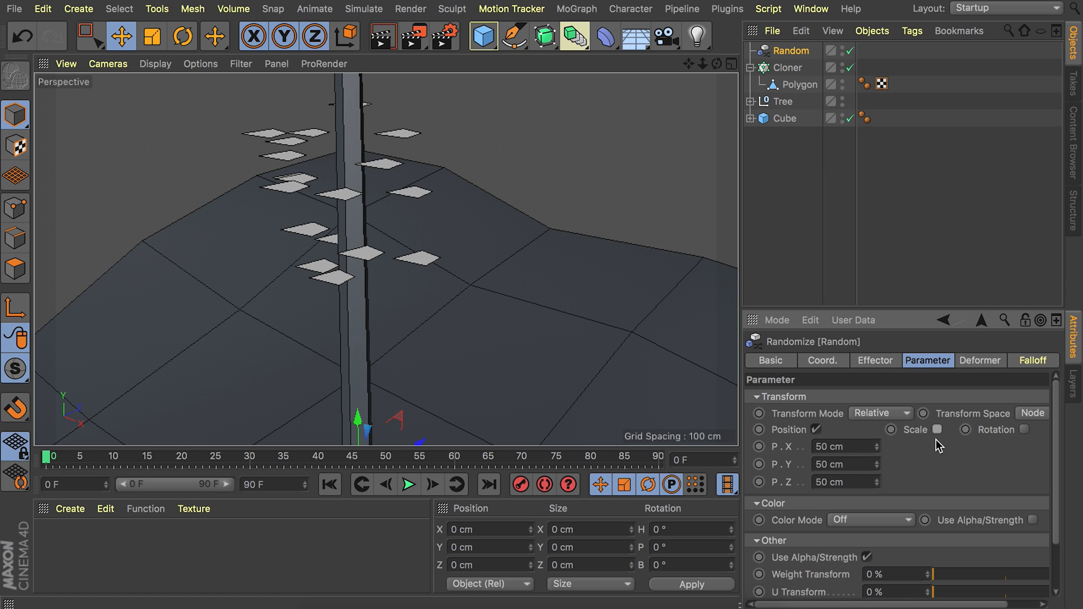
left_click_drag(896, 605, 927, 605)
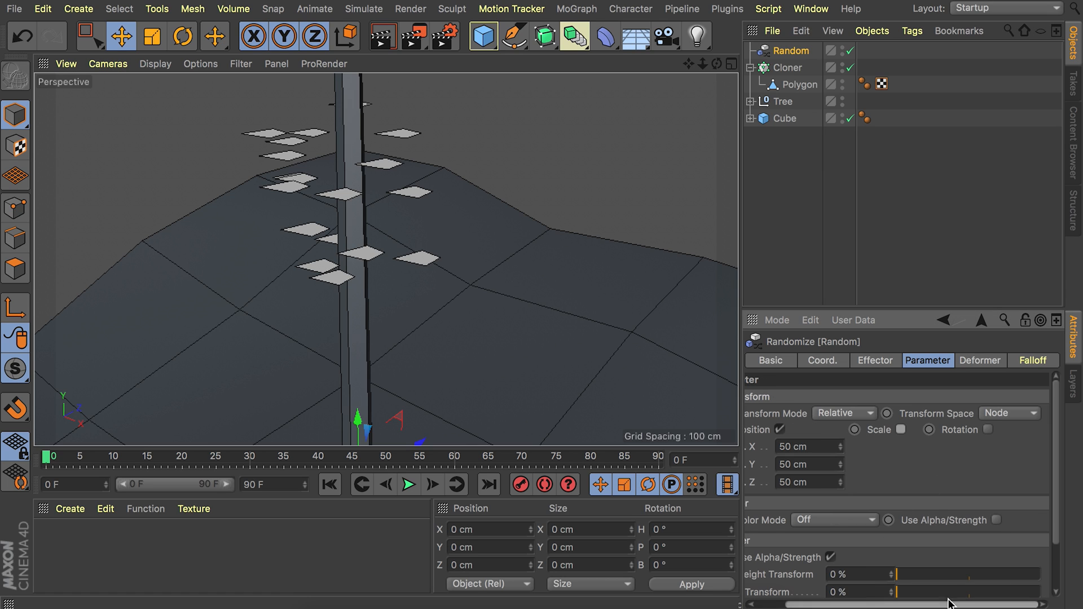
left_click(988, 430)
left_click_drag(962, 606, 992, 603)
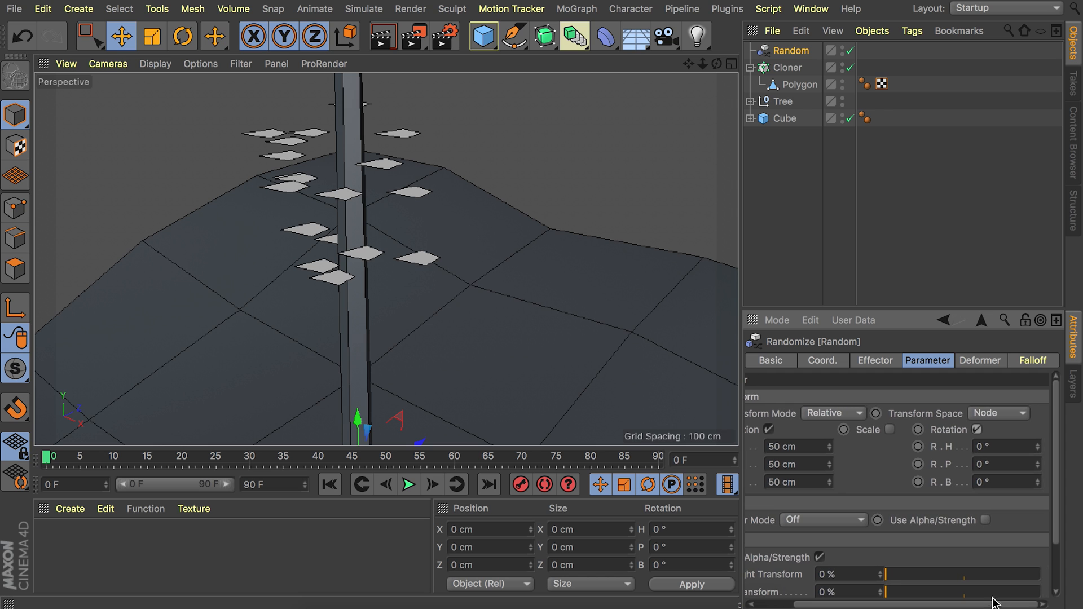
key("Tab")
type("30")
key("Tab")
key("Return")
Move the leaf Cloner up into the branches and place a duplicate at about X 181 cm, Y 529 cm.
scroll(345, 158, "down", 5)
left_click_drag(346, 159, 326, 276, "alt")
left_click(764, 67)
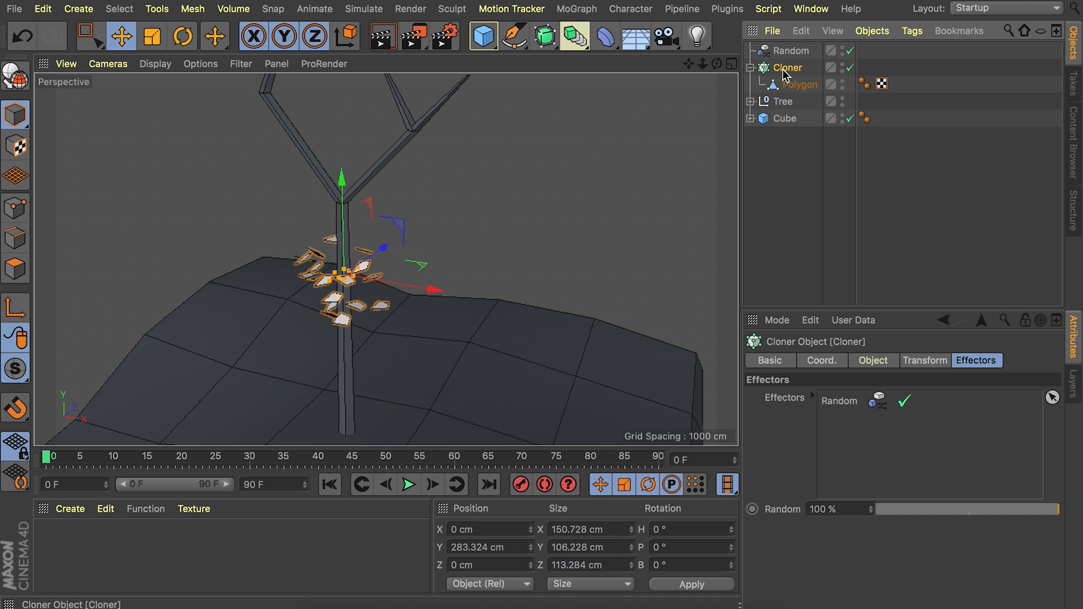
left_click_drag(346, 208, 553, 125, "alt")
left_click_drag(489, 139, 386, 253, "alt")
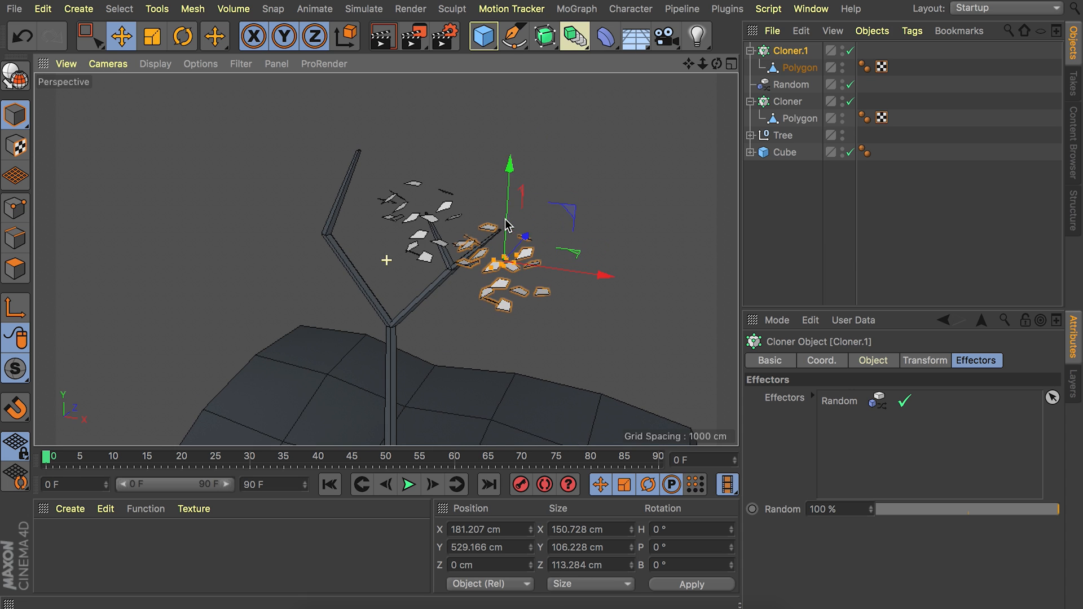
Rotate the duplicated leaf Cloner to about H 53°, P -38°, B -169° for a different leaf arrangement.
key("r")
left_click_drag(496, 235, 530, 267)
key("e")
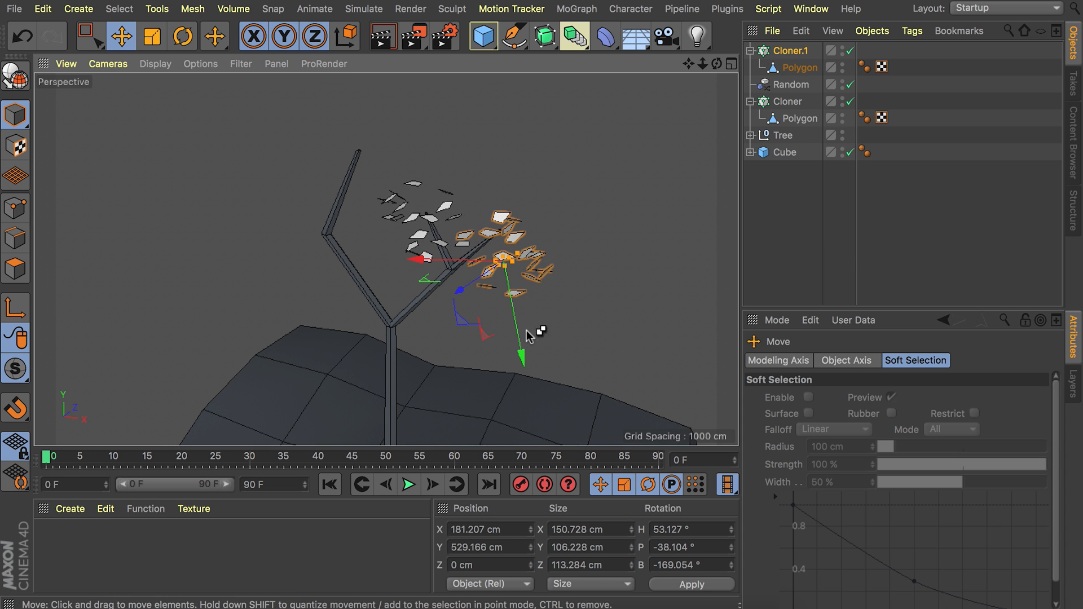
Place two more copies of the leaf Cloner, at the left branch's tip and beside the trunk fork, varying their rotation, and deselect.
left_click(762, 106)
left_click_drag(469, 228, 399, 156, "ctrl")
left_click_drag(399, 155, 399, 173, "alt")
left_click_drag(413, 107, 413, 249, "ctrl")
key("r")
left_click_drag(367, 293, 395, 304)
key("e")
left_click(764, 118)
left_click_drag(542, 237, 534, 258)
left_click(785, 265)
left_click_drag(383, 169, 369, 220, "alt")
scroll(369, 220, "down", 3)
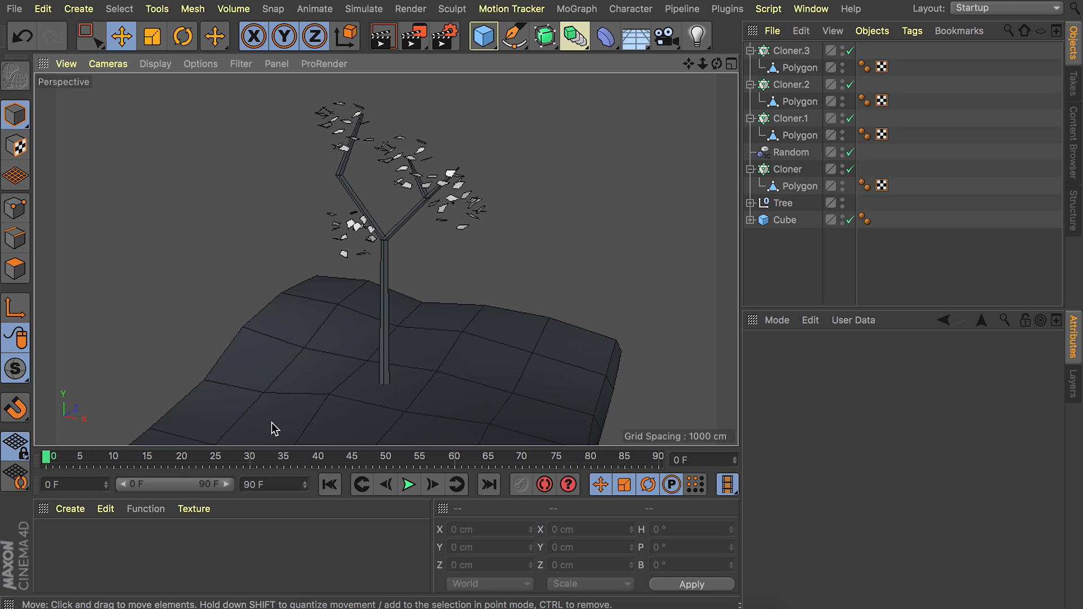
Create a new material for the tree and disable its Reflectance channel.
double_click(93, 557)
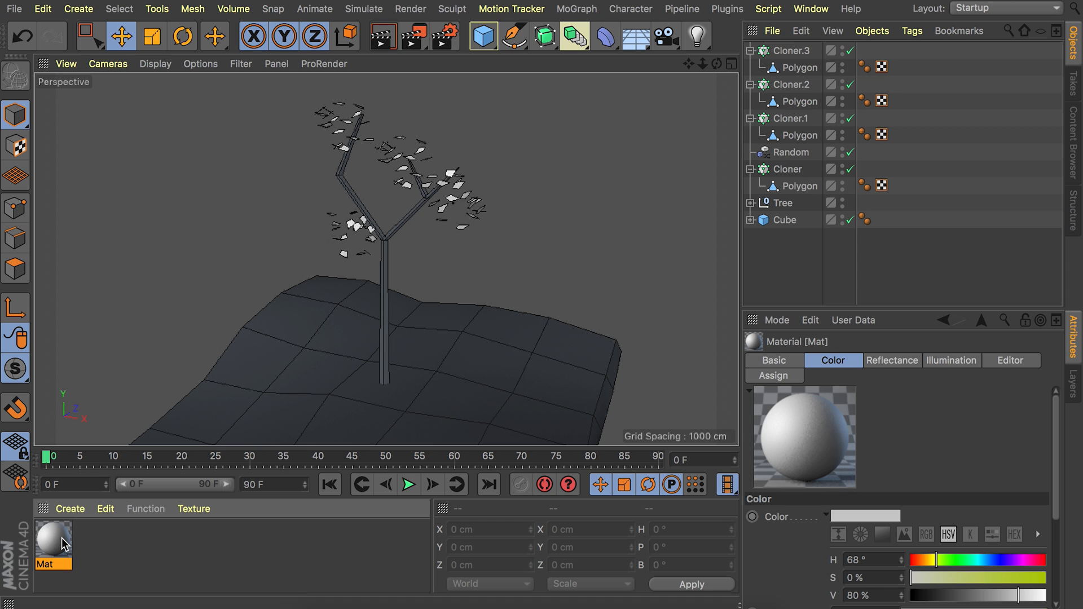
double_click(64, 544)
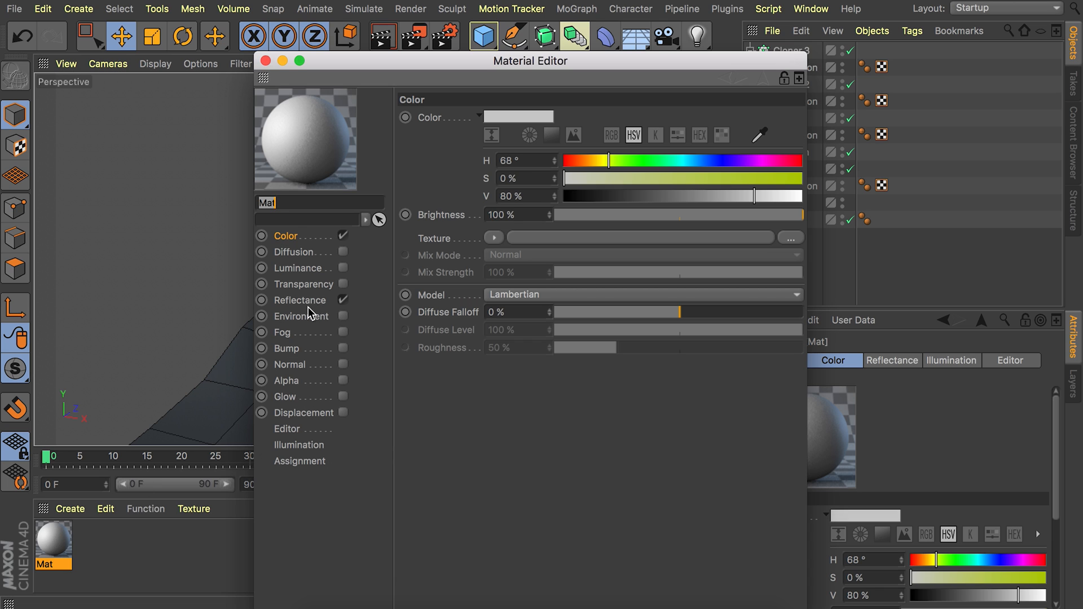
left_click(343, 300)
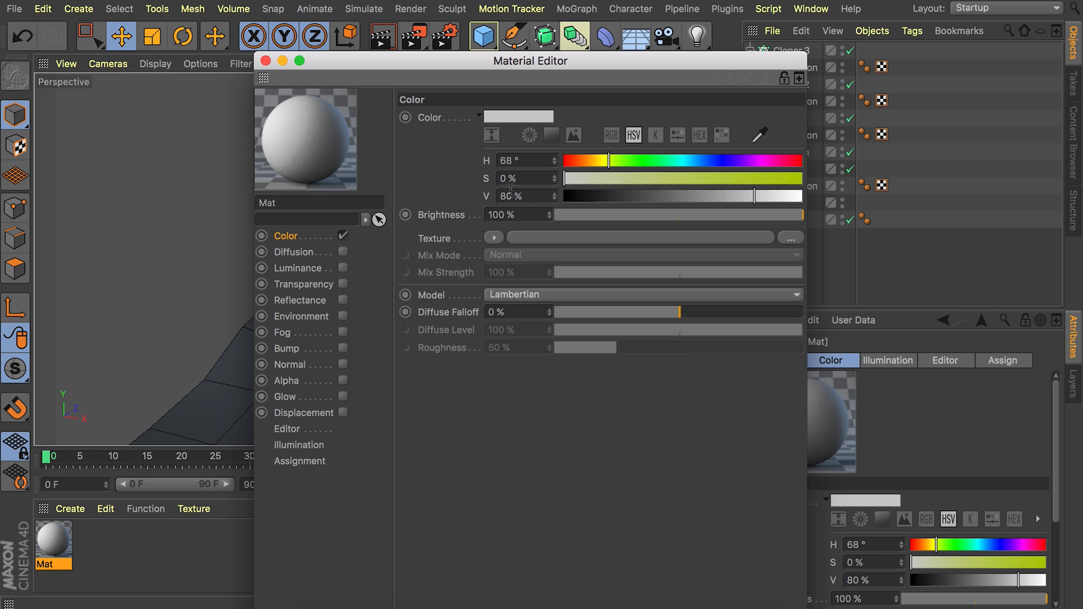
Set the material's color to a dark brown of H 23°, S 44%, V 17% and close its editor.
left_click(528, 155)
type("23")
key("Tab")
type("44")
key("Tab")
type("17")
key("Return")
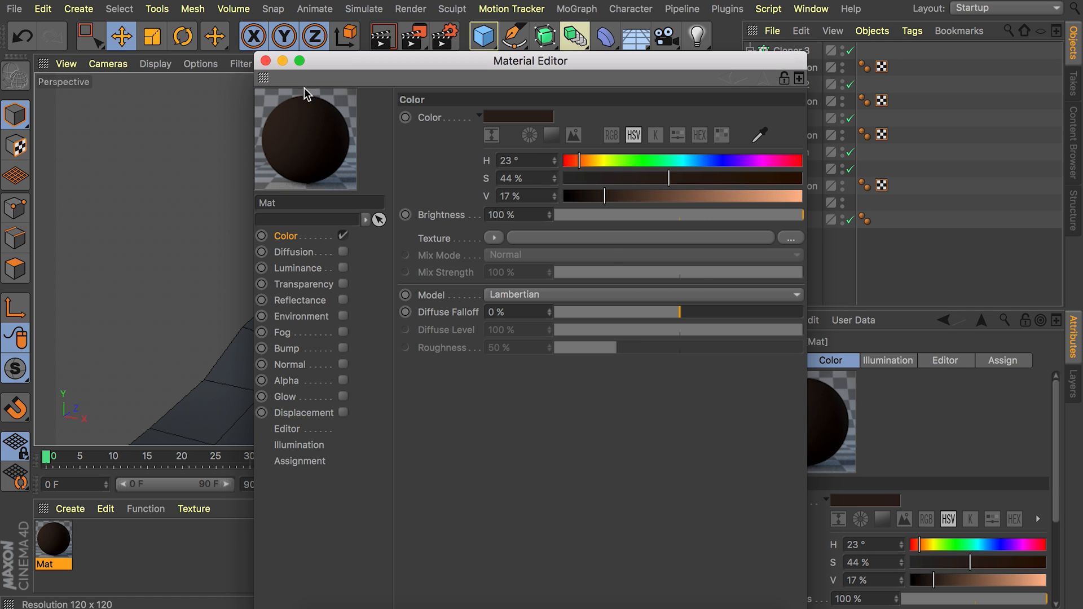
left_click(265, 61)
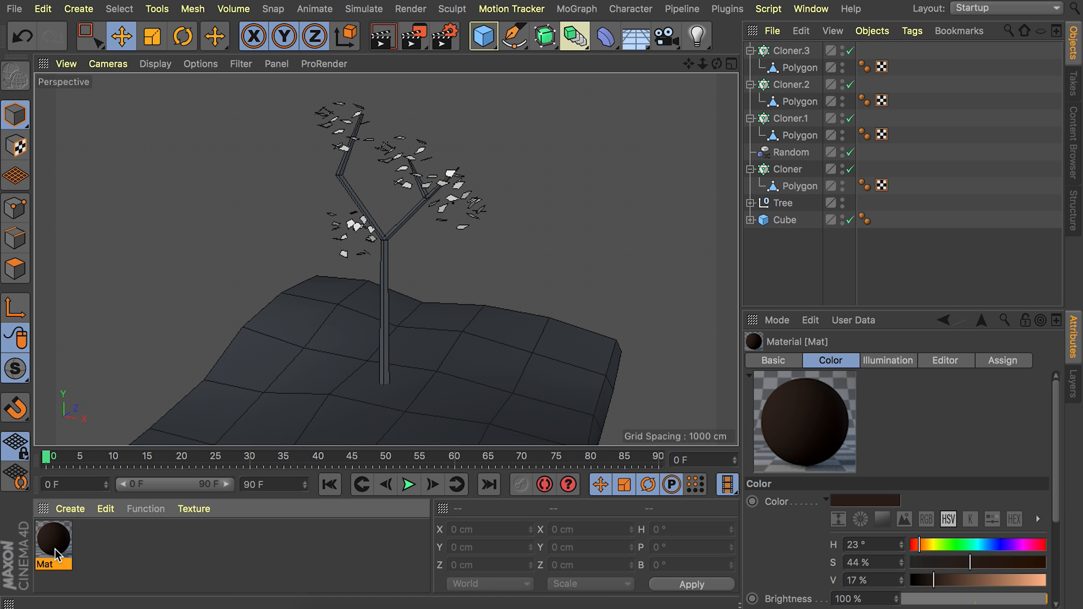
Apply the dark brown material to the Tree null and check the cylinders grouped inside it.
left_click_drag(67, 550, 788, 206)
left_click(750, 203)
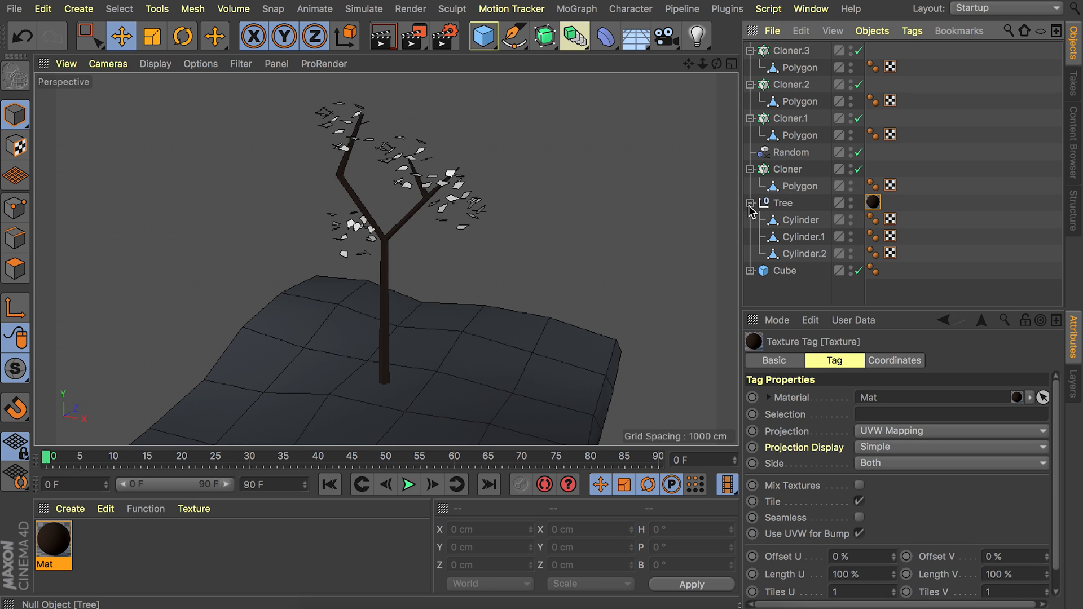
left_click(751, 203)
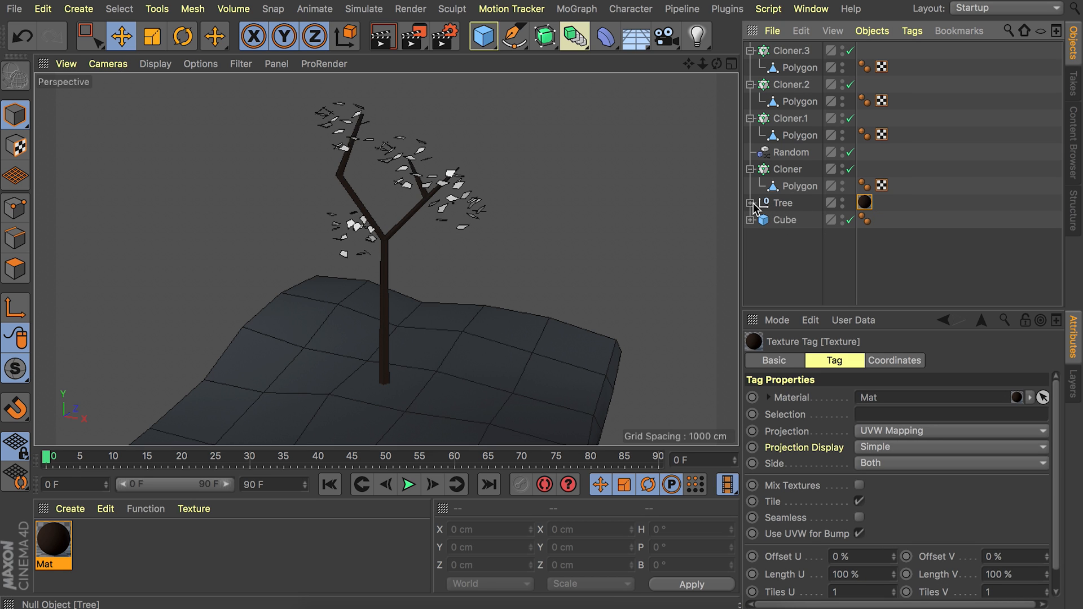
Group all four cloners and the Random effector under a null named Leaves.
left_click(799, 185)
left_click(792, 50, "shift")
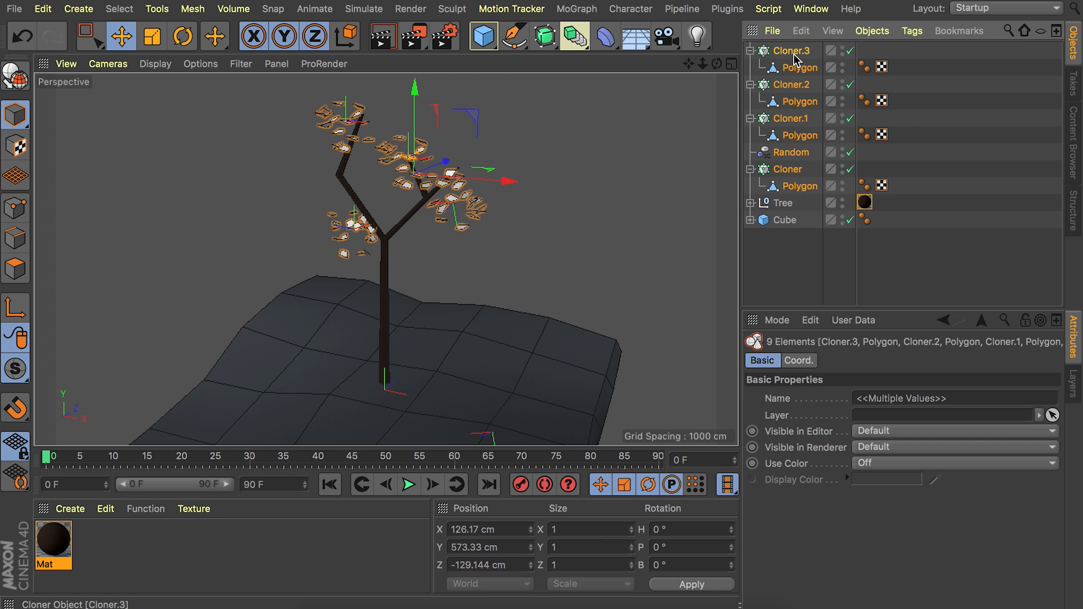
key("alt+g")
double_click(793, 52)
type("Lea")
key("Return")
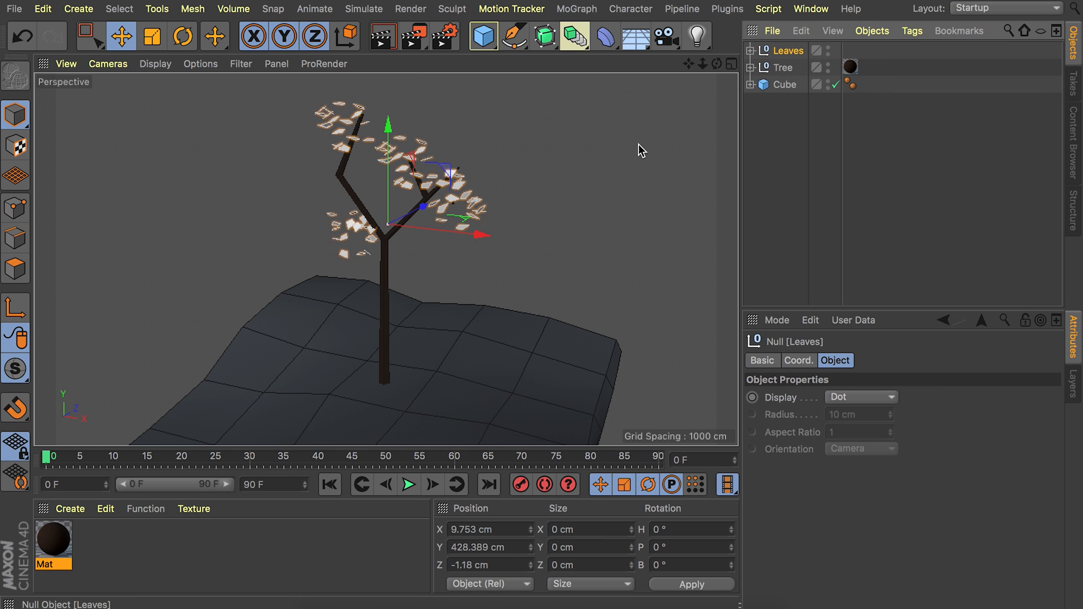
Create a second material for the leaves with Reflectance turned off.
double_click(177, 537)
double_click(54, 540)
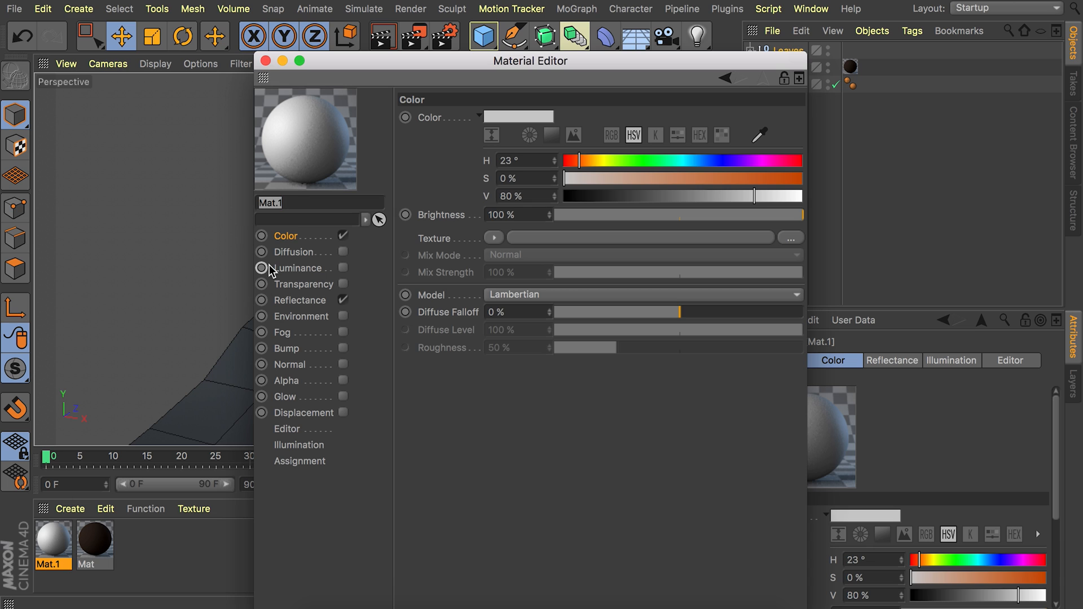
left_click(342, 300)
Color the second material orange with H 30°, S 100%, V 93%, apply it to the Leaves null, and deselect.
left_click(526, 162)
type("30")
key("Tab")
type("100")
key("Tab")
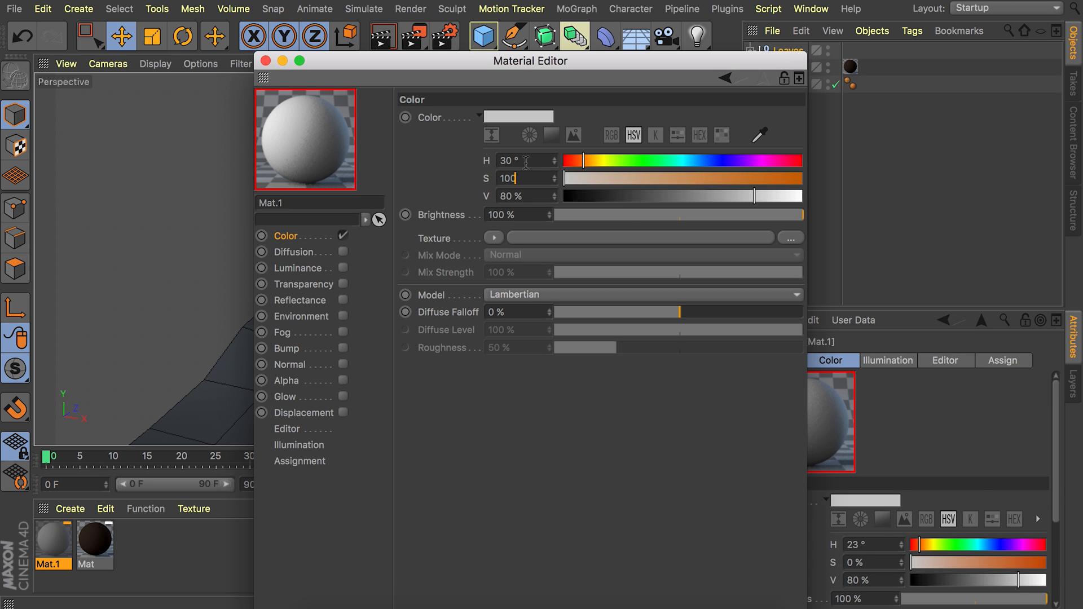
type("93")
key("Return")
left_click(265, 61)
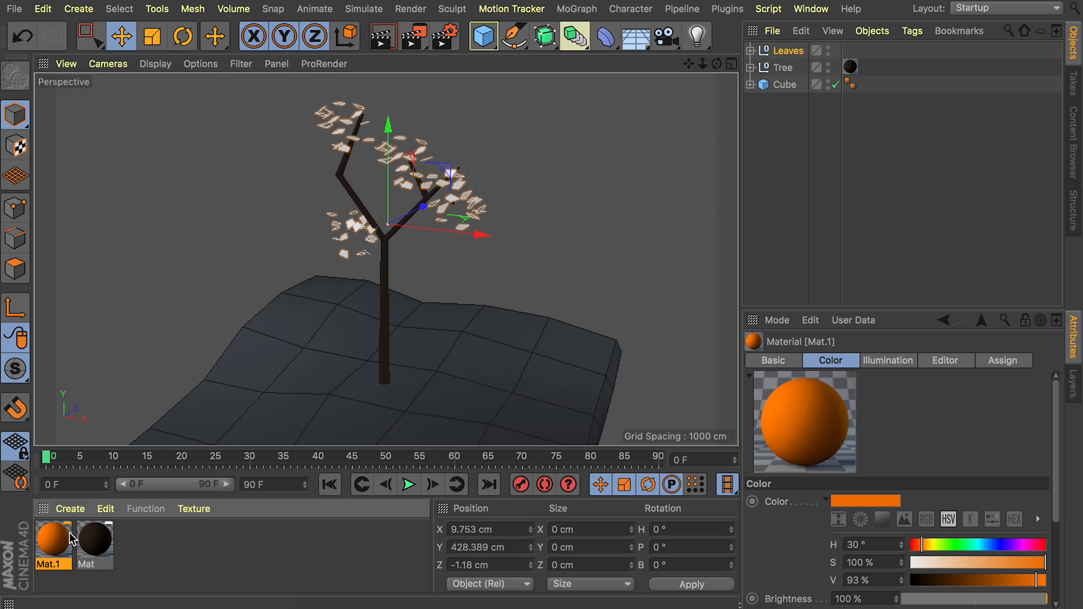
left_click_drag(786, 52, 789, 50)
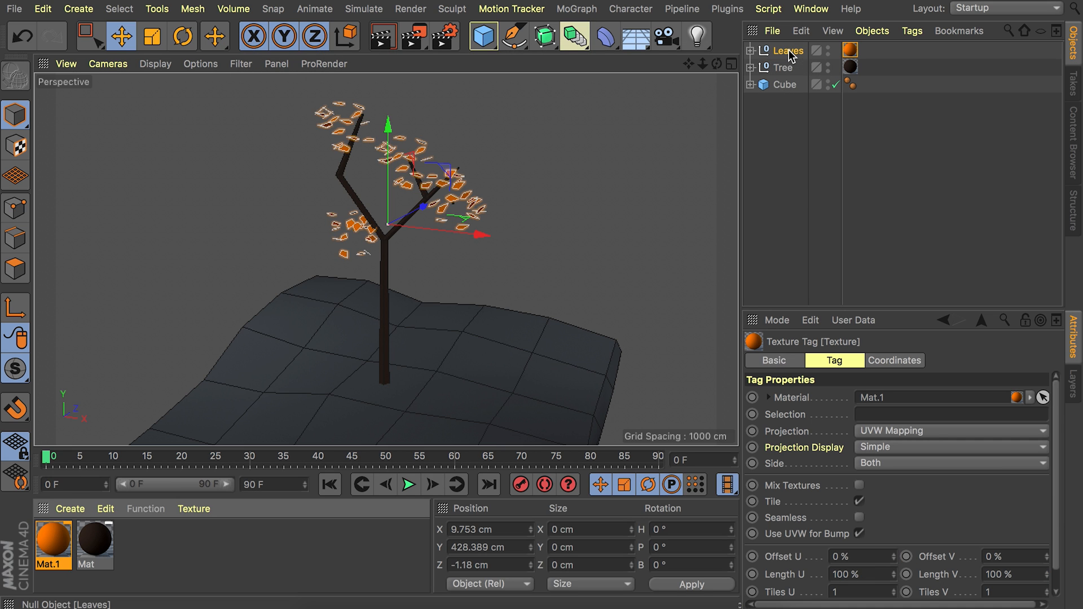
left_click(858, 138)
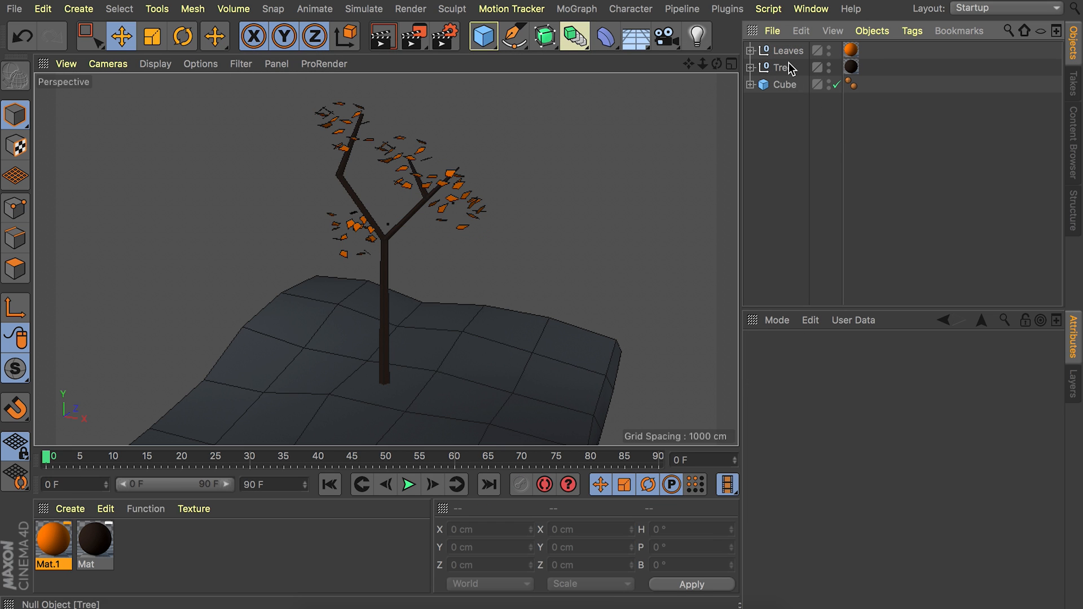
Group the Leaves and Tree nulls together under a new null.
left_click(789, 51)
left_click(783, 67, "shift")
key("alt+g")
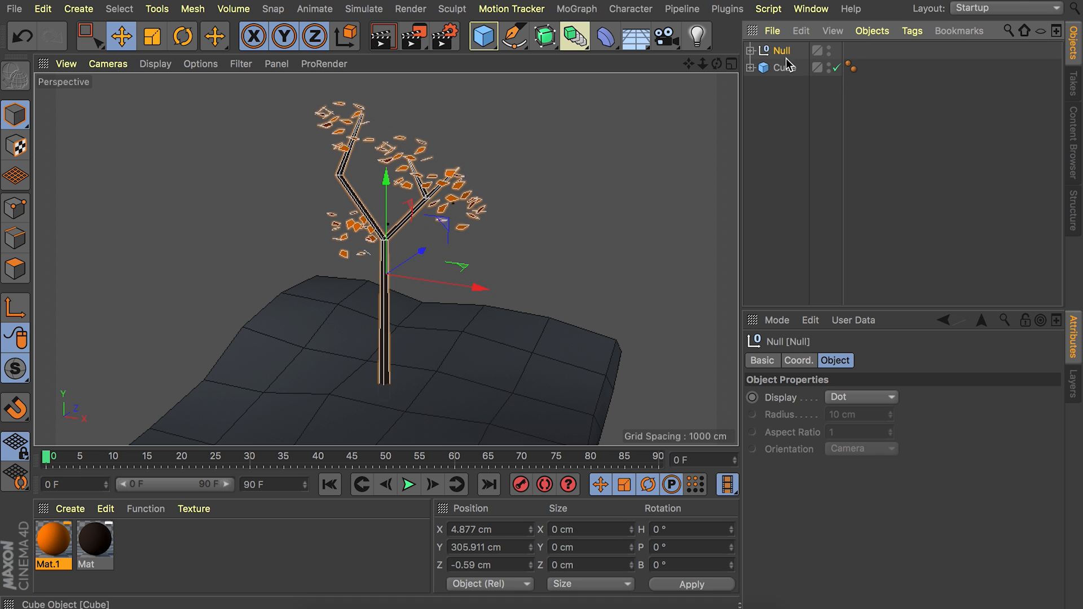
Rename the new parent null as Tree.
double_click(782, 51)
type("Tree")
key("Return")
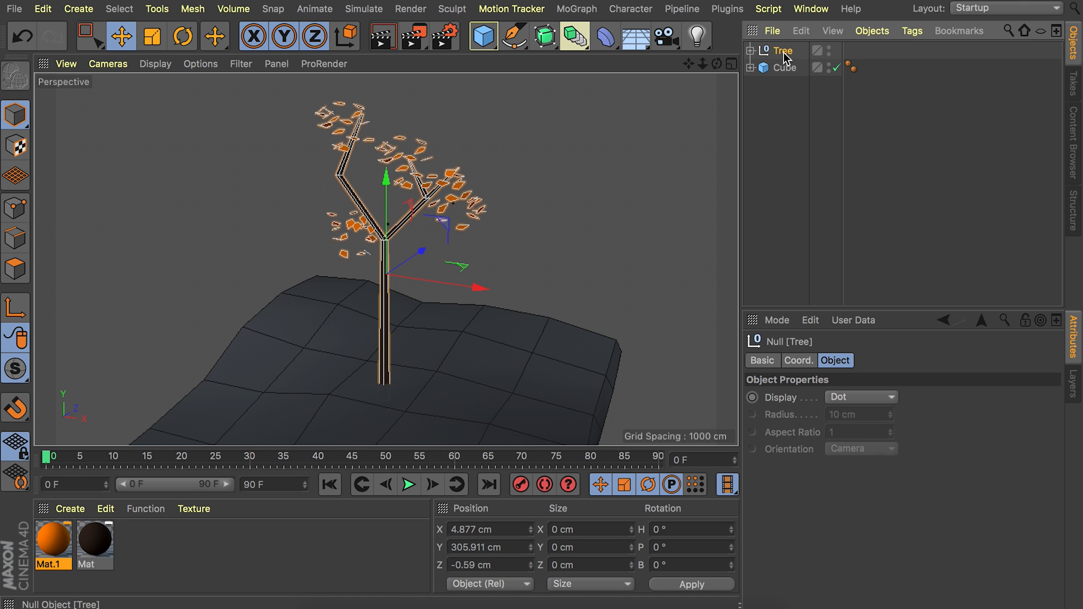
Move the Tree null toward the slab's back corner, to about X 372 cm and Z 339 cm, and deselect.
left_click_drag(416, 249, 303, 312, "alt")
left_click_drag(430, 280, 571, 286)
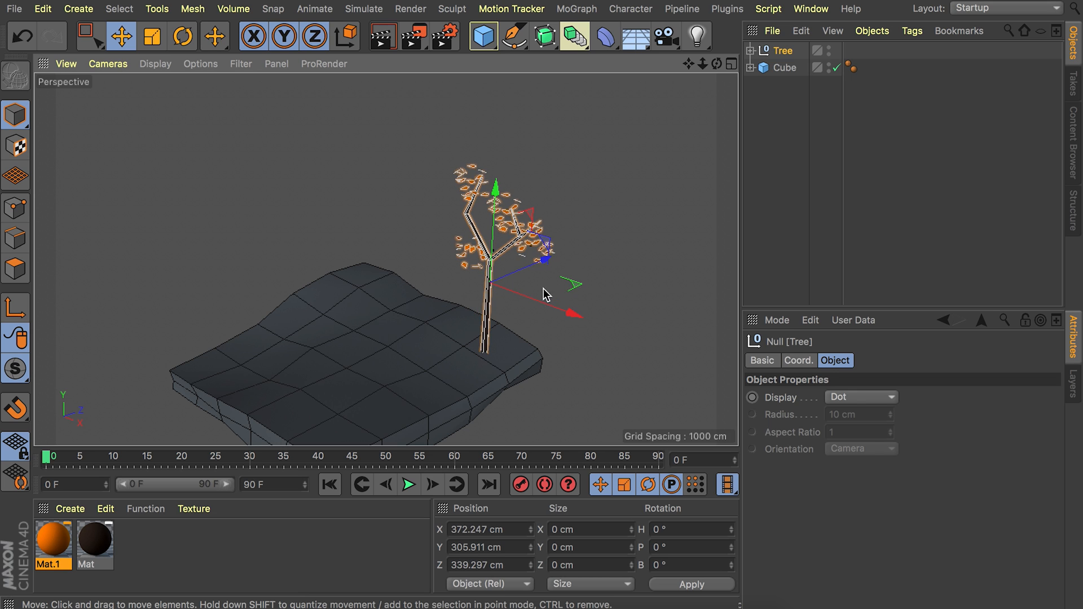
left_click_drag(385, 236, 403, 234, "alt")
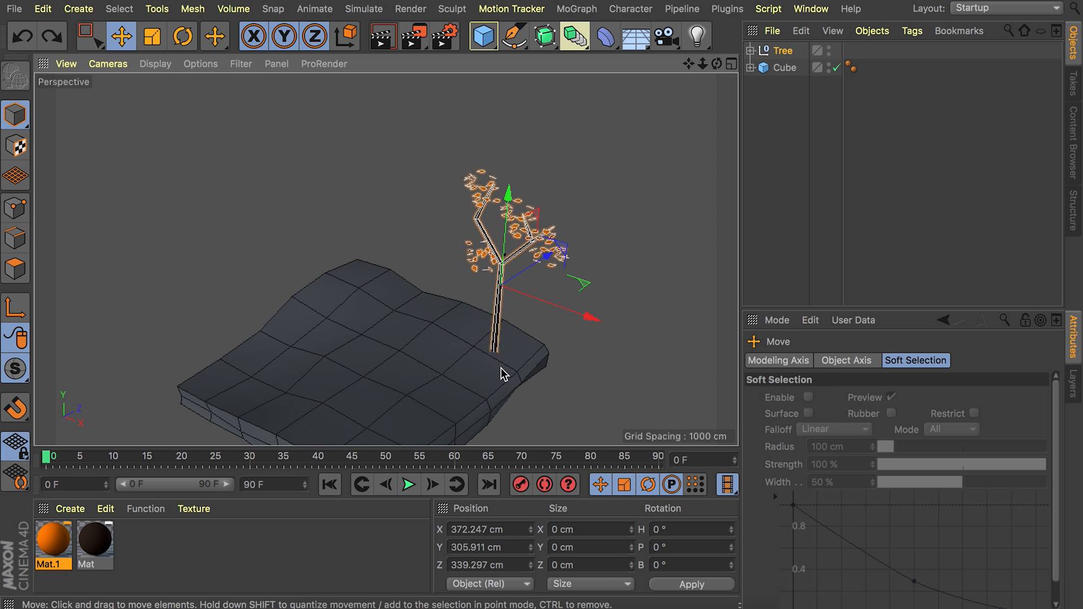
left_click(891, 169)
Draw a closed, jagged grass-clump Bezier spline above the slab in the Front view, about 503 cm wide and 329 cm high.
left_click_drag(489, 336, 465, 234, "alt")
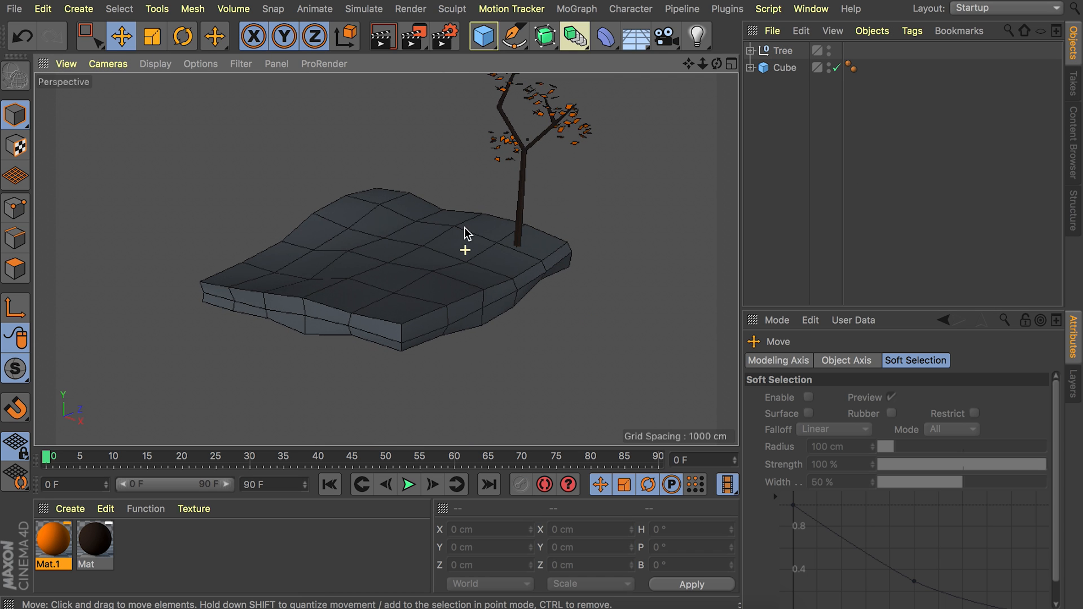
left_click(731, 64)
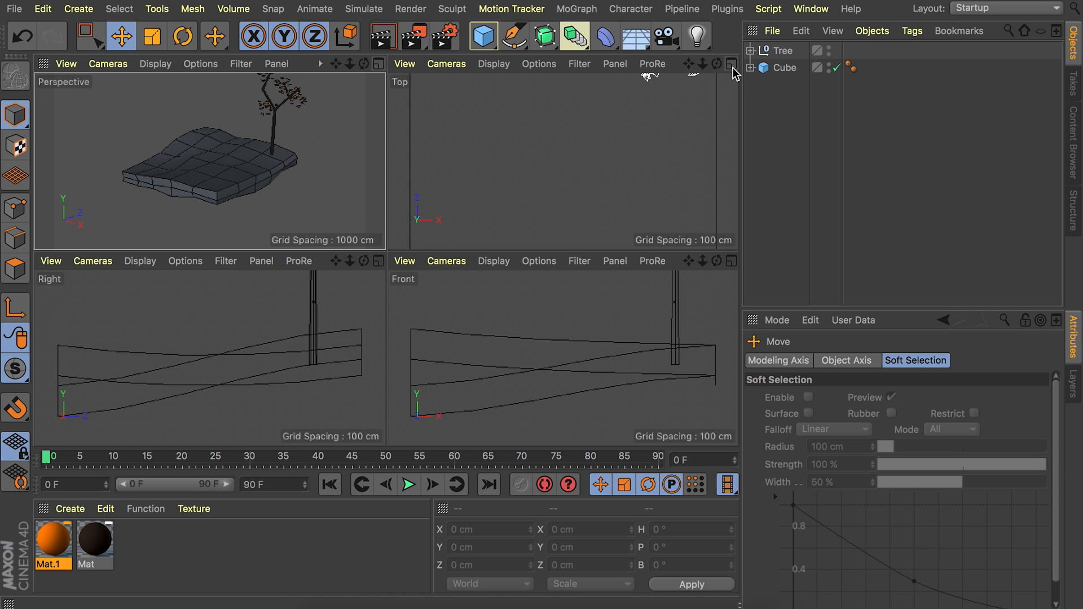
left_click(731, 261)
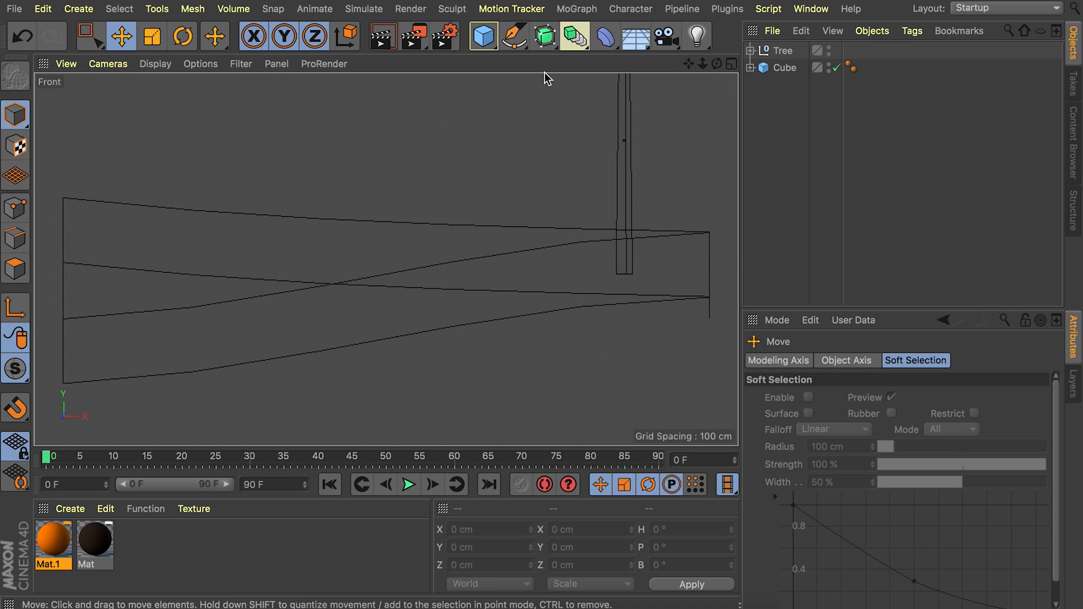
left_click(517, 44)
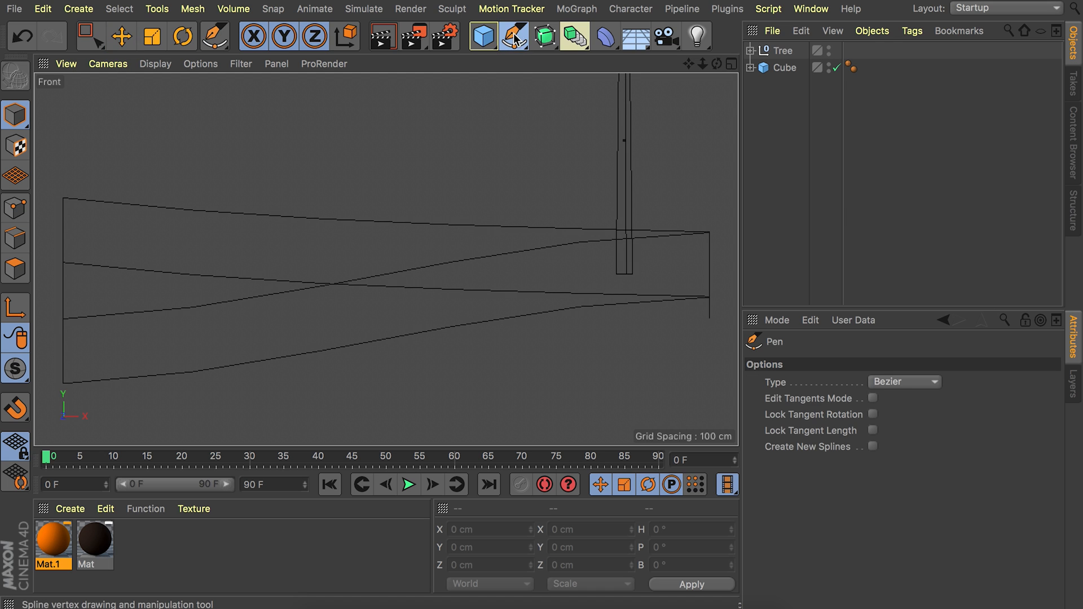
middle_click_drag(326, 189, 341, 288, "alt")
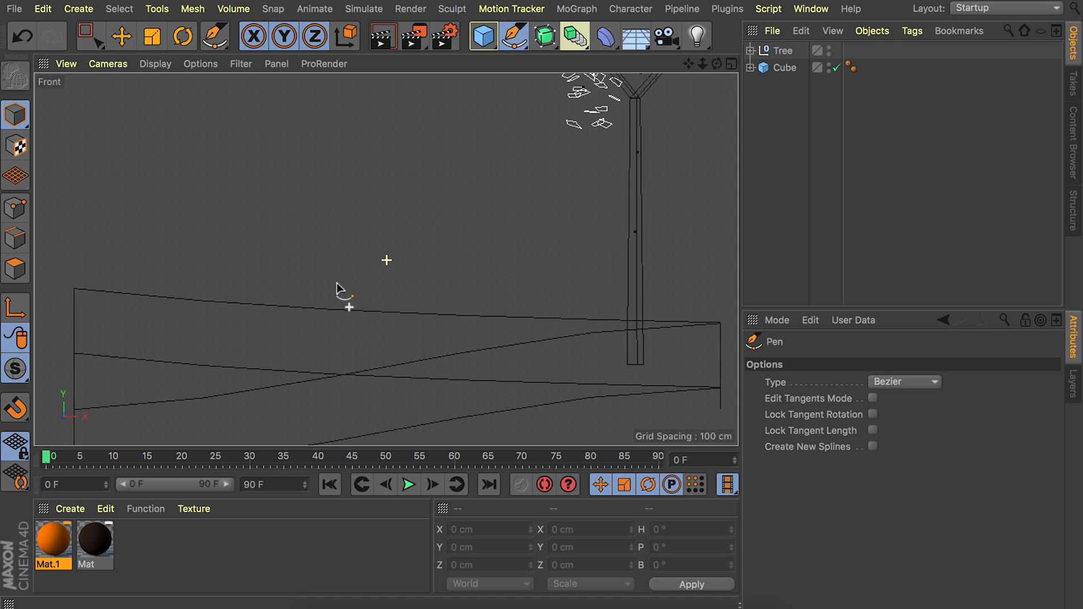
left_click(296, 294)
left_click(249, 167)
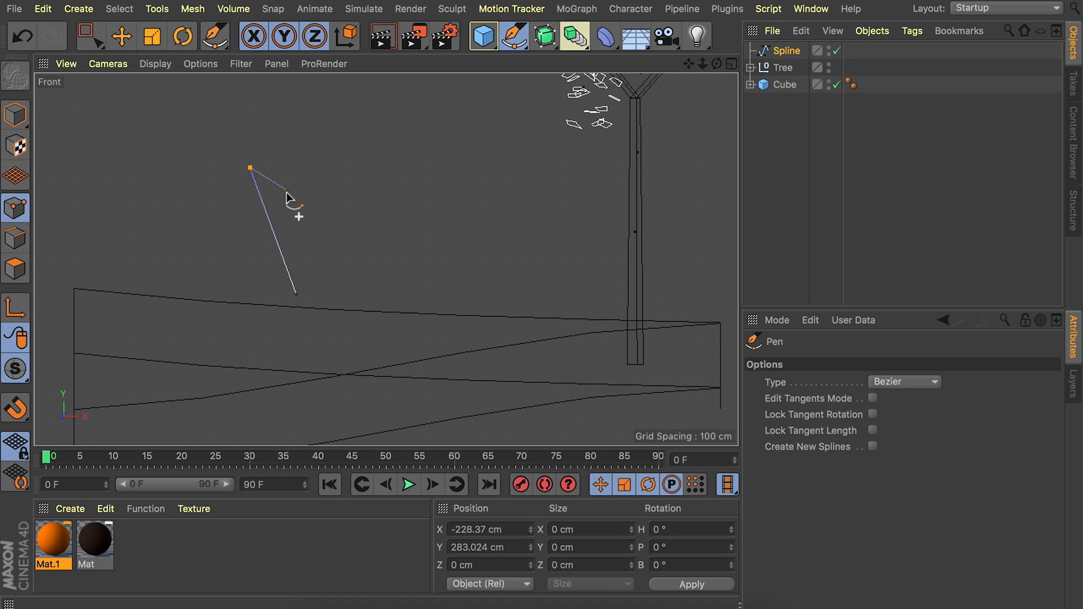
left_click(283, 196)
left_click(279, 134)
left_click(320, 165)
left_click(305, 111)
left_click(336, 82)
left_click(358, 111)
left_click(350, 152)
left_click(380, 117)
left_click(385, 159)
left_click(437, 83)
left_click(433, 157)
left_click(478, 86)
left_click(516, 88)
left_click(503, 159)
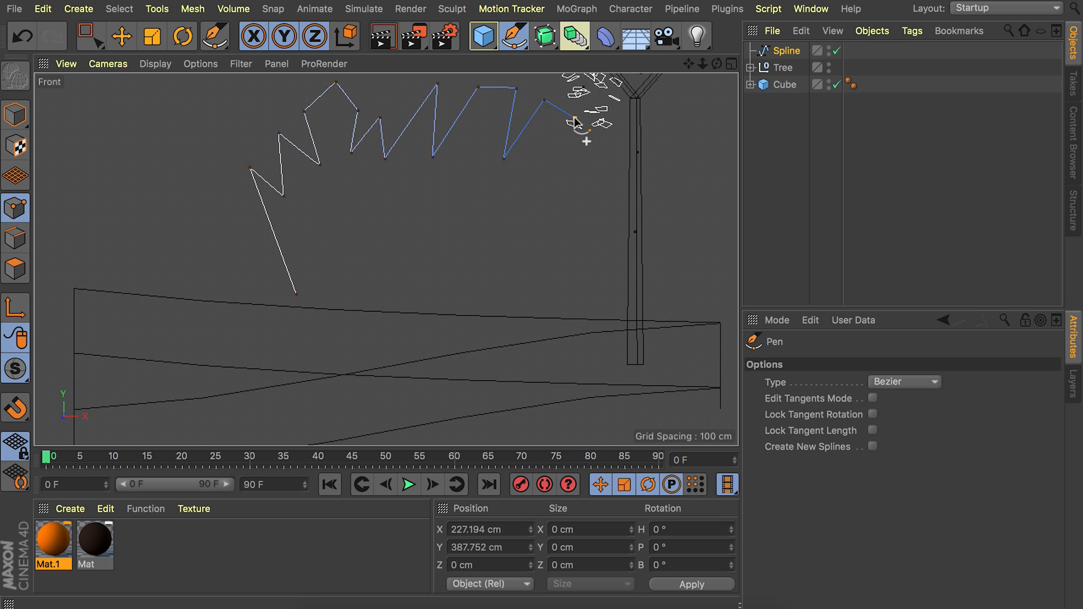
left_click(297, 294)
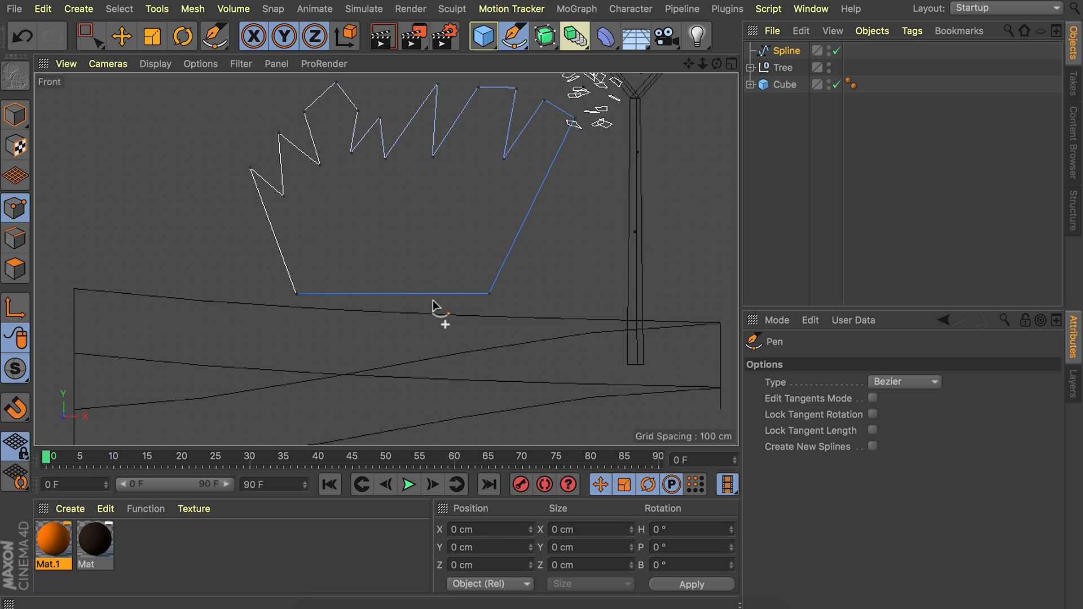
Add a Loft object, nest the grass spline inside it, and return to the Perspective view in Model mode.
scroll(315, 249, "down", 3)
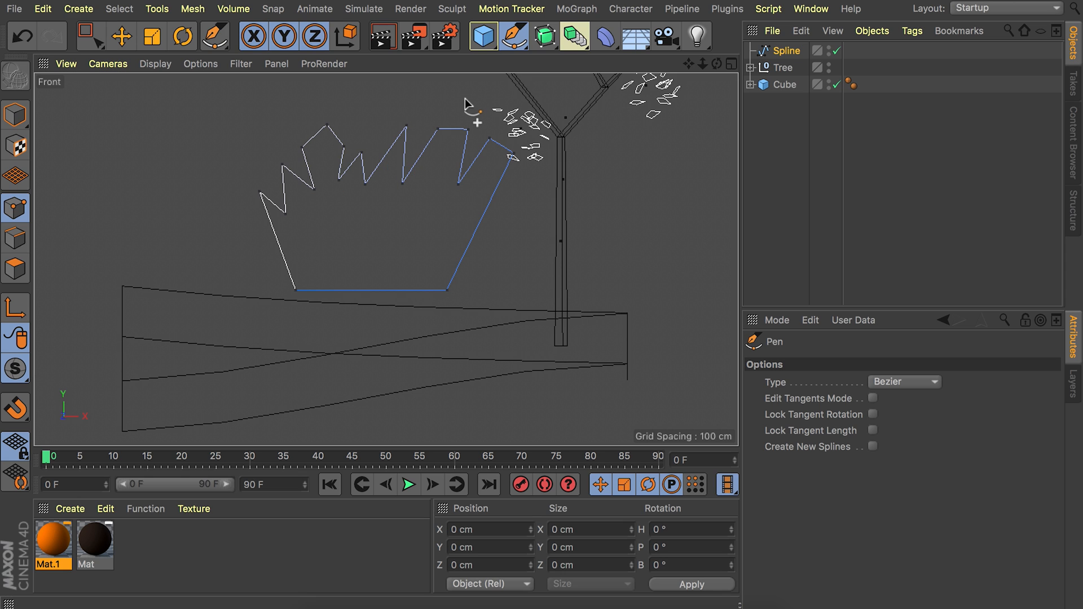
left_click(575, 36)
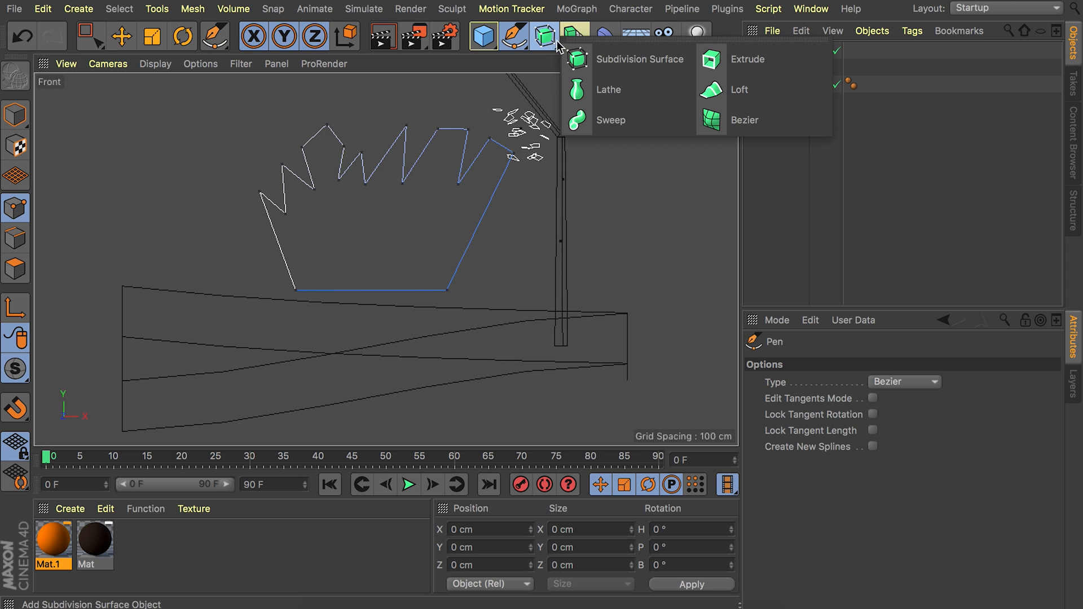
left_click(726, 94)
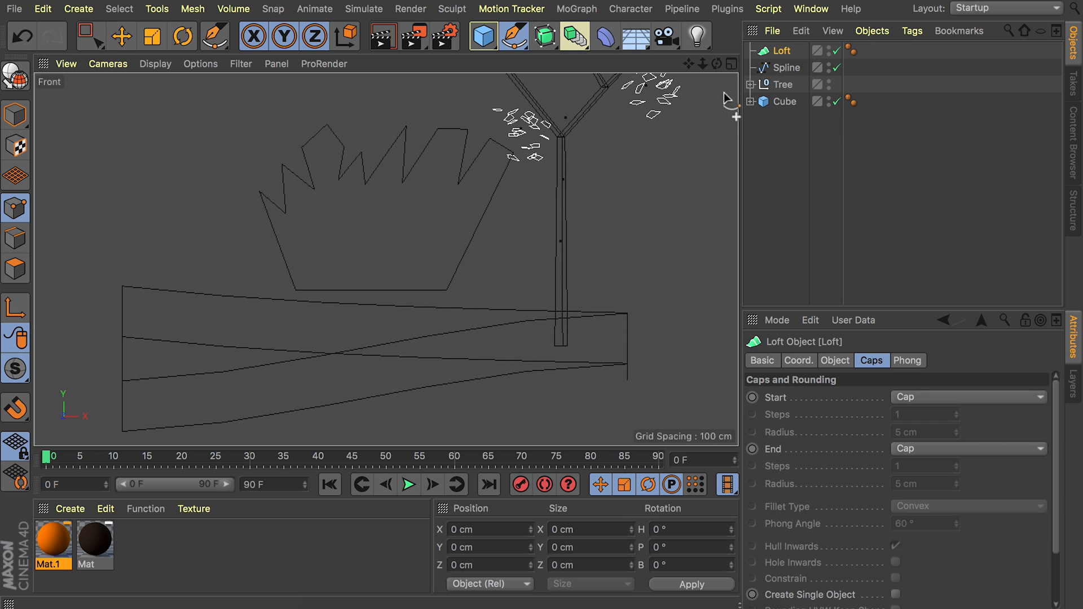
left_click(783, 68)
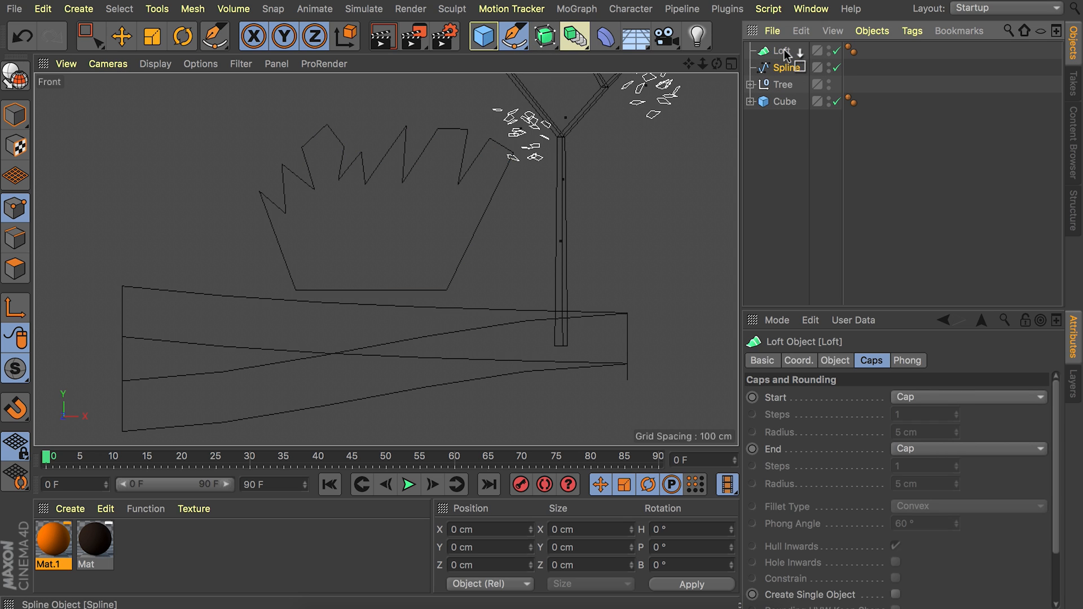
left_click_drag(783, 49, 783, 51)
left_click(19, 115)
middle_click(192, 148)
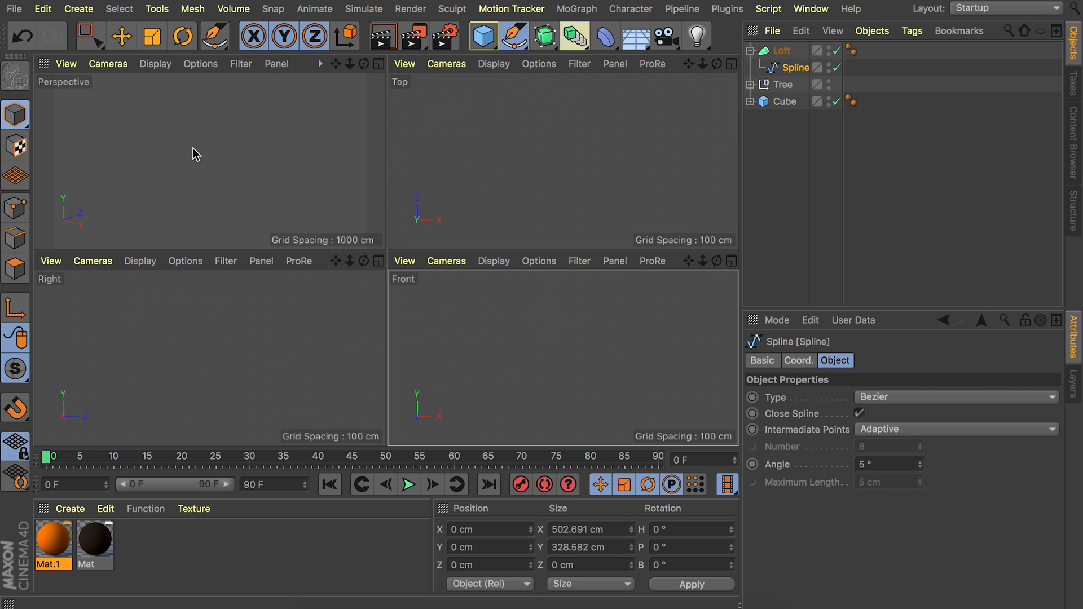
middle_click(207, 146)
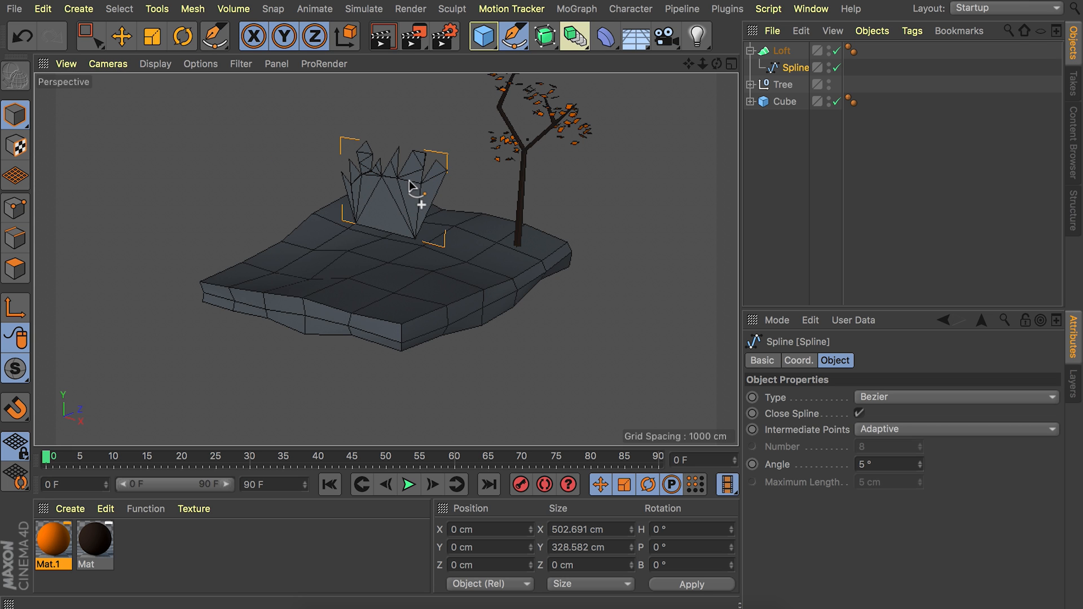
Scale the Loft grass clump down uniformly to about half its size.
key("e")
scroll(384, 188, "down", 3)
middle_click_drag(375, 241, 369, 262, "alt")
left_click_drag(369, 262, 95, 323, "alt")
left_click(782, 51)
key("t")
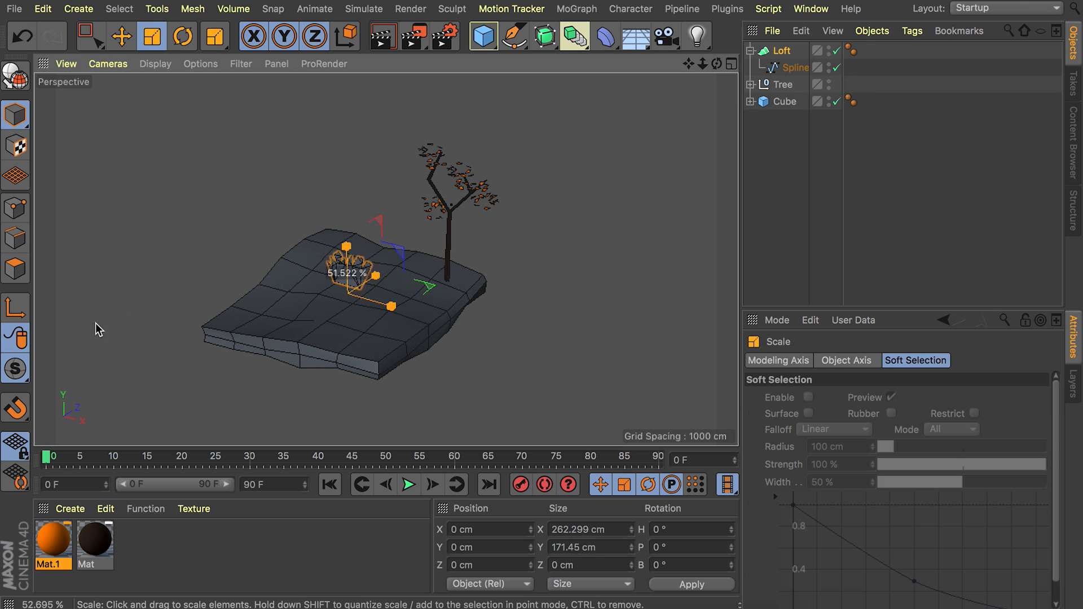
Place the grass clump in front of the tree trunk, shrink it to about 180 × 117 cm, and tilt it slightly.
key("e")
left_click_drag(345, 207, 361, 285)
scroll(465, 249, "up", 10)
key("t")
key("e")
left_click_drag(403, 253, 400, 230)
left_click_drag(432, 282, 383, 304)
key("r")
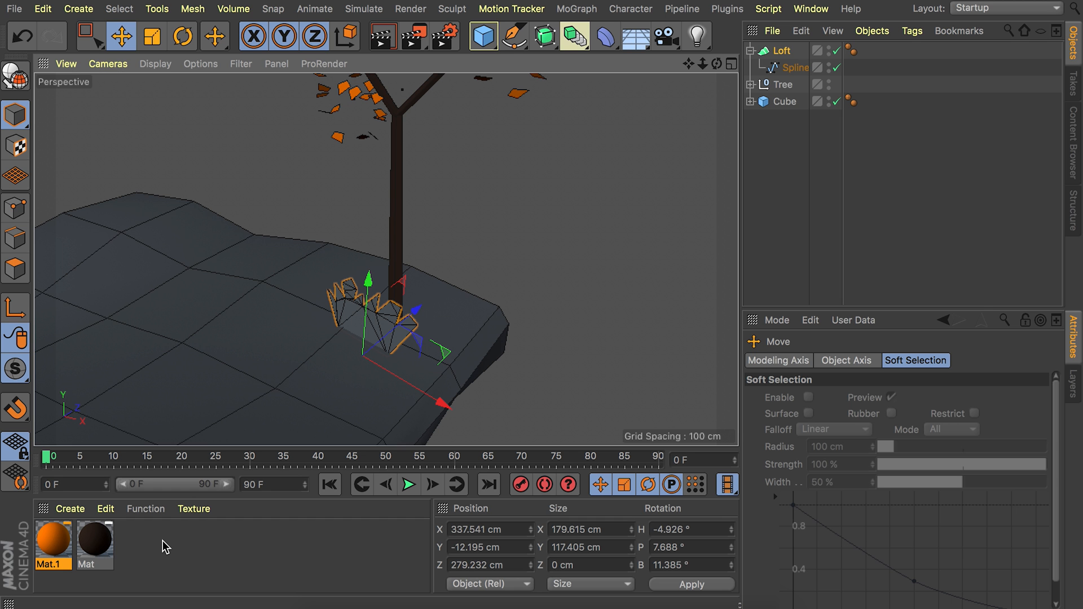
Create a third material for the grass with Reflectance turned off.
double_click(163, 547)
double_click(50, 540)
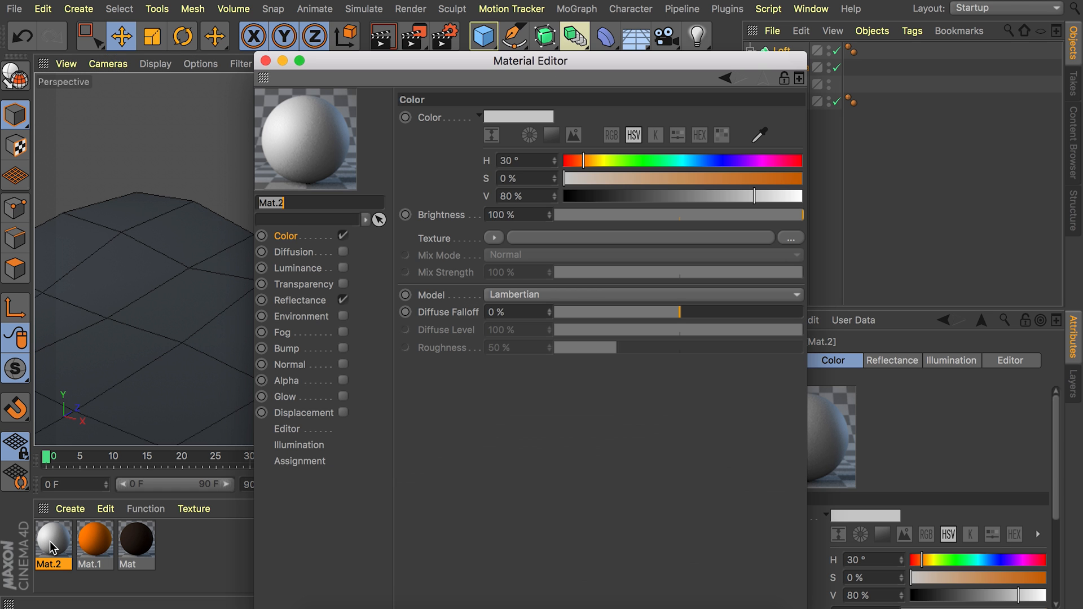
left_click(343, 301)
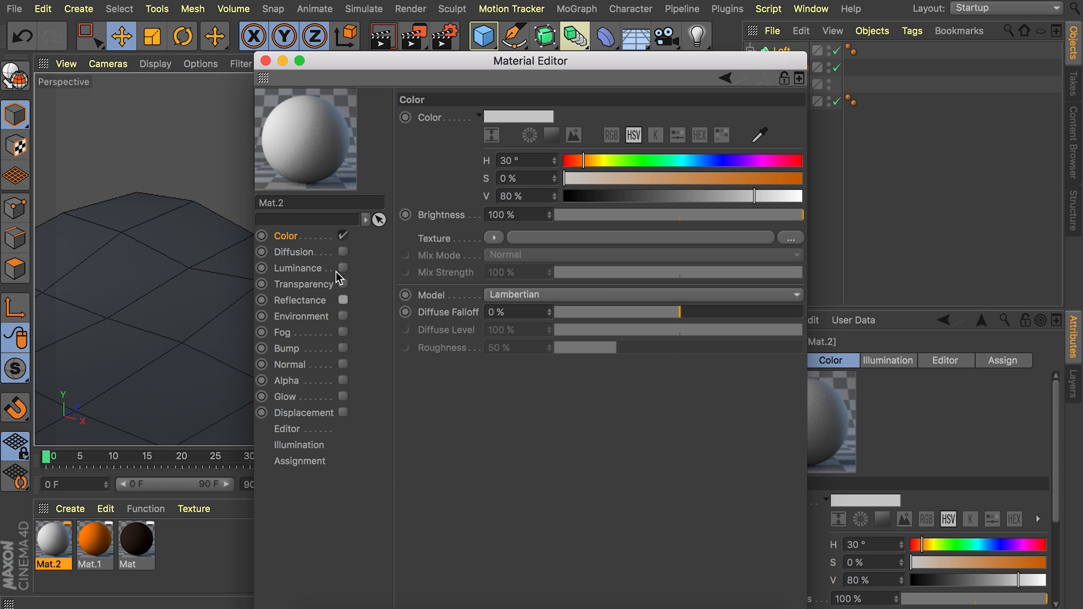
Set the grass material's color to brown with H 23°, S 78%, V 56%.
type("23")
key("Tab")
type("78")
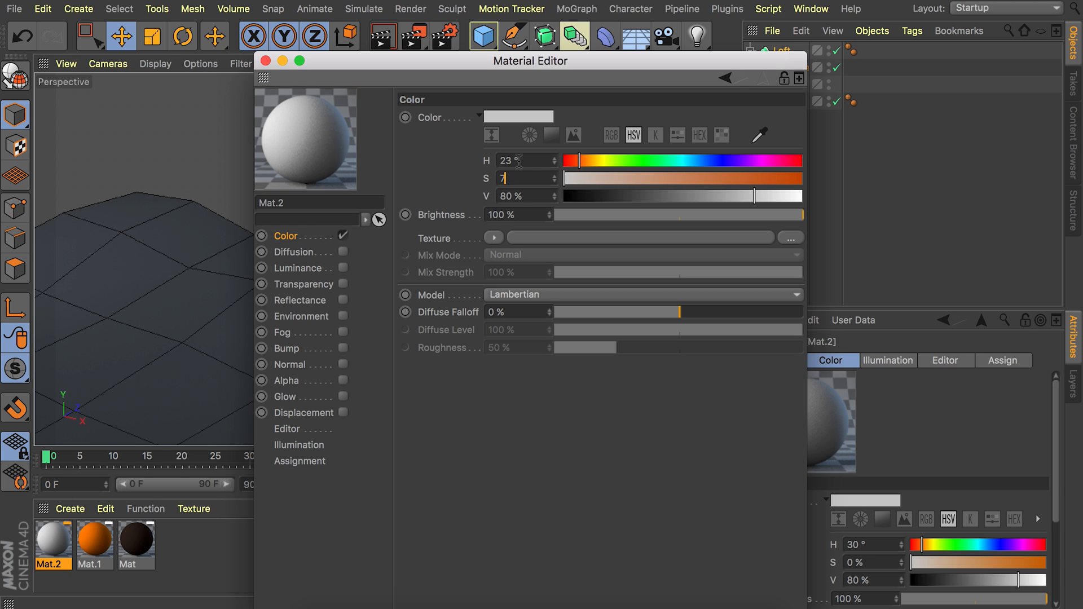
key("Tab")
type("56")
key("Return")
Load a Gradient shader as the grass material's color texture and set its Mix Mode to Multiply.
left_click(494, 238)
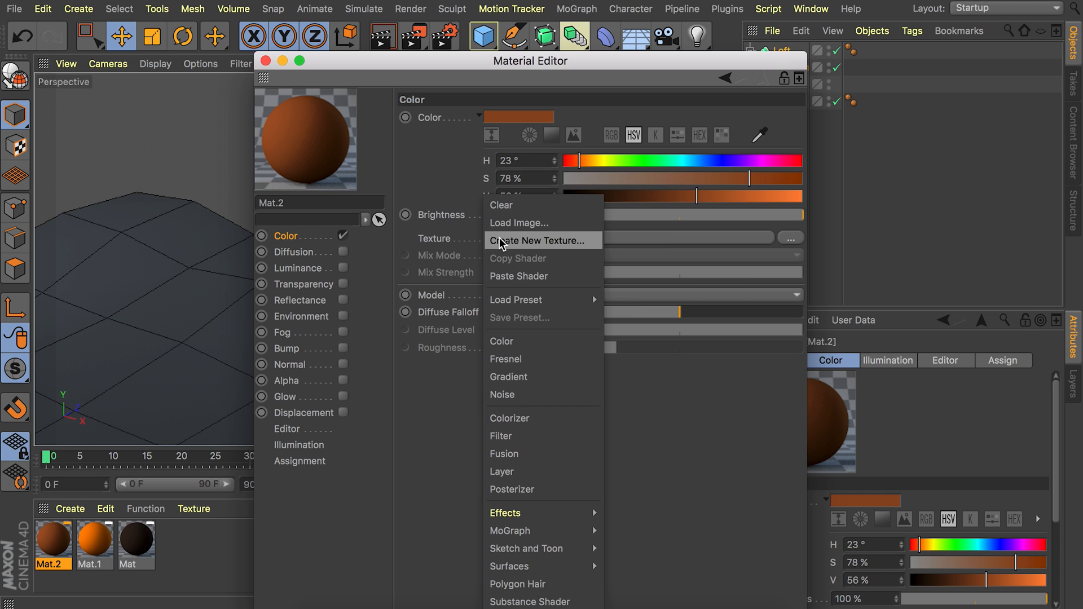
left_click(525, 378)
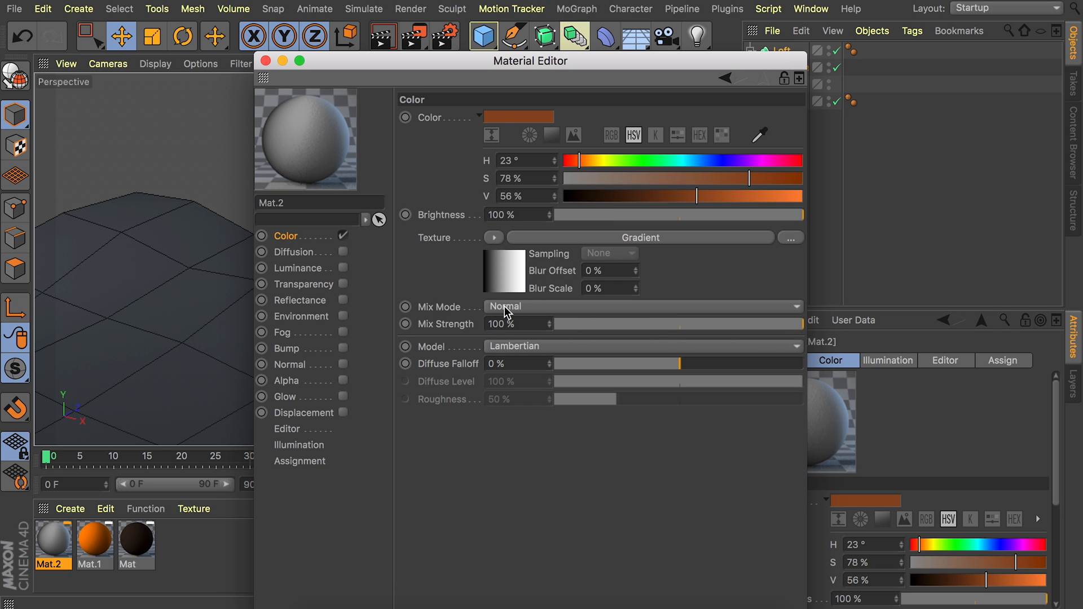
left_click(489, 307)
left_click(524, 374)
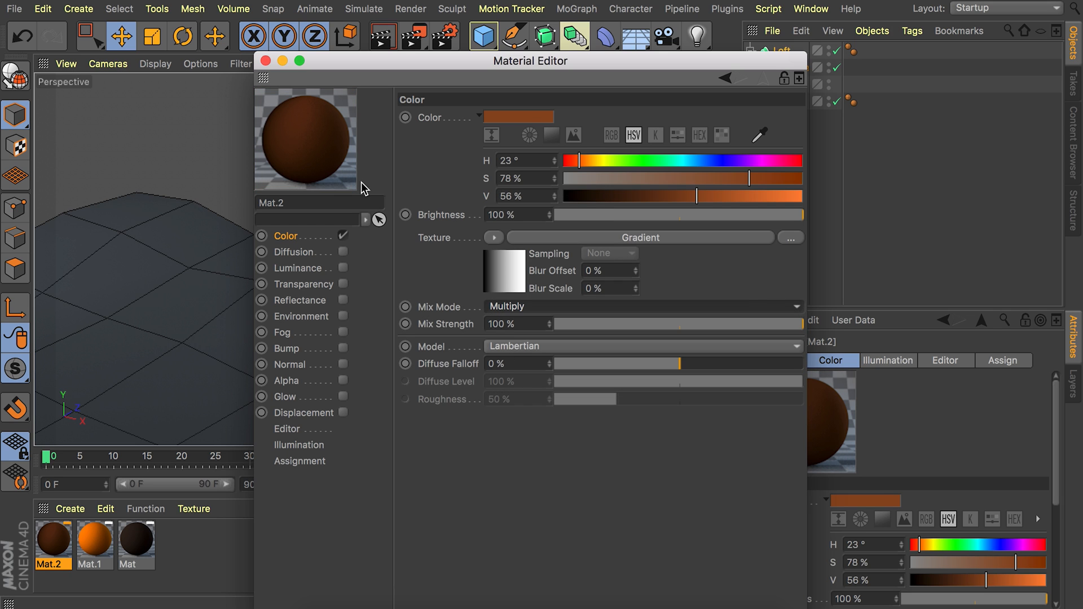
Set the gradient shader's type to 2D - V and close the material settings.
left_click(504, 273)
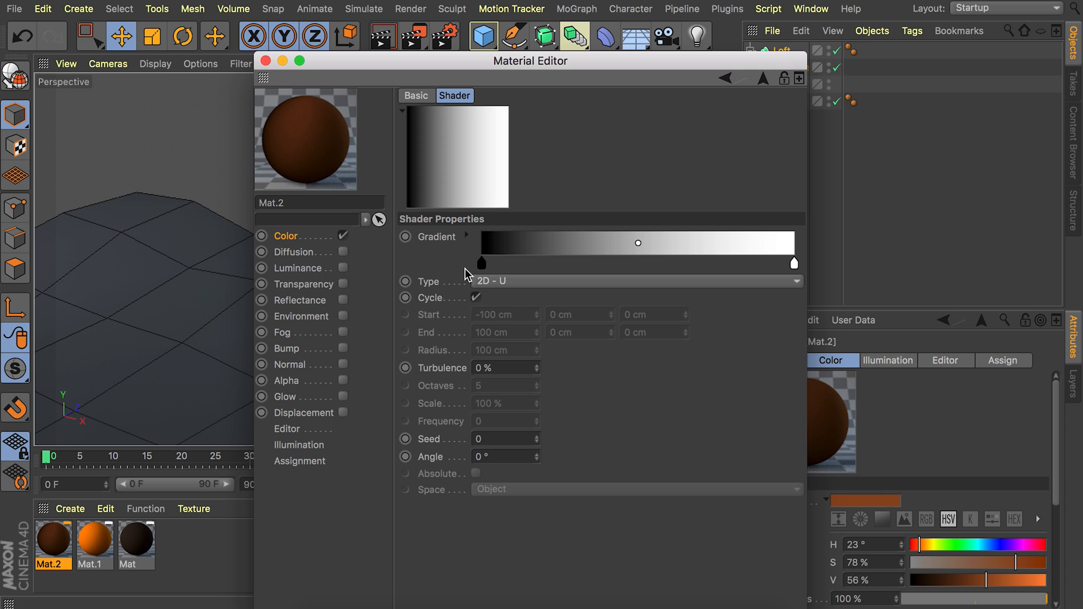
left_click(500, 285)
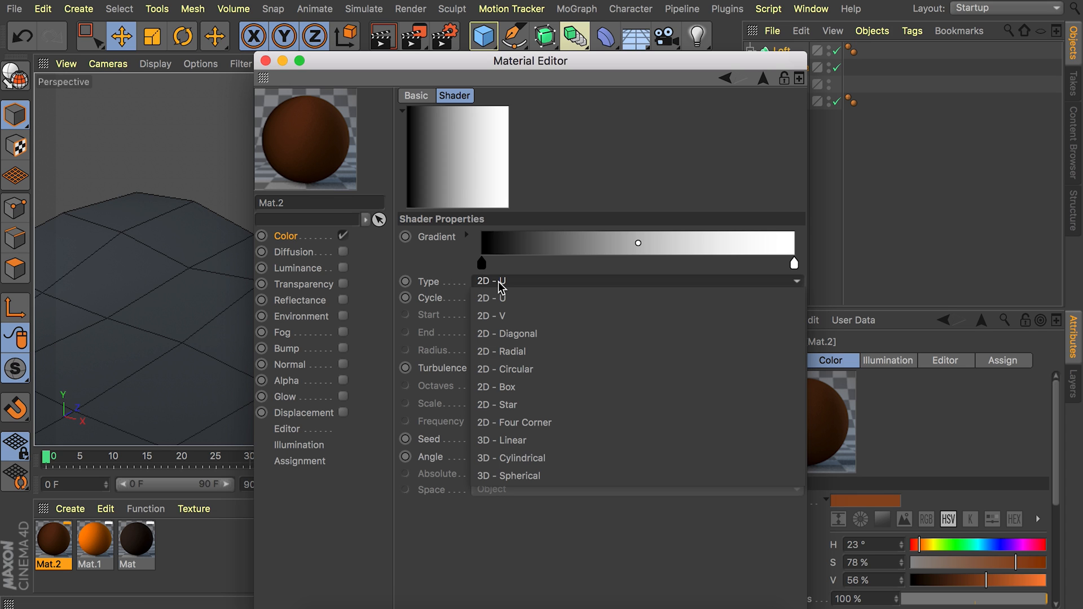
left_click(499, 319)
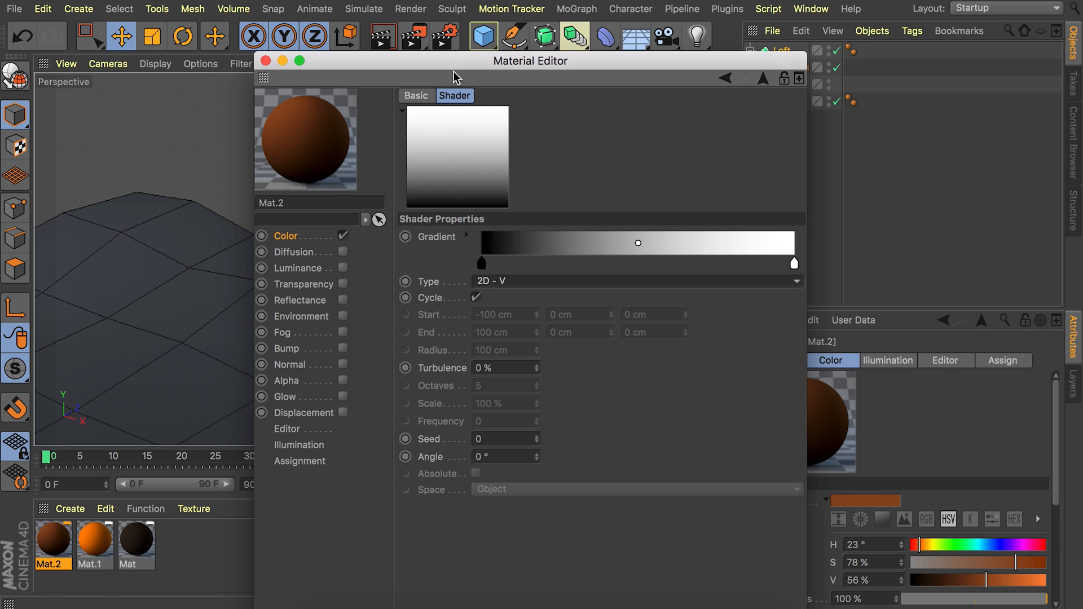
left_click(265, 61)
Apply the brown gradient material to the Loft grass clump and inspect its shading up close.
left_click_drag(229, 432, 356, 313)
scroll(425, 284, "up", 5)
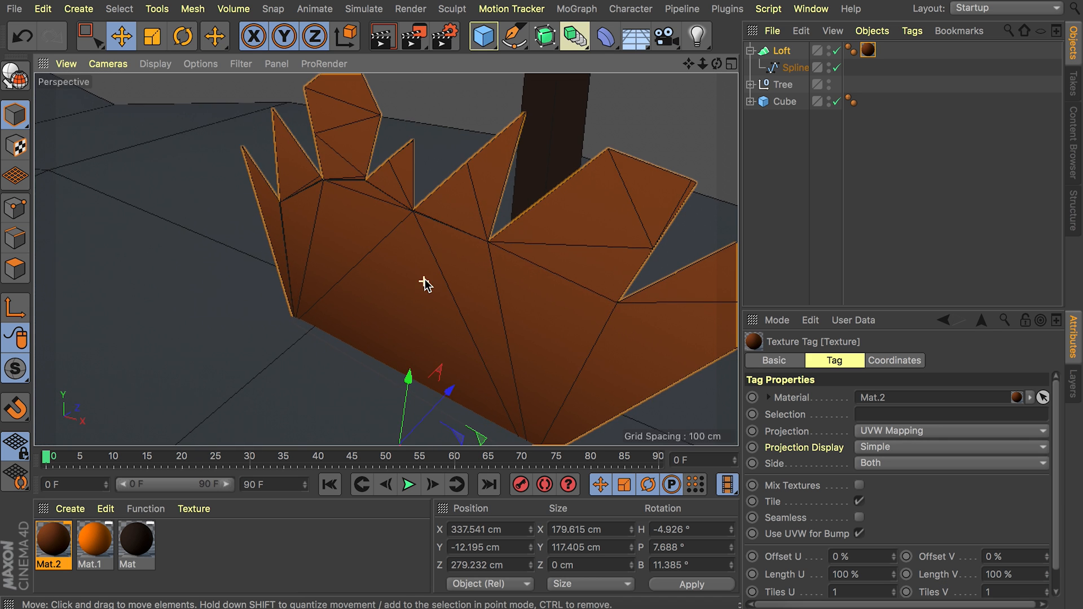
scroll(499, 244, "down", 6)
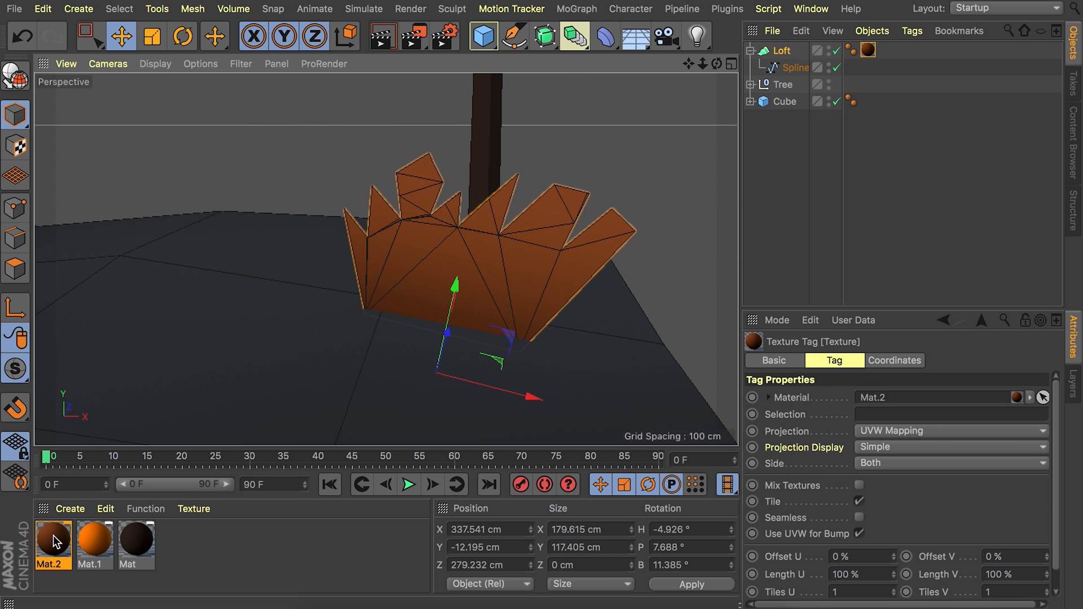
Invert the gradient in the grass material's color texture and close the material settings.
double_click(53, 536)
left_click(499, 279)
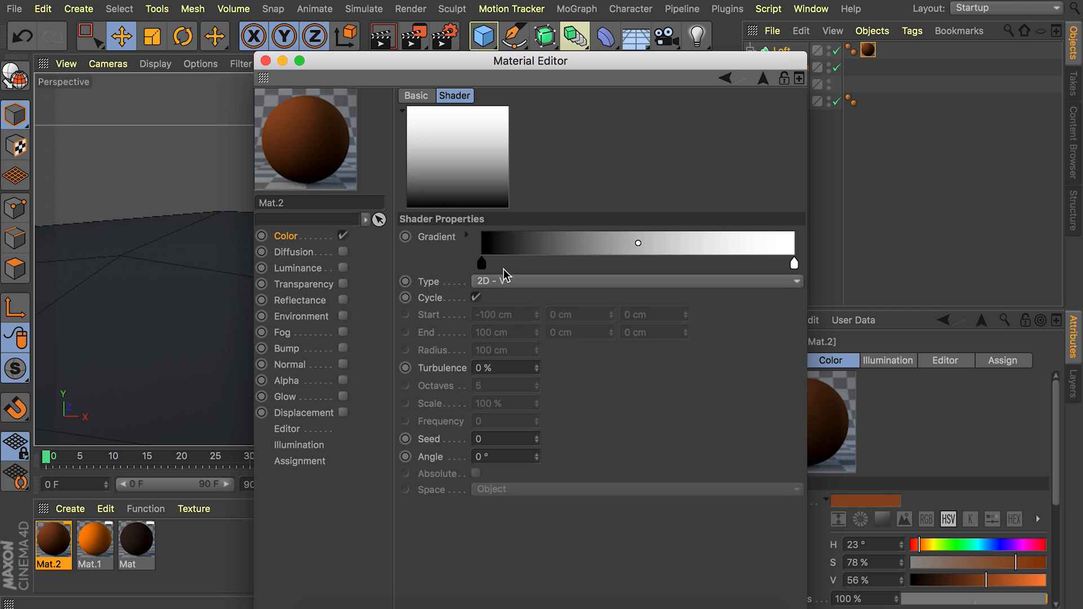
right_click(525, 245)
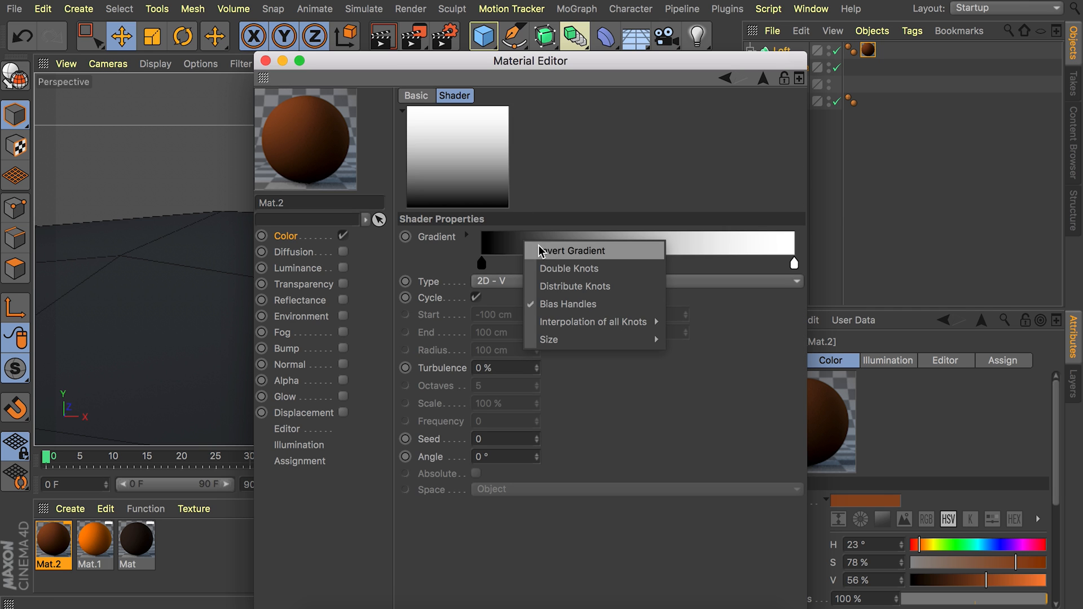
left_click(577, 251)
left_click(265, 62)
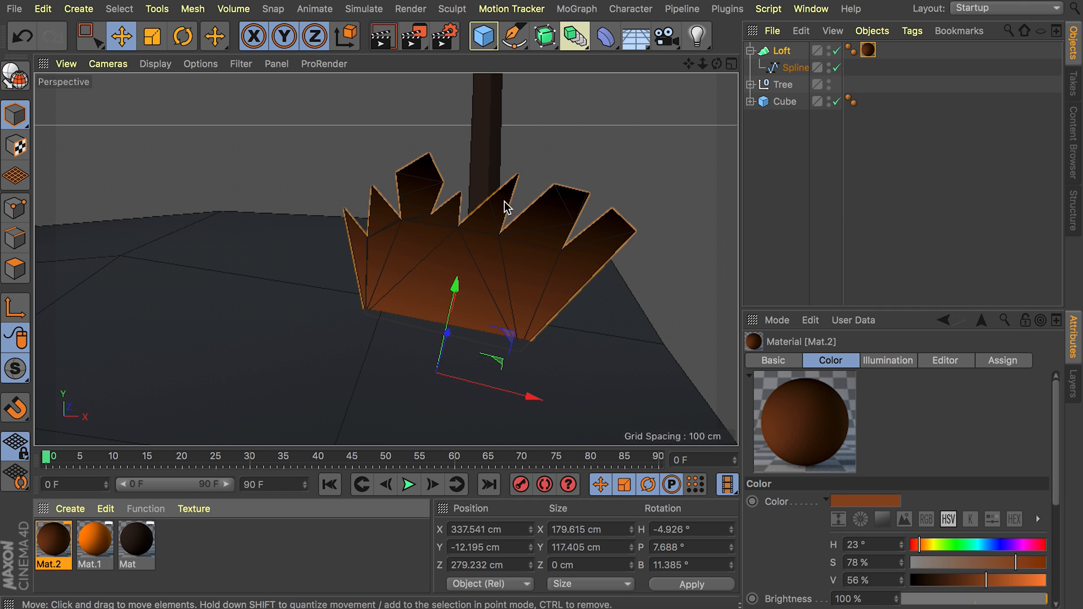
Duplicate the grass clump behind the tree trunk, at about X 342 cm and Z 410 cm, and rotate the copy.
scroll(504, 201, "down", 5)
left_click_drag(489, 266, 410, 248, "alt")
scroll(507, 214, "up", 4)
left_click_drag(531, 226, 483, 242, "alt")
scroll(434, 259, "down", 3)
left_click_drag(386, 260, 430, 284, "alt")
middle_click_drag(430, 283, 348, 336, "alt")
left_click_drag(459, 341, 504, 307, "ctrl")
key("r")
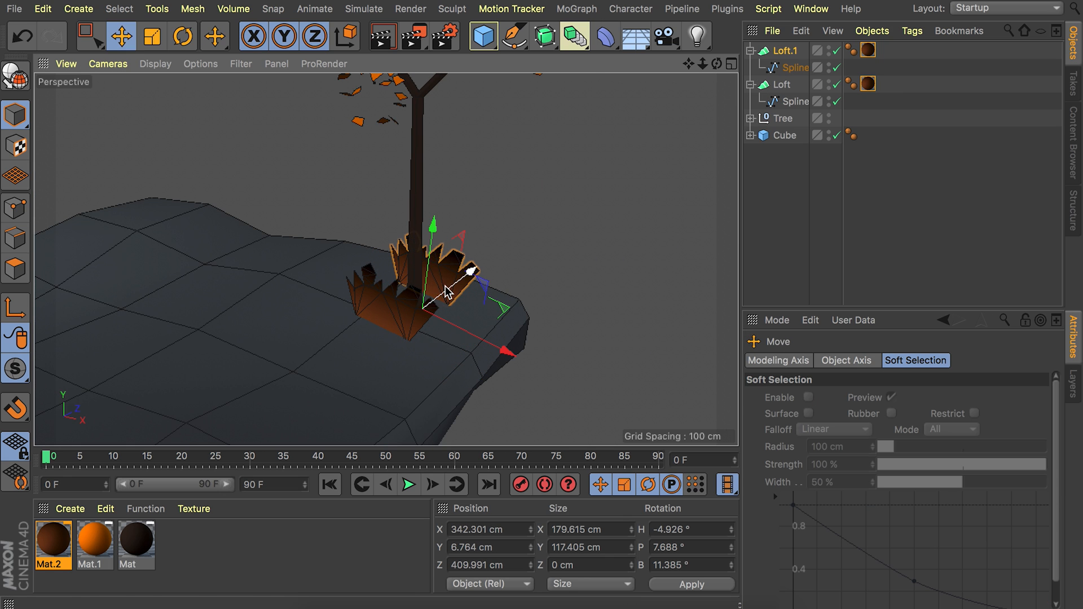
left_click_drag(439, 286, 552, 354)
Add two more copies of the grass clump around the trunk, rotated to face different directions.
key("e")
key("r")
left_click_drag(418, 354, 344, 319, "ctrl")
key("e")
left_click_drag(472, 361, 384, 338)
key("r")
key("e")
key("r")
left_click_drag(379, 293, 297, 376)
Place a fourth copy of the grass clump at the trunk's base, adjust its position, and deselect everything.
key("e")
left_click_drag(394, 411, 462, 371)
left_click_drag(399, 262, 413, 299)
left_click_drag(391, 333, 377, 316, "alt")
left_click_drag(374, 304, 371, 291)
left_click_drag(423, 395, 333, 402, "ctrl")
key("r")
left_click(906, 257)
scroll(417, 276, "down", 5)
left_click_drag(417, 277, 343, 244, "alt")
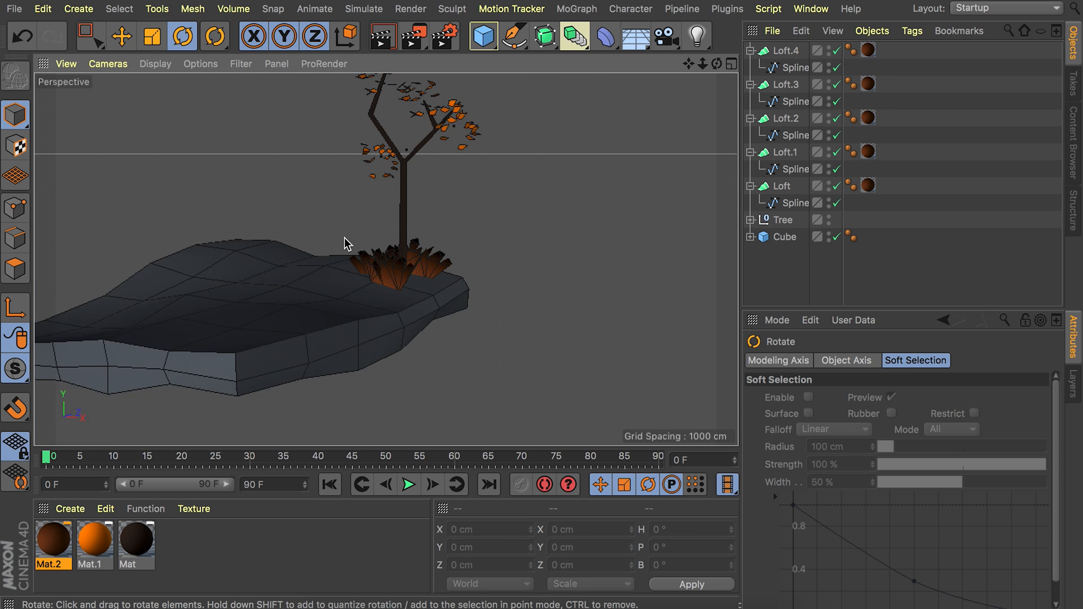
Scale the grass clump in front of the tree trunk down to about 82% and deselect it.
middle_click_drag(343, 244, 397, 299, "alt")
left_click(416, 319)
key("t")
left_click_drag(508, 290, 459, 328)
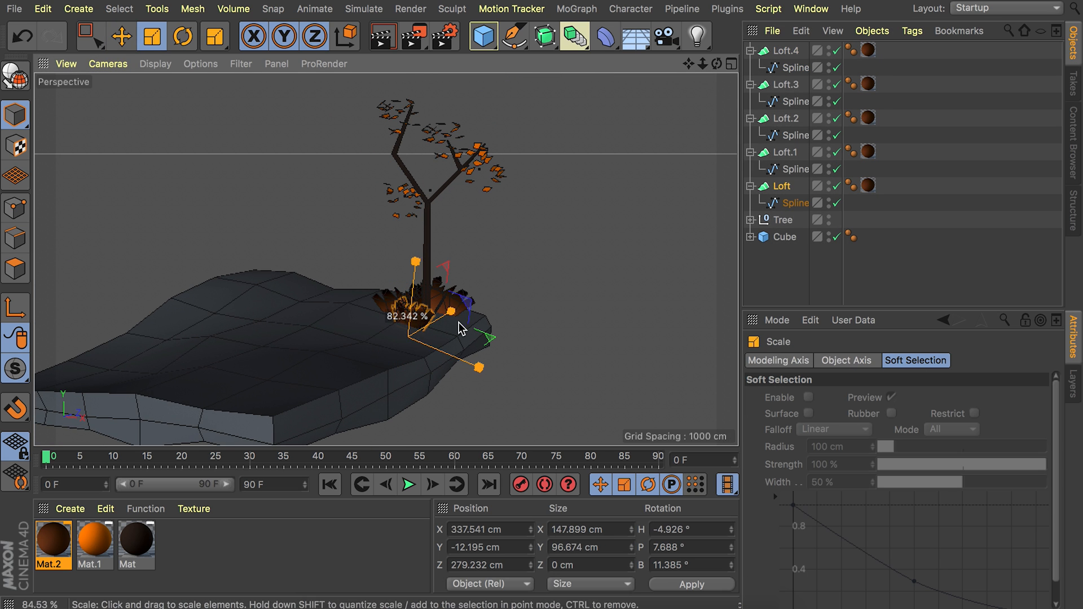
key("e")
left_click(933, 147)
Move the grass clump nearest the viewer at the trunk's base slightly away from the trunk.
right_click_drag(369, 307, 414, 263, "alt")
left_click_drag(420, 273, 402, 296, "alt")
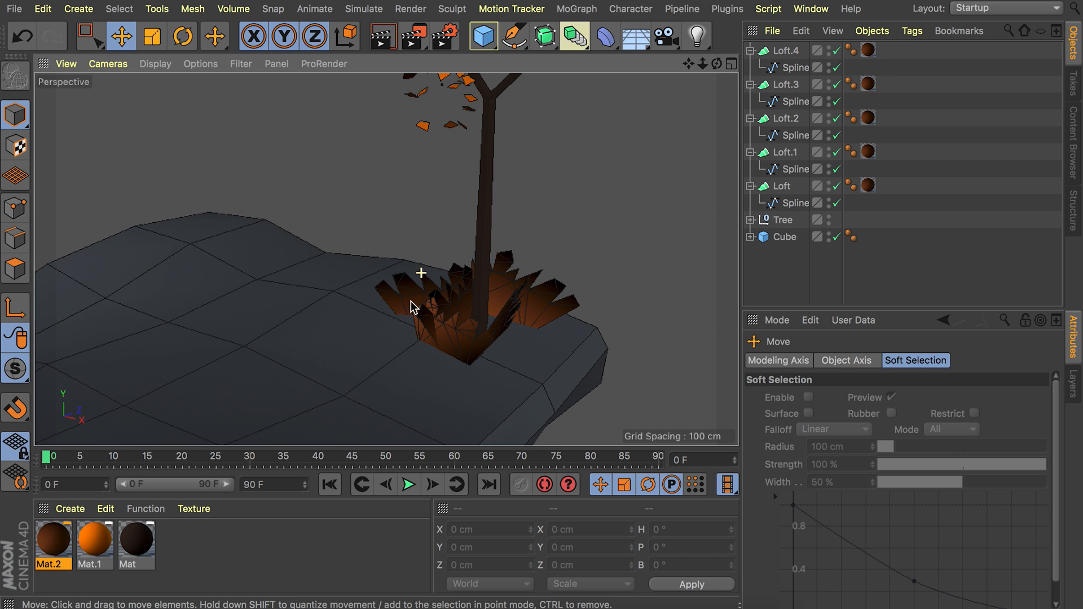
left_click(460, 329)
key("e")
left_click_drag(486, 345, 485, 414)
Group all five grass lofts, name the group Bush, and nest it inside the Tree group.
left_click(790, 52)
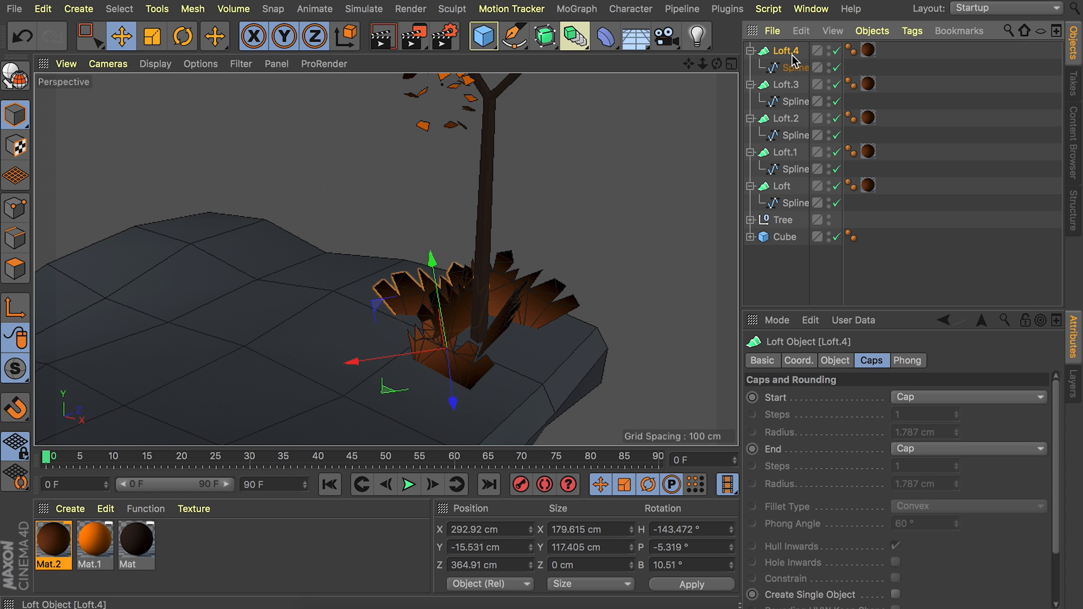
left_click(783, 207, "shift")
key("alt+g")
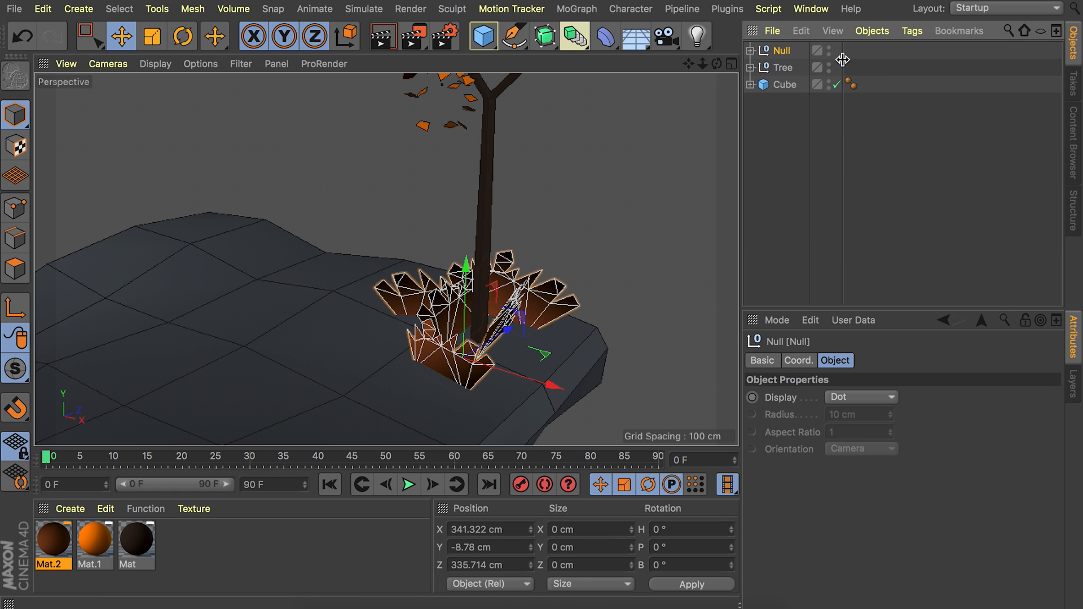
left_click_drag(842, 60, 879, 62)
double_click(780, 50)
type("Bus")
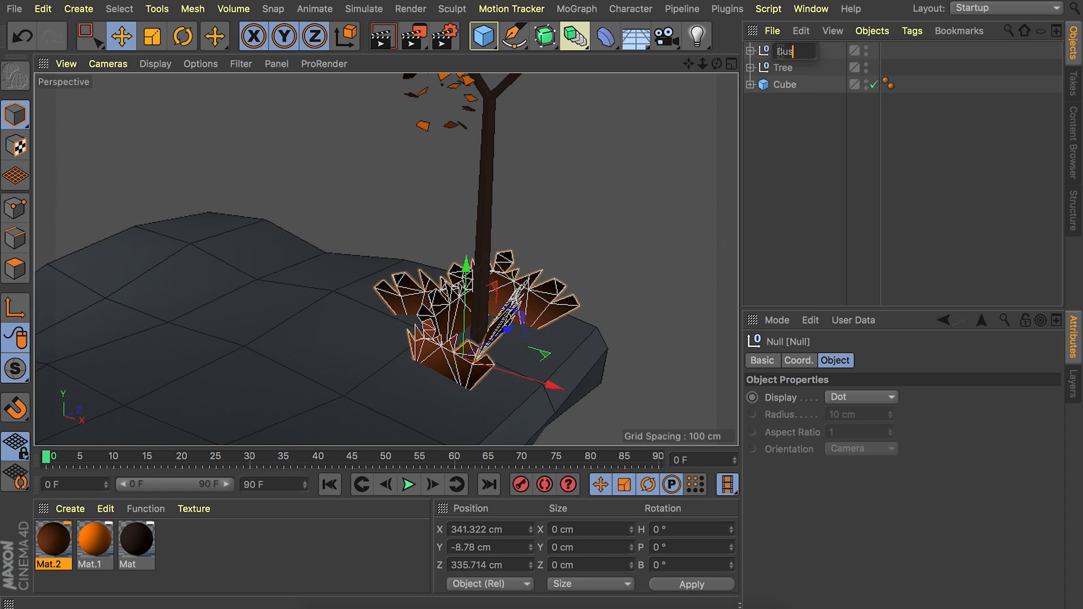
type("h")
key("Return")
left_click_drag(783, 52, 773, 70)
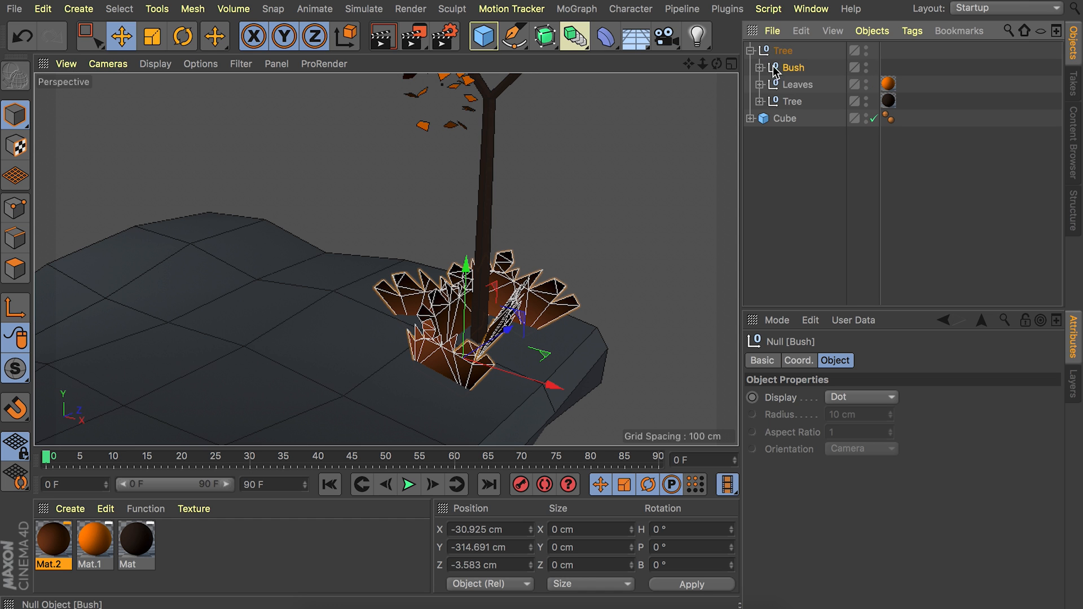
left_click(750, 51)
Duplicate the tree to the slab's back corner at about X -294 cm and Z 299 cm, then rotate and shrink the copy.
left_click(783, 51)
key("h")
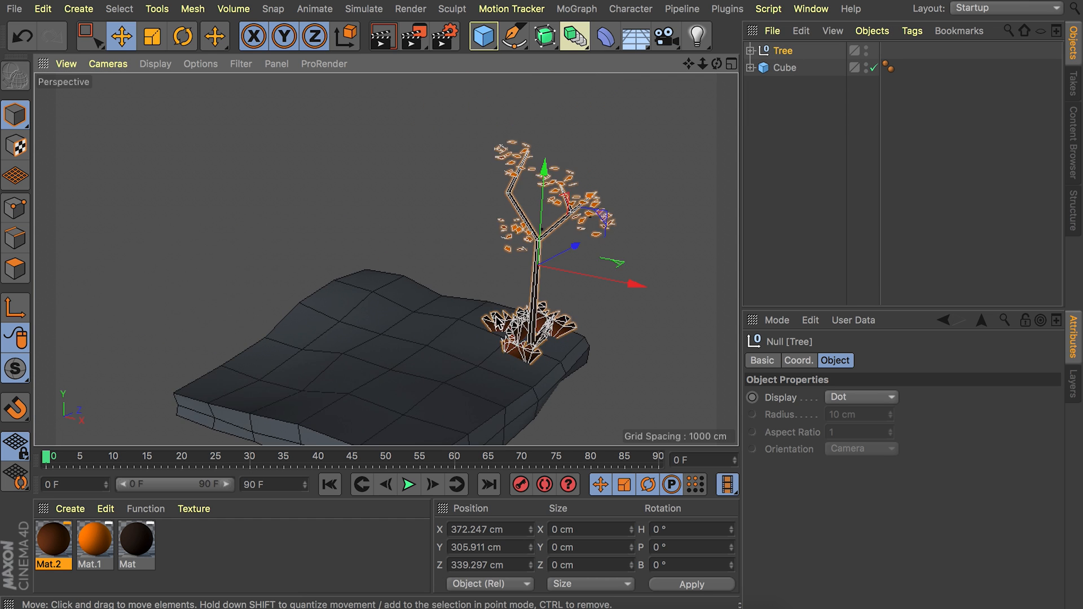
left_click_drag(600, 275, 471, 225, "ctrl")
key("r")
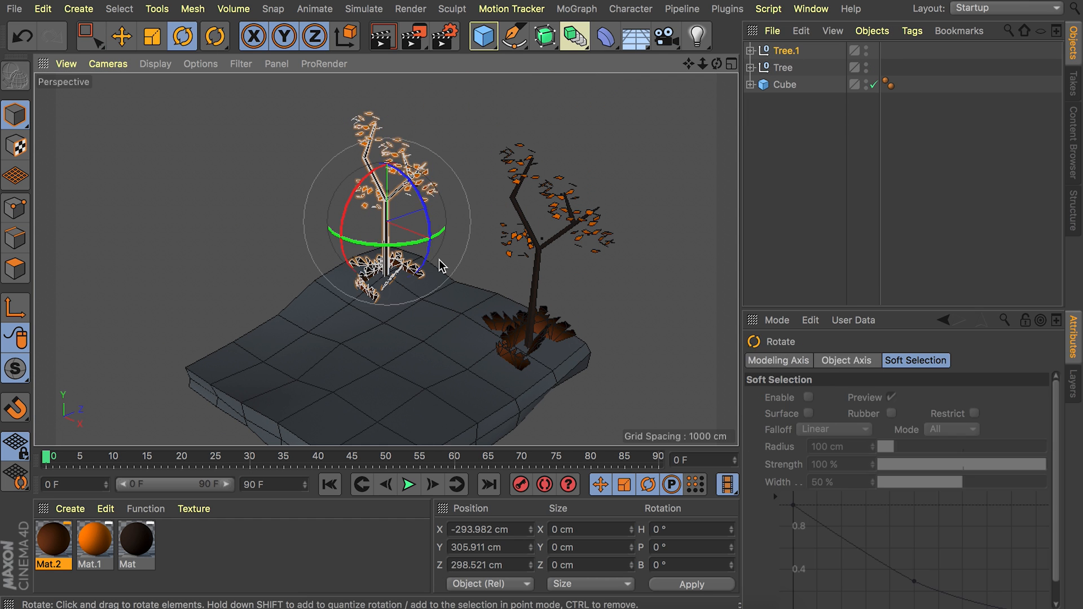
left_click_drag(407, 245, 217, 226)
key("t")
left_click_drag(563, 193, 445, 219)
key("e")
left_click_drag(388, 133, 388, 136)
Place another copy of the tree on the slab's remaining side corner, rotate it to look different, and deselect everything.
left_click_drag(273, 324, 151, 451, "ctrl")
left_click_drag(261, 328, 438, 277)
key("r")
left_click(437, 124)
middle_click_drag(369, 305, 383, 260, "alt")
left_click_drag(381, 256, 361, 233, "alt")
middle_click_drag(439, 229, 423, 240, "alt")
left_click_drag(423, 240, 466, 277, "alt")
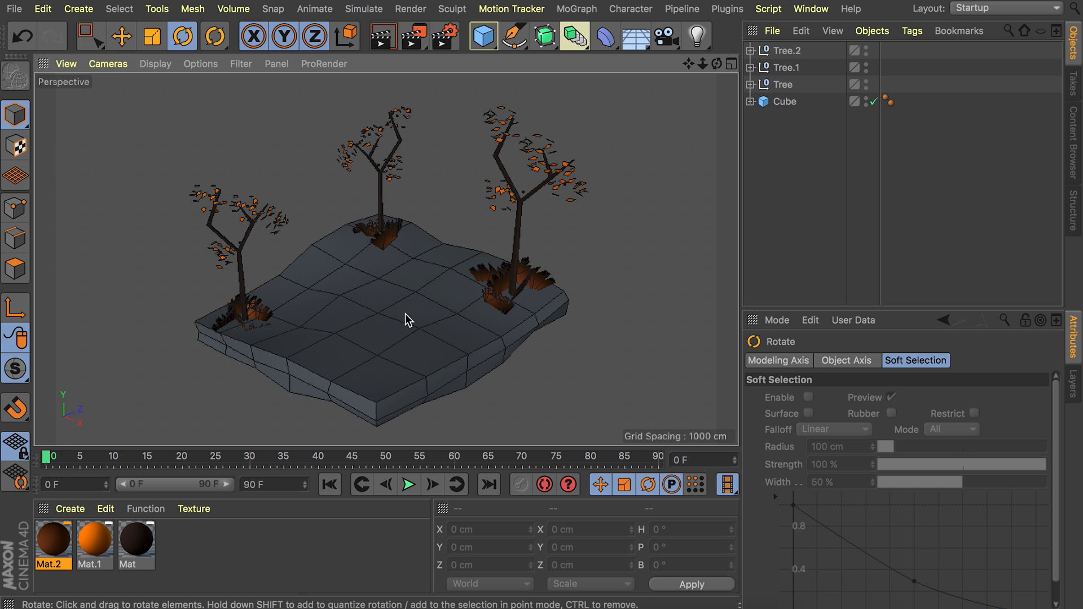
Add a sphere, raise it above the slab to about Y 195 cm, and make it editable.
right_click_drag(405, 309, 440, 258, "alt")
left_click(483, 36)
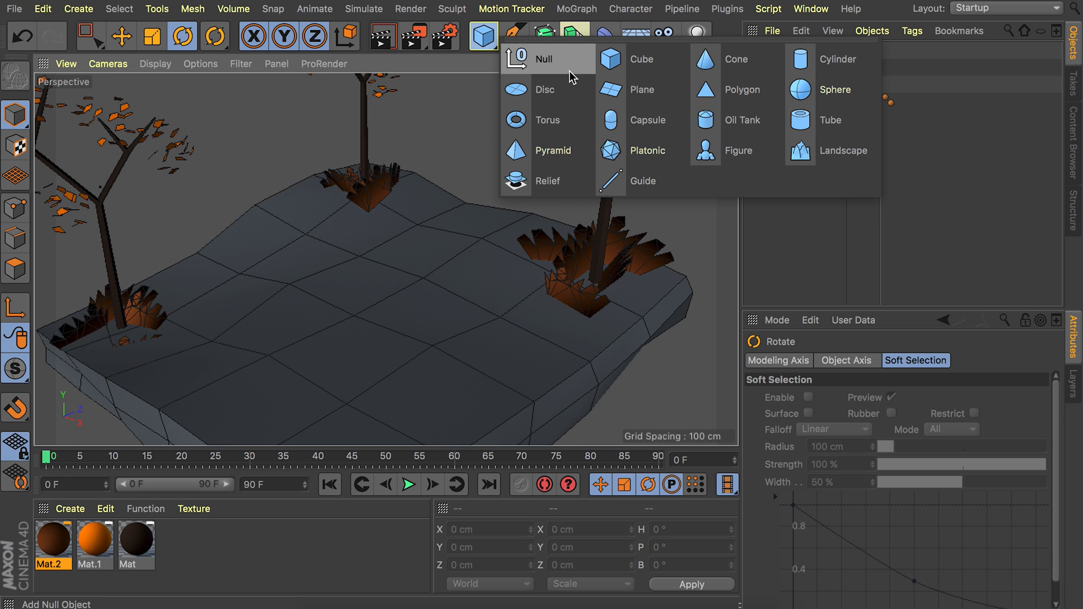
left_click(820, 89)
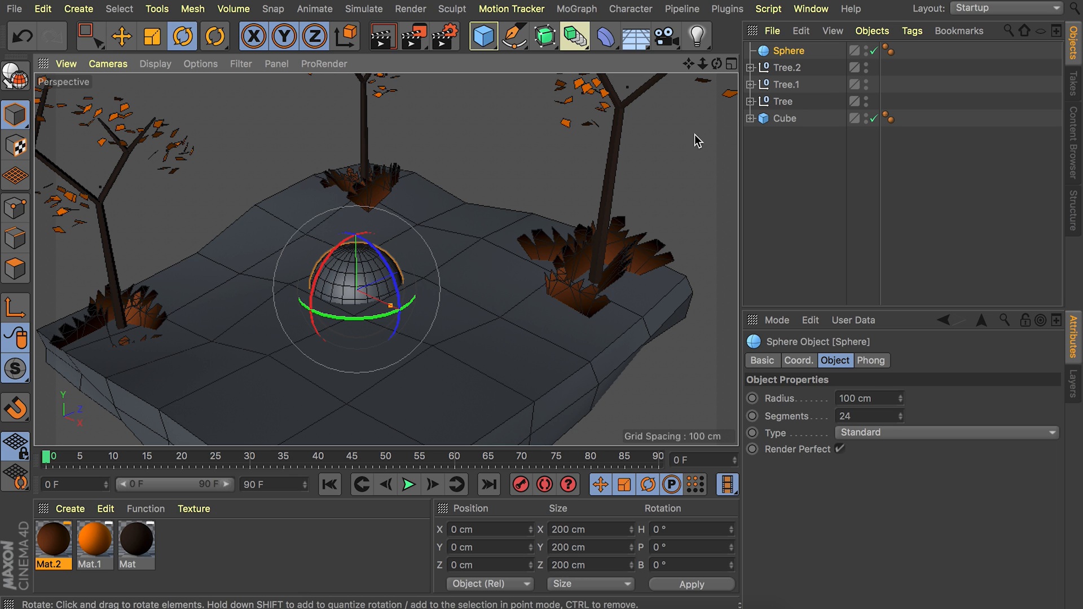
key("e")
left_click_drag(357, 226, 356, 138)
right_click_drag(346, 253, 104, 214, "alt")
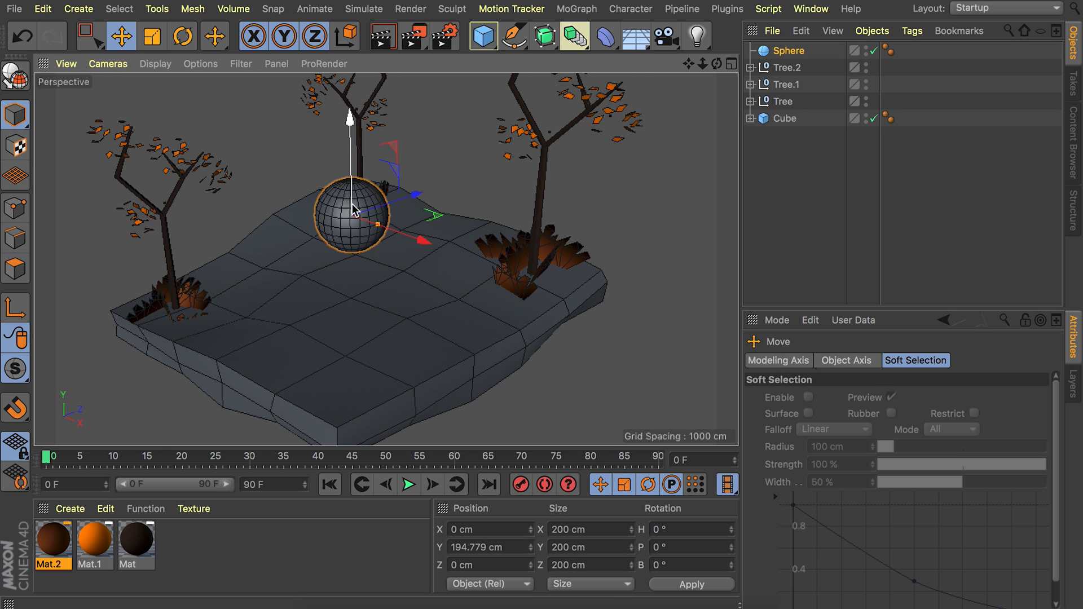
key("c")
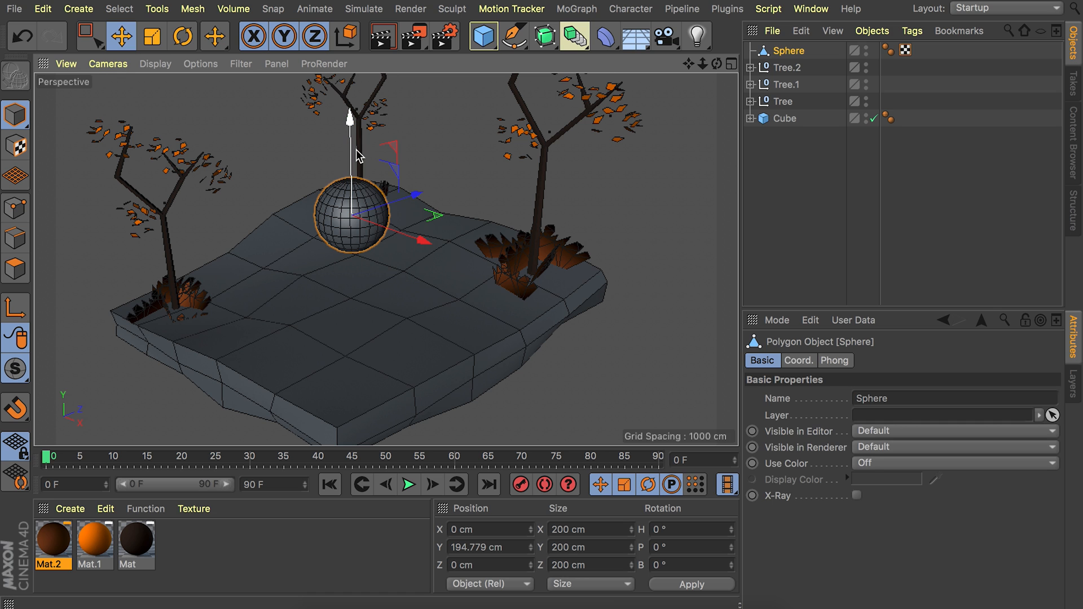
Scale the sphere into a narrow blade about 10 x 53 x 10 cm and sink it partly into the slab.
key("t")
left_click_drag(351, 116, 349, 327)
key("e")
scroll(361, 206, "up", 5)
key("t")
scroll(356, 197, "up", 4)
key("e")
key("t")
key("e")
left_click_drag(442, 329, 294, 334)
scroll(357, 345, "up", 8)
key("t")
key("e")
scroll(365, 331, "up", 4)
Duplicate the blade beside the original, scale the copy to about 8 x 43 x 8 cm, and bank it about 12.5°.
left_click_drag(412, 370, 460, 368, "ctrl")
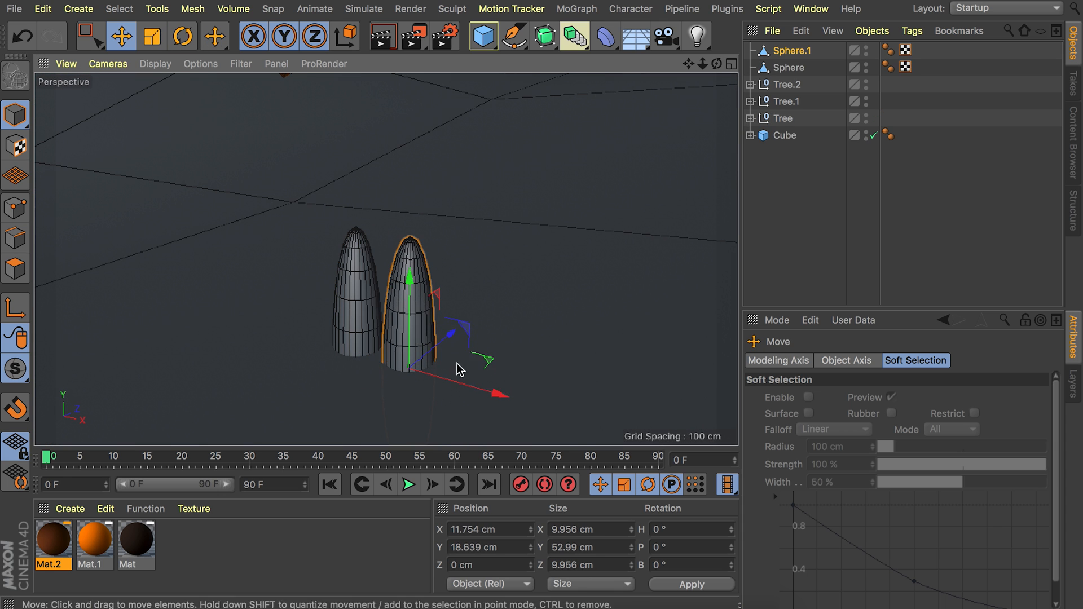
key("t")
left_click_drag(519, 343, 461, 360)
key("r")
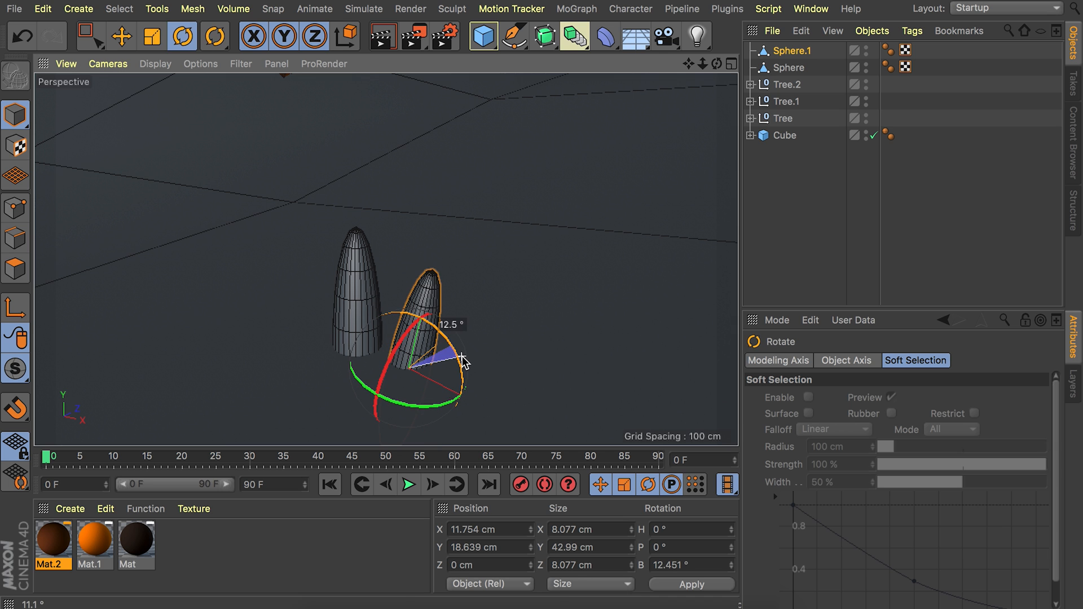
Add two more blade copies, a smaller one at the outer end and one tilted outward on the opposite side.
key("e")
left_click_drag(482, 402, 533, 418, "ctrl")
key("t")
left_click_drag(521, 361, 370, 356)
key("r")
key("e")
left_click_drag(462, 293, 413, 304, "alt")
left_click(399, 344)
left_click_drag(386, 337, 480, 305)
scroll(451, 282, "down", 4)
left_click(525, 249)
Group the four sphere blades and name the group Grass.
left_click(787, 104)
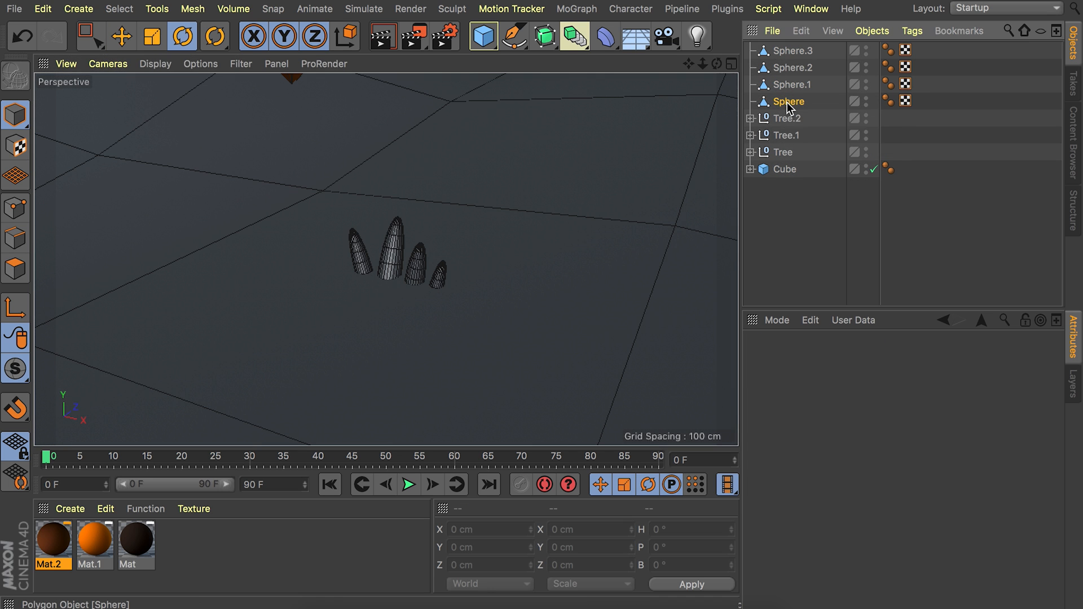
left_click(794, 51, "shift")
key("alt+g")
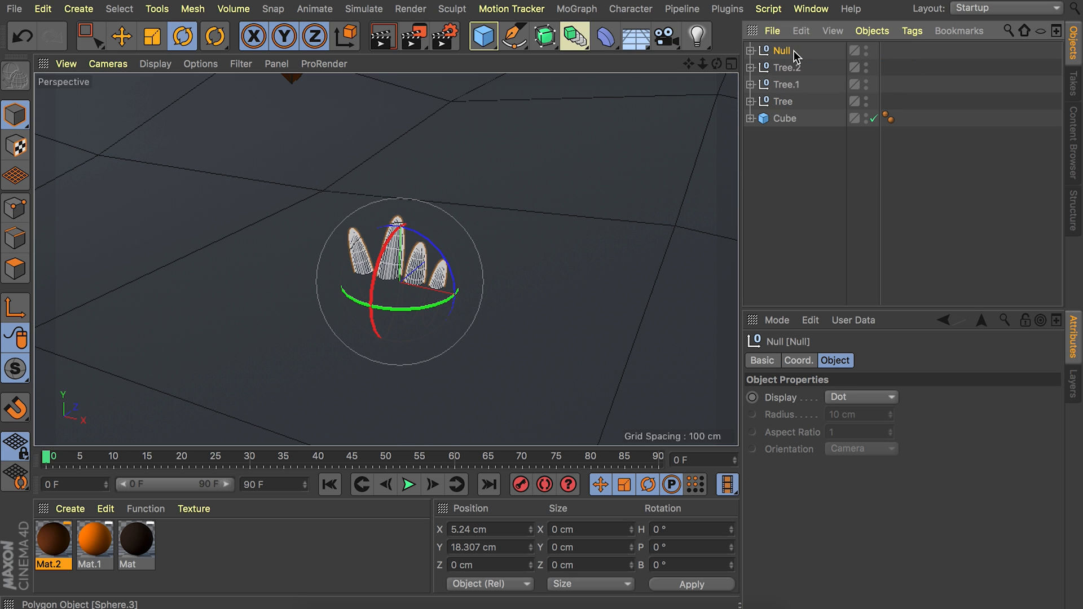
double_click(781, 52)
type("Grass")
key("Return")
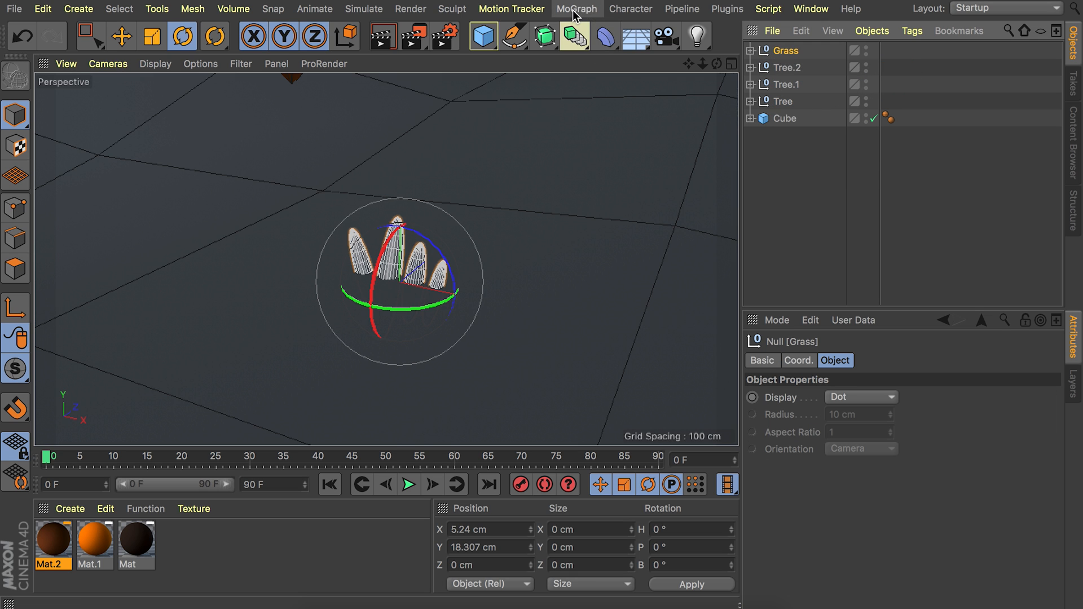
Add a MoGraph Cloner, nest the Grass group inside it, and select the cloner.
left_click(574, 14)
left_click(598, 201)
left_click_drag(785, 68, 785, 52)
left_click(787, 51)
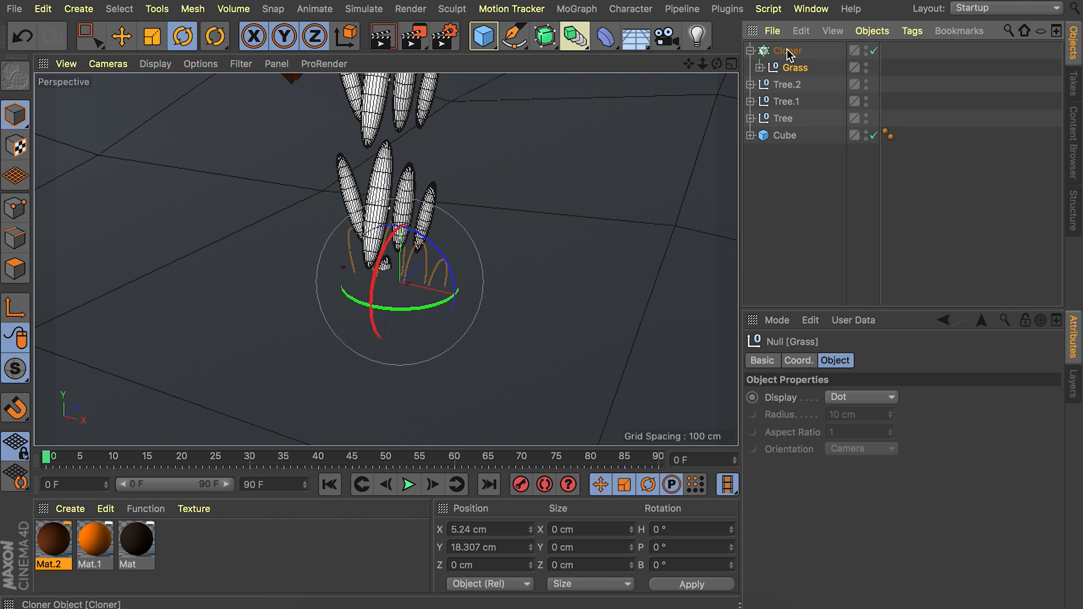
right_click_drag(489, 122, 495, 143, "alt")
middle_click_drag(495, 144, 370, 269, "alt")
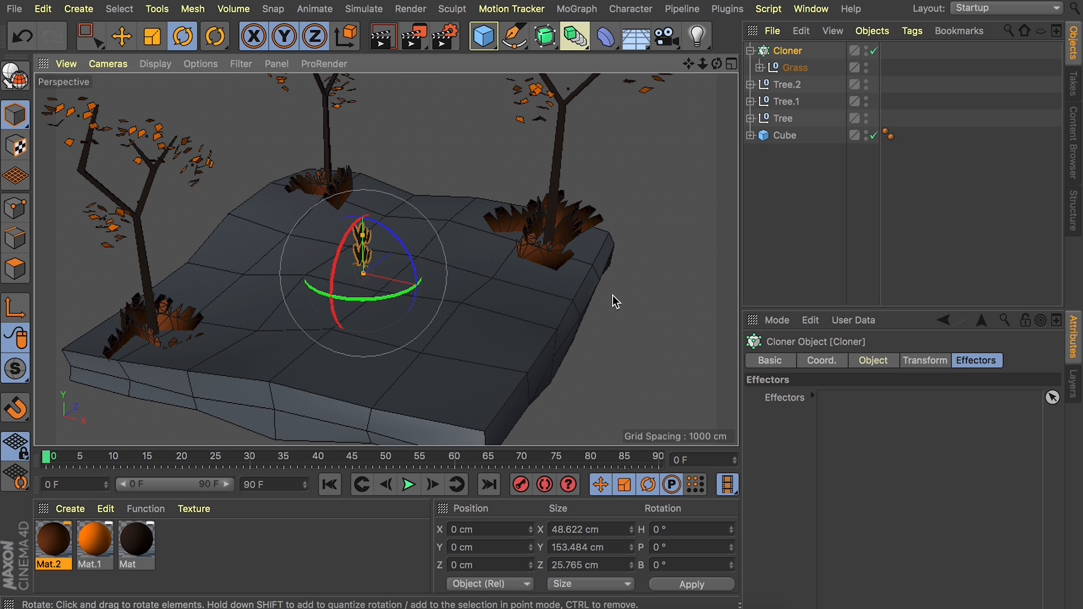
Duplicate the slab cube and merge the copy with its FFD and Displacer into one mesh using Connect Objects + Delete.
left_click(785, 136)
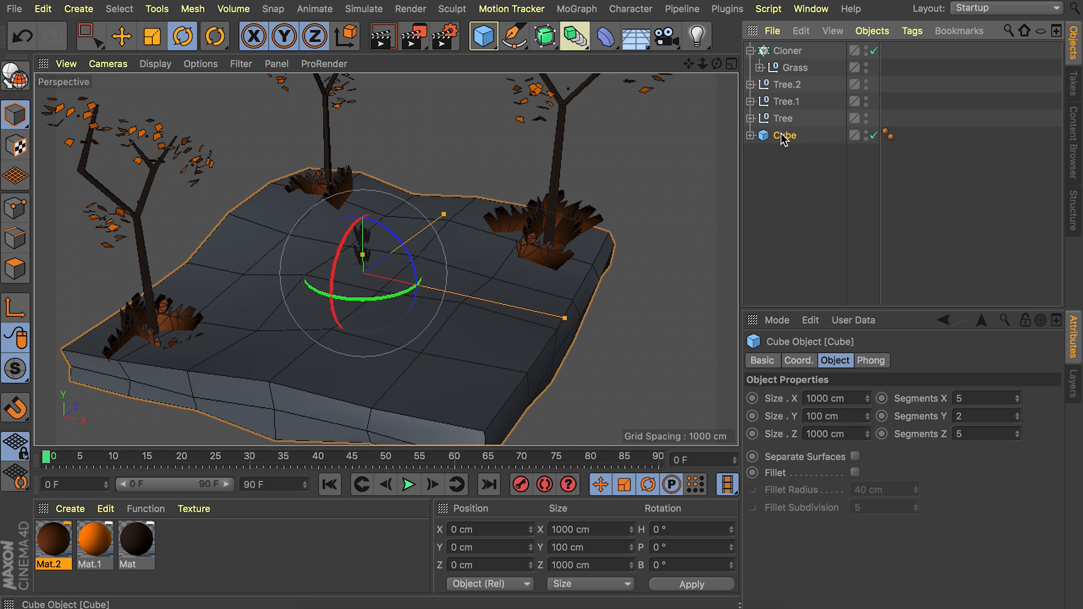
left_click_drag(784, 127, 804, 144, "ctrl")
left_click(750, 135)
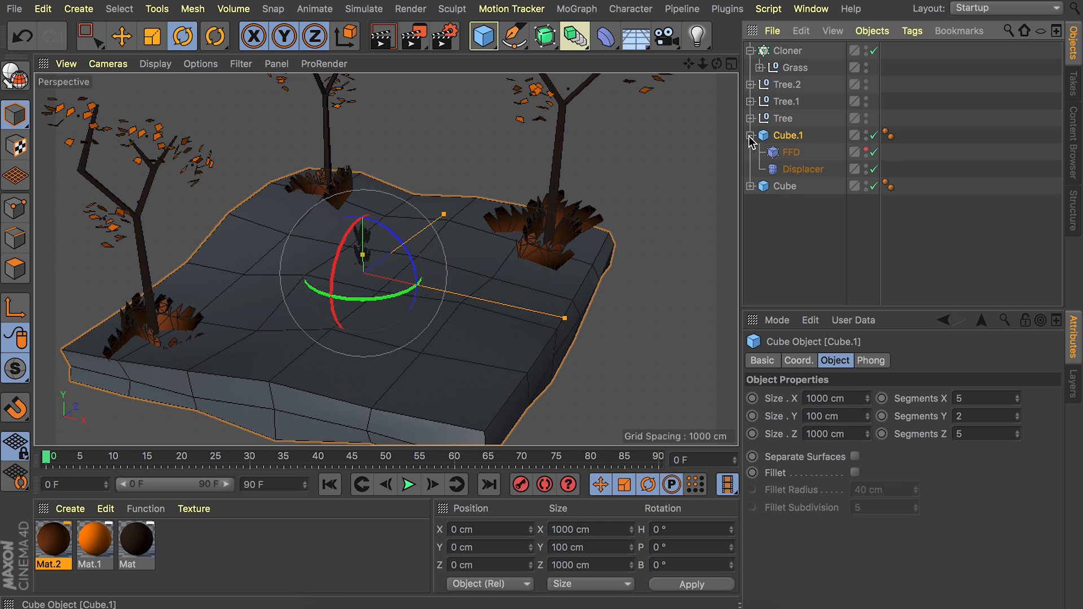
left_click(800, 170, "shift")
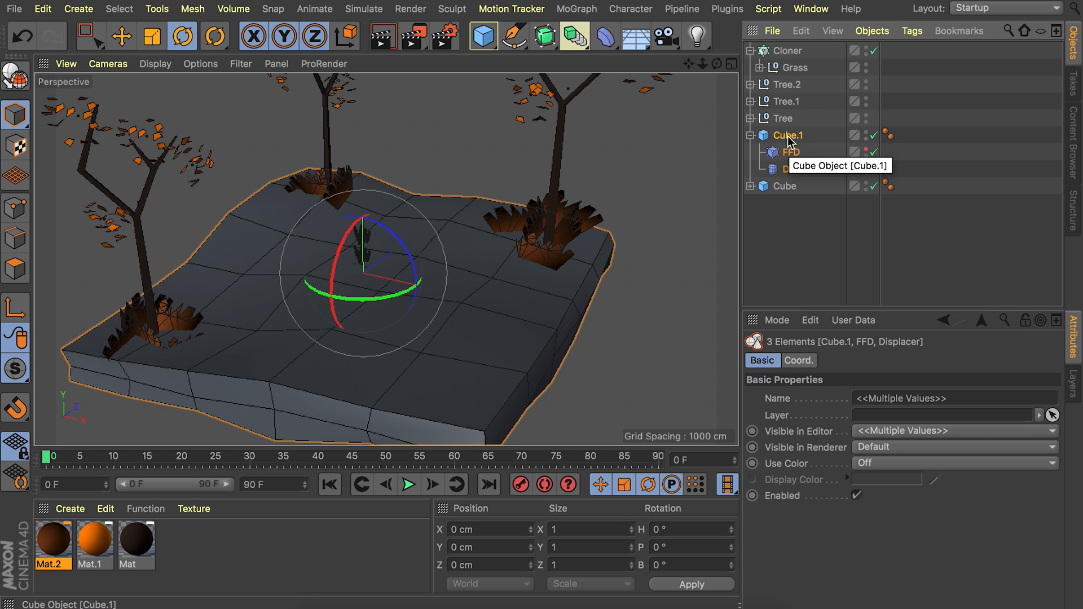
right_click(788, 140)
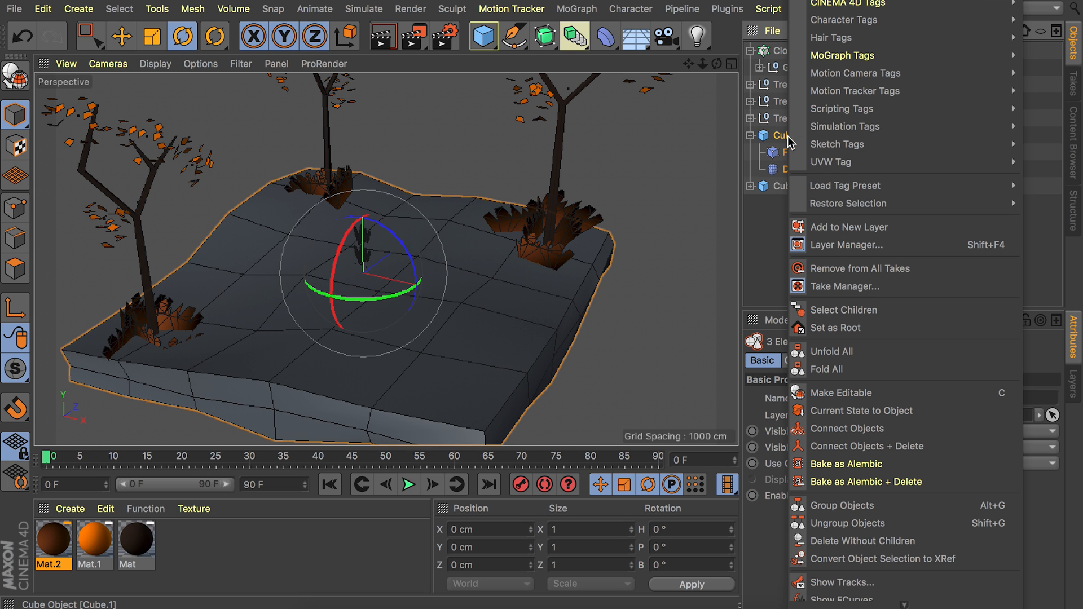
left_click(849, 446)
Select all the top-surface polygons of the merged slab copy with Live Selection.
left_click(15, 269)
left_click(183, 313)
key("space")
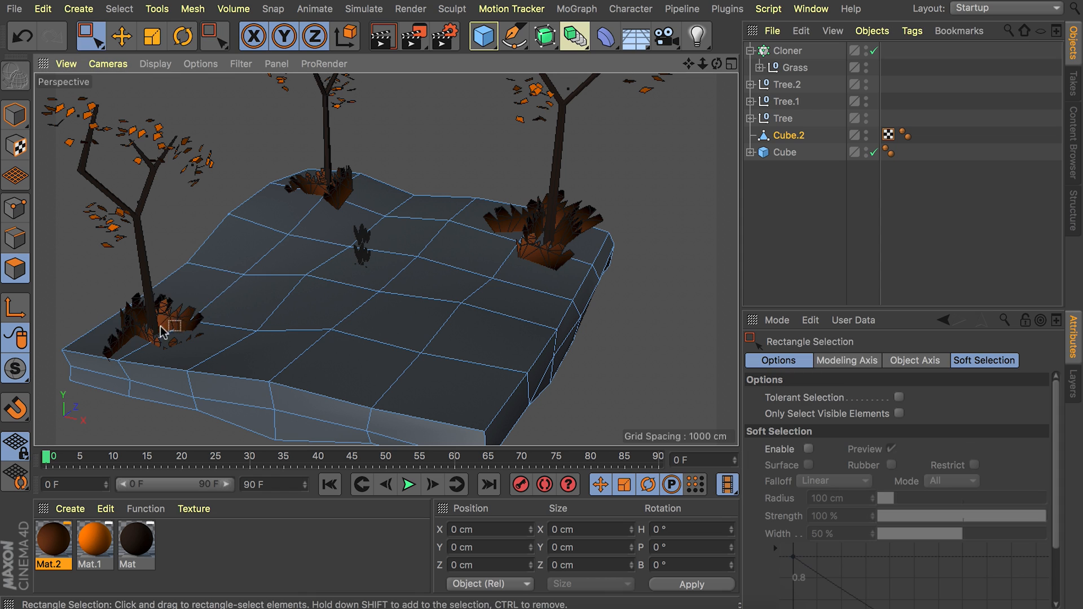
left_click_drag(93, 40, 115, 65)
mouse_move(156, 320)
left_mouse_down()
mouse_move(252, 248)
mouse_move(443, 222)
mouse_move(532, 288)
mouse_move(258, 340)
mouse_move(385, 248)
left_mouse_up()
left_click_drag(418, 330, 445, 284)
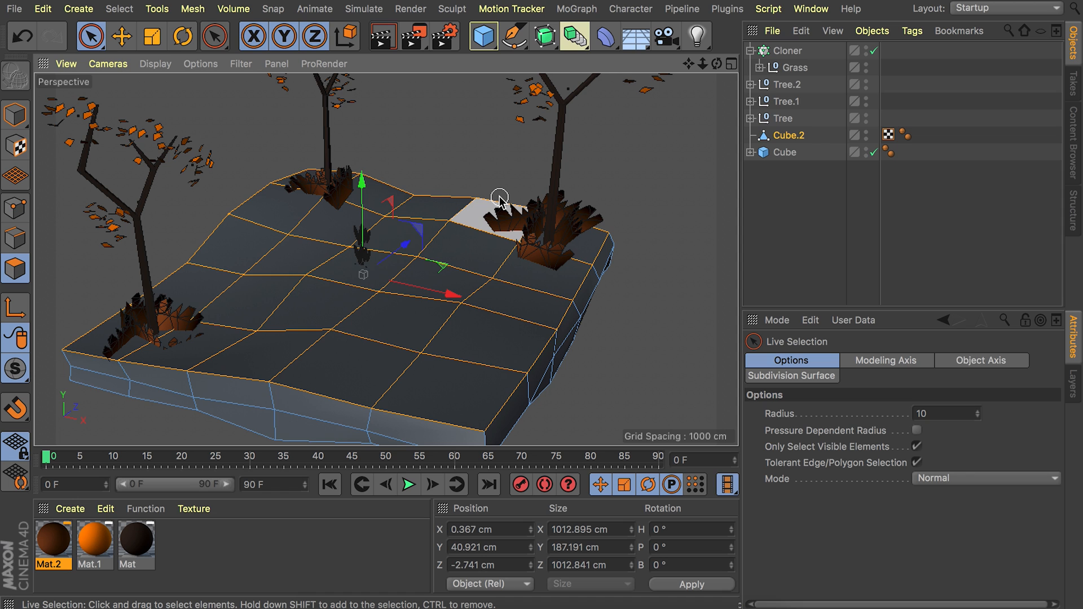
Invert the polygon selection, delete the slab copy's sides and underside, and hide the remaining mesh in the editor and renderer.
key("u")
key("i")
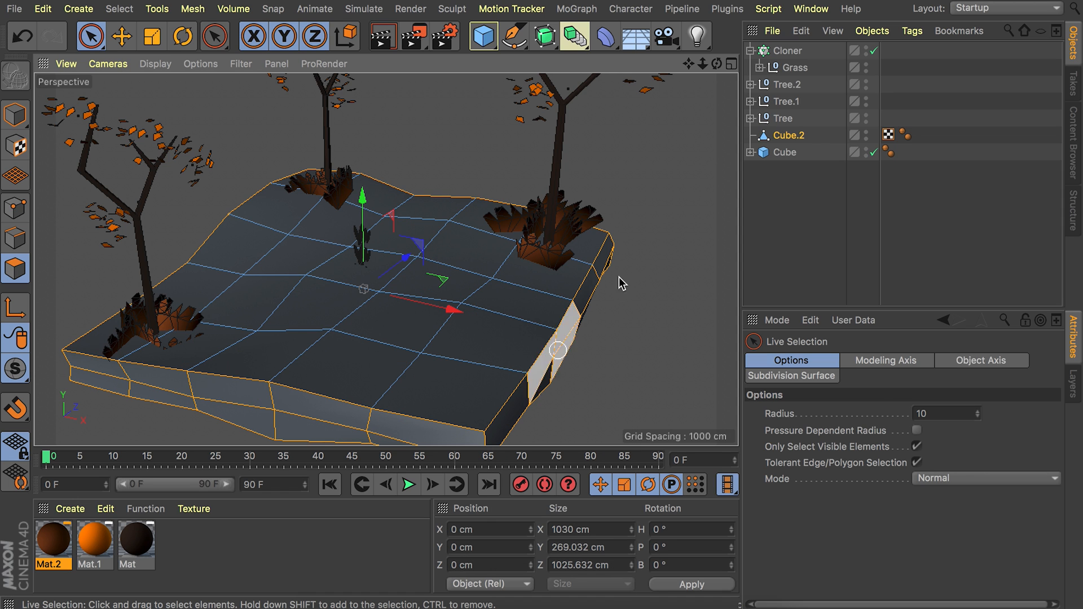
left_click(631, 247)
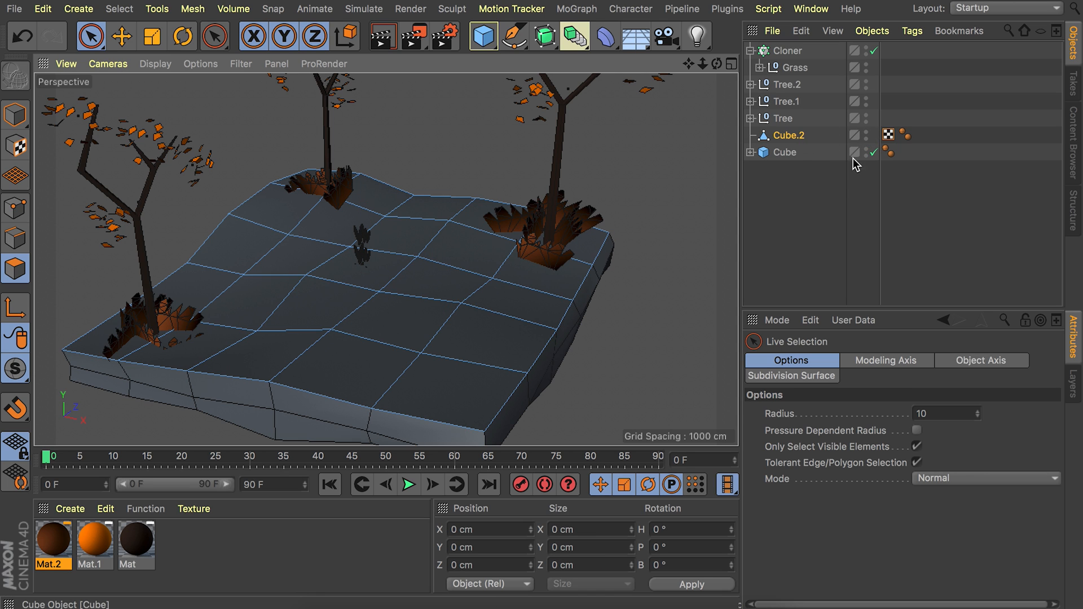
left_click(866, 135)
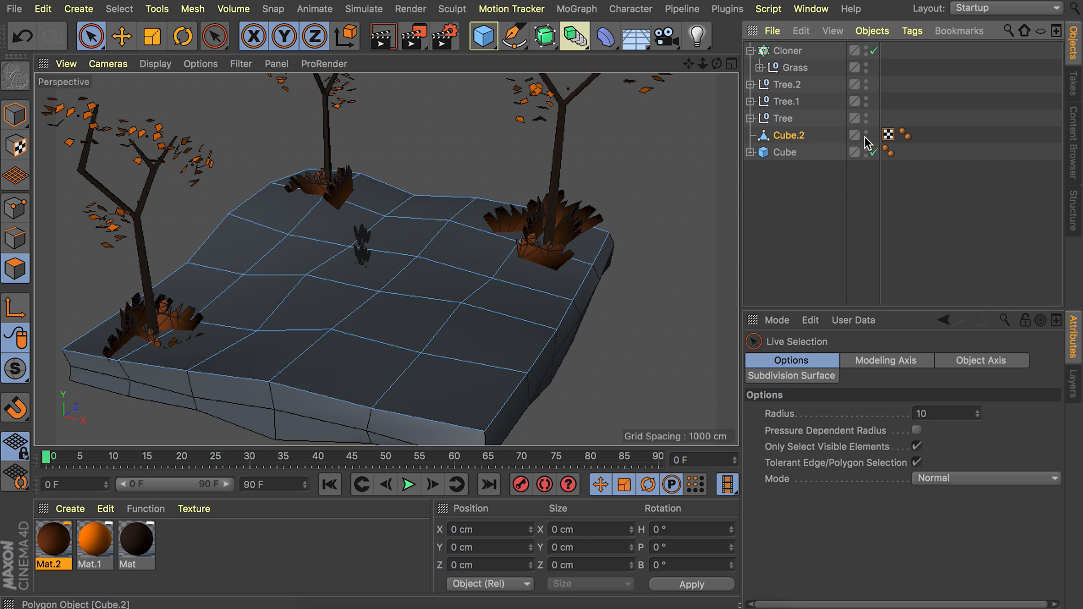
left_click(15, 115)
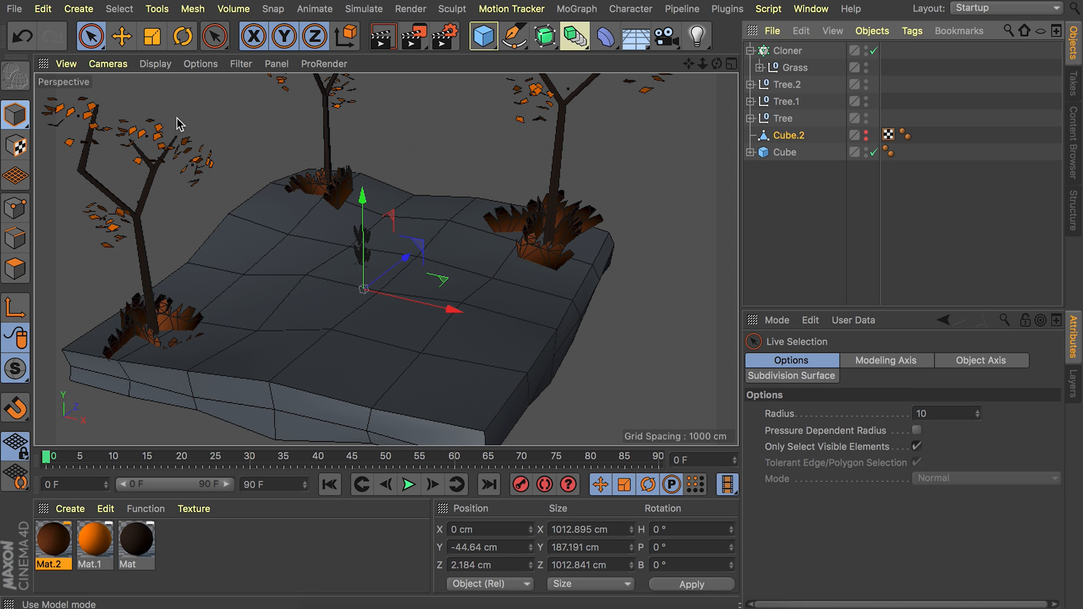
Set the cloner's mode to Object and assign the hidden top-surface mesh Cube.2 as its object.
left_click(786, 51)
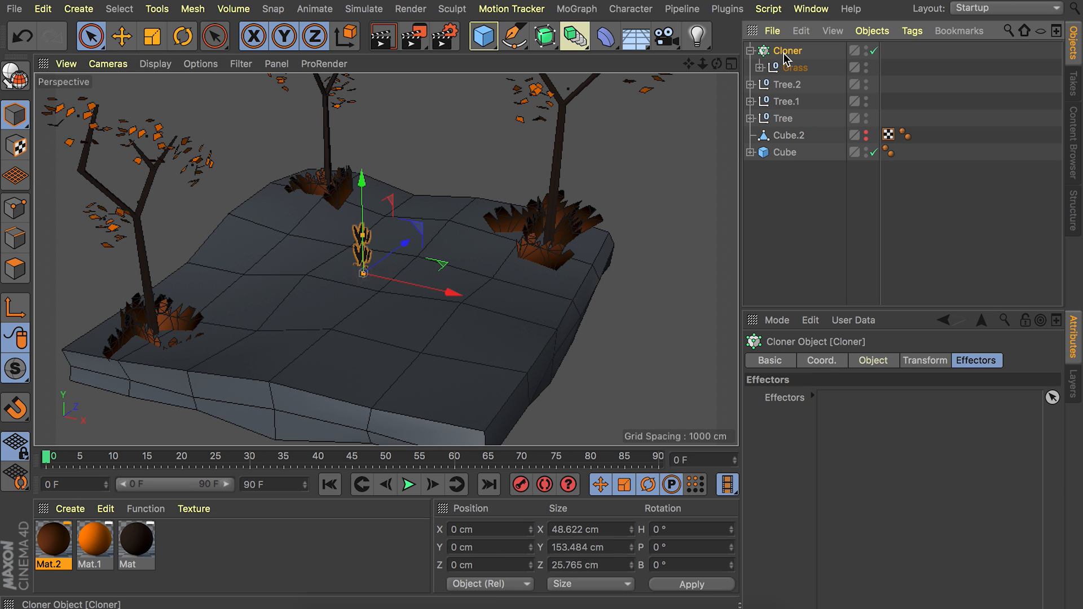
left_click(871, 360)
left_click(853, 402)
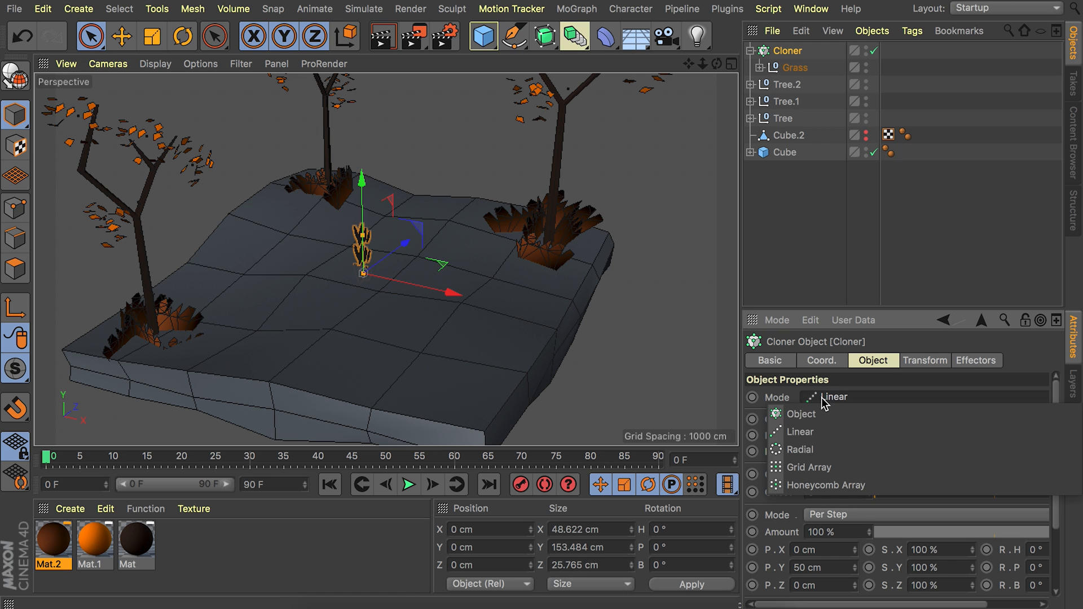
left_click(812, 411)
left_click_drag(789, 136, 855, 473)
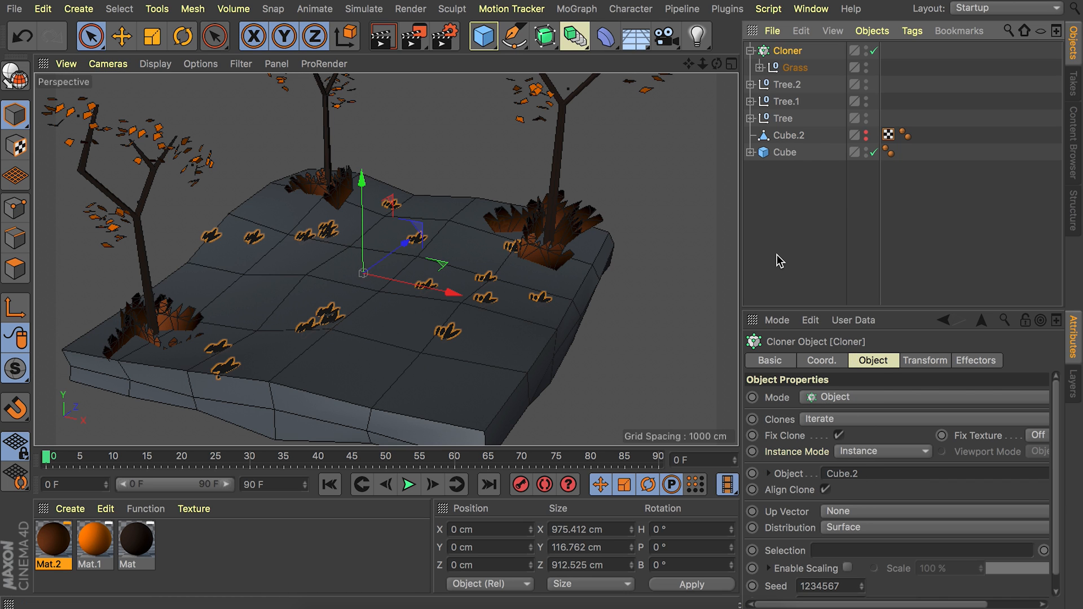
Turn off Align Clone so the grass clones stand upright, and inspect them across the slab.
right_click_drag(462, 319, 536, 250, "alt")
left_click_drag(536, 250, 464, 222, "alt")
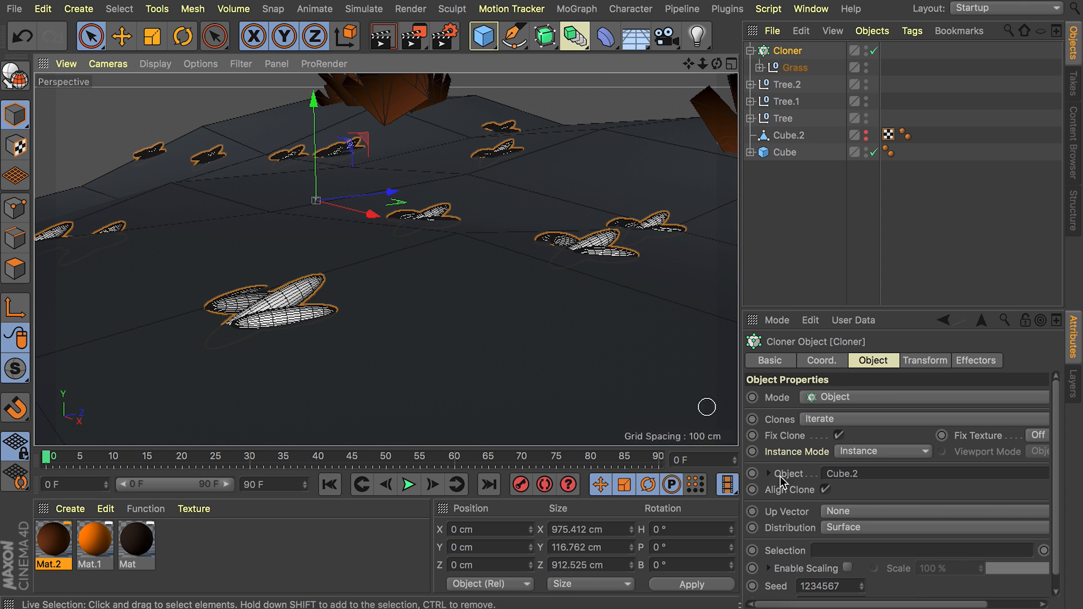
left_click(825, 490)
left_click_drag(515, 194, 493, 303, "alt")
right_click_drag(493, 296, 494, 295, "alt")
left_click_drag(489, 273, 540, 258, "alt")
left_click_drag(230, 254, 413, 252, "alt")
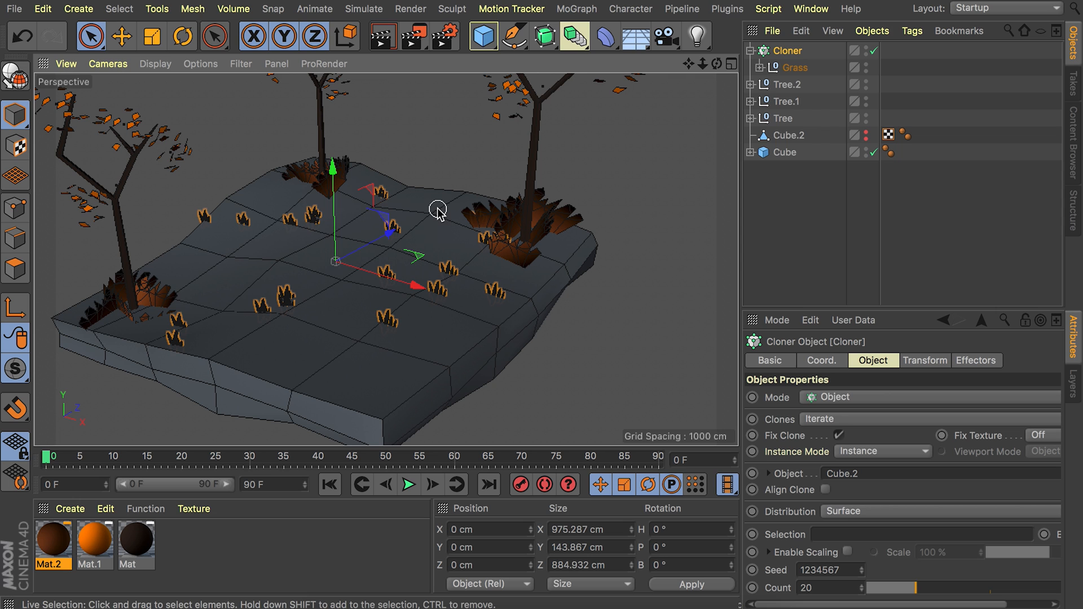
Add a Random effector to the grass cloner and turn off its position randomization.
left_click(576, 8)
mouse_move(649, 34)
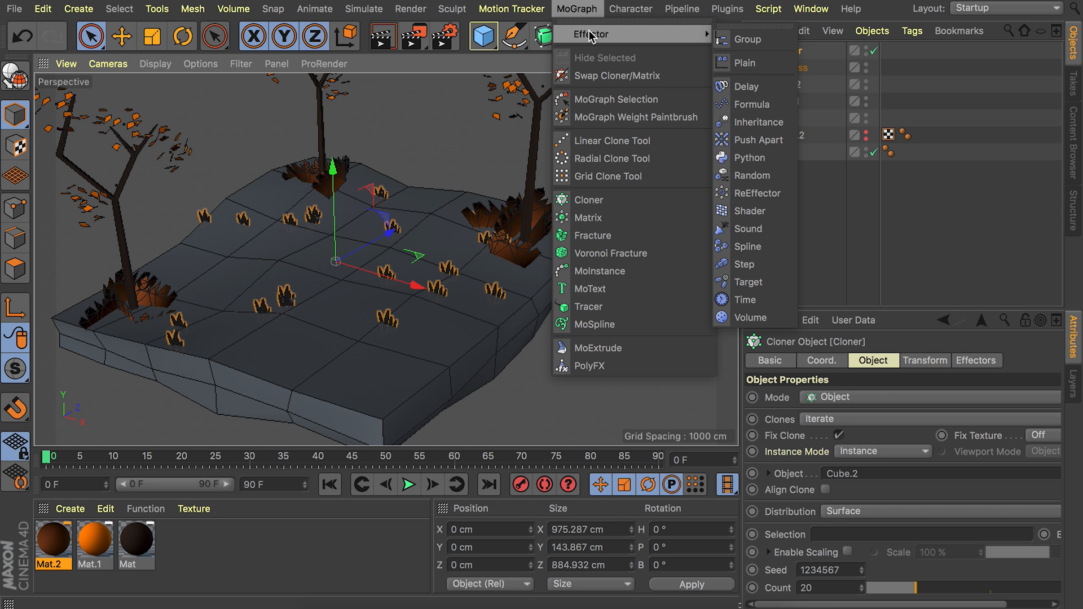
left_click(752, 175)
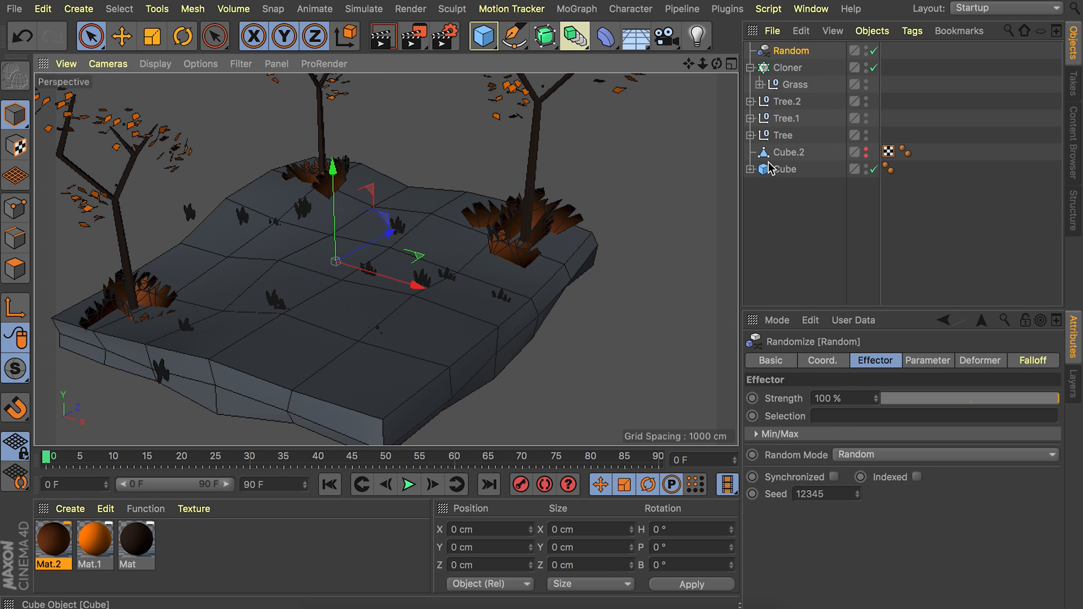
left_click(920, 365)
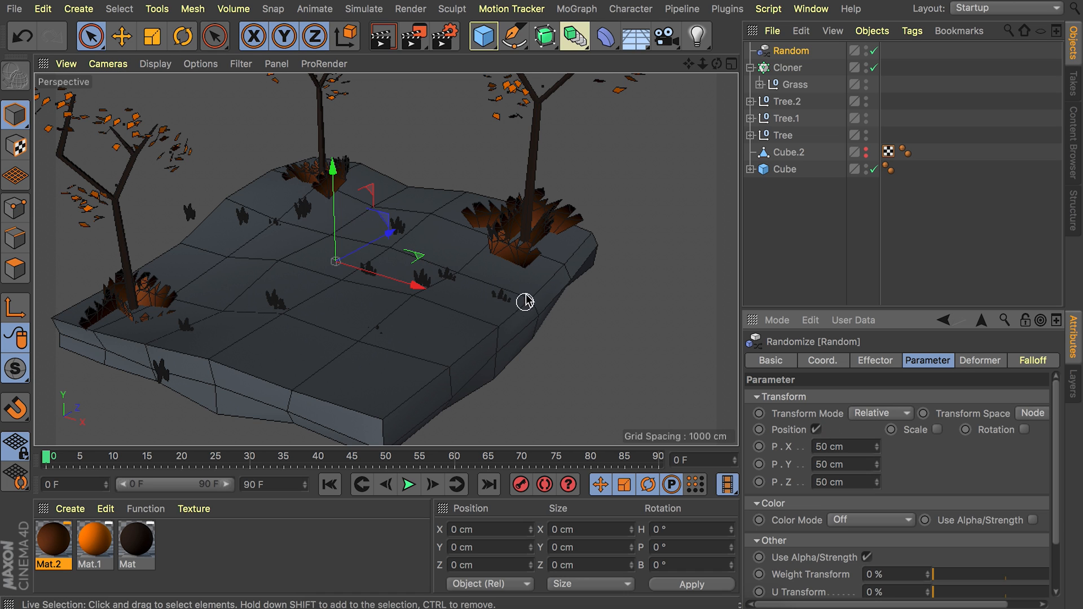
left_click(816, 429)
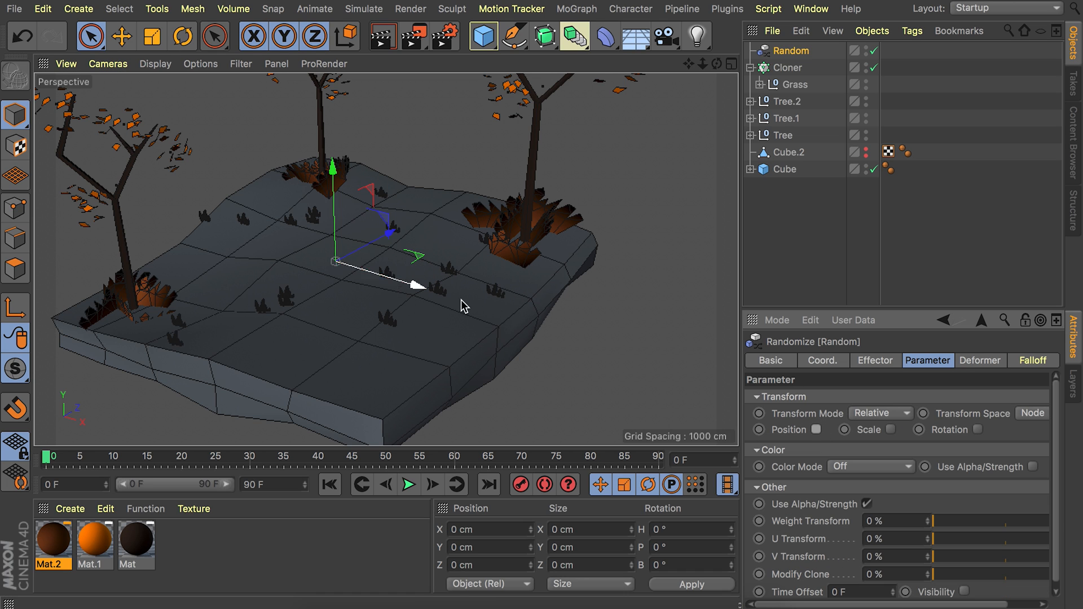
Enable uniform scale randomization in the Random effector with a scale of 0.2.
left_click(890, 430)
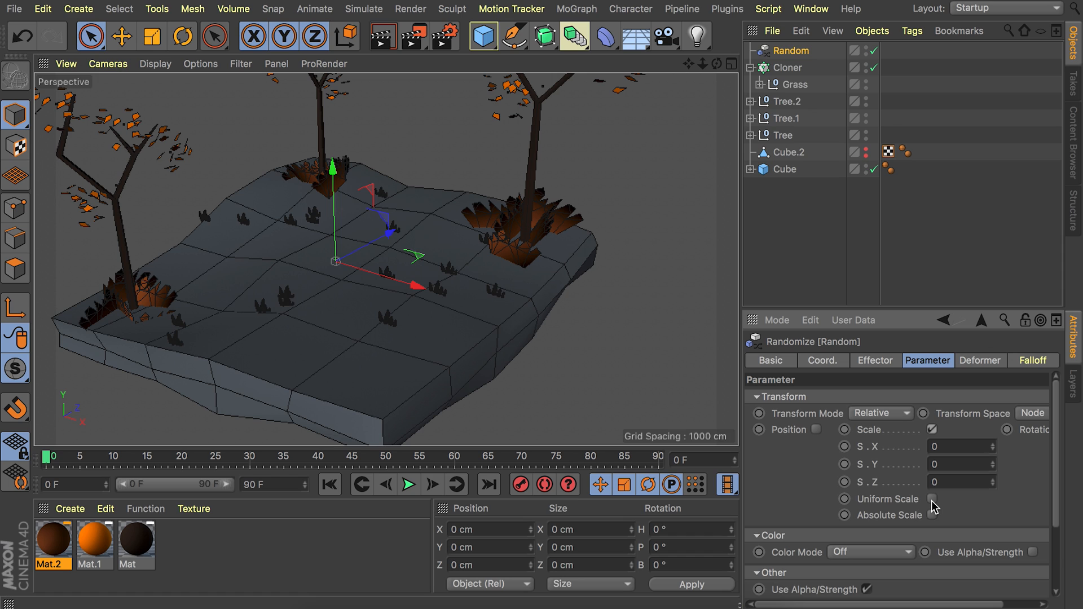
left_click(931, 499)
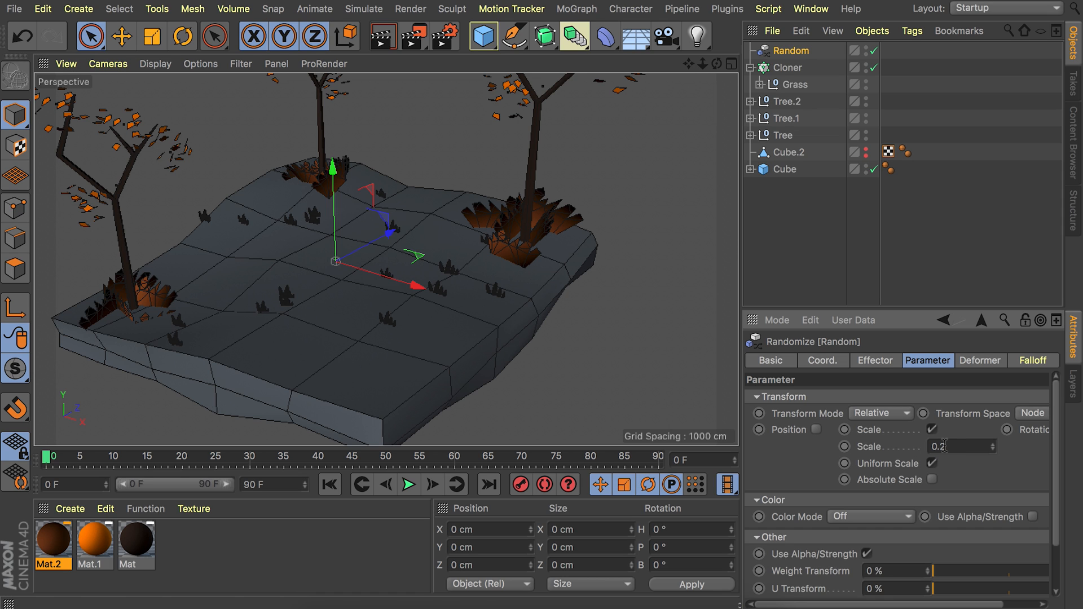
scroll(479, 260, "up", 5)
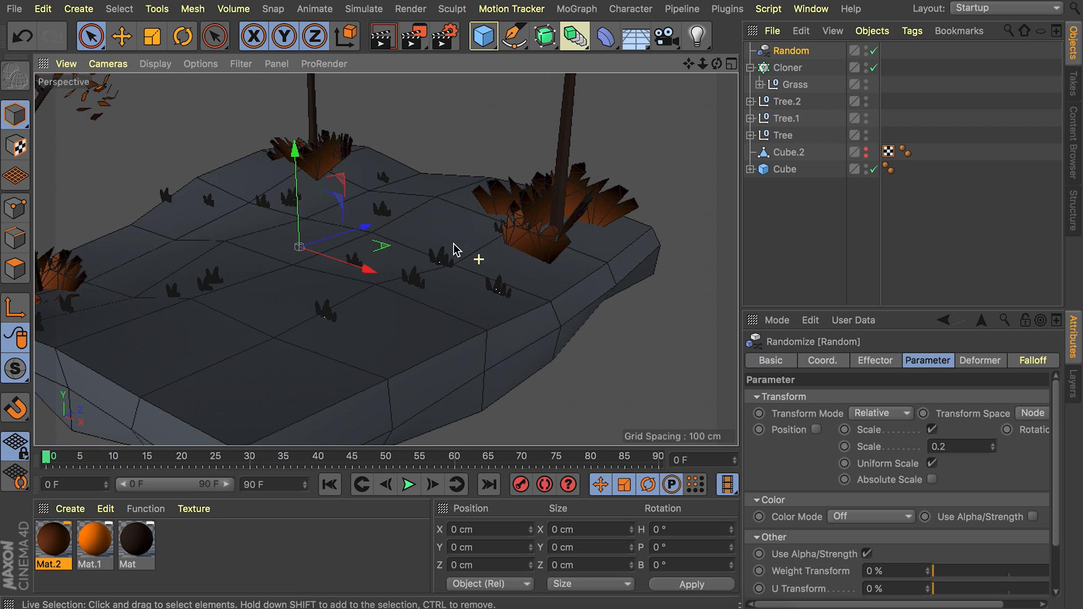
Enable rotation randomization in the Random effector with a heading rotation (R.H) of 40°.
left_click_drag(925, 605, 961, 605)
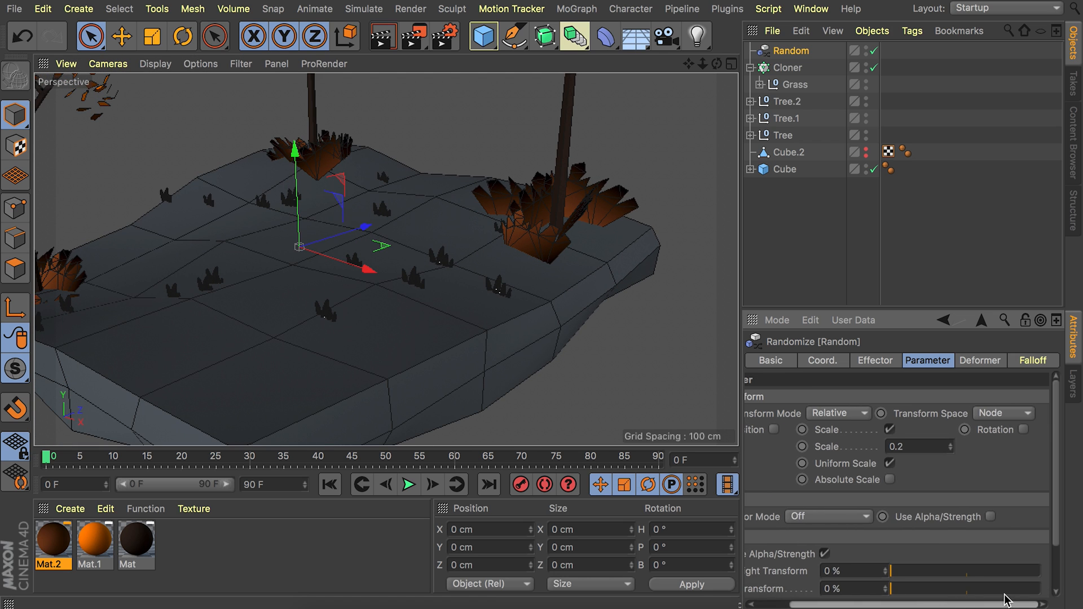
left_click(1023, 430)
left_click_drag(966, 605, 1001, 605)
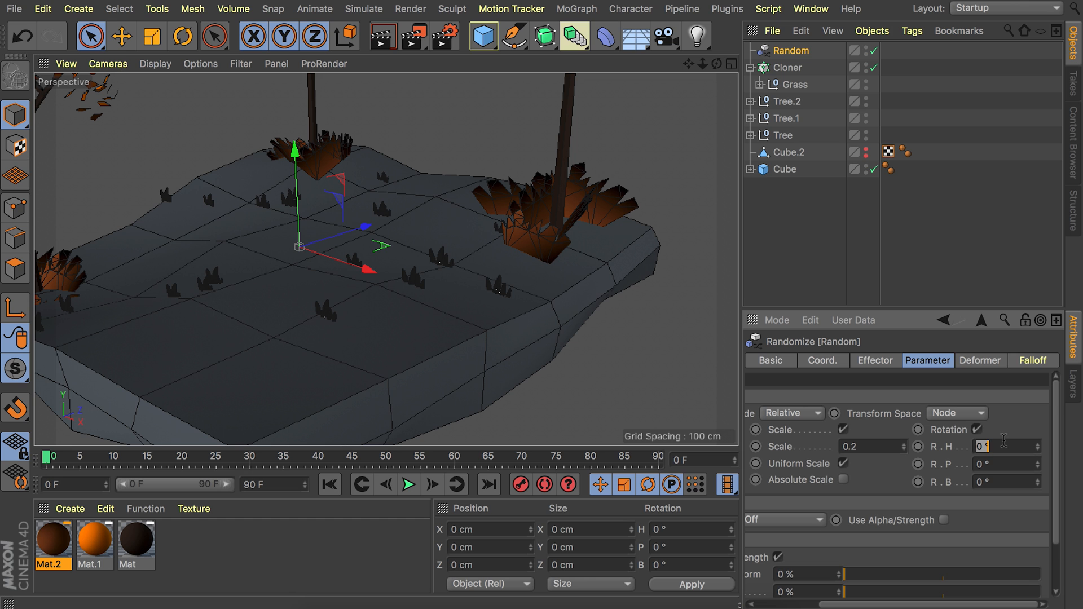
key("Return")
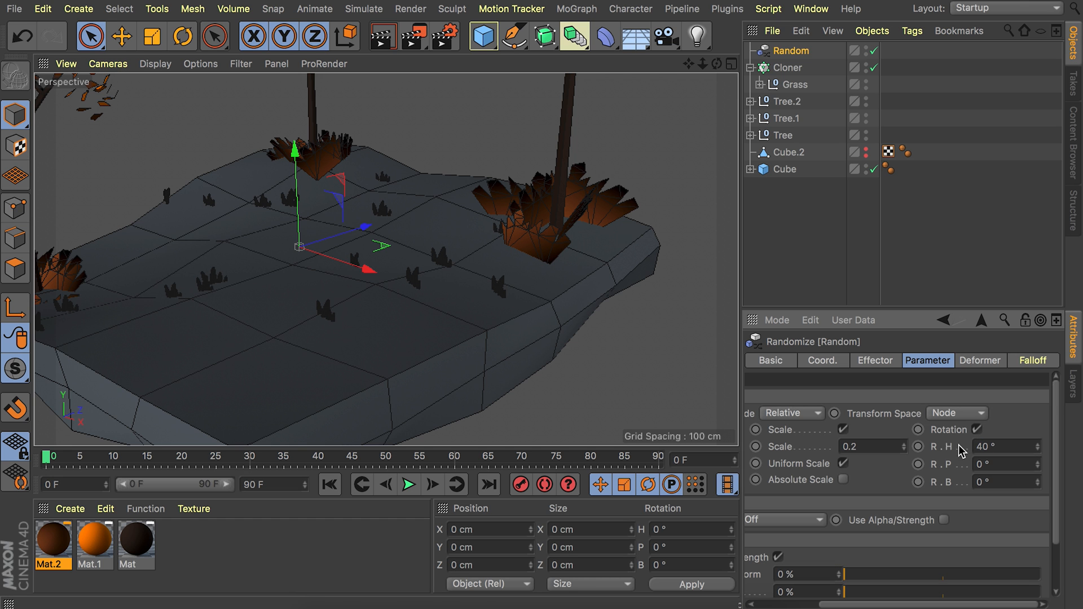
mouse_move(342, 229)
left_mouse_down("alt")
mouse_move(500, 229)
mouse_move(342, 229)
left_mouse_up("alt")
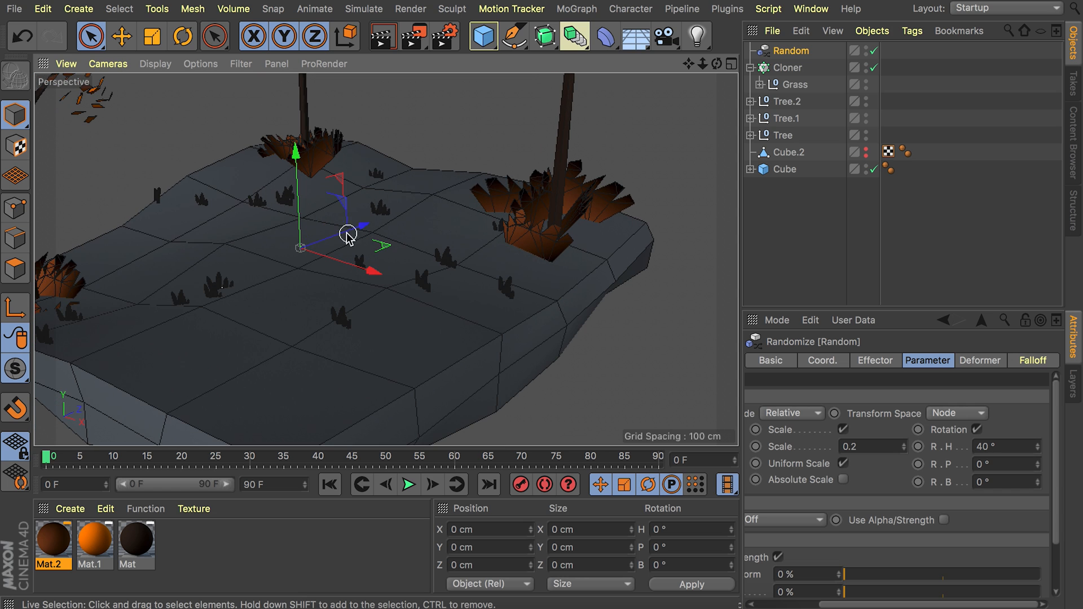
Create a new material and disable its Reflectance channel.
double_click(187, 551)
double_click(62, 542)
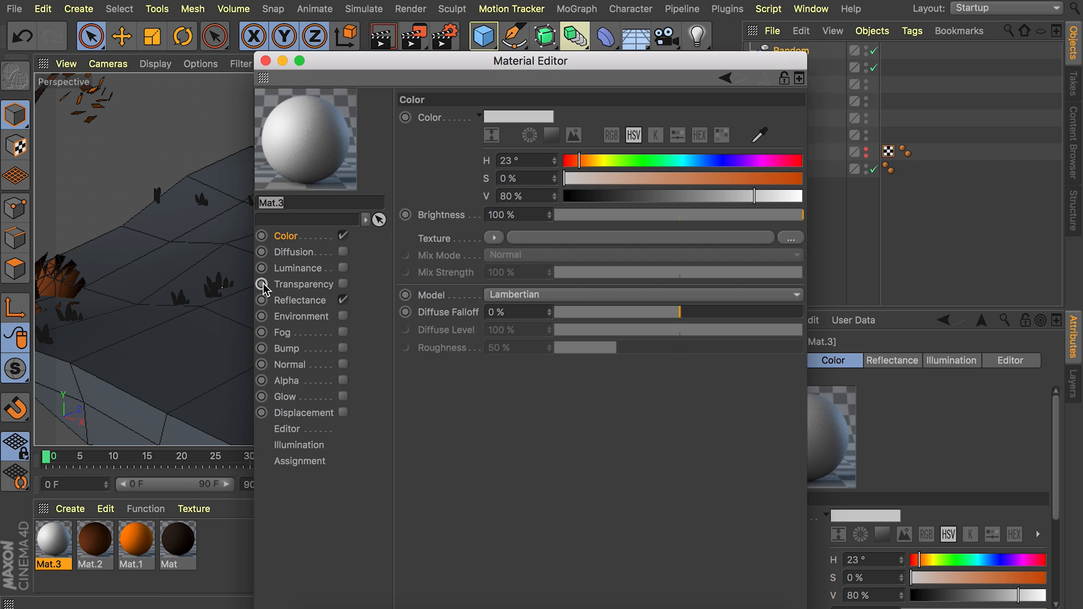
left_click(343, 300)
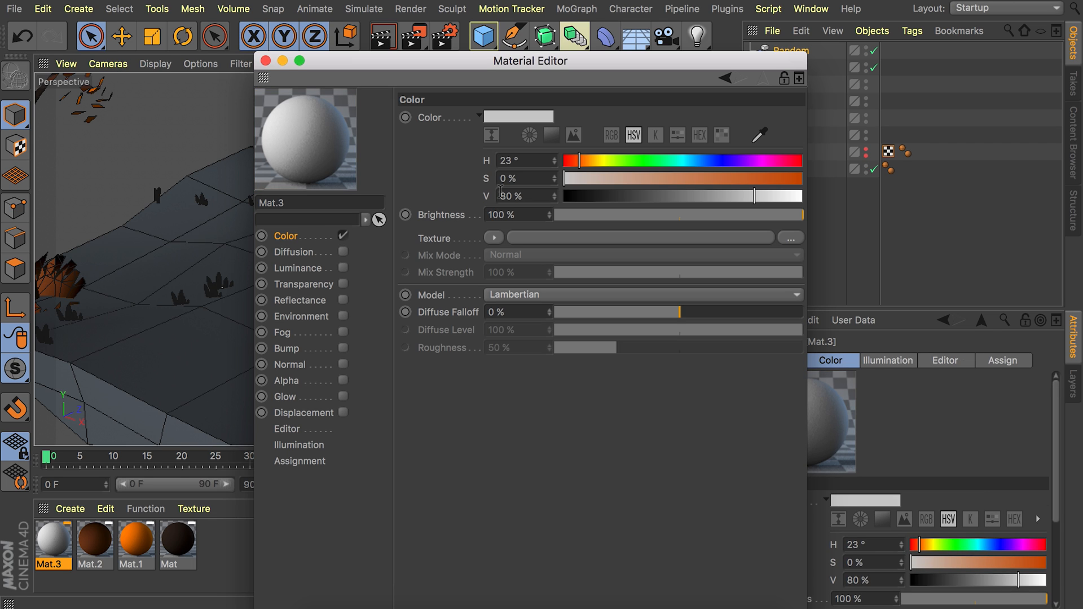
Set the new material's color to dark brown with H 32°, S 50% and V 32%.
double_click(532, 157)
type("32")
key("Tab")
type("50")
key("Tab")
type("32")
key("Return")
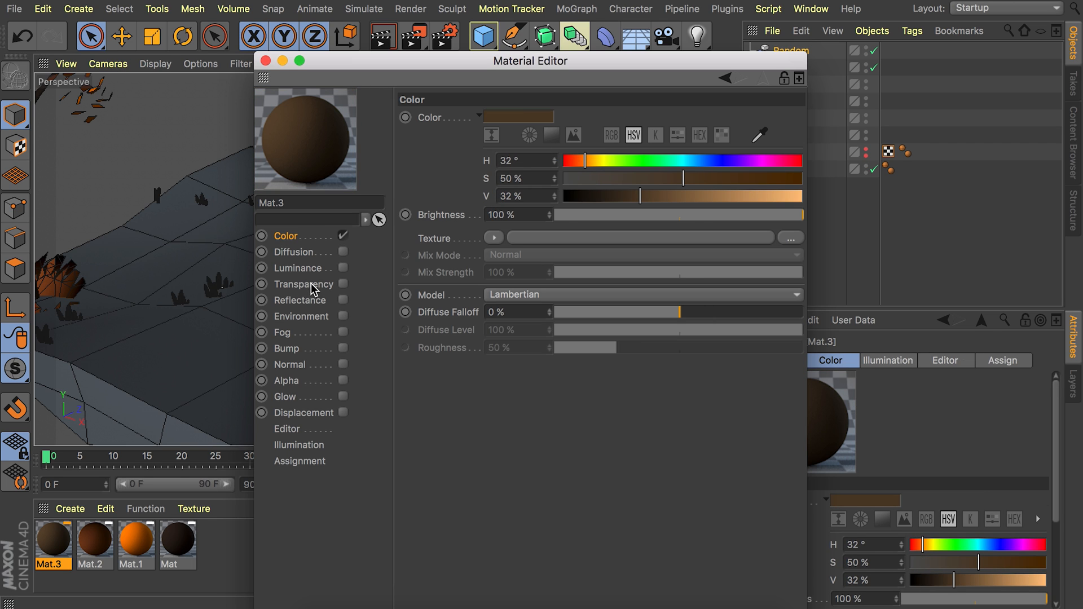
Enable transparency on the brown material with a brightness of 75%, then close the Material Editor.
left_click(341, 285)
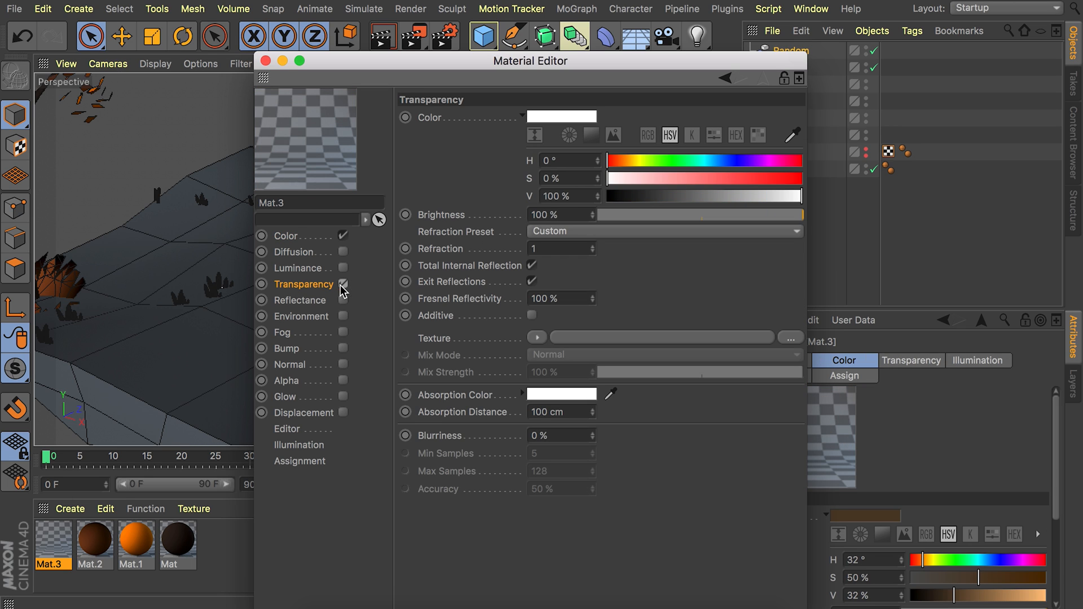
left_click_drag(808, 215, 755, 220)
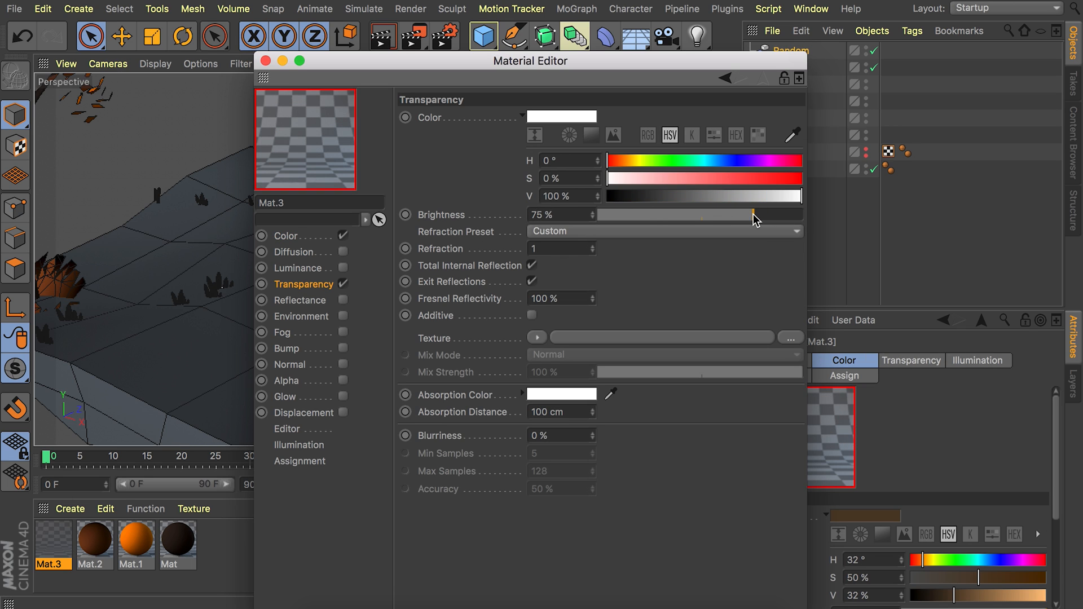
left_click(265, 60)
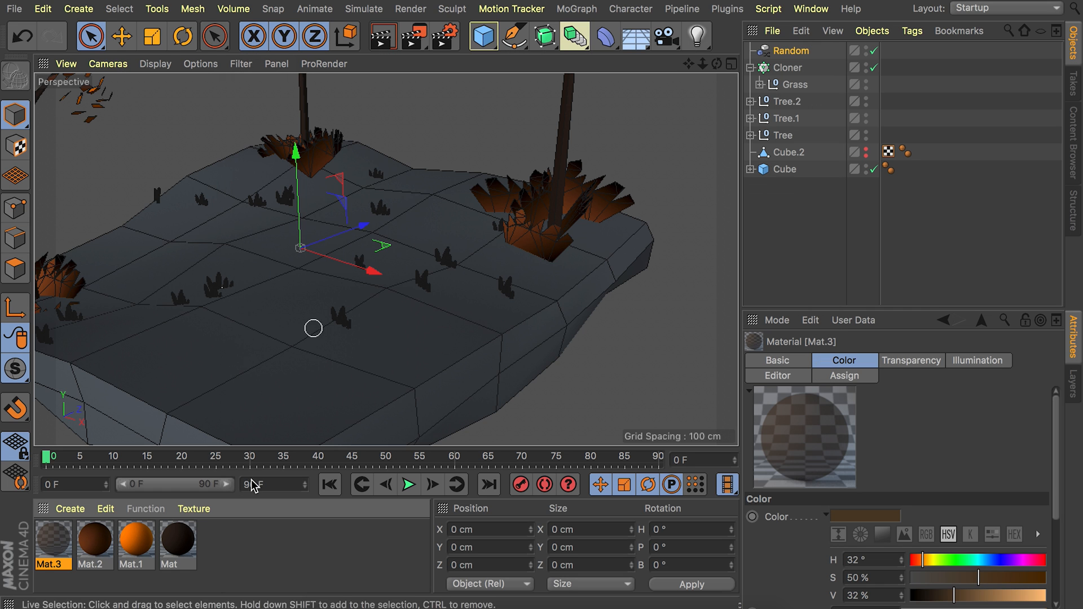
Apply the transparent brown material to the Grass null and render the view to check the tufts.
left_click_drag(286, 401, 795, 86)
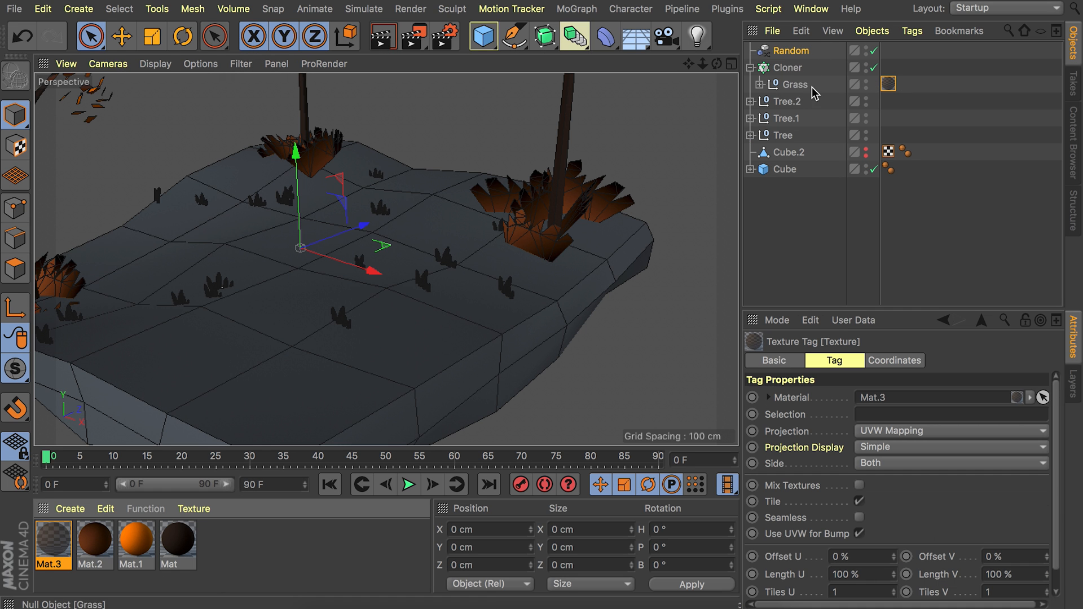
key("ctrl+r")
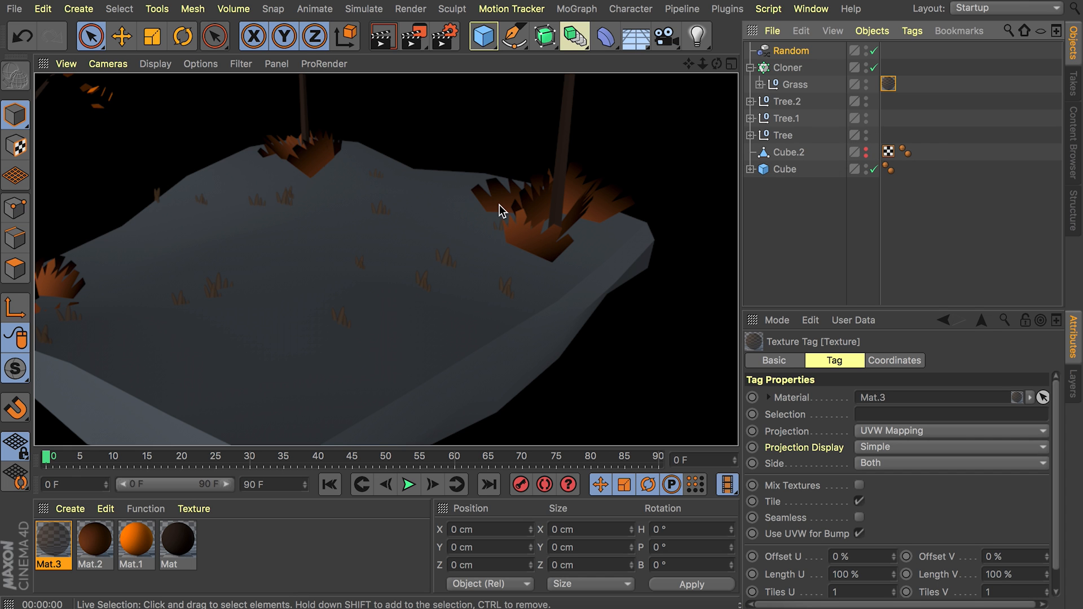
left_click_drag(481, 210, 471, 230, "alt")
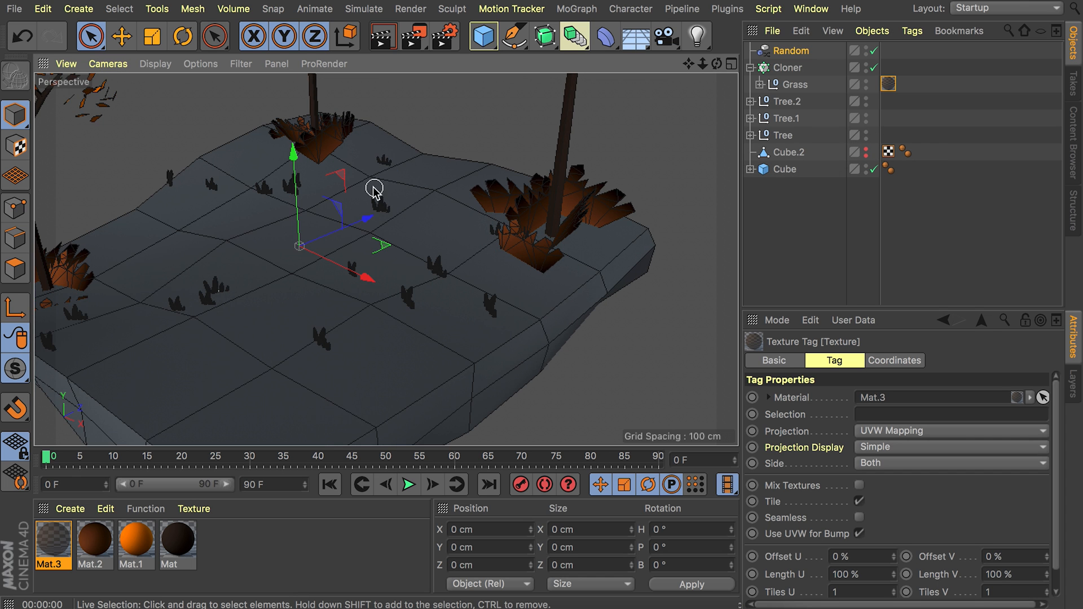
scroll(374, 190, "down", 5)
key("ctrl+r")
Invert the knots of the color gradient in Mat.2, close the Material Editor, and render the view to check the bushes.
double_click(90, 550)
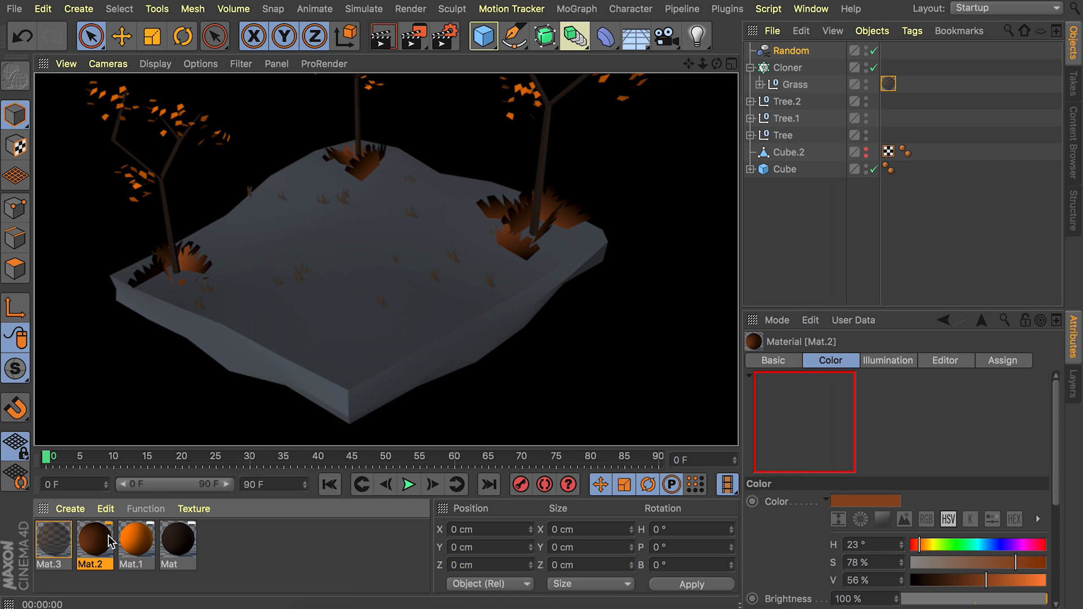
left_click(288, 236)
left_click(504, 275)
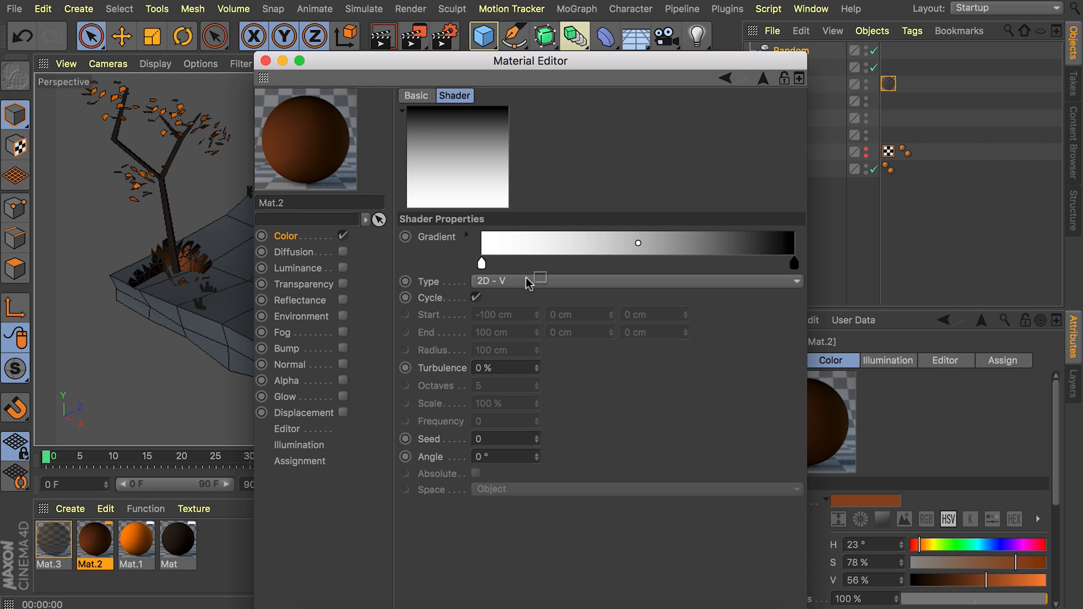
right_click(551, 247)
left_click(587, 251)
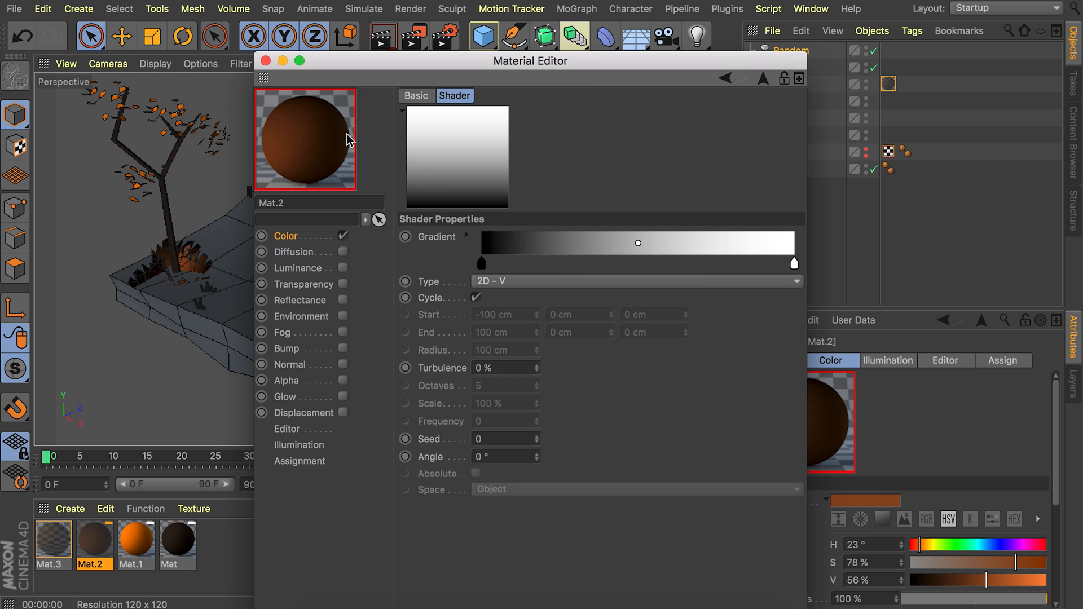
left_click(265, 60)
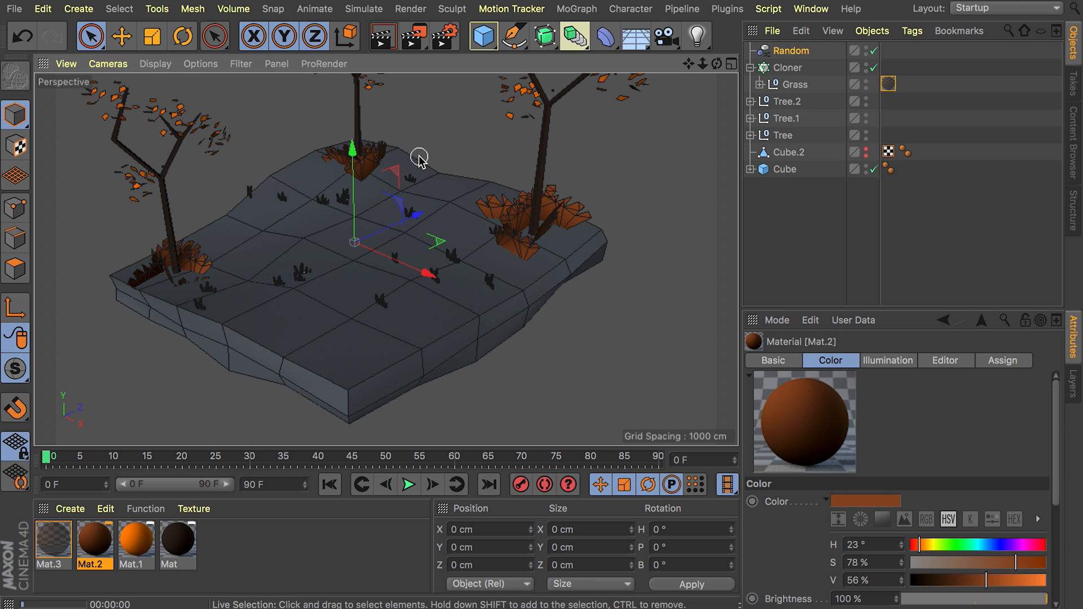
key("ctrl+r")
left_click(915, 260)
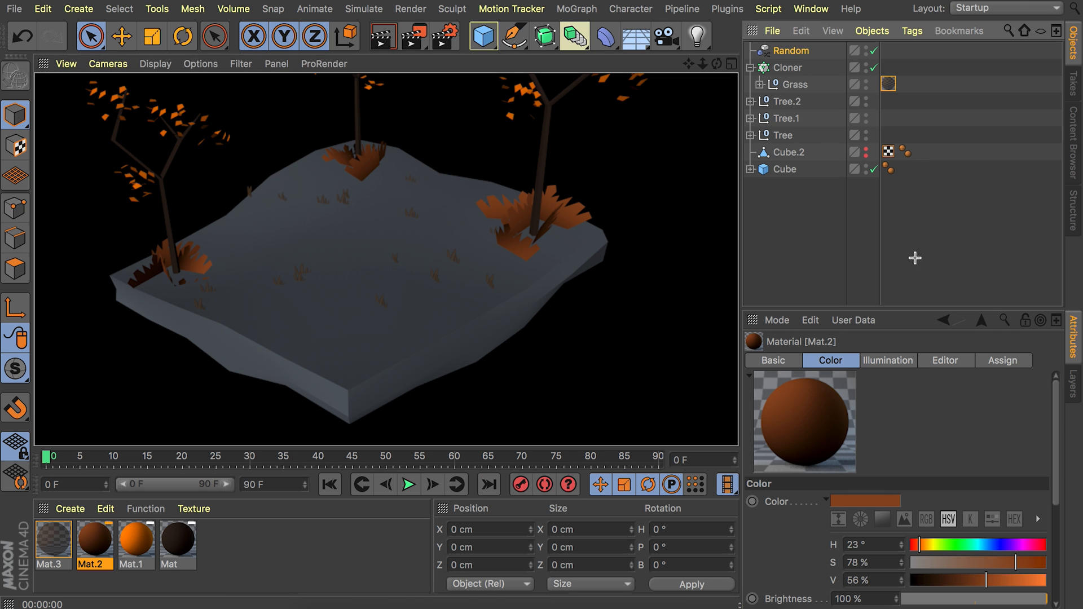
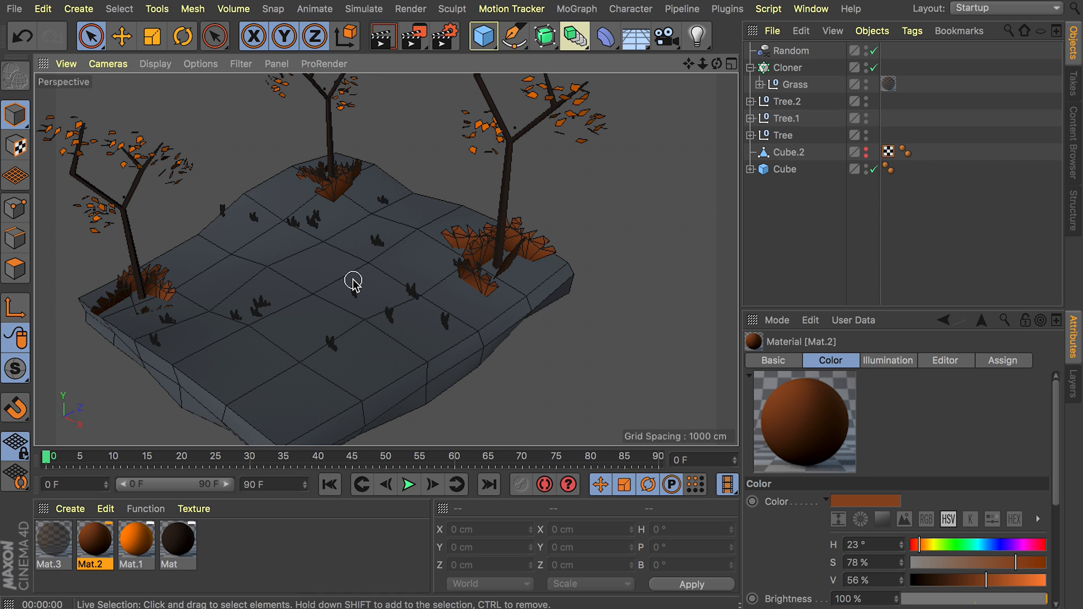
Add a Platonic object, raise it above the slab to about Y 285 cm, and make it editable.
left_click(483, 36)
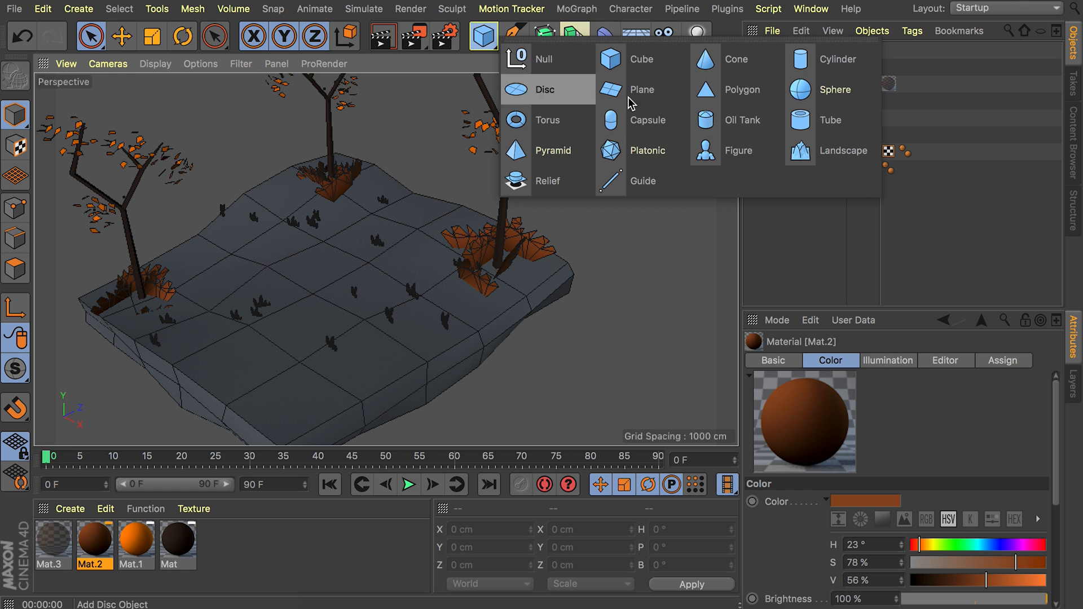
left_click(659, 155)
left_click_drag(314, 209, 330, 127)
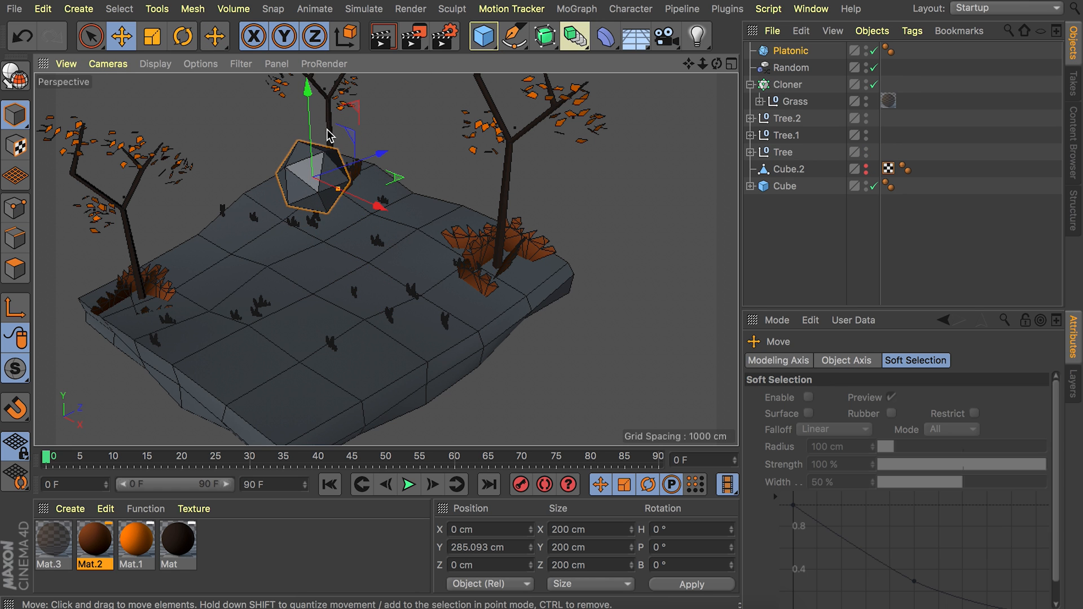
scroll(330, 136, "up", 8)
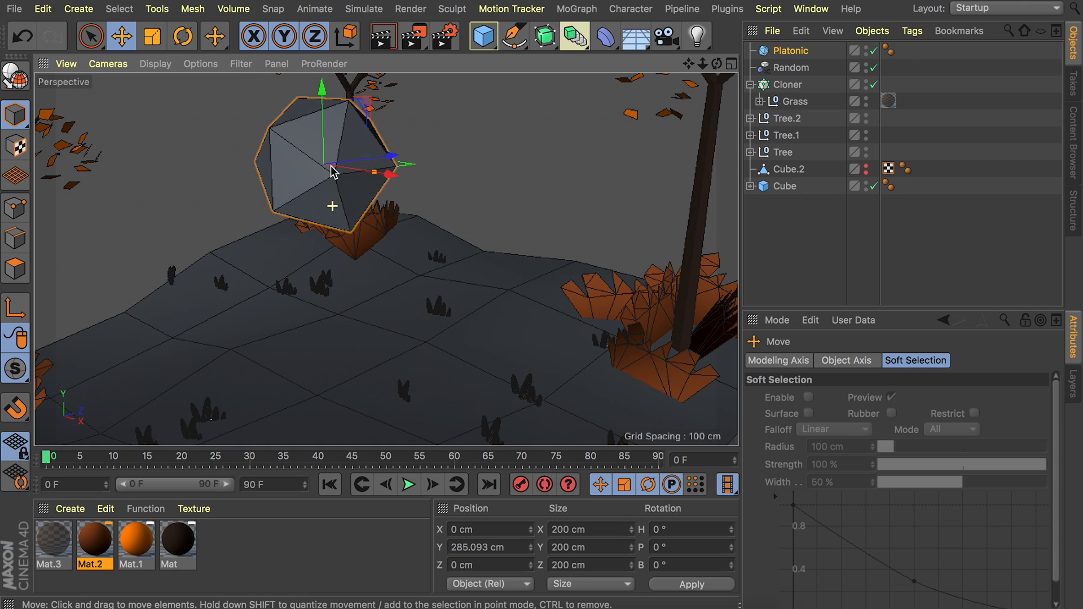
key("c")
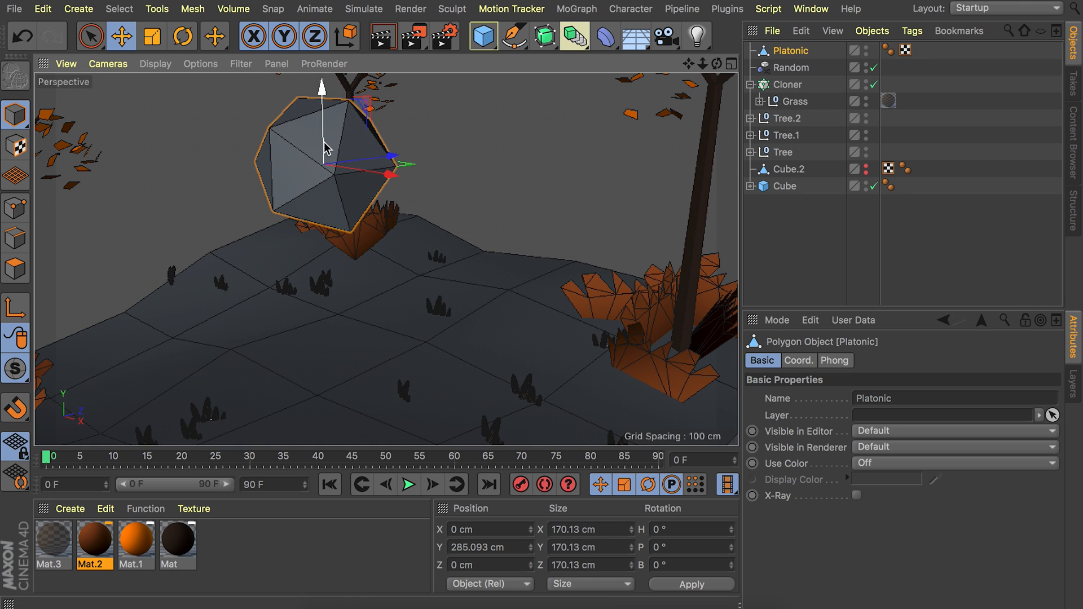
Deform the Platonic into an irregular rock with the Brush tool in Smear mode, using a 100 cm radius.
left_click(17, 269)
right_click(205, 126)
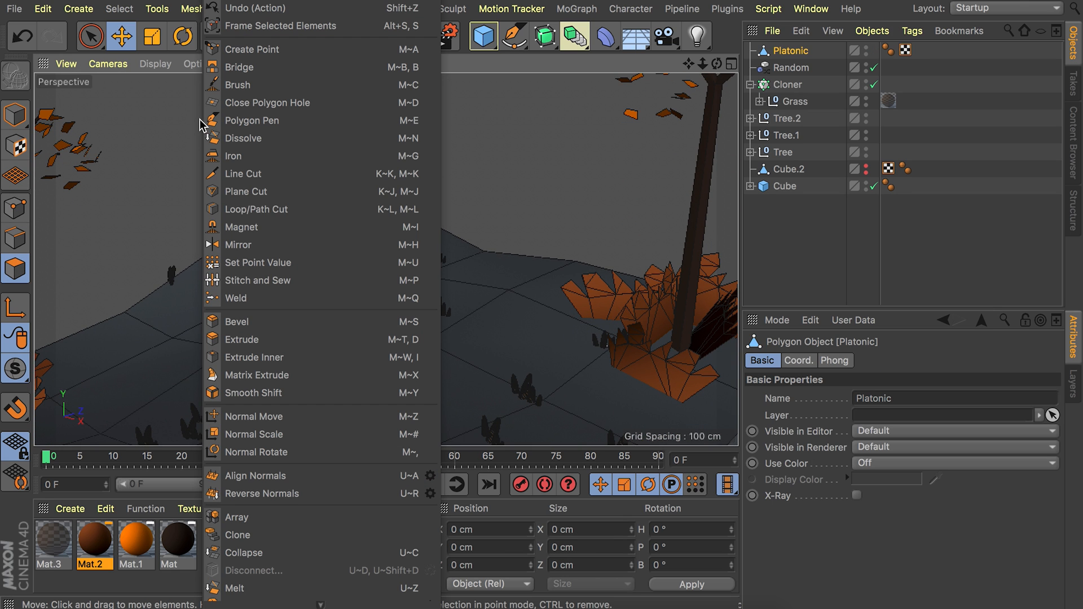
left_click(248, 86)
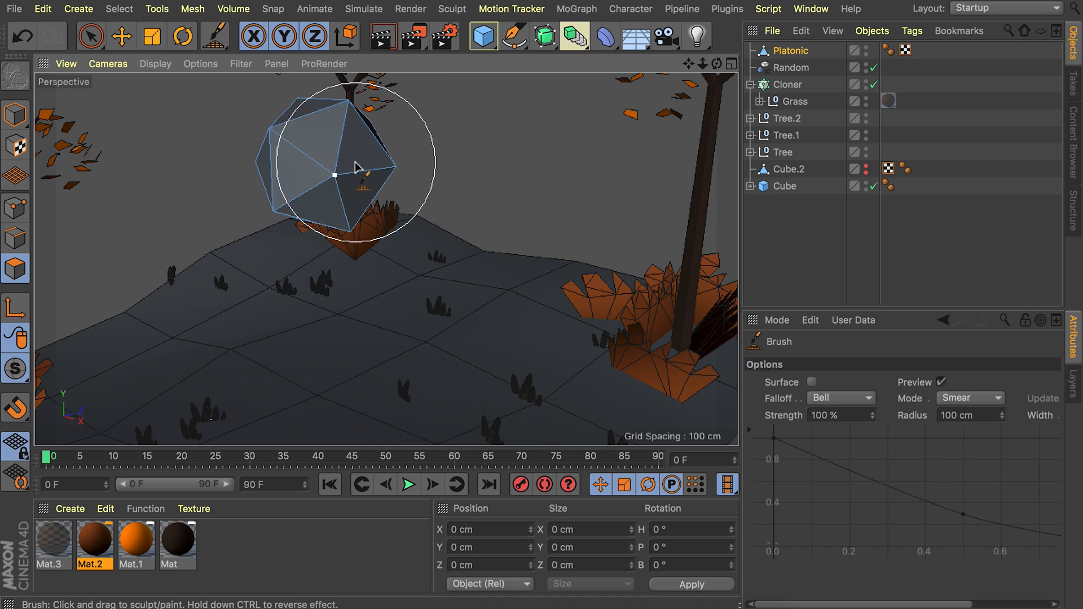
scroll(310, 181, "down", 3)
mouse_move(390, 160)
left_mouse_down()
mouse_move(402, 219)
mouse_move(367, 218)
mouse_move(563, 197)
left_mouse_up()
mouse_move(206, 303)
left_mouse_down()
mouse_move(242, 275)
mouse_move(212, 227)
left_mouse_up()
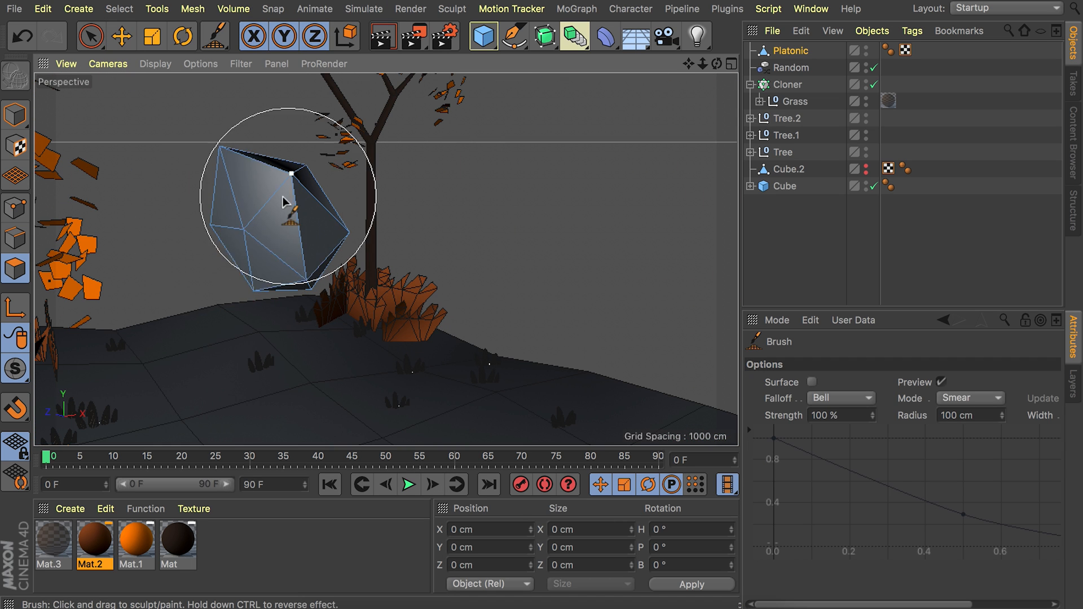
left_click_drag(288, 196, 140, 222, "alt")
left_click(16, 115)
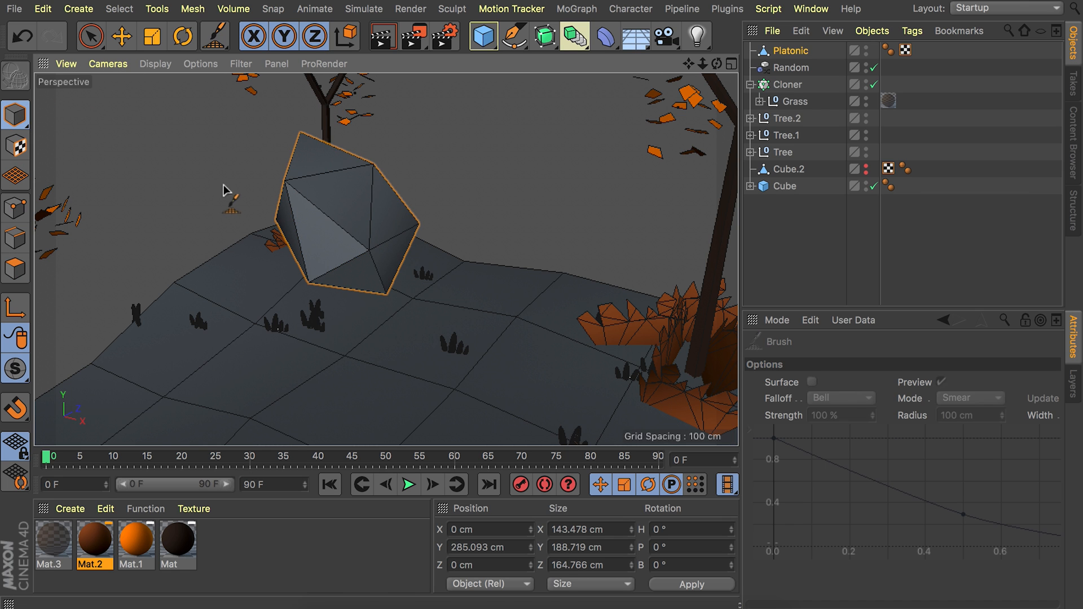
Scale the rock down to about 22 × 29 × 26 cm and lower it to about Y 18 cm.
key("e")
left_click_drag(355, 170, 376, 368)
middle_click_drag(382, 366, 447, 228, "alt")
key("t")
left_click_drag(514, 263, 0, 377)
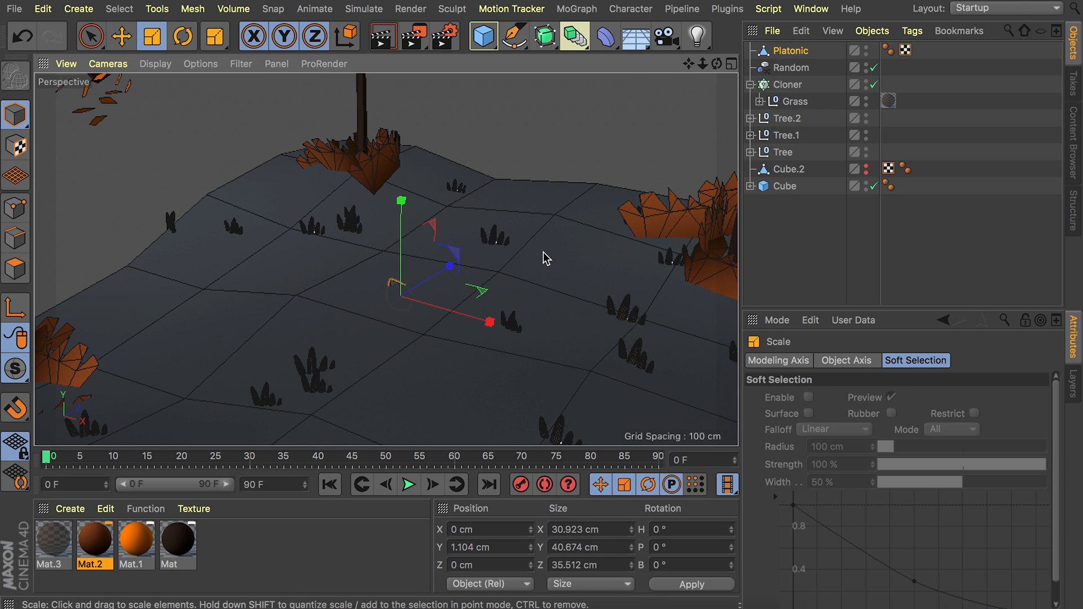
key("e")
mouse_move(403, 249)
left_mouse_down()
mouse_move(403, 240)
mouse_move(393, 271)
mouse_move(406, 250)
left_mouse_up()
key("t")
key("e")
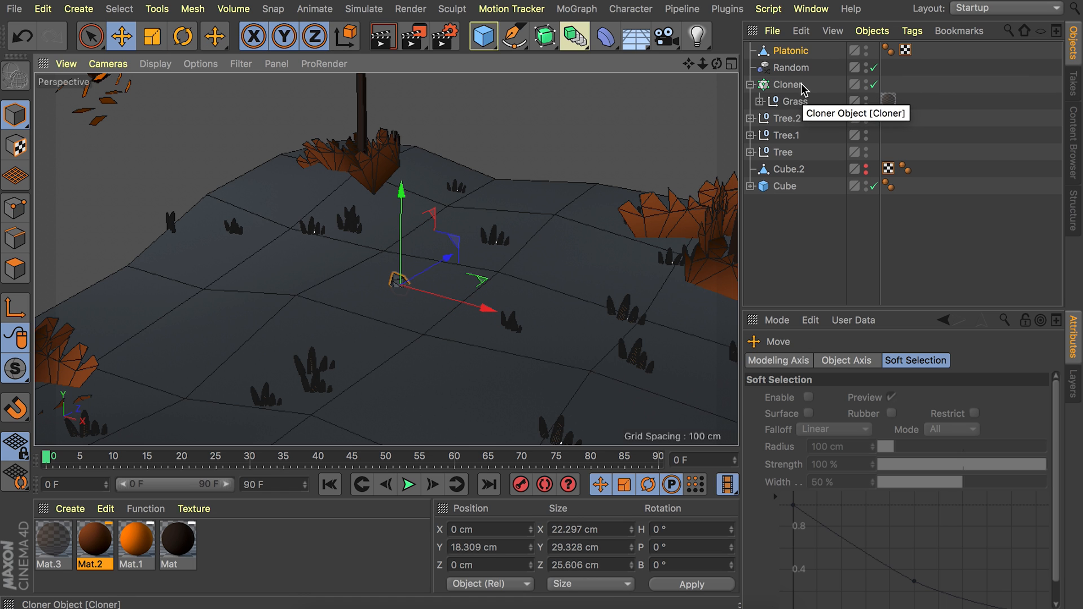
Add a second MoGraph Cloner and place the Platonic rock inside it.
left_click(576, 9)
left_click(618, 199)
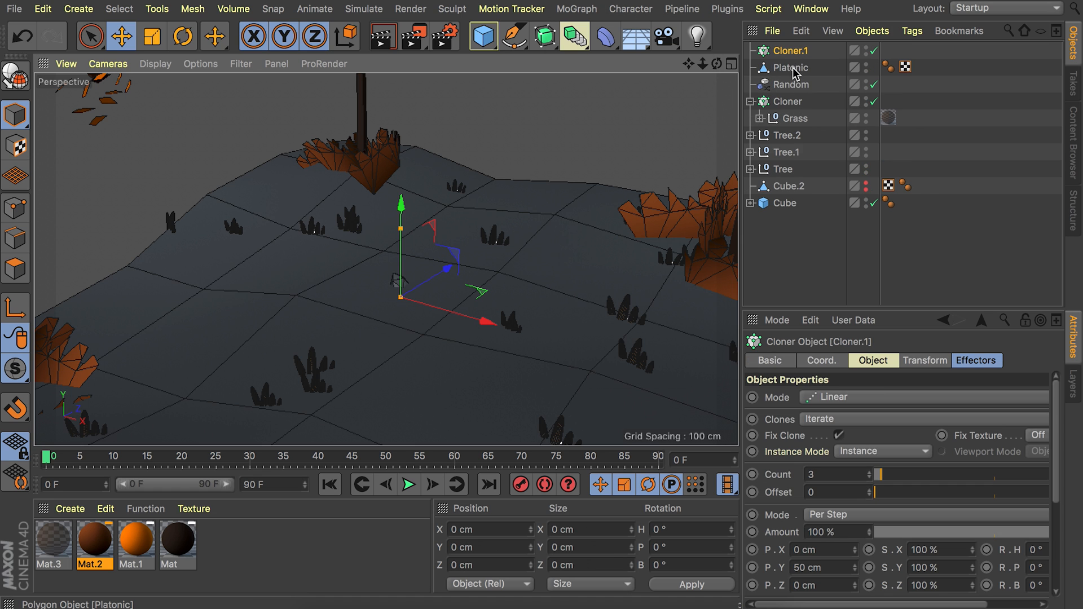
left_click_drag(792, 67, 797, 55)
left_click(796, 52)
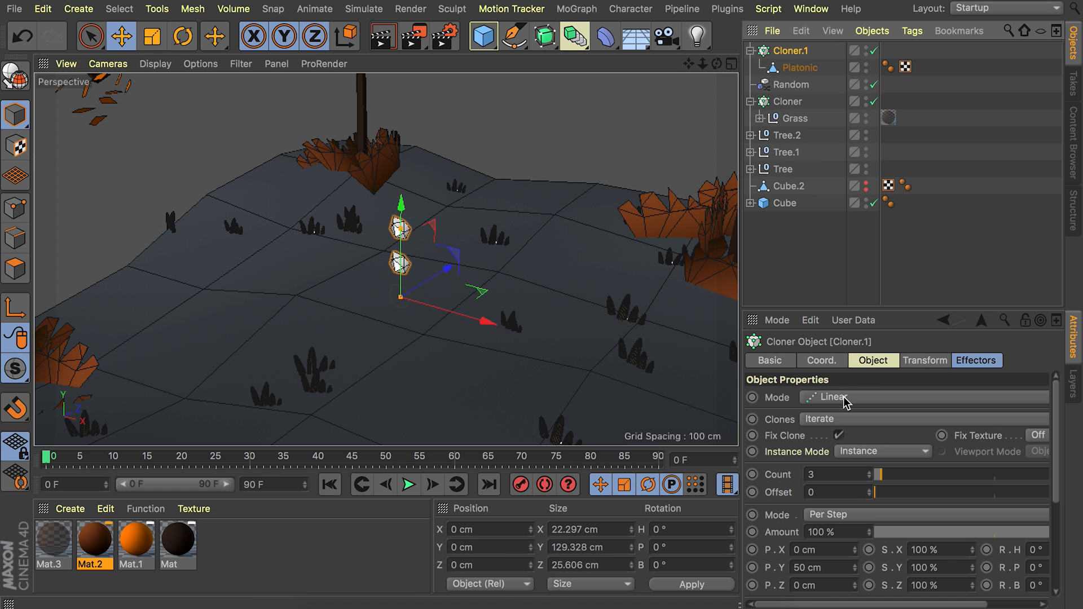
Set the new cloner's mode to Object and use Cube.2 as its distribution object.
left_click(839, 399)
left_click(819, 415)
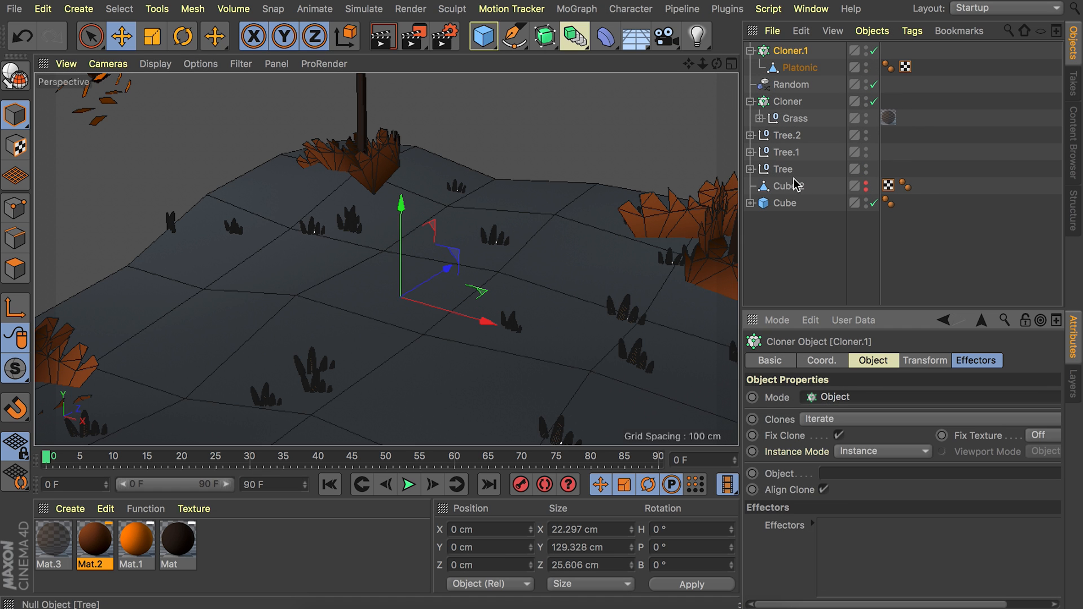
left_click_drag(789, 185, 843, 346)
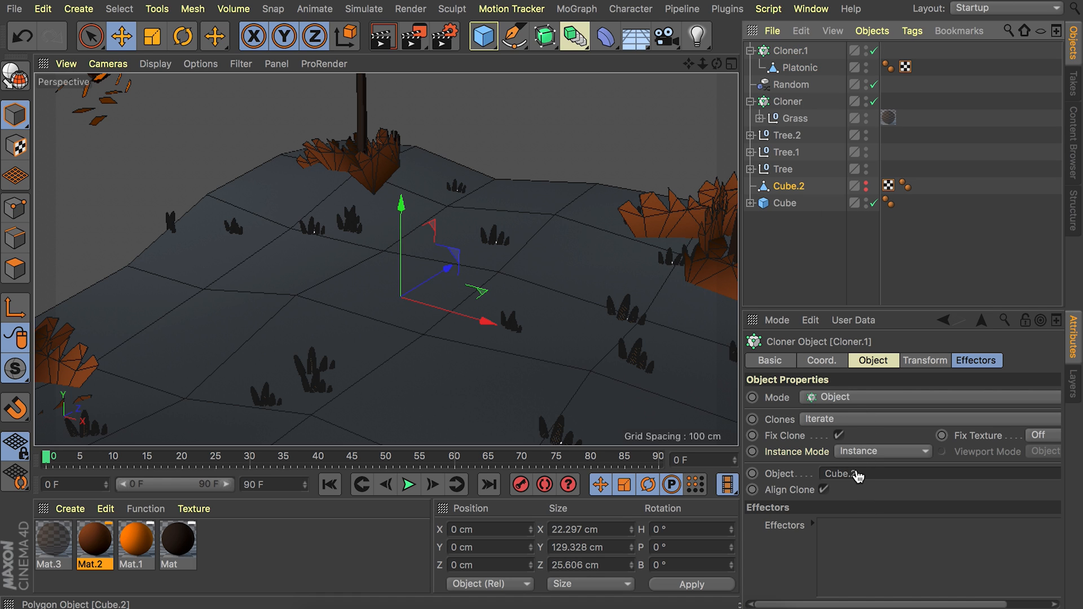
left_click_drag(858, 476, 855, 473)
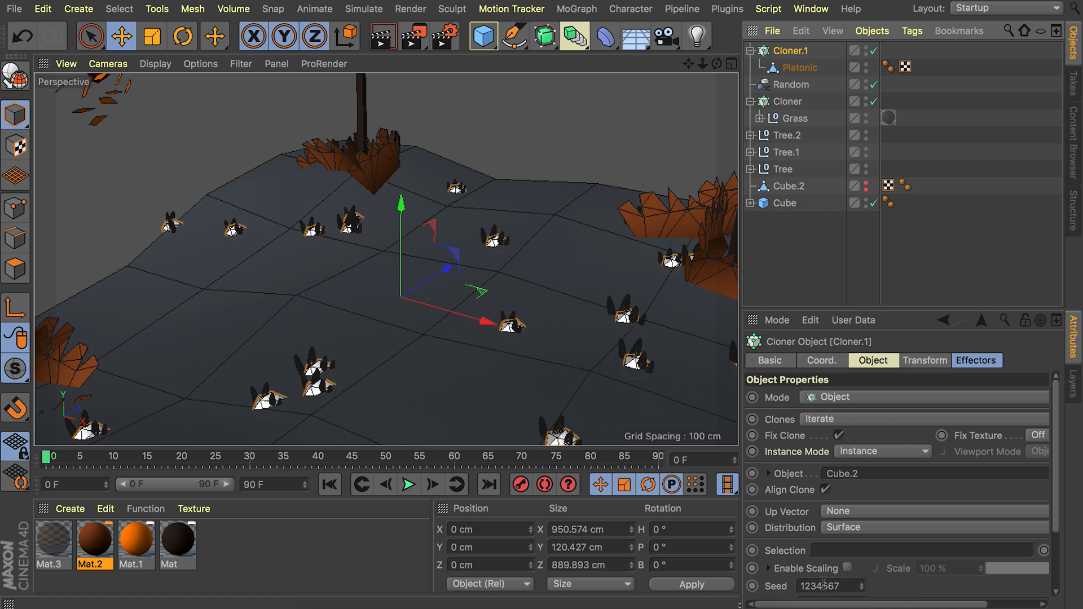
Set the rock cloner's count to 30 and its seed to 1234570.
left_click(859, 586)
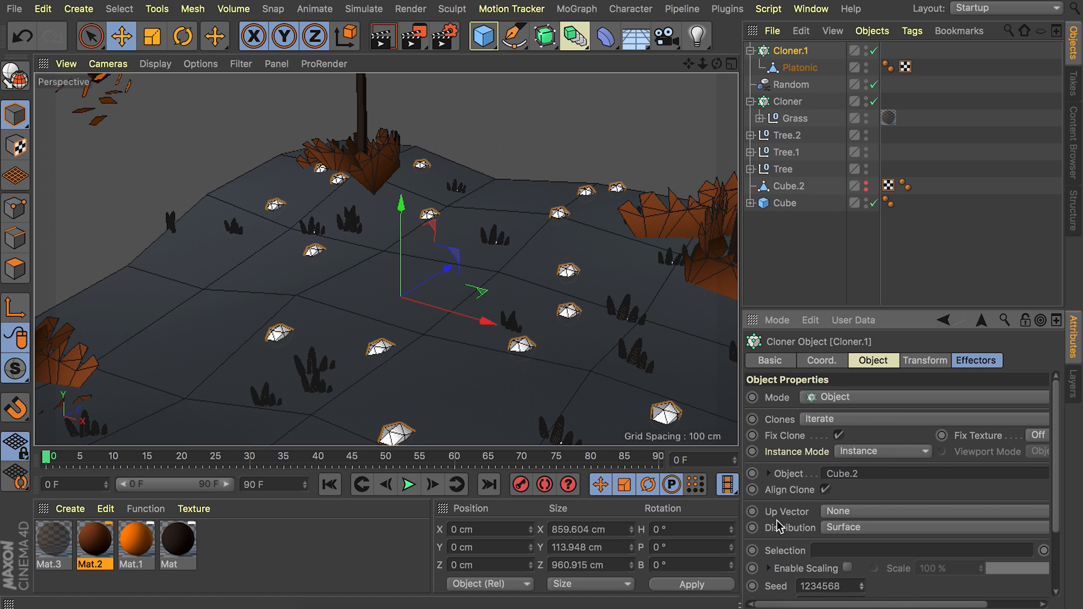
scroll(778, 526, "down", 2)
left_click(810, 557)
type("3")
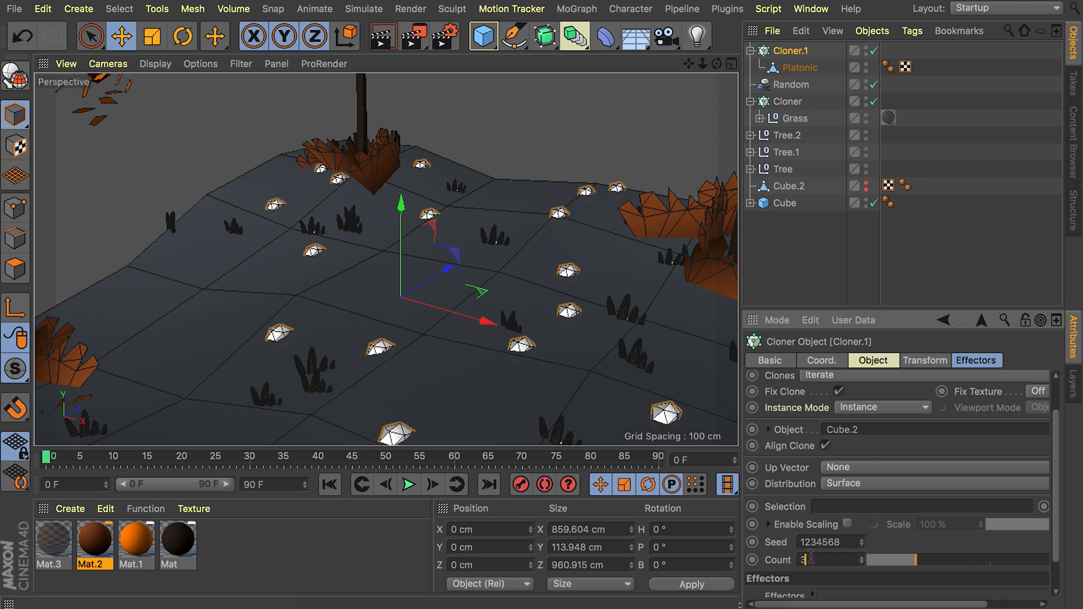
type("0")
key("Return")
key("h")
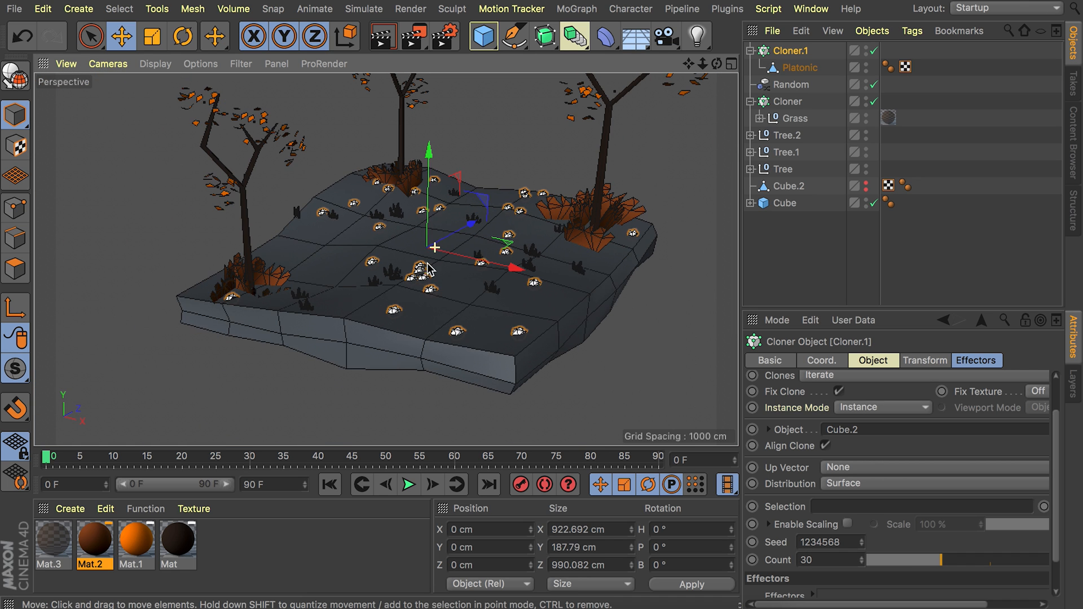
left_click(861, 540)
left_click(861, 540)
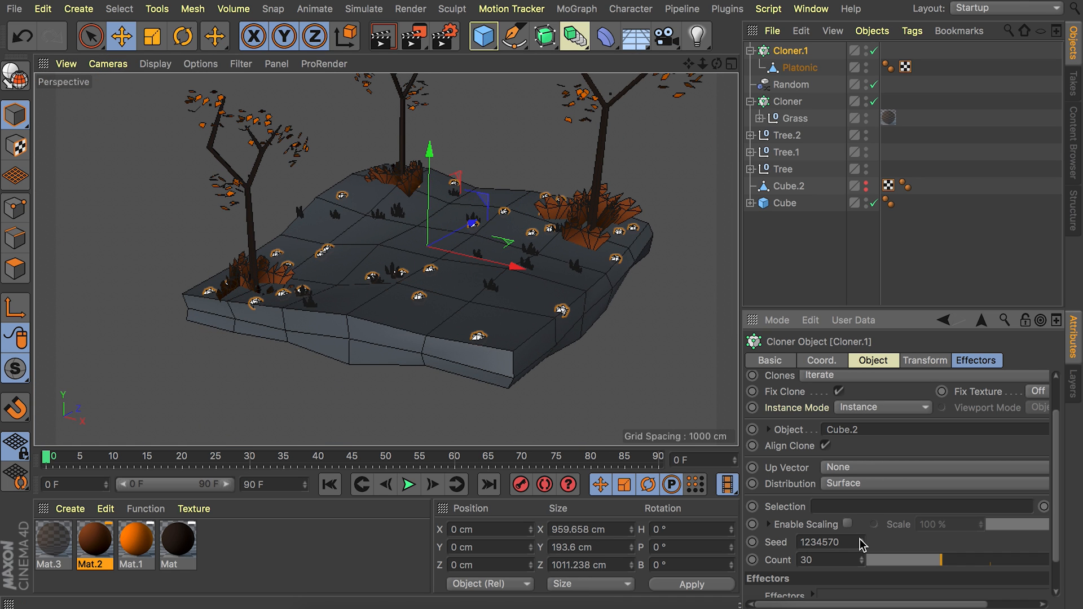
left_click_drag(561, 261, 451, 256, "alt")
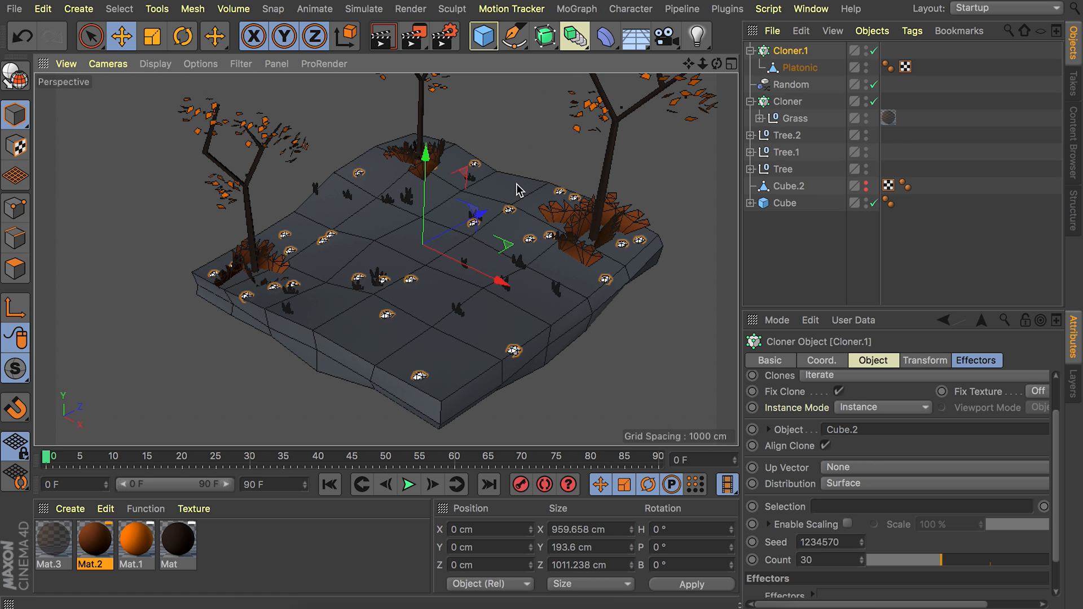
Add a Random effector to the rock cloner with position off and a uniform scale of 0.8.
left_click(576, 9)
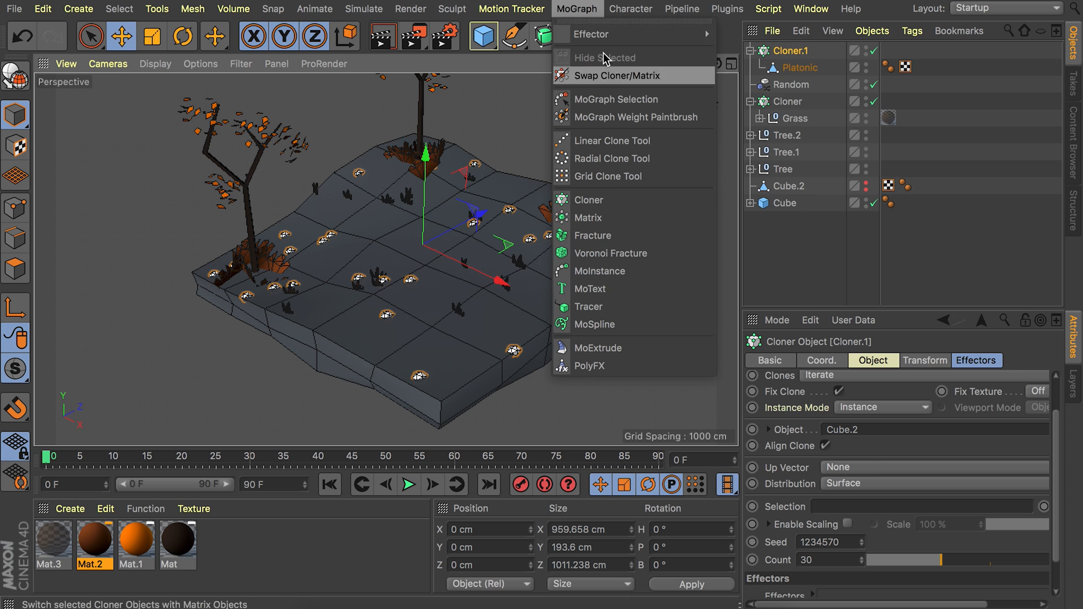
mouse_move(649, 34)
left_click(761, 186)
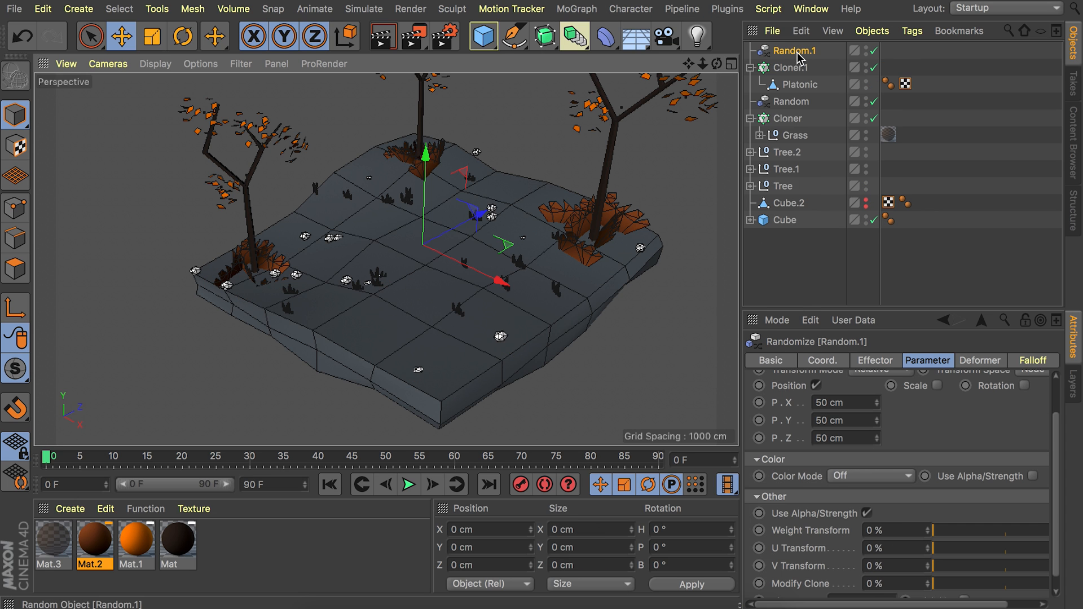
left_click(815, 385)
left_click(891, 424)
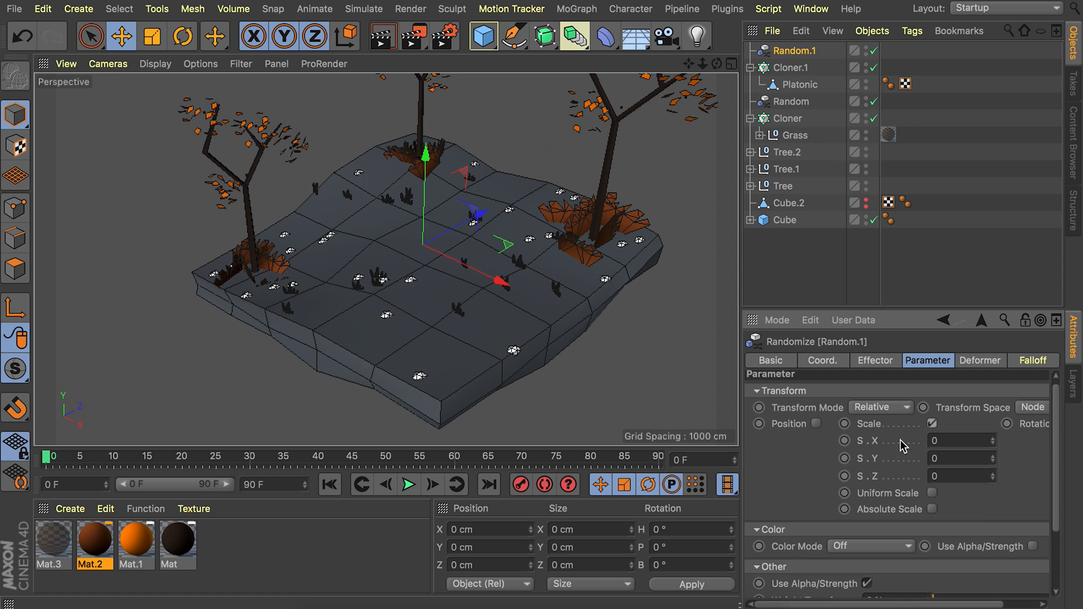
left_click(932, 493)
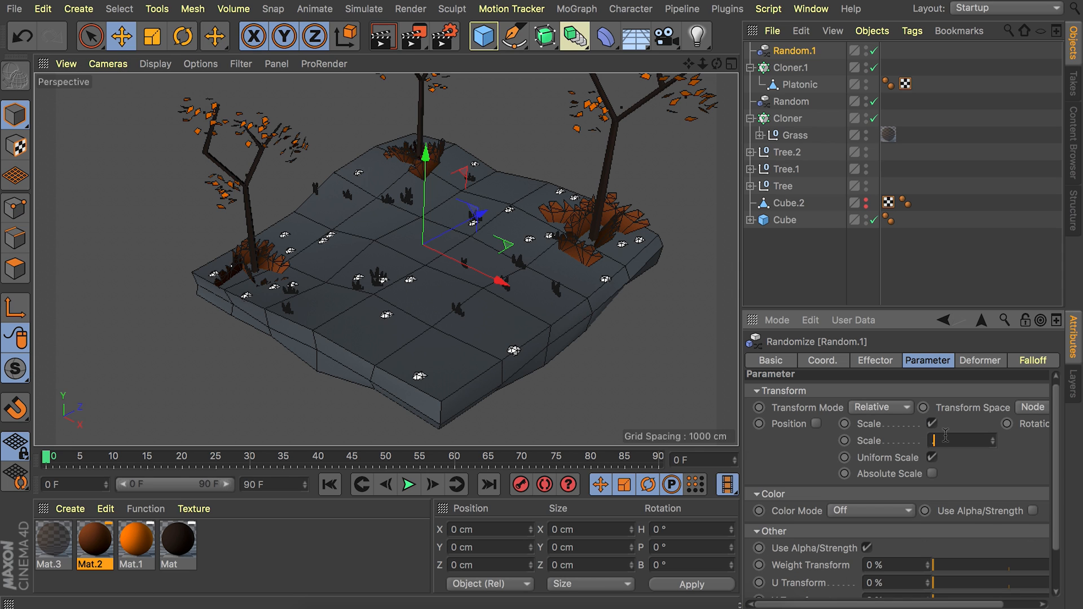
key("Return")
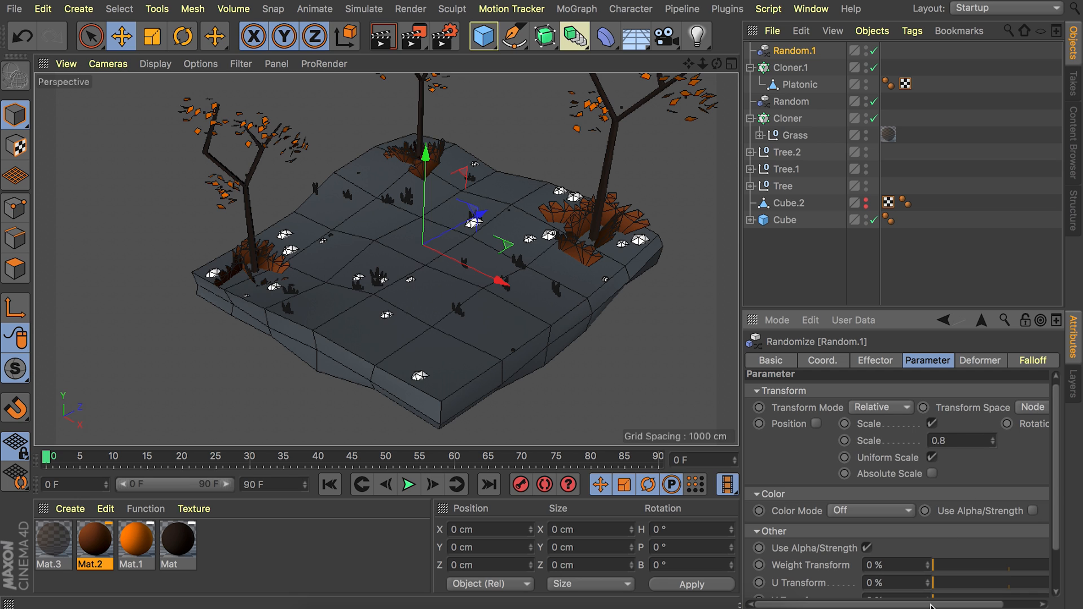
Enable rotation in the rocks' Random effector with H, P and B all set to 360°.
left_click_drag(931, 604, 1052, 564)
left_click(1023, 424)
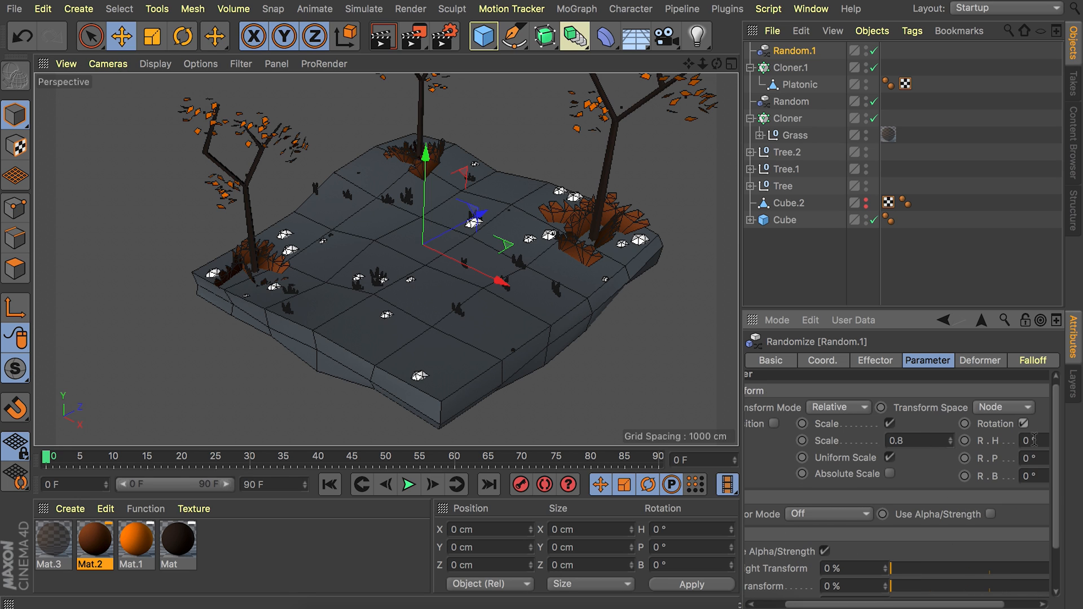
key("Tab")
type("360")
key("Tab")
type("360")
key("Return")
scroll(471, 251, "down", 5)
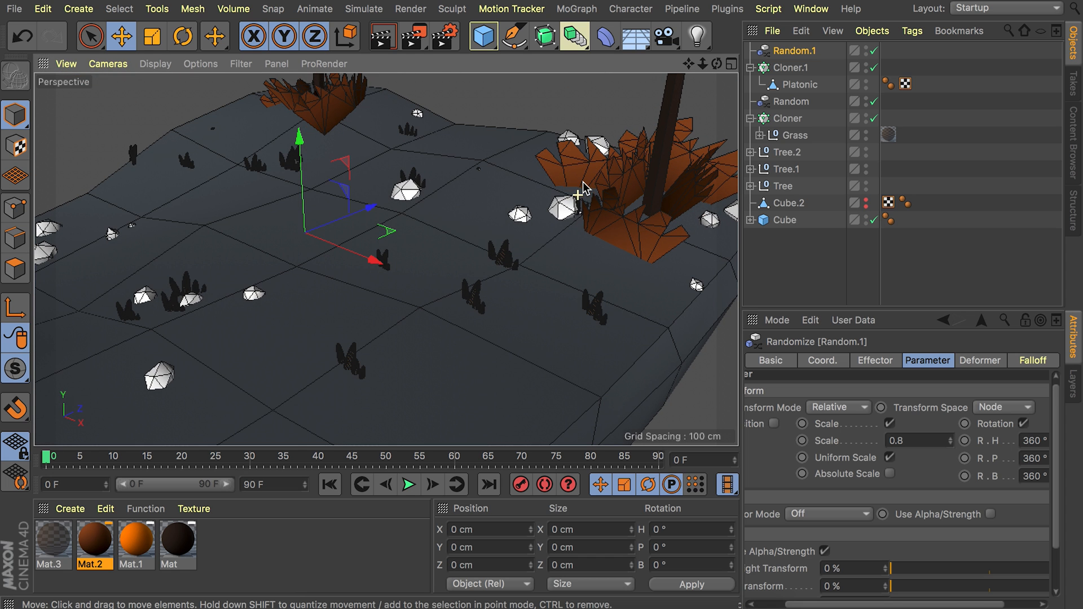
Scale the source Platonic rock down to about 16 × 20 × 18 cm.
left_click(797, 85)
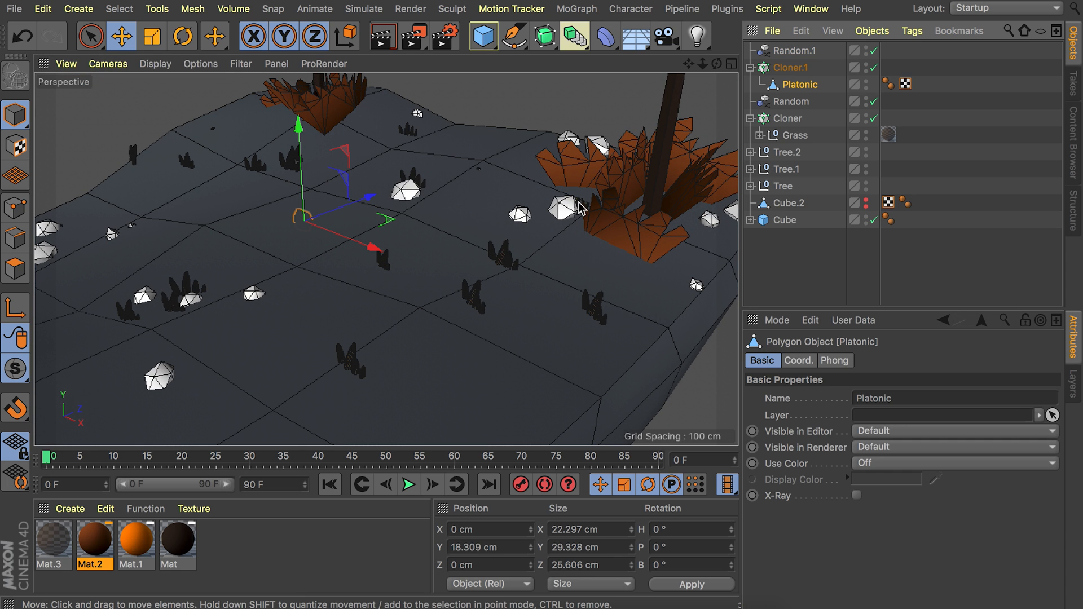
key("t")
left_click_drag(514, 192, 305, 222)
key("e")
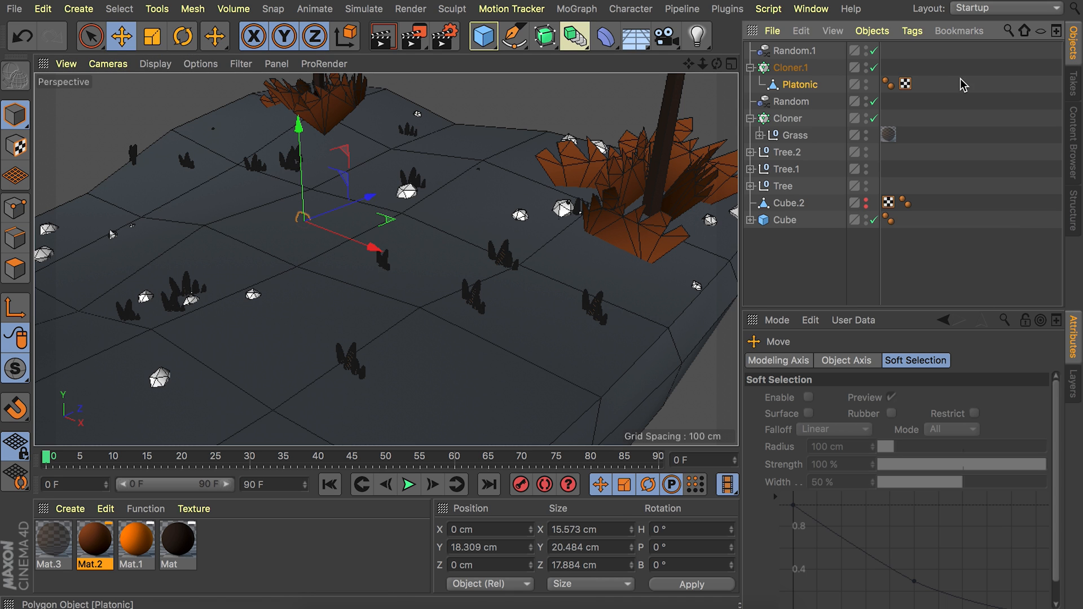
left_click(963, 84)
scroll(413, 177, "down", 5)
Group the grass cloner and its Random effector into a null named Grass.
left_click(788, 122)
left_click(789, 103, "shift")
left_click(786, 130, "shift")
key("alt+g")
double_click(785, 102)
type("Grass")
key("Return")
Group Random.1 and Cloner.1 with its Platonic rock into a null named Pebbles.
left_click(790, 51)
left_click(796, 85, "shift")
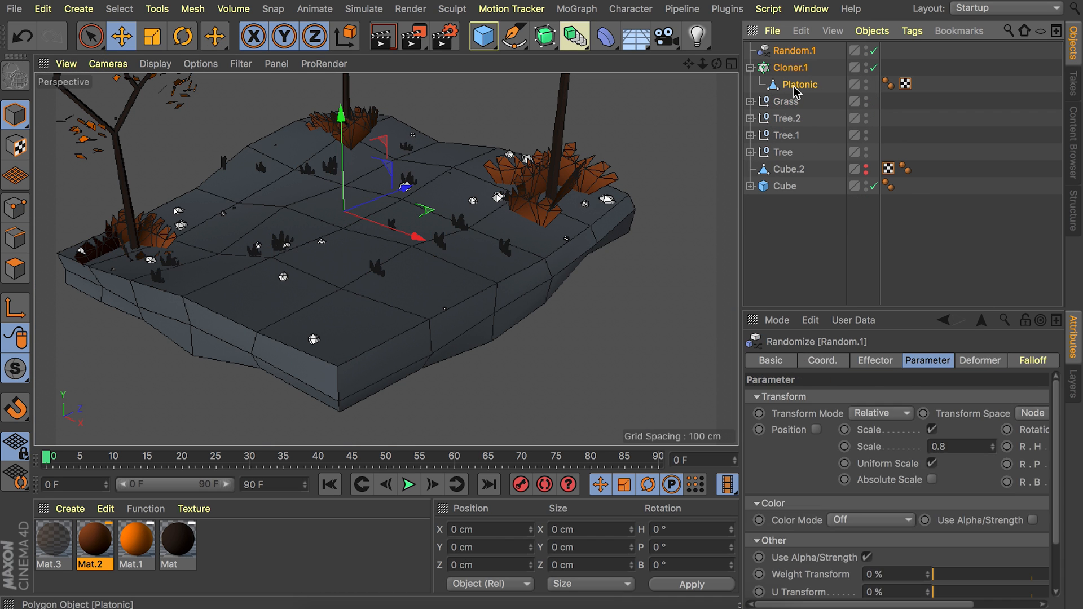
key("alt+g")
double_click(785, 51)
type("Pe")
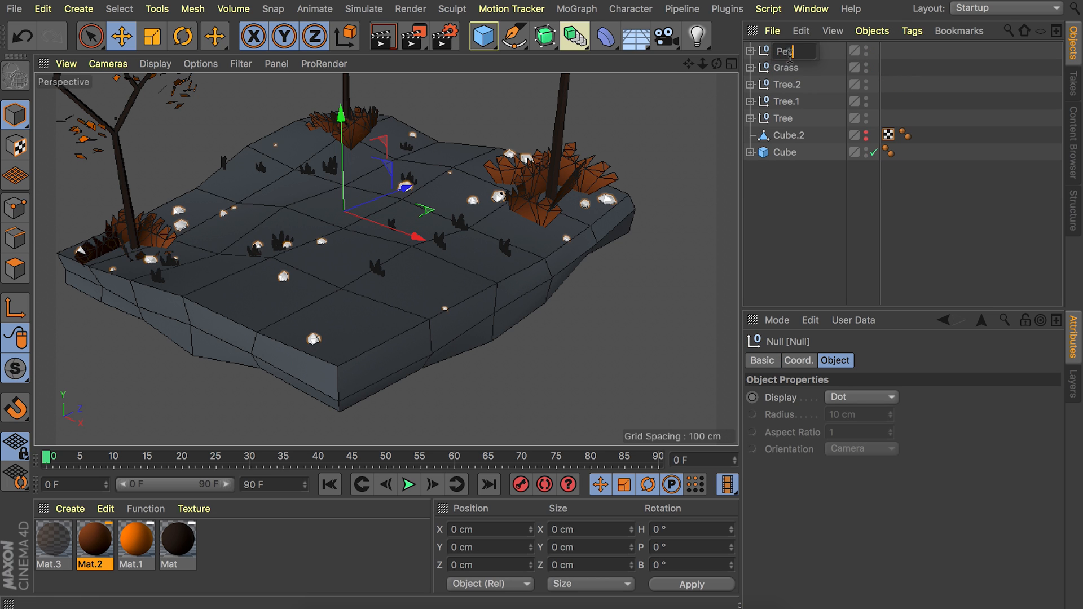
type("bbles")
key("Return")
Create a new material for the pebbles and disable its reflectance.
double_click(258, 546)
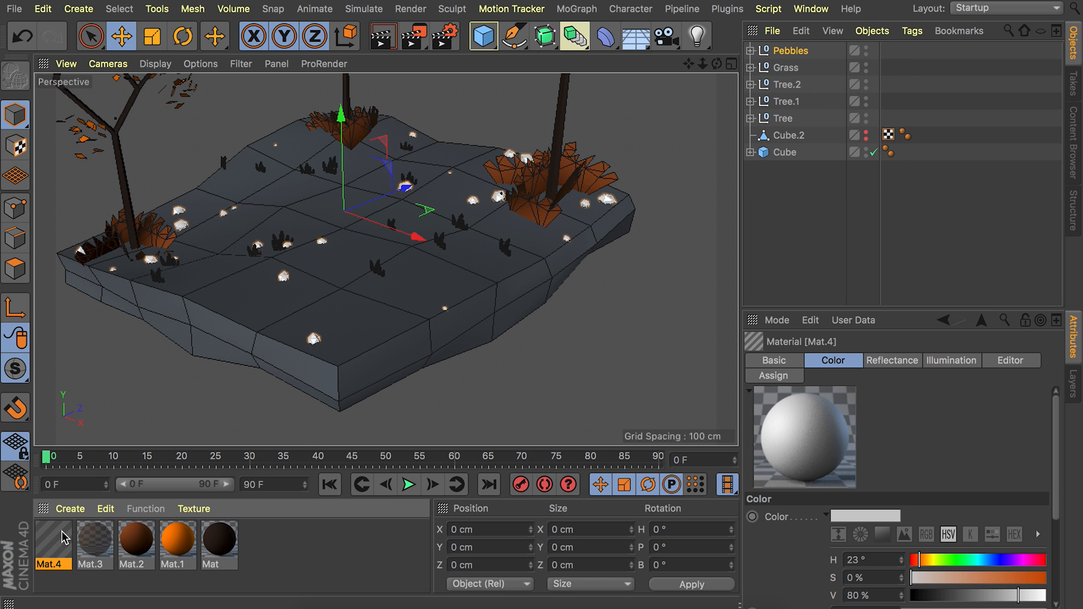
double_click(64, 537)
left_click(343, 300)
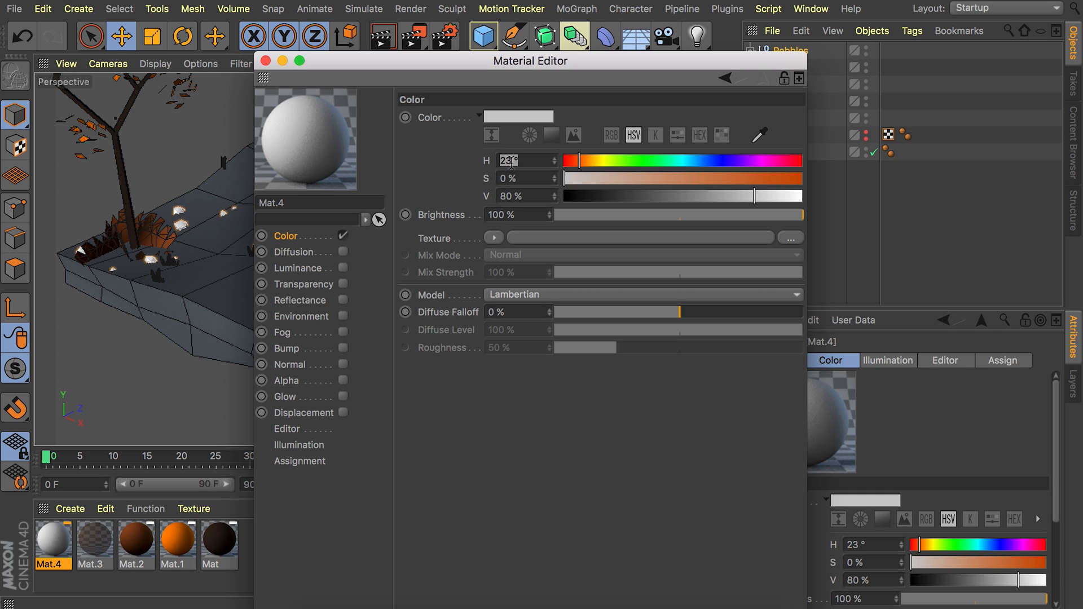
Set the new material's color to H 24°, S 26% and V 47%, and apply it to the Pebbles null.
type("24")
key("Tab")
type("26")
key("Tab")
type("47")
key("Return")
left_click(265, 61)
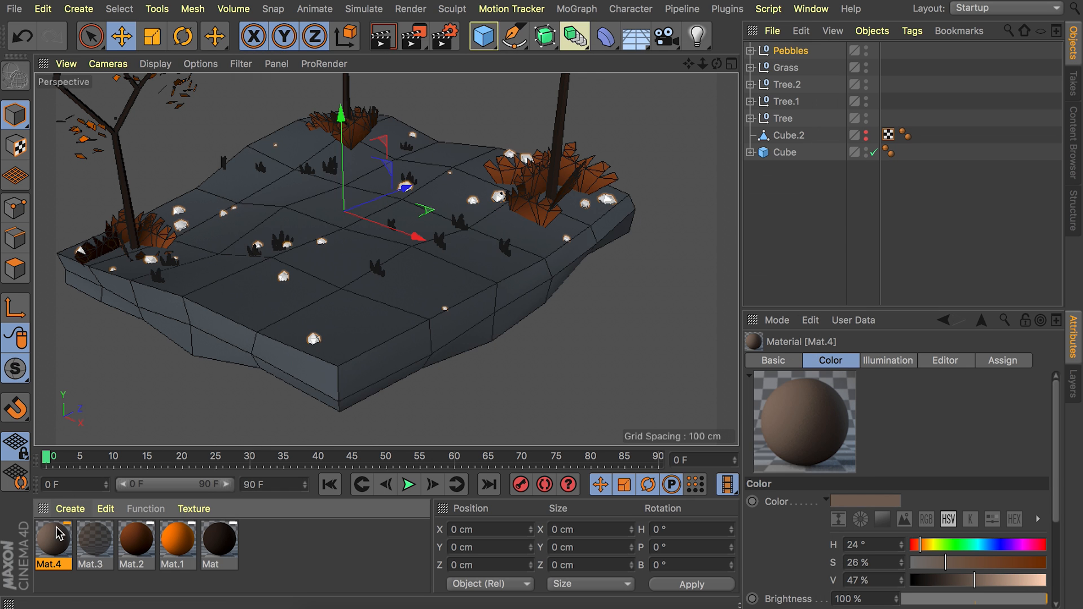
left_click_drag(59, 533, 801, 50)
left_click(994, 169)
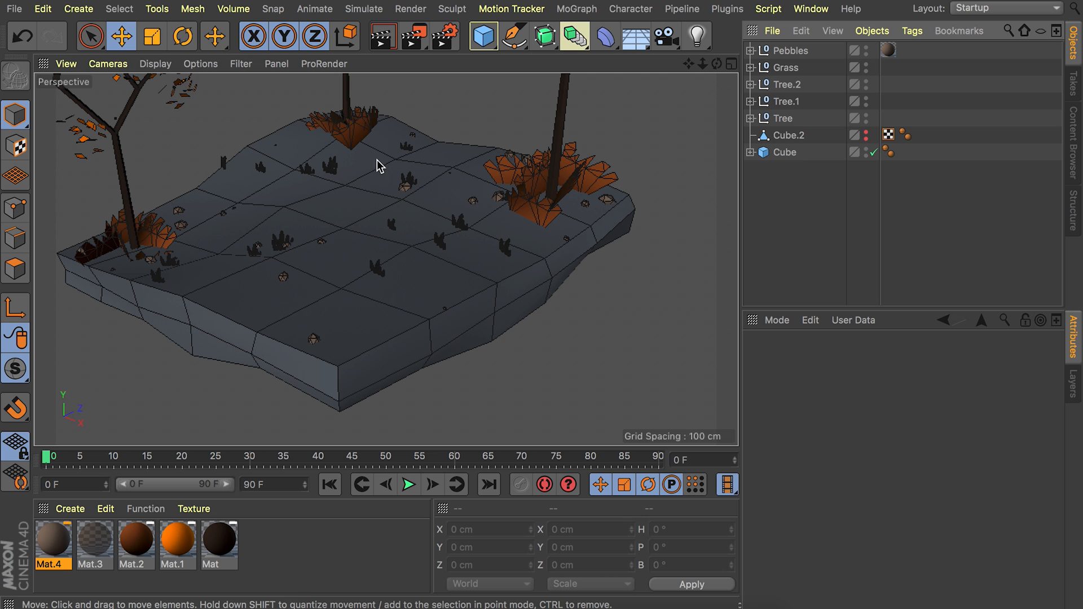
Add a cylinder with 6 rotation segments and widen its radius to about 89.5 cm.
left_click_drag(214, 207, 257, 248, "alt")
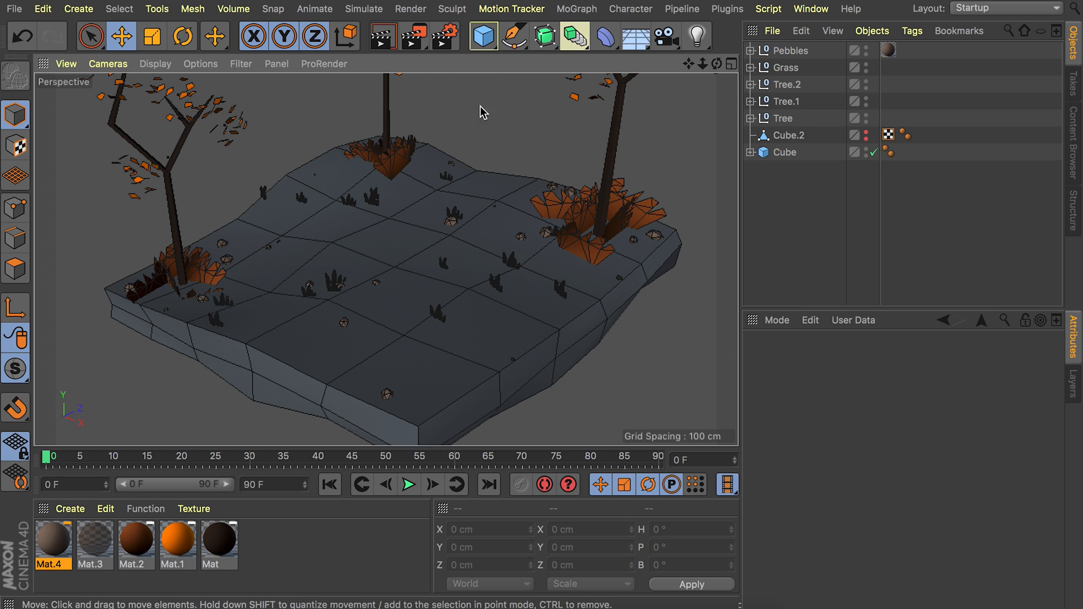
left_click_drag(483, 36, 868, 56)
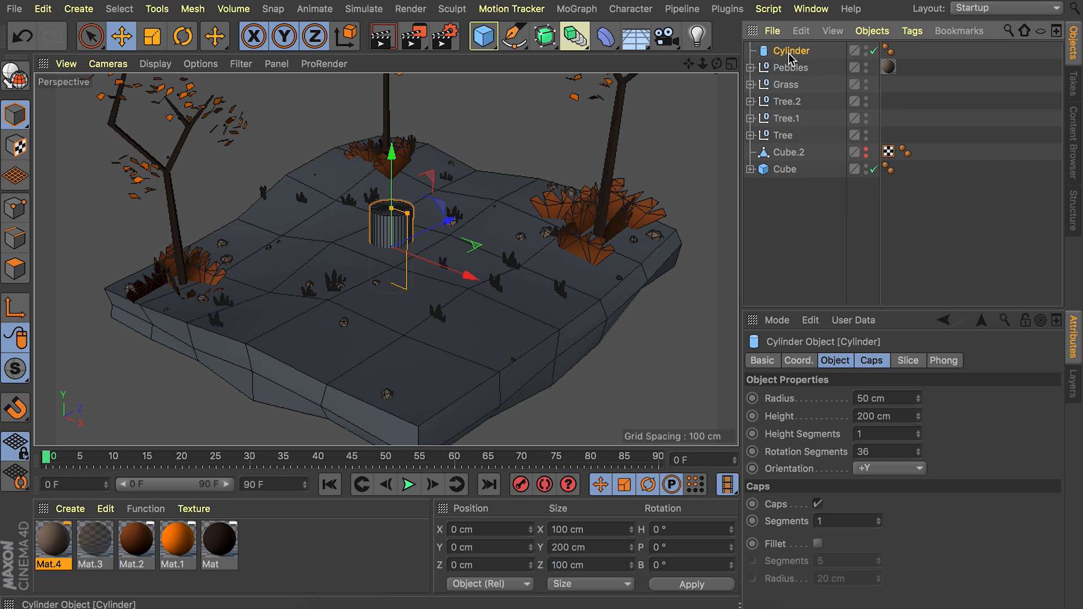
left_click(869, 450)
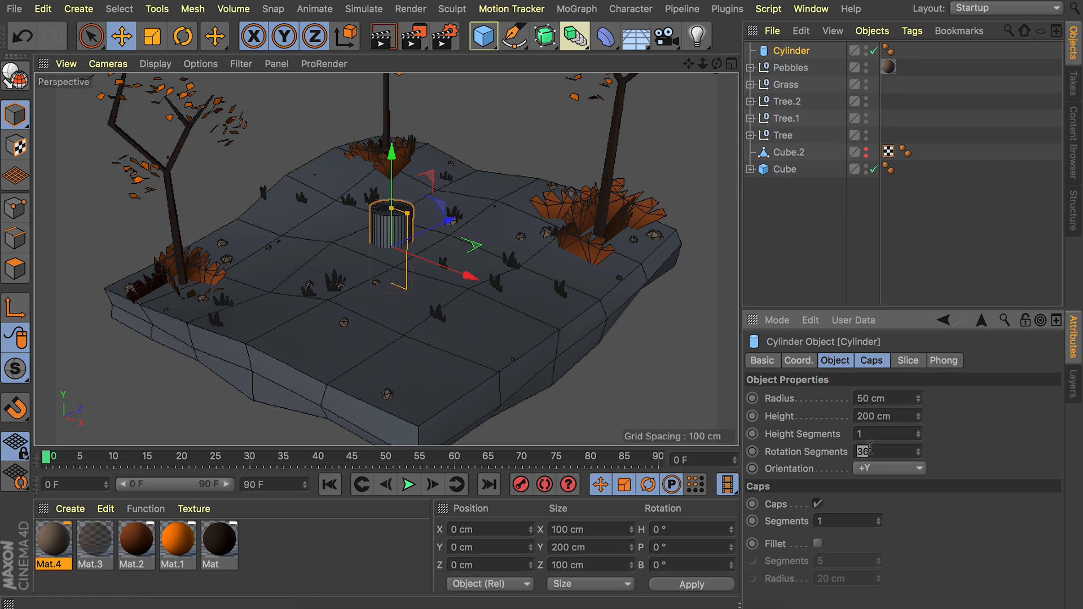
key("Return")
mouse_move(407, 213)
left_mouse_down()
mouse_move(434, 226)
mouse_move(421, 222)
left_mouse_up()
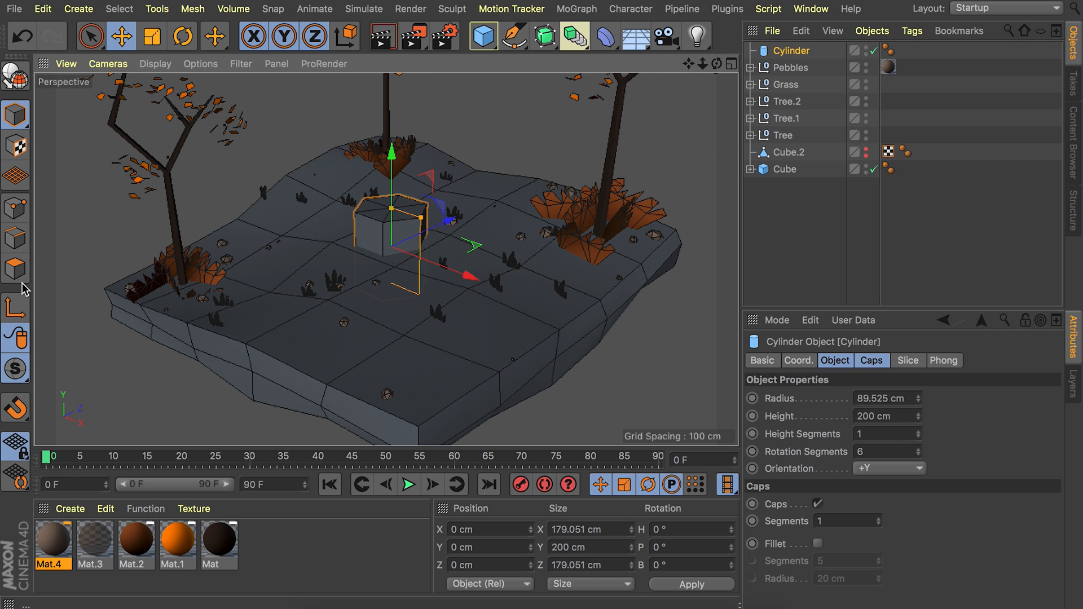
Make the cylinder editable and tilt its top polygons so the rock gets a sloped top.
key("c")
left_click(17, 209)
right_click(282, 209)
key("Escape")
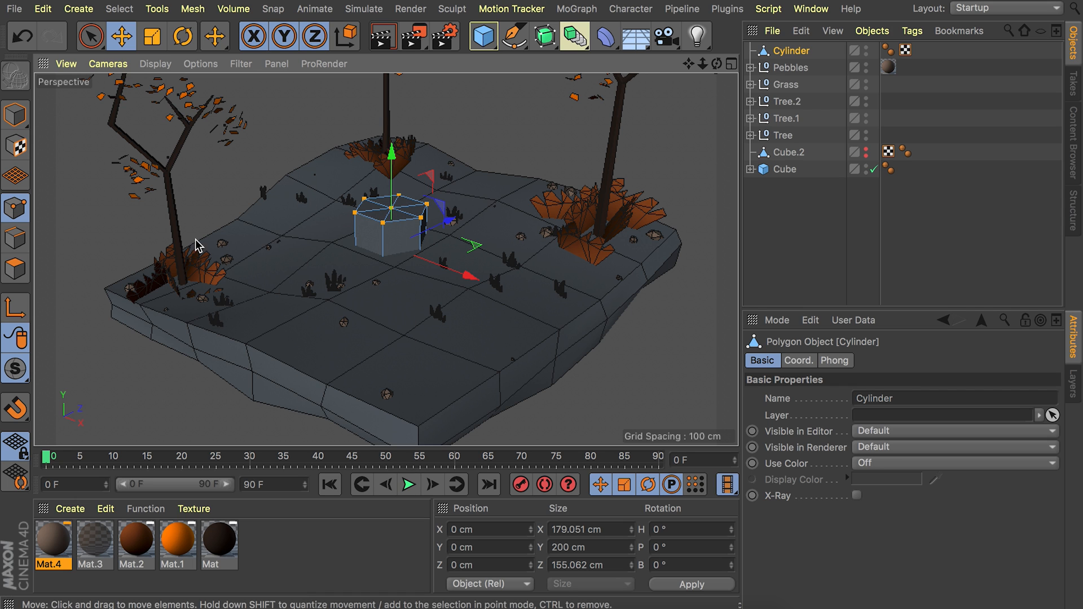
left_click(15, 269)
key("9")
left_click(383, 213)
key("r")
left_click_drag(425, 198, 405, 185)
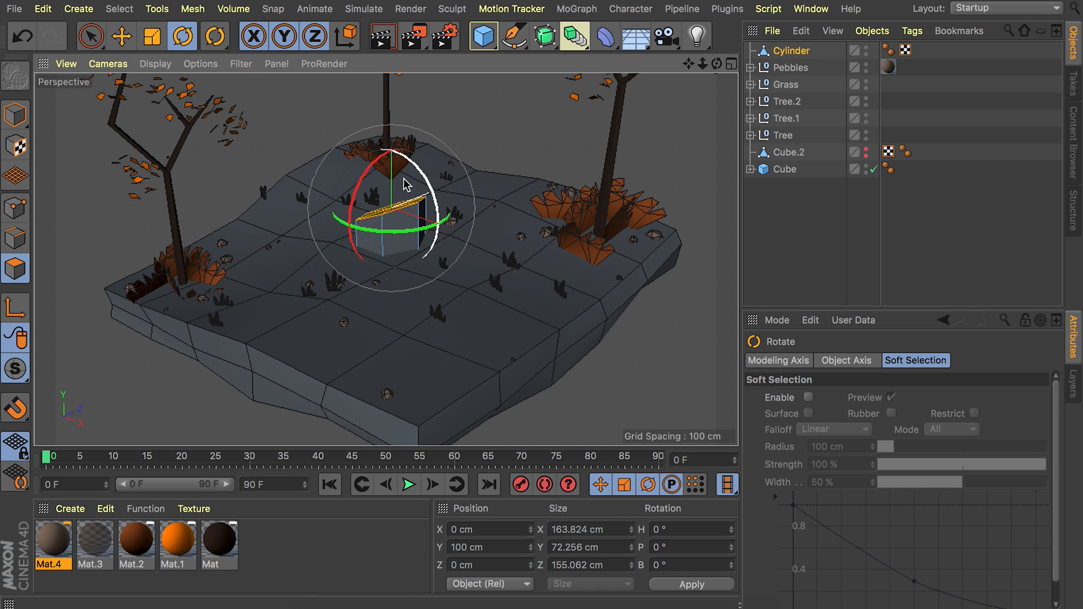
Move the rock beside the front-left tree and place a smaller, rotated copy in front of it.
left_click(17, 115)
left_click_drag(378, 274, 218, 324)
key("e")
key("r")
key("ctrl+z")
left_click_drag(272, 345, 238, 357)
key("t")
left_click_drag(336, 266, 228, 285)
key("e")
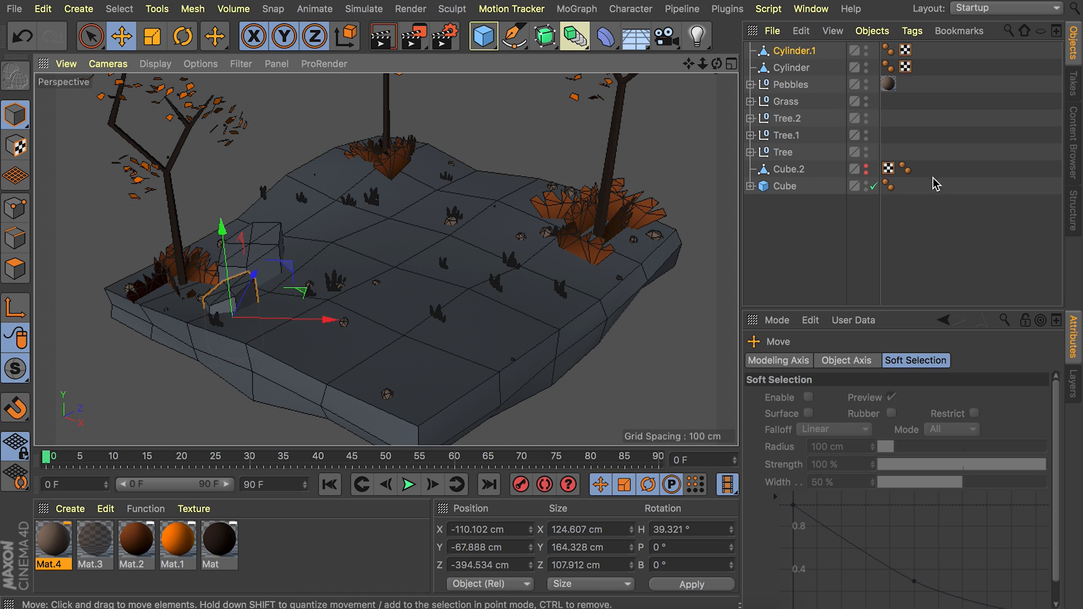
Create a new material for the rocks and disable its reflectance.
left_click(925, 140)
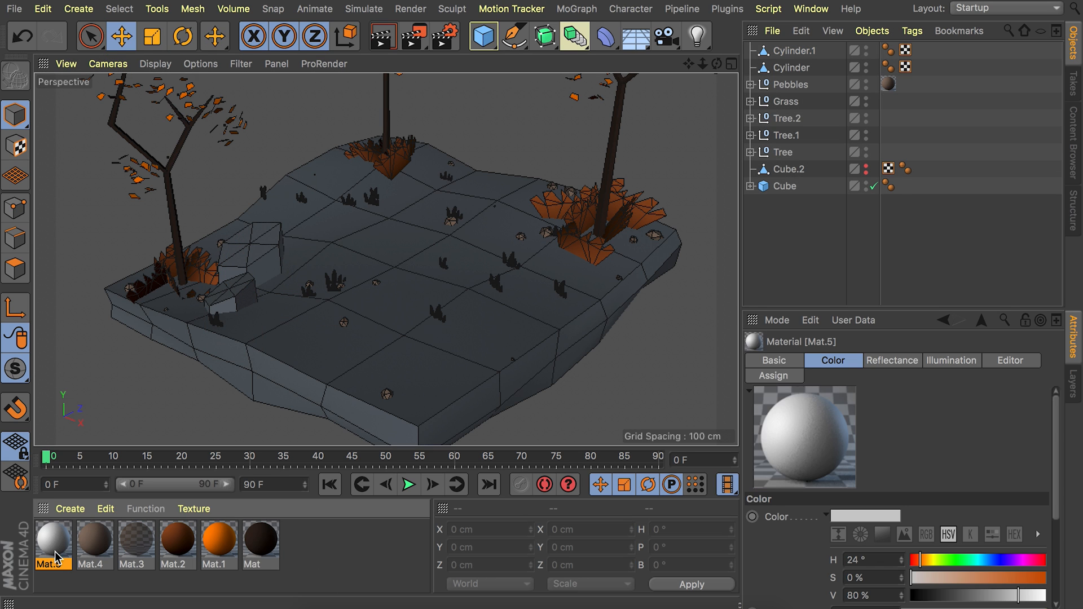
double_click(59, 554)
left_click(343, 300)
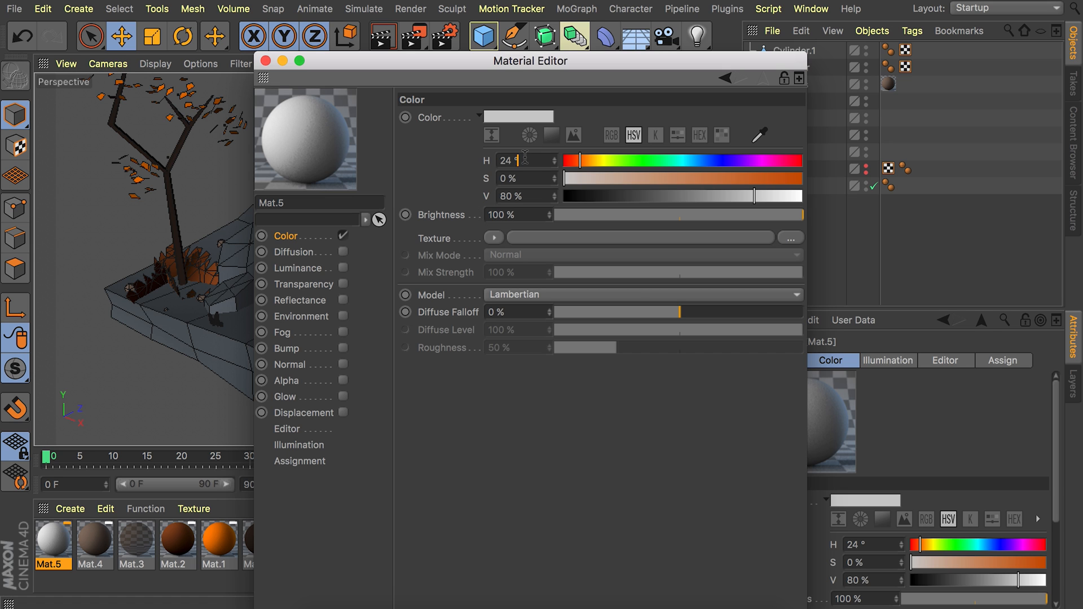
Set the rock material's color to H 28°, S 33% and V 43%.
key("Tab")
type("33")
key("Tab")
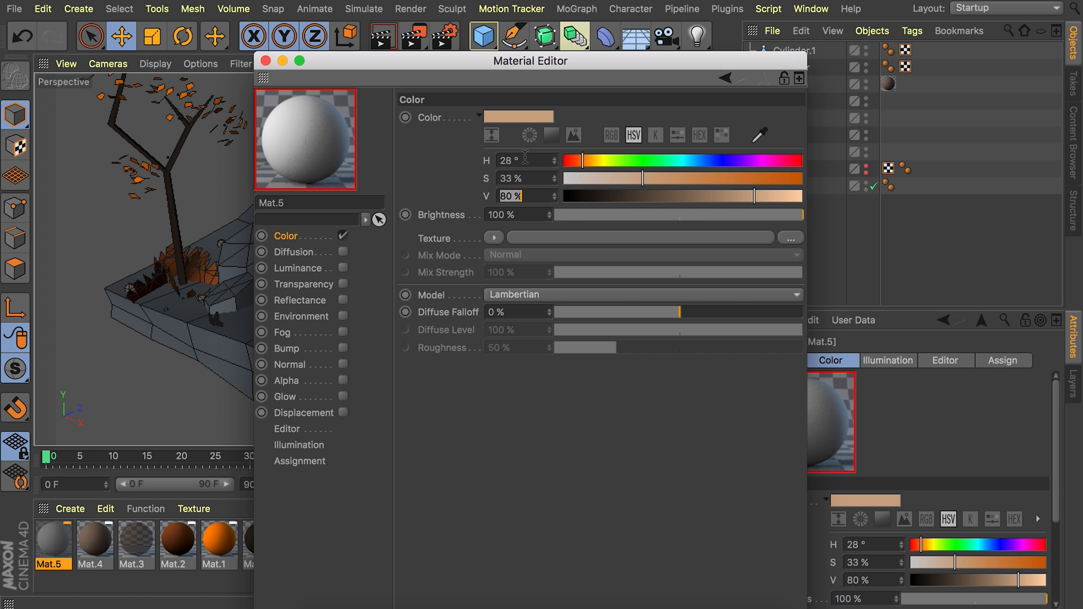
type("43")
key("Tab")
left_click(265, 62)
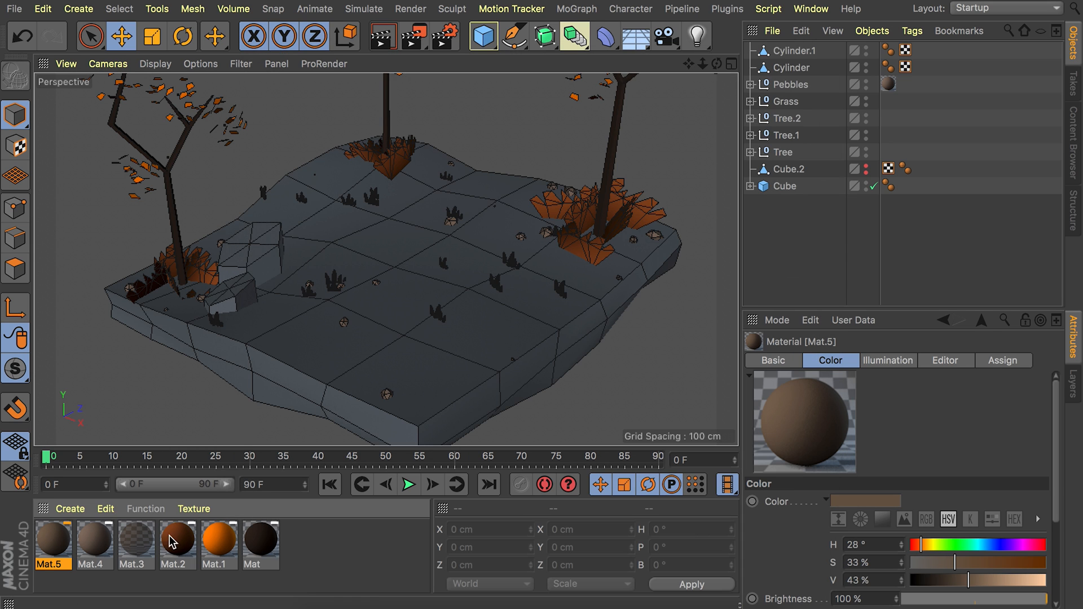
Apply the brown Mat.5 material to both rocks.
left_click_drag(317, 368, 237, 260)
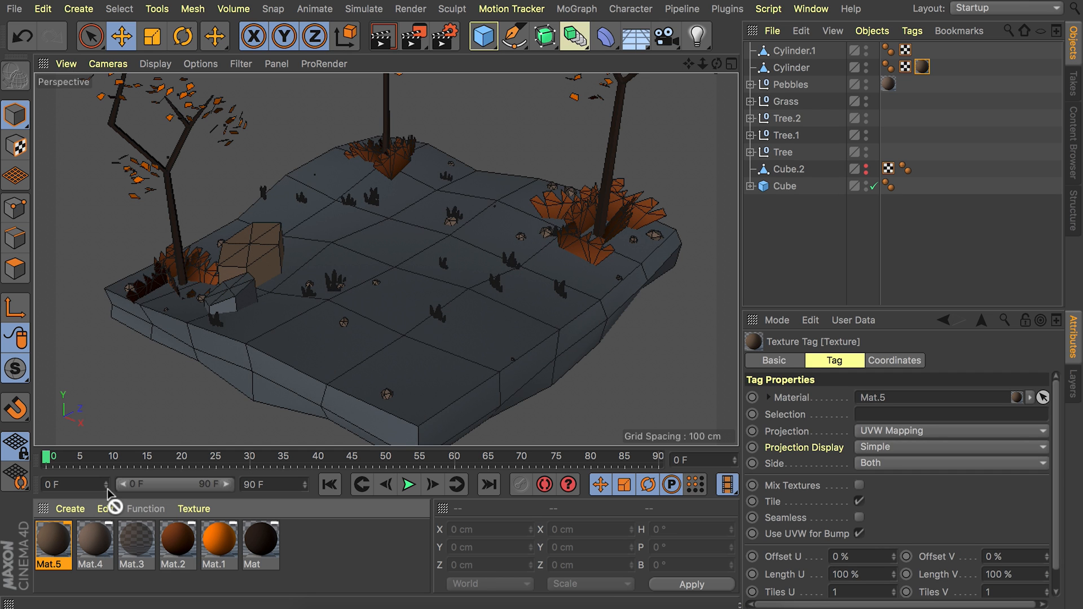
left_click_drag(228, 297, 229, 294)
left_click(858, 241)
left_click_drag(343, 246, 296, 290, "alt")
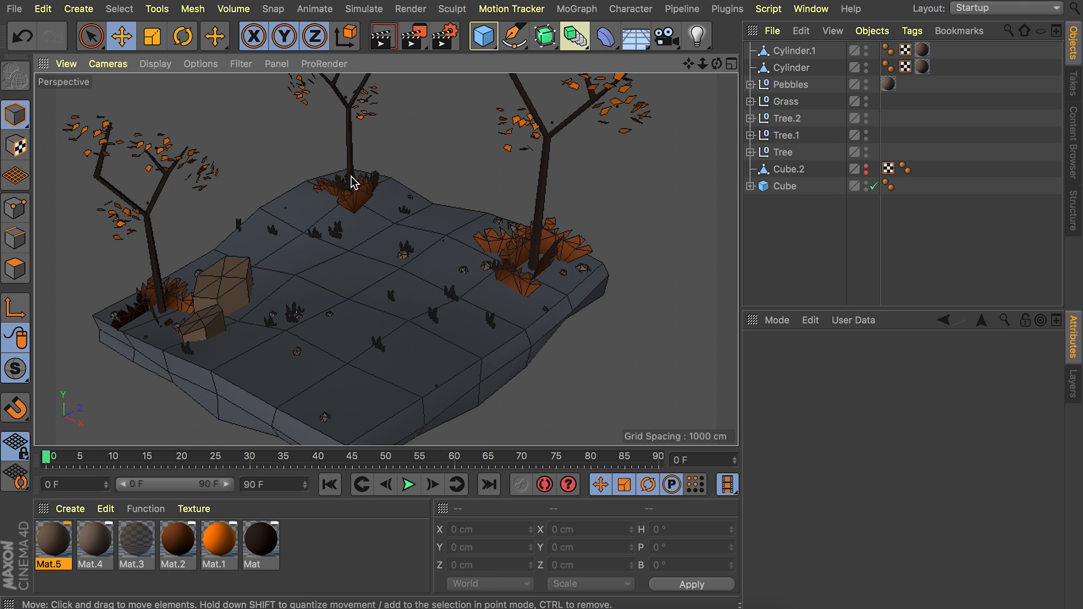
Add a cube, stretch it to about 379 cm along X, and raise it about 100 cm above the origin.
left_click(484, 40)
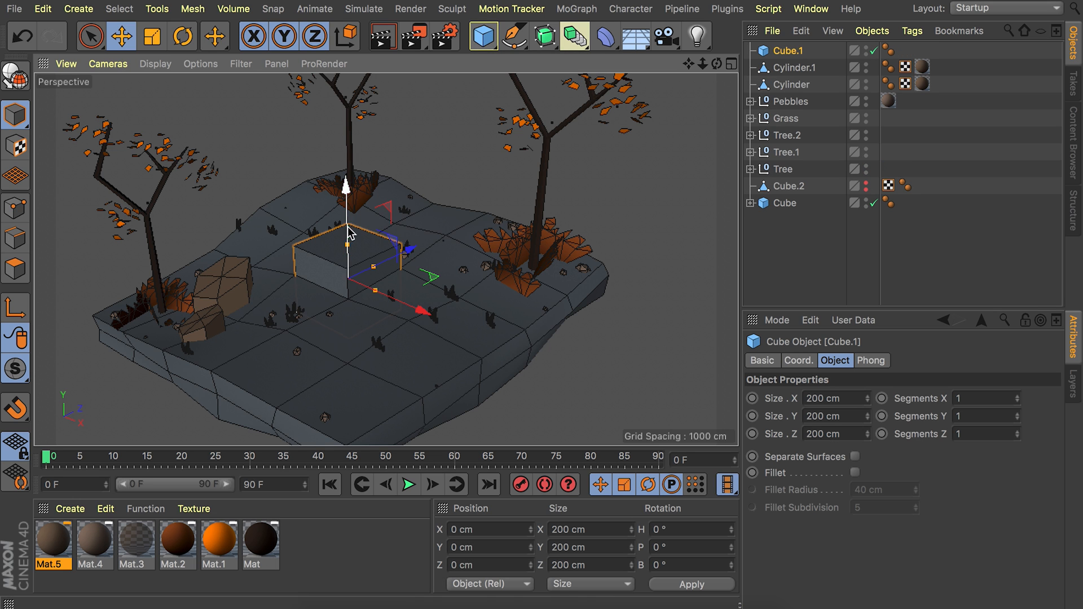
left_click_drag(375, 292, 400, 301)
left_click_drag(348, 224, 347, 190)
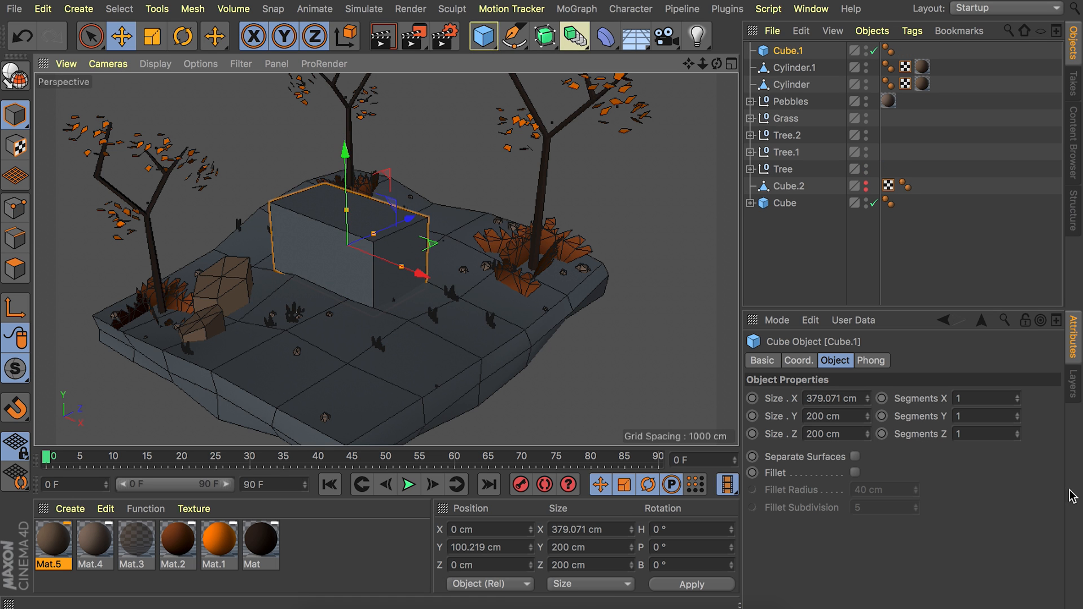
Give the cube 8 segments along X and 2 segments along Z.
left_click(1017, 432)
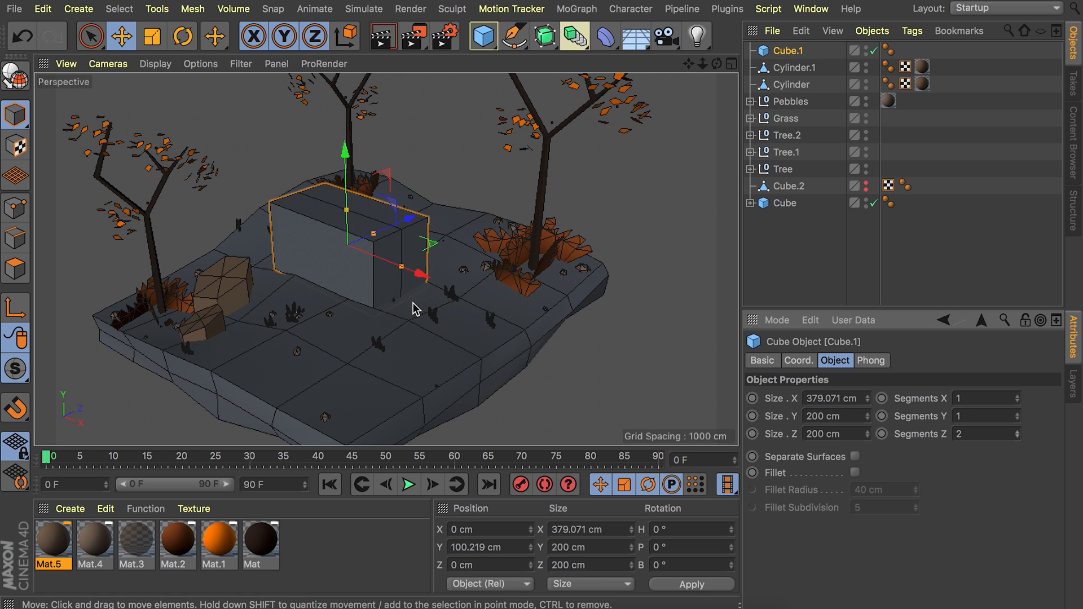
left_click(1015, 394)
left_click(1015, 395)
left_click(1015, 394)
left_click(1015, 394)
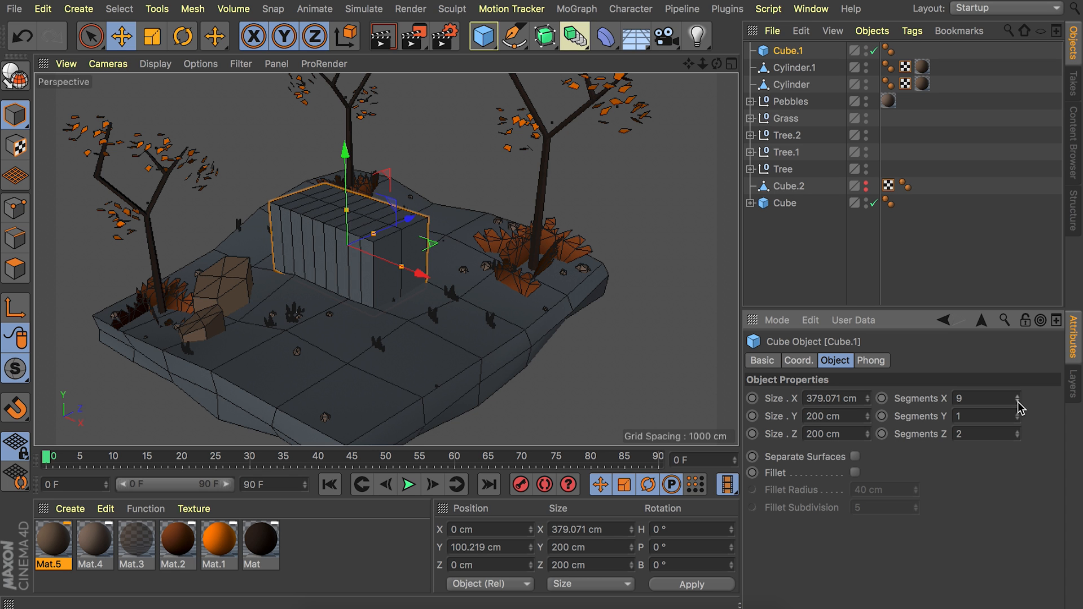
left_click(1017, 401)
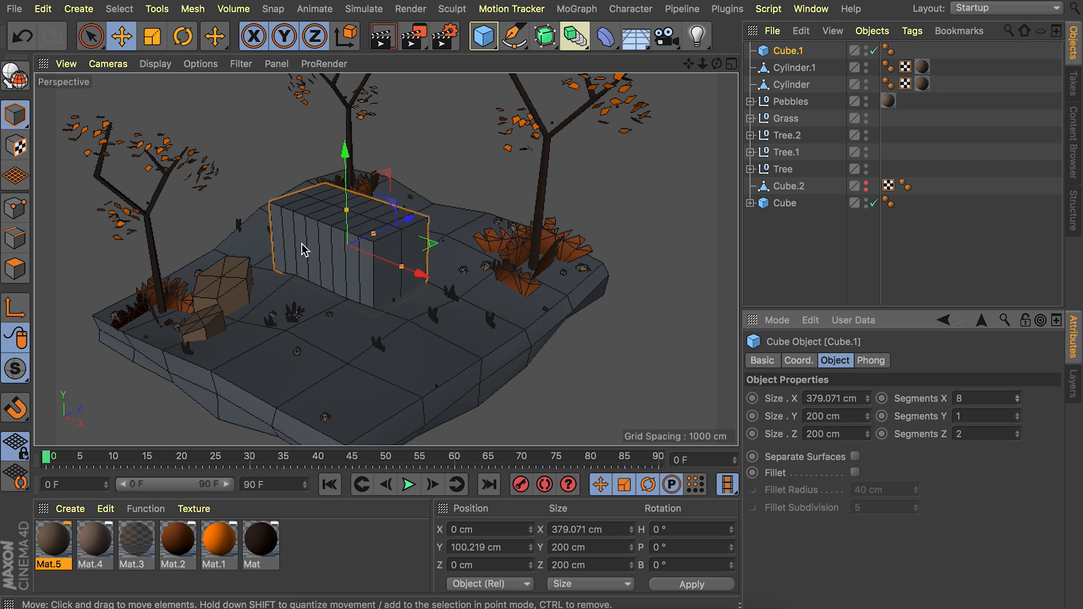
Make the cube editable and raise its central top edges about 73 cm to form a roof ridge.
scroll(451, 262, "up", 5)
middle_click_drag(451, 262, 375, 193)
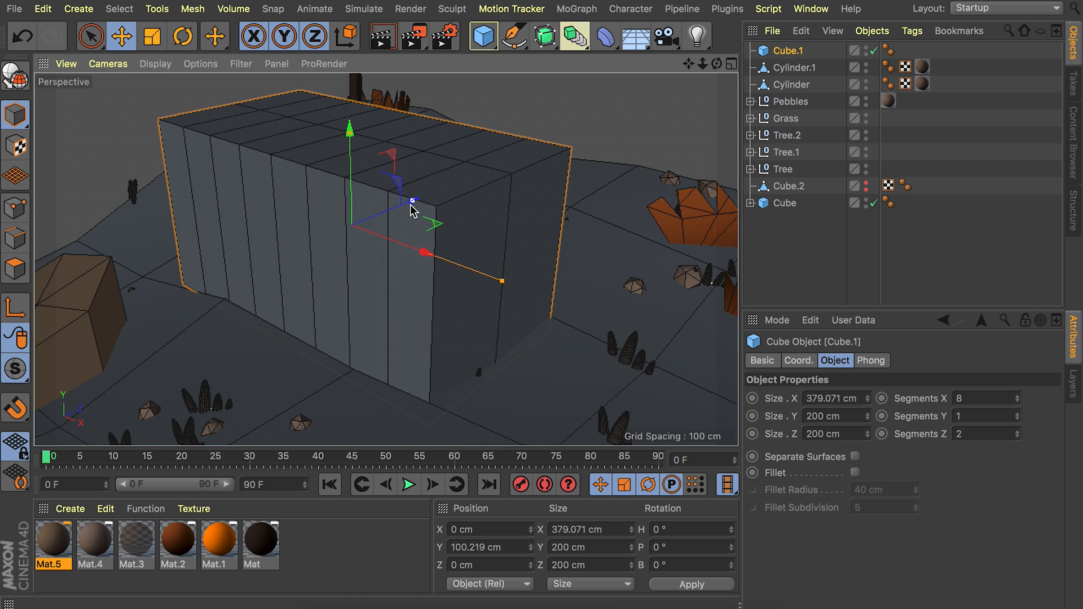
key("c")
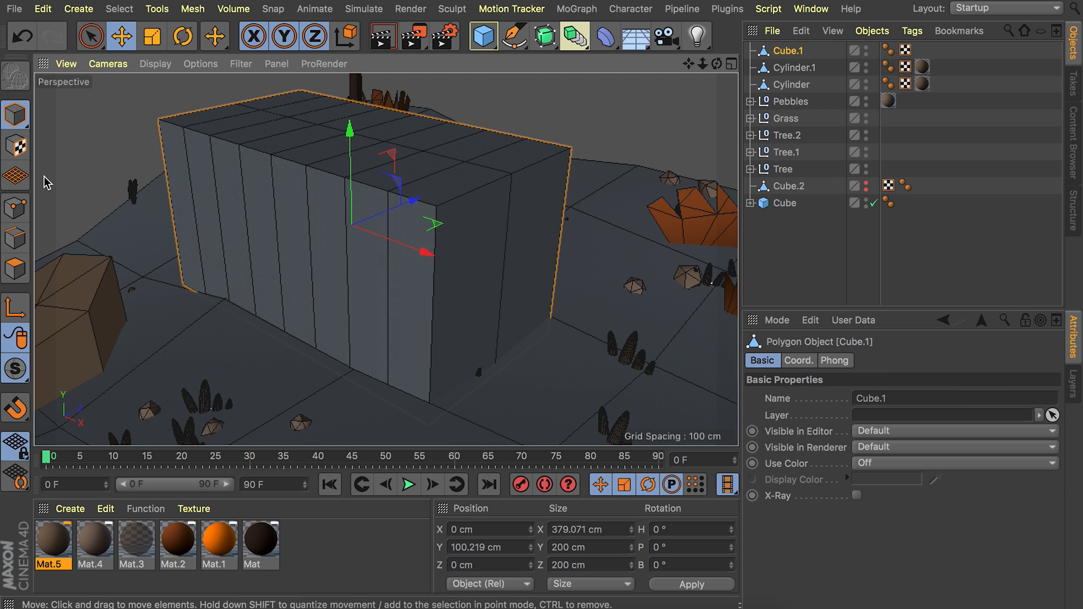
left_click(15, 237)
left_click_drag(266, 97, 288, 121, "alt")
left_click(245, 98)
left_click(340, 134, "shift")
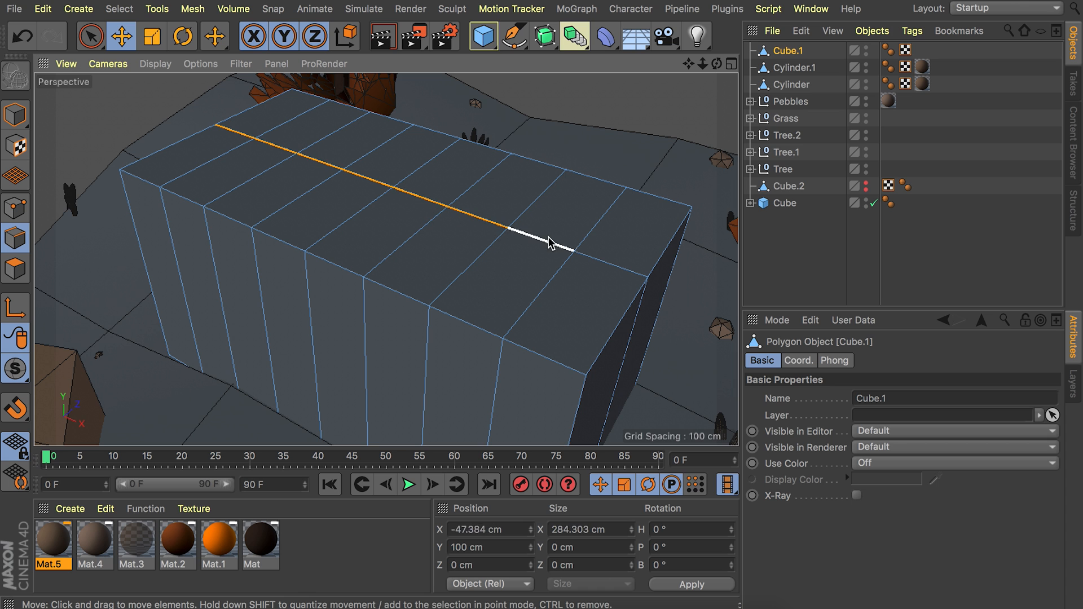
left_click(603, 265, "shift")
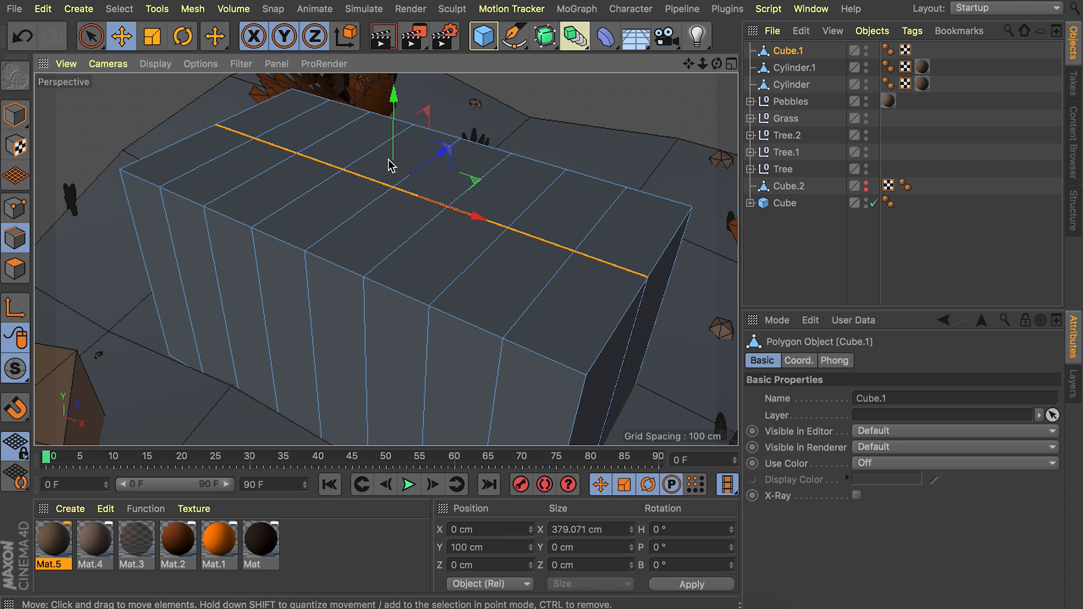
left_click_drag(395, 120, 395, 24)
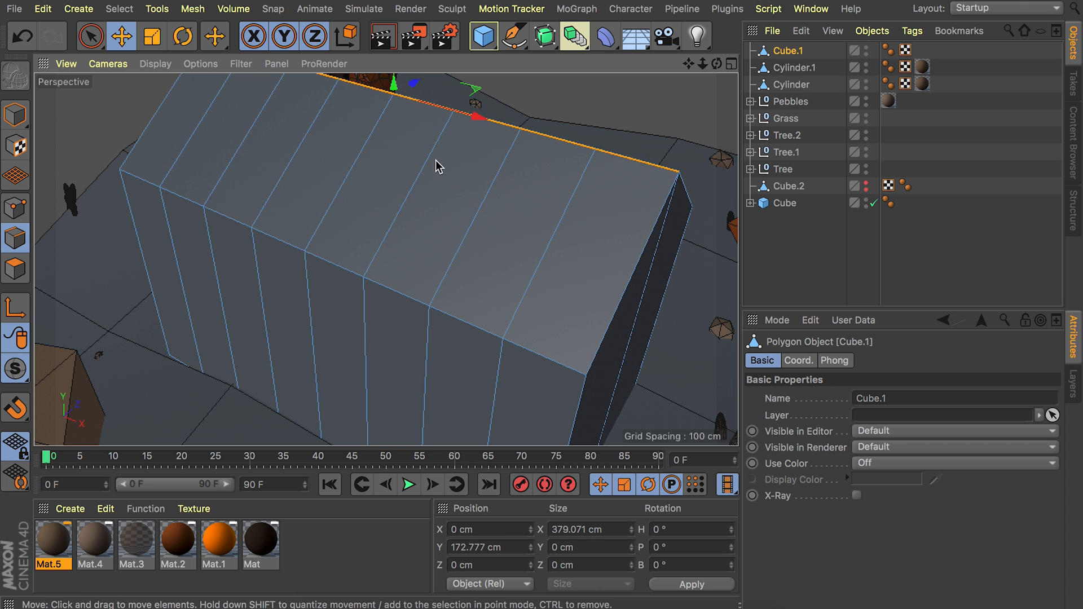
Select all polygons on both slopes of the house roof.
scroll(448, 179, "down", 6)
scroll(384, 258, "down", 3)
left_click_drag(506, 234, 516, 269, "alt")
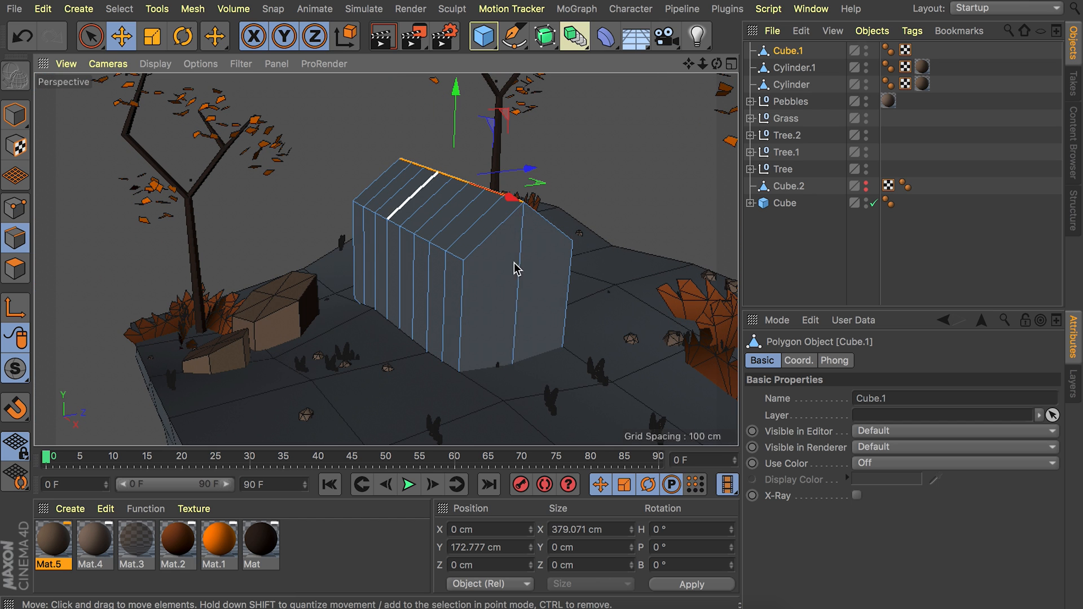
left_click(15, 268)
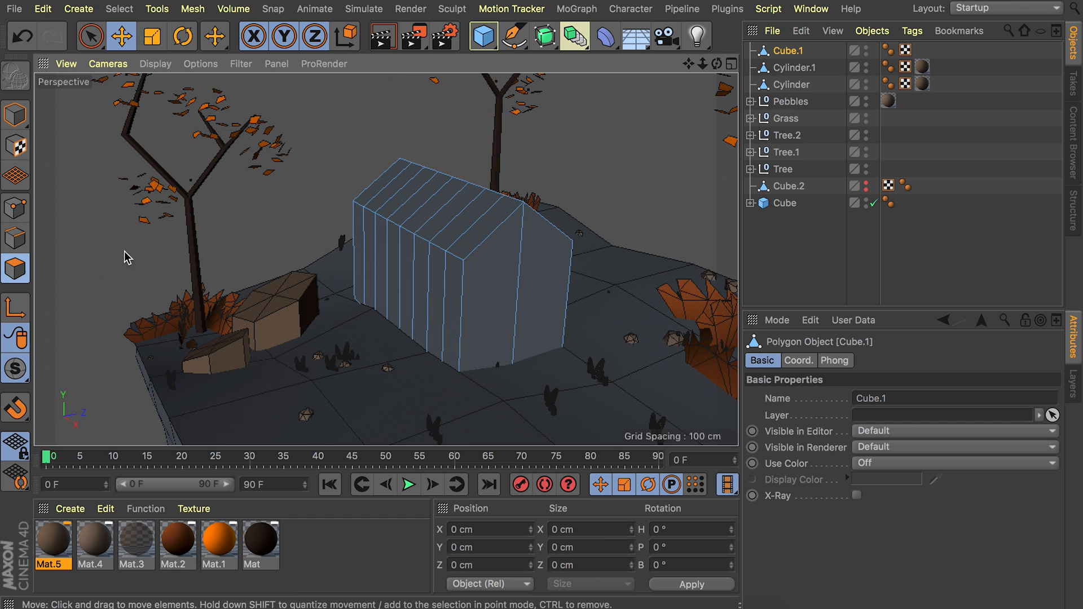
key("9")
left_click(388, 186)
left_click_drag(390, 187, 470, 223)
mouse_move(386, 220)
left_mouse_down("alt")
mouse_move(561, 179)
mouse_move(527, 231)
mouse_move(603, 205)
left_mouse_up("alt")
Extrude the selected roof polygons by about 14.5 cm to thicken the roof.
right_click(536, 196)
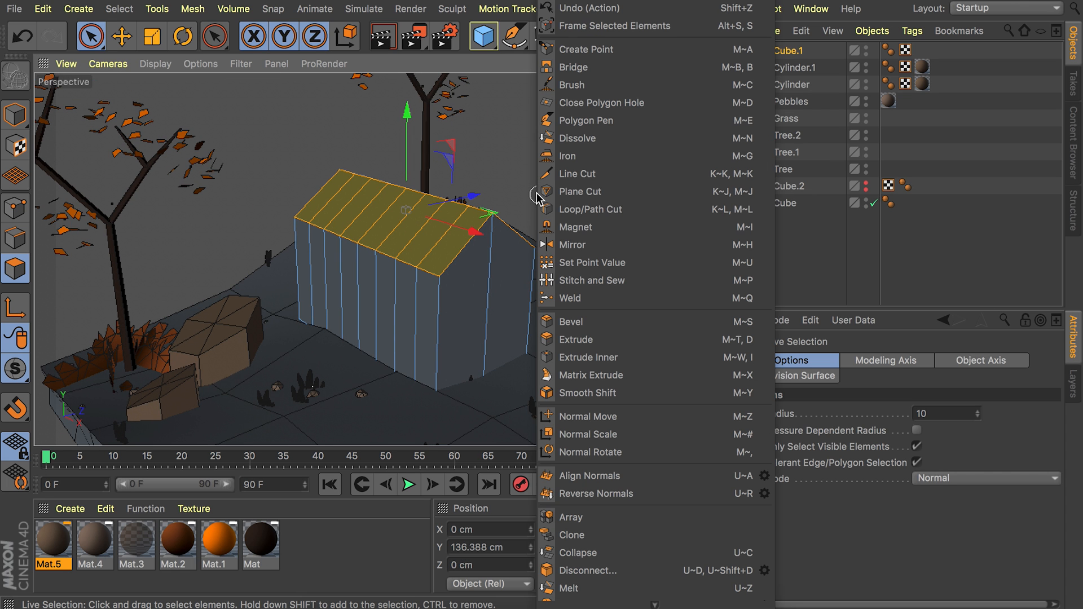
left_click(589, 339)
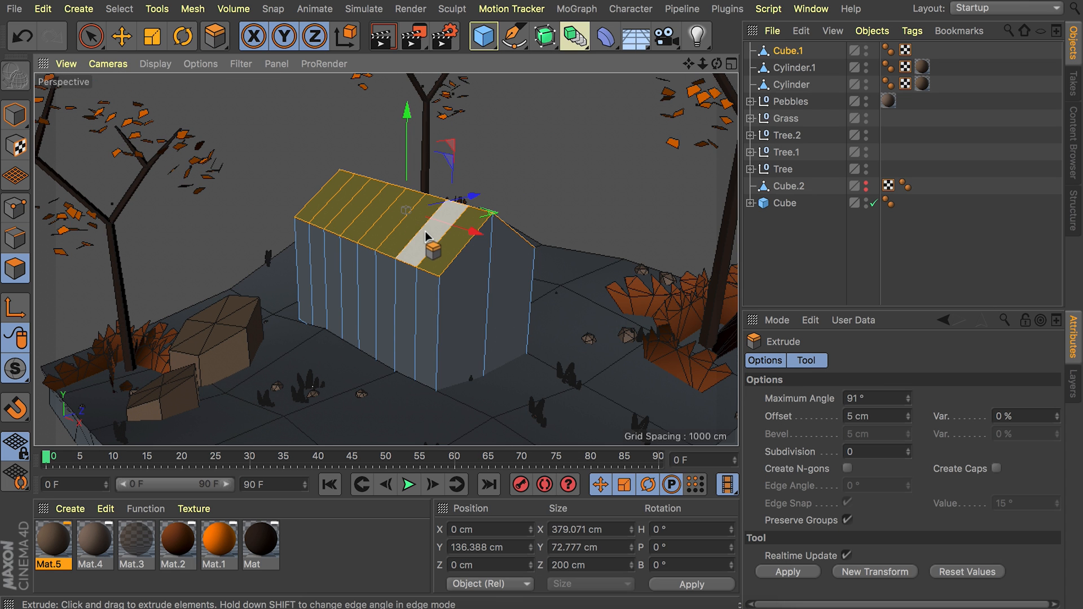
scroll(425, 231, "up", 3)
left_click_drag(426, 229, 462, 229)
left_click_drag(520, 197, 484, 179, "alt")
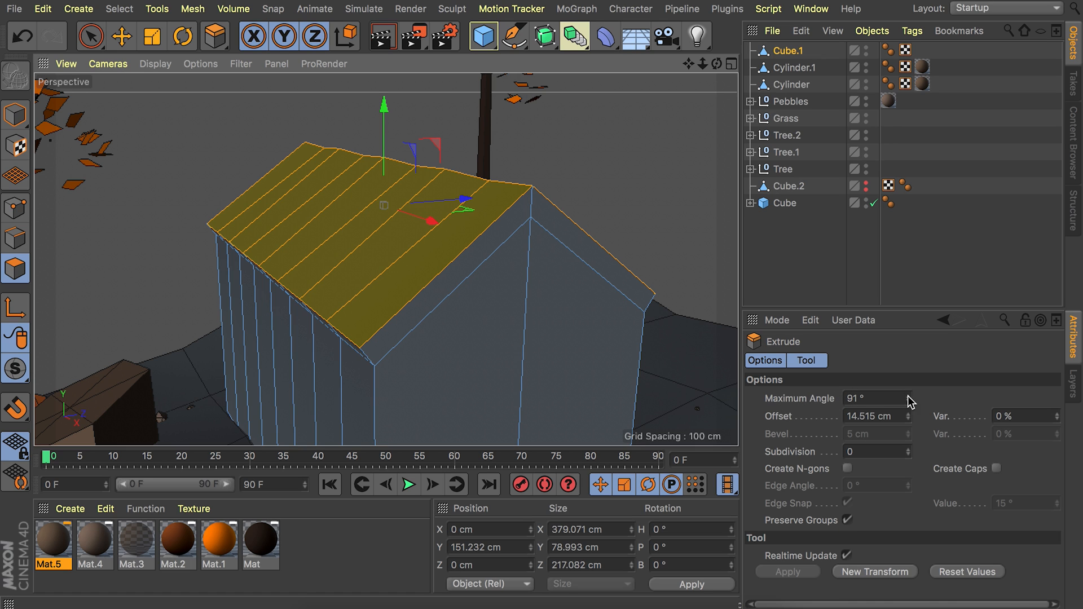
Try a 29° maximum angle for the roof extrusion, then set it to 96° to keep both slopes joined.
left_click_drag(909, 402, 909, 417)
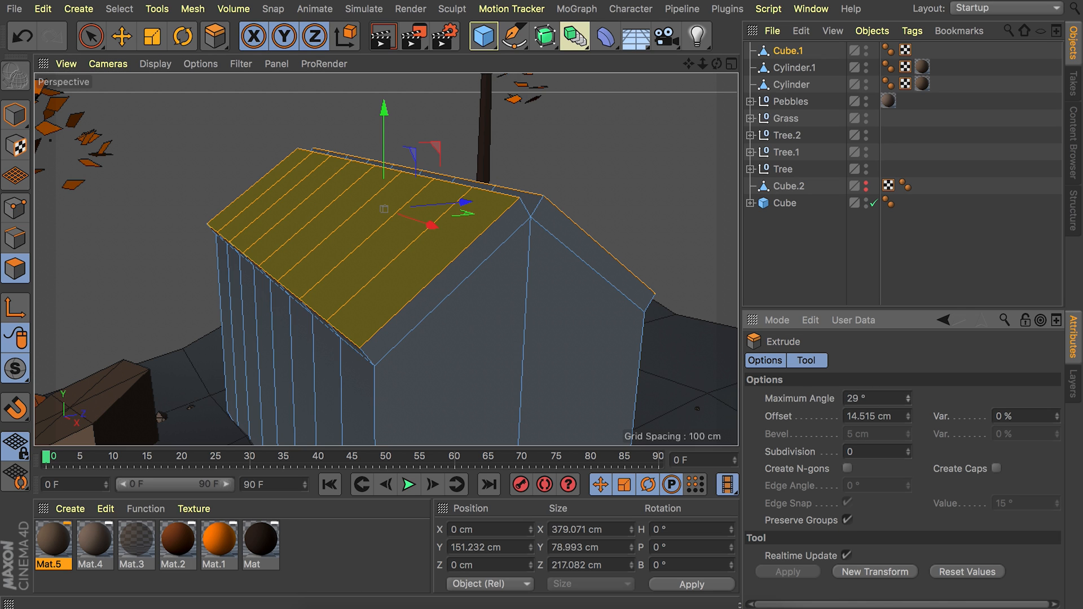
right_click_drag(592, 237, 615, 191, "alt")
left_click_drag(507, 198, 418, 194, "alt")
left_click_drag(908, 402, 909, 373)
left_click_drag(666, 316, 552, 203, "alt")
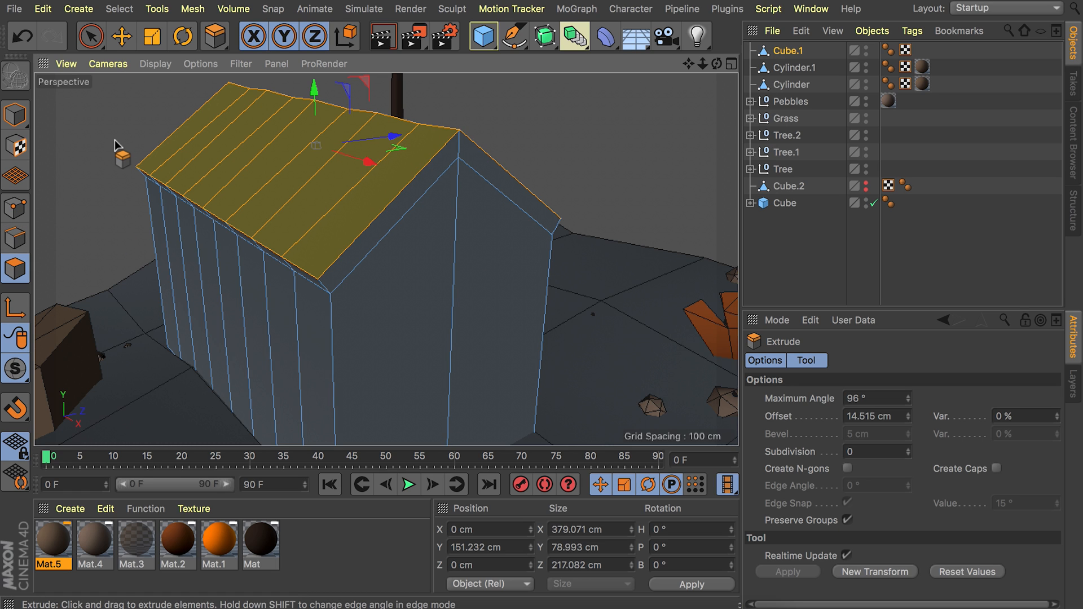
Loop-select the polygons around the roof's rim and extrude them outward into an overhang about 415.5 cm long overall.
key("u")
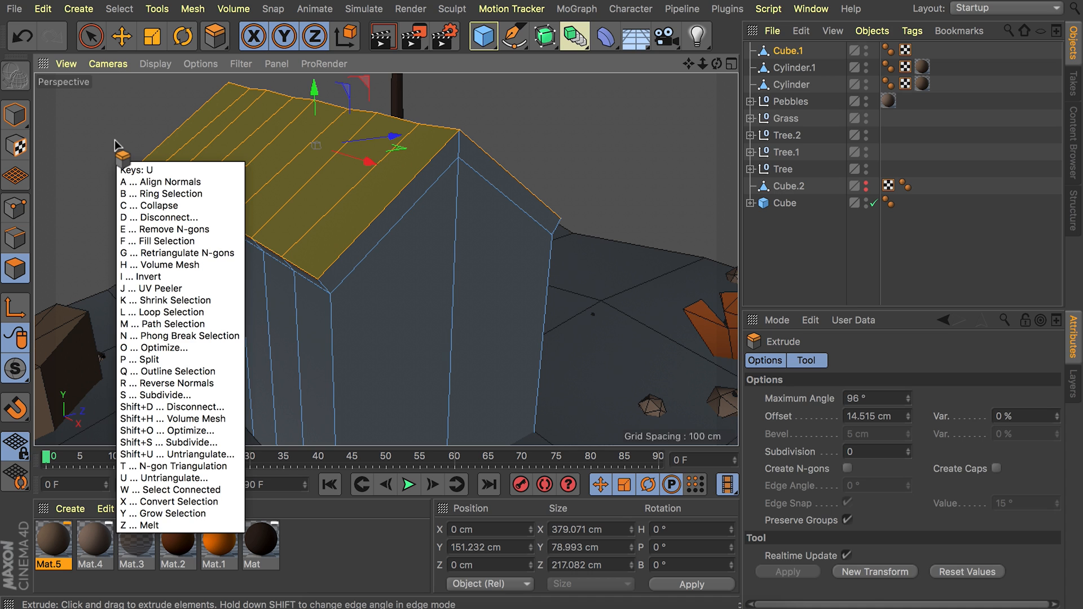
key("l")
left_click_drag(327, 285, 340, 195, "alt")
left_click(328, 288)
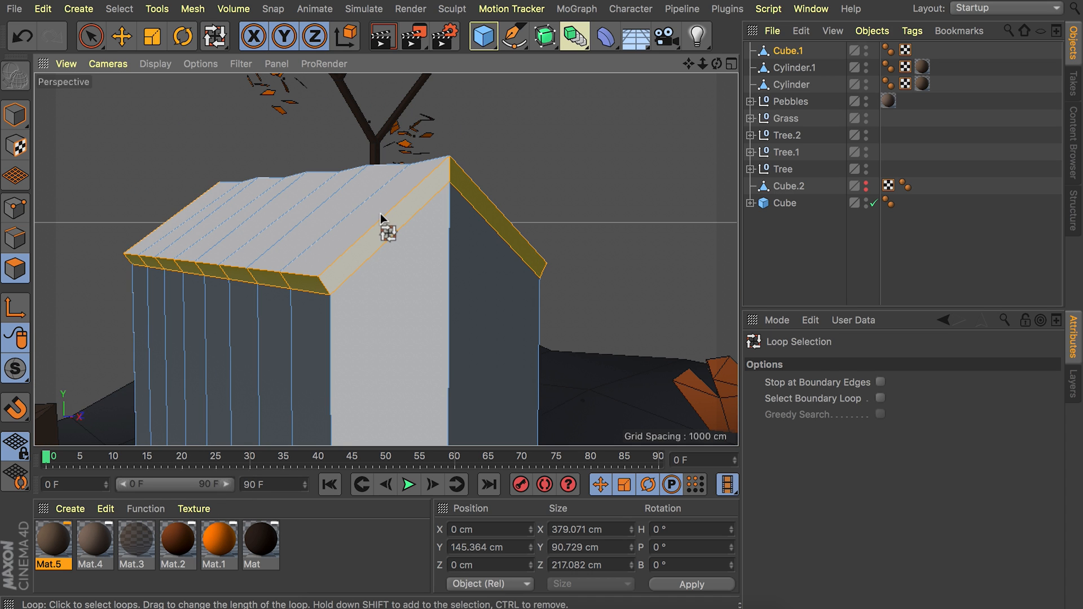
key("d")
left_click_drag(338, 286, 464, 281)
left_click_drag(464, 280, 272, 337, "alt")
key("e")
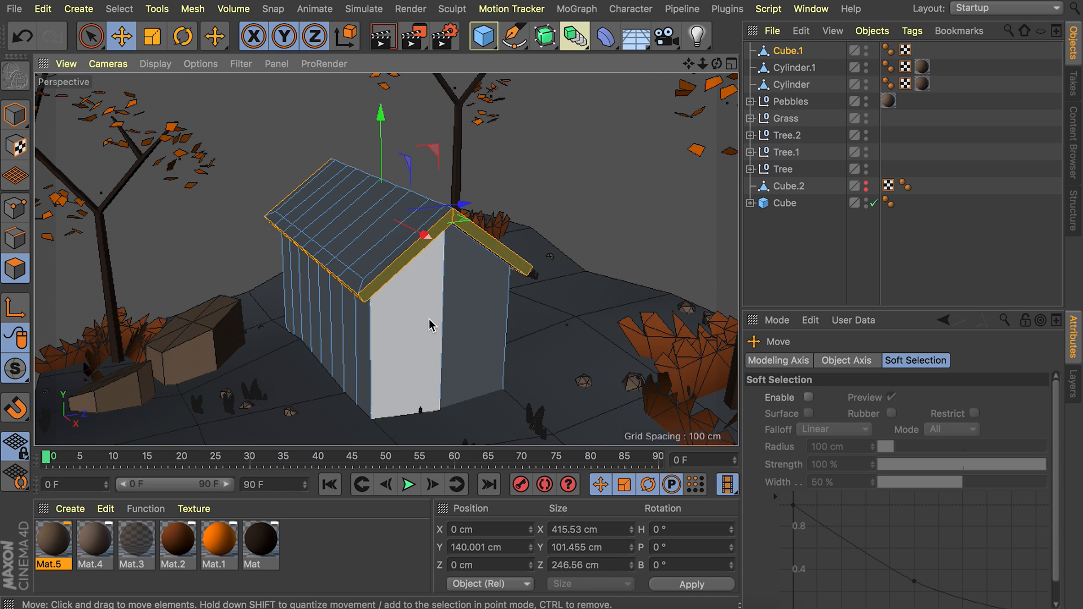
Select both polygons of the house's front gable wall and inset them by about 59.5 cm.
left_click(430, 324)
left_click(477, 320, "shift")
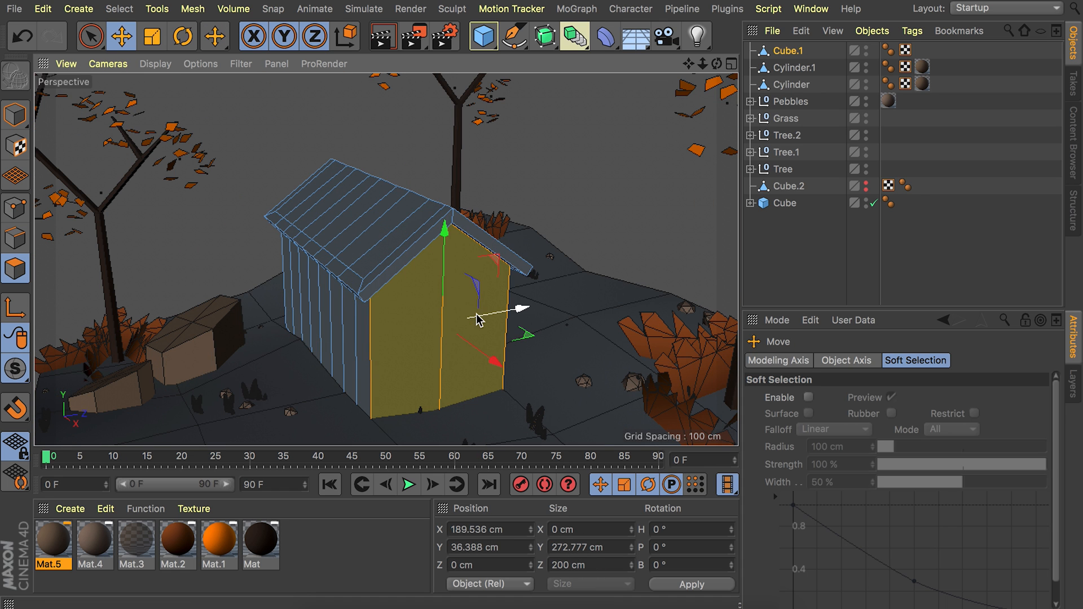
right_click(585, 229)
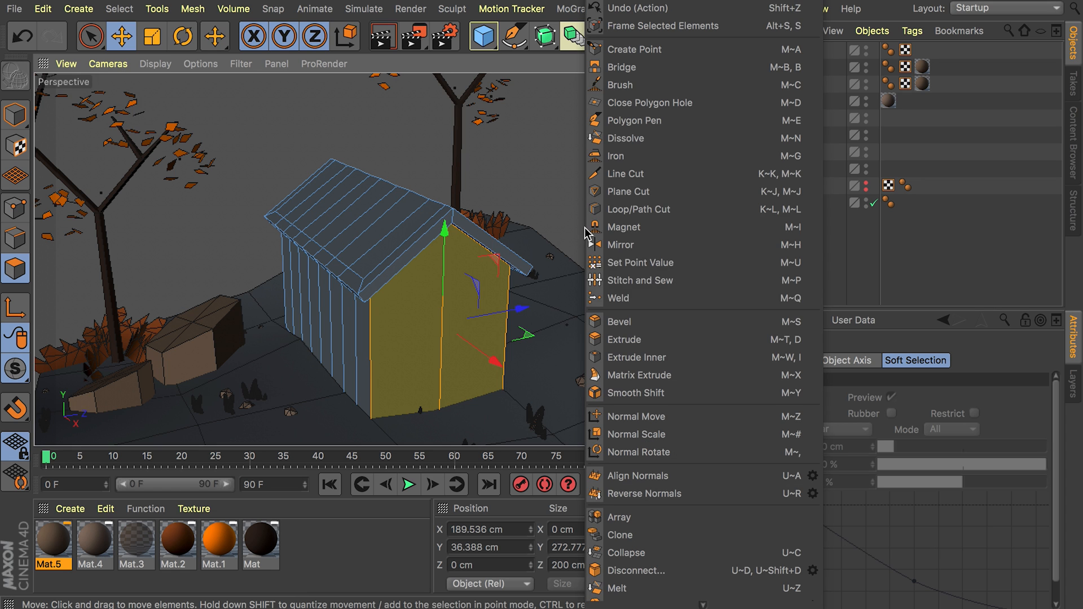
left_click(637, 359)
left_click_drag(603, 297, 419, 327)
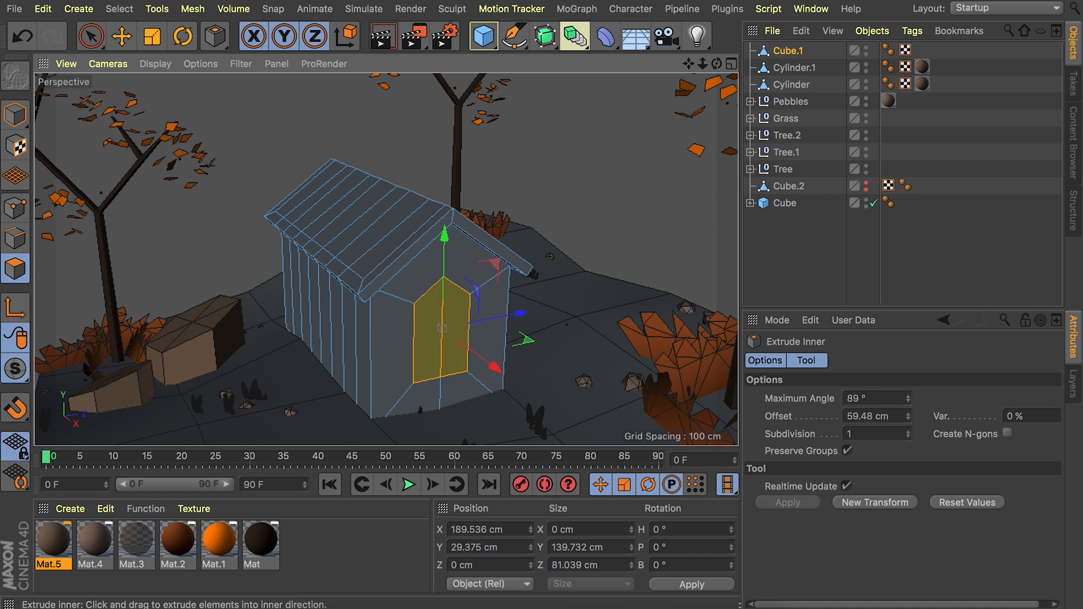
Lower the top middle point of the front wall's inset so the door outline has a straight top edge.
left_click(10, 210)
key("e")
left_click(443, 282)
left_click_drag(447, 246, 444, 279)
Move the door polygons down about 33 cm to the ground and extrude them inward by about 9.1 cm.
left_click(15, 269)
key("t")
key("e")
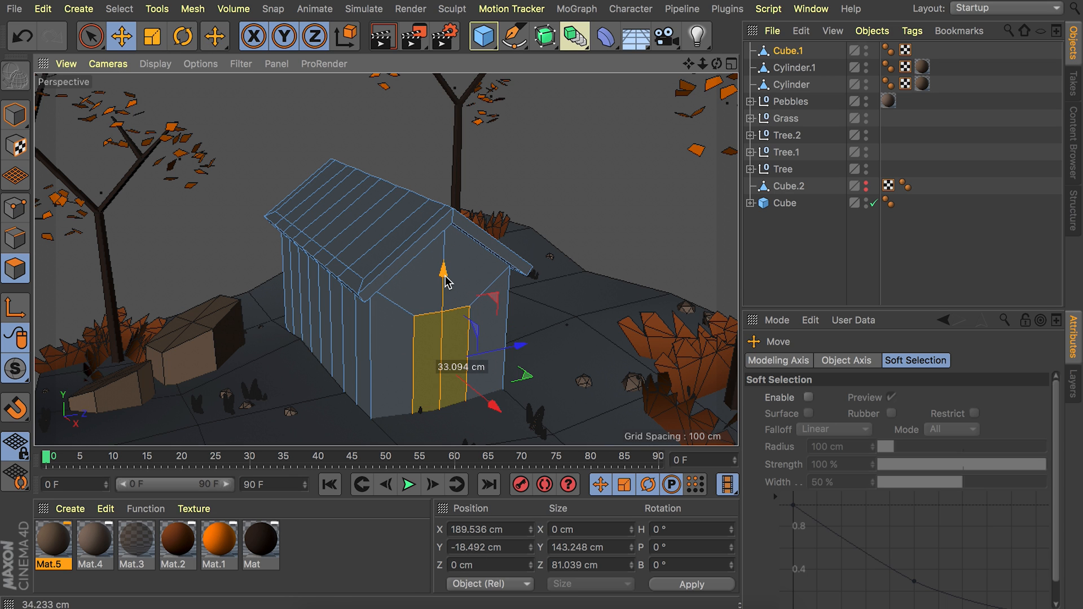
left_click_drag(432, 343, 409, 337, "alt")
key("d")
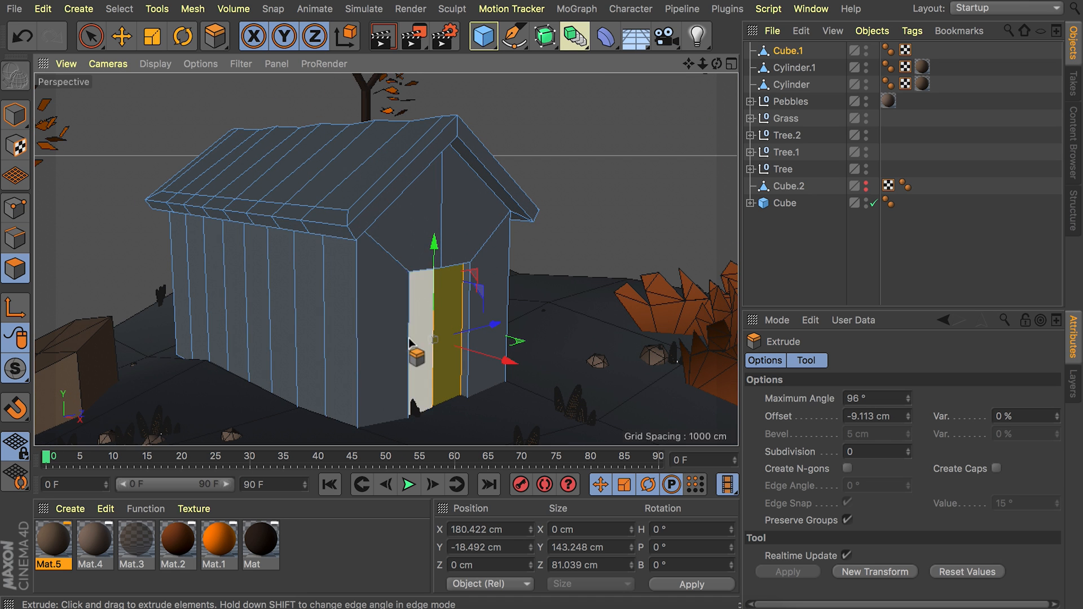
Select all seven inner vertical edges of the house's long side wall, without the horizontal edges under the roof.
left_click_drag(249, 299, 418, 276, "alt")
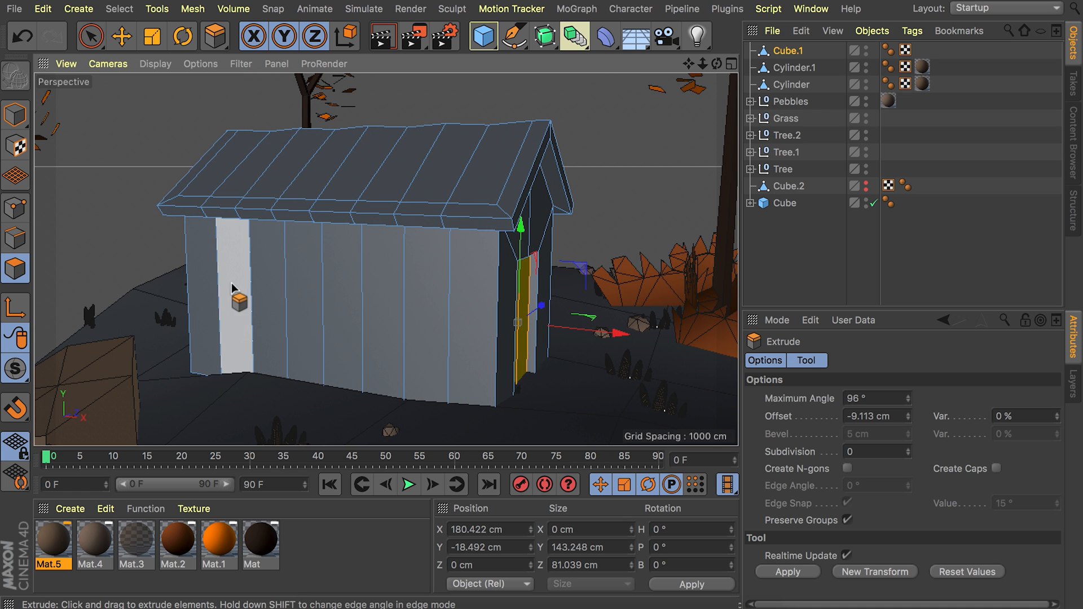
left_click(14, 238)
key("e")
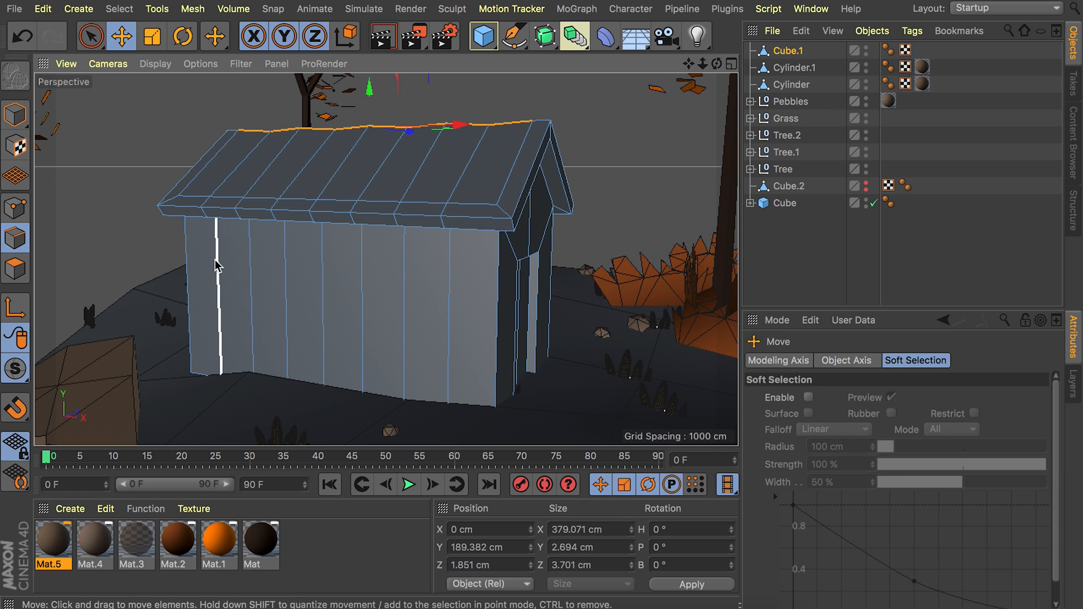
key("9")
left_click_drag(216, 271, 449, 292)
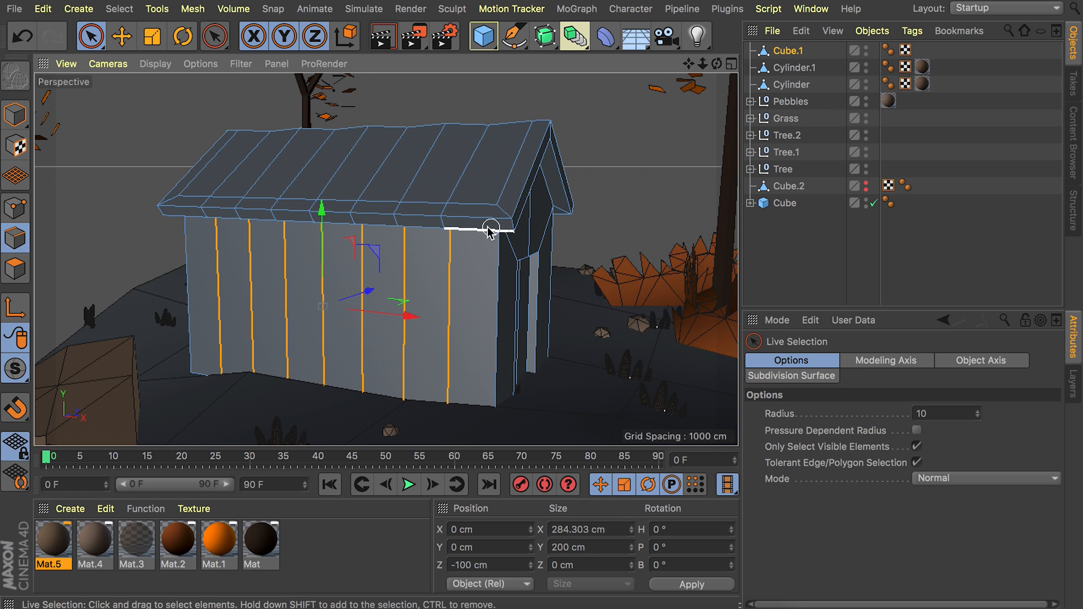
left_click_drag(496, 230, 176, 234, "alt")
Bevel the selected side-wall edges in Chamfer mode with an offset of about 3.7 cm to form narrow strips.
left_click_drag(572, 248, 682, 267, "alt")
scroll(270, 281, "up", 3)
left_click_drag(270, 282, 378, 236, "alt")
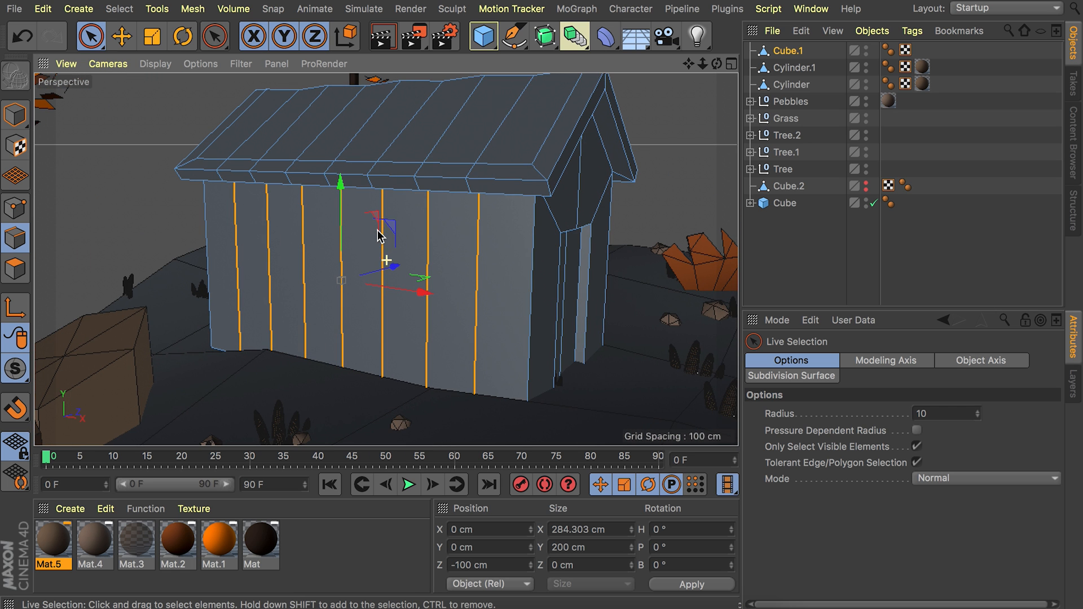
right_click(378, 232)
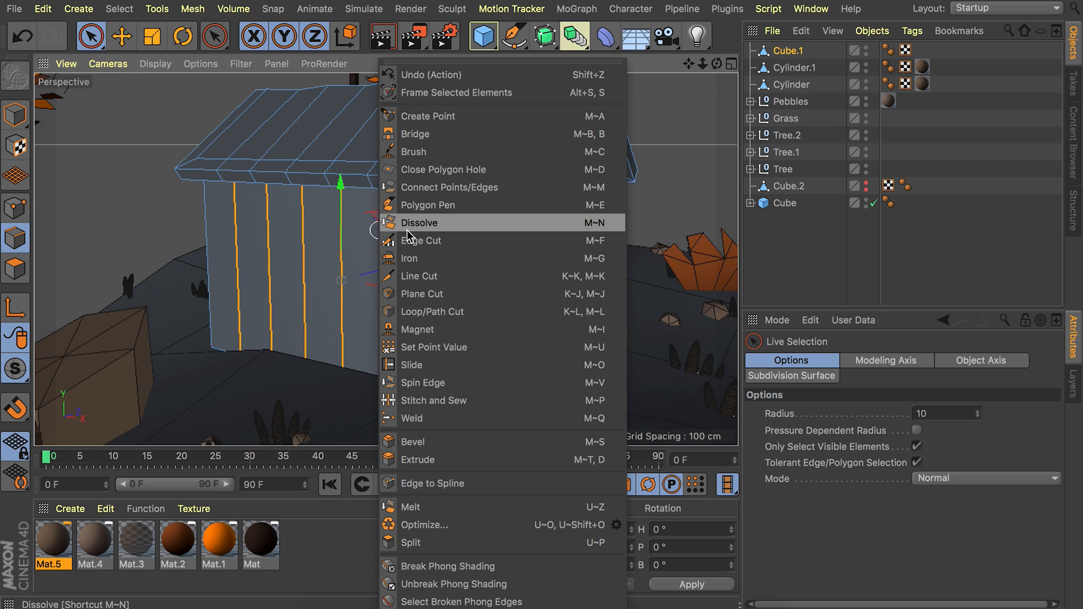
left_click(446, 437)
left_click_drag(458, 248, 480, 249)
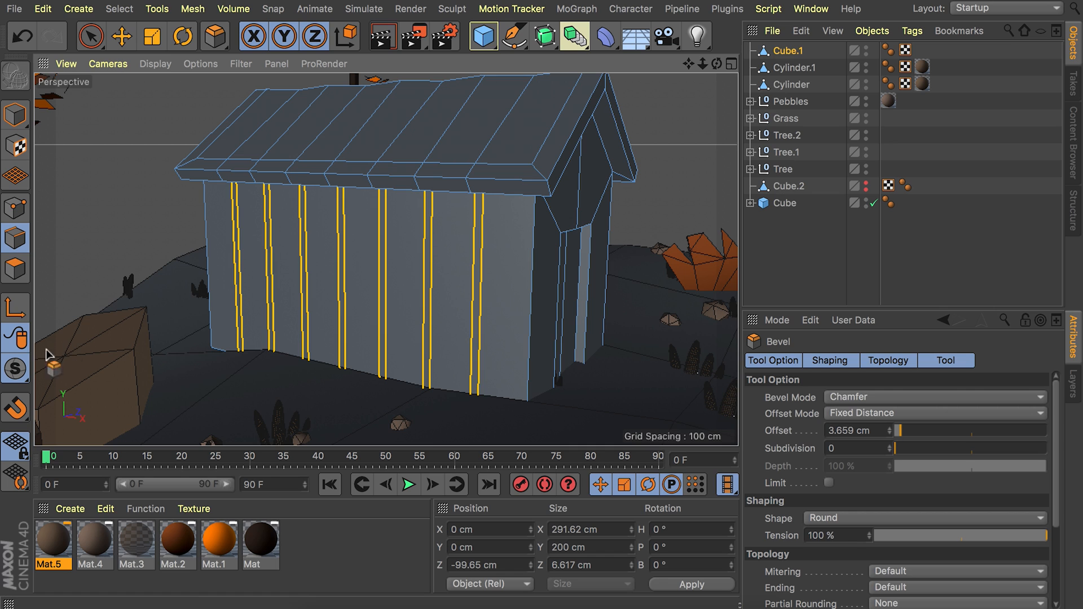
Extrude the narrow strip polygons on the side wall inward by about 3.4 cm to form plank grooves.
left_click(17, 276)
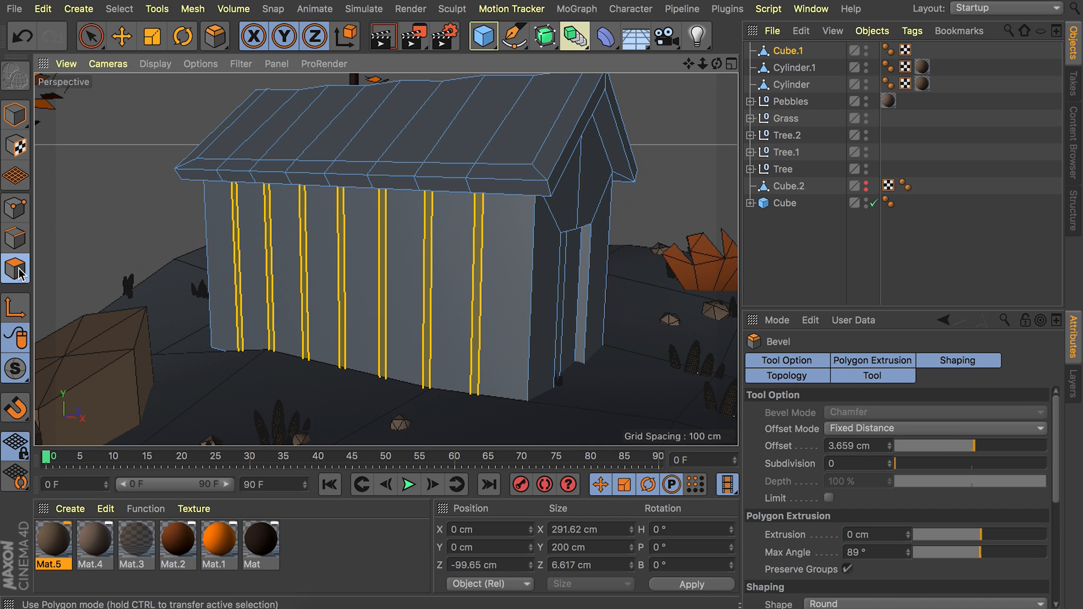
scroll(476, 261, "up", 5)
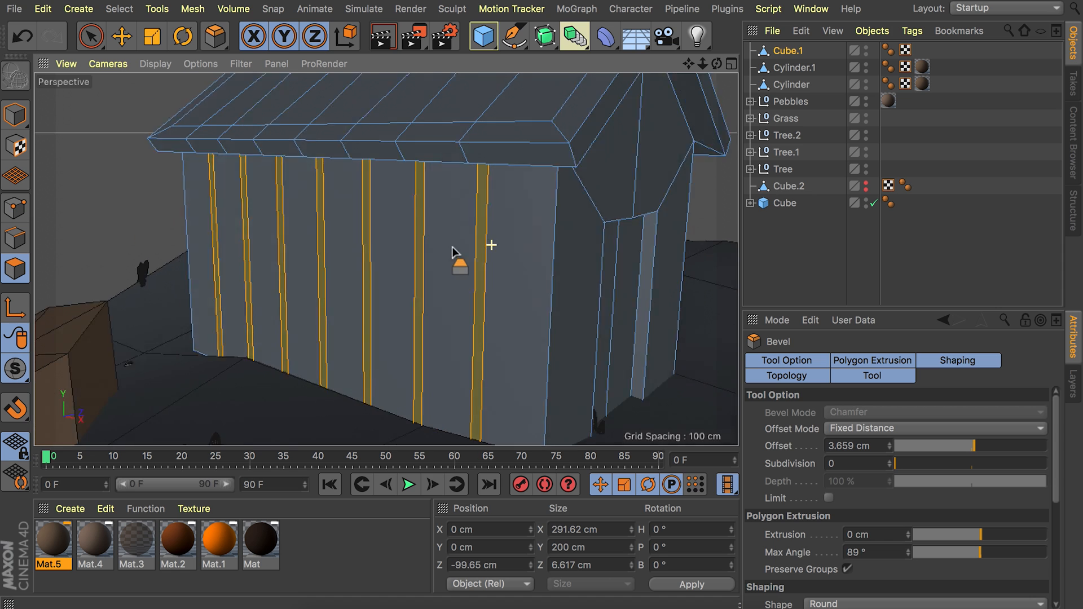
key("d")
left_click_drag(469, 235, 367, 273)
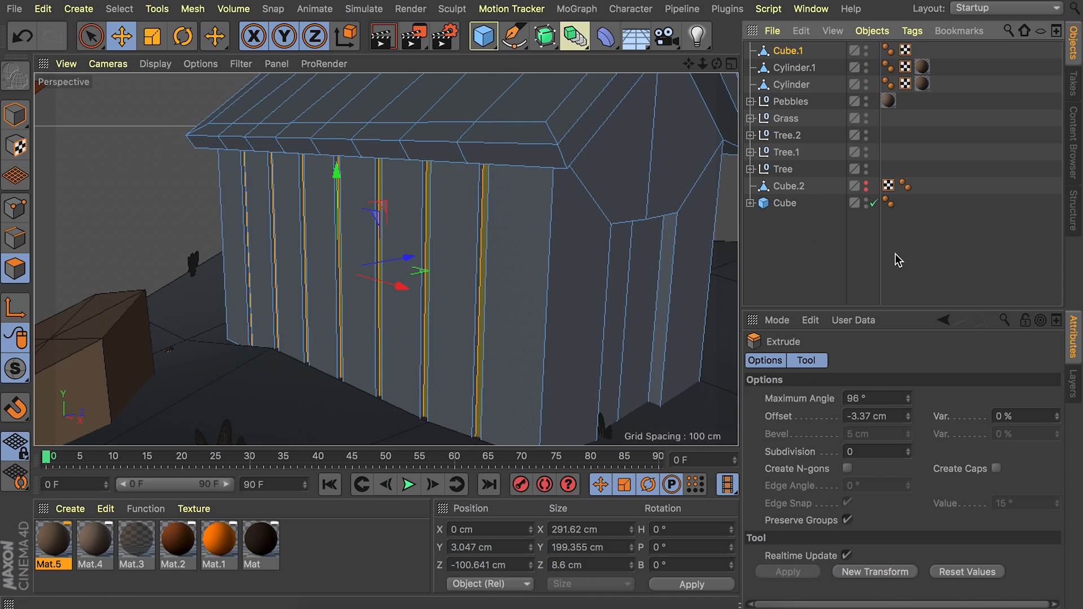
Scale the whole house down, move it toward the back of the slab and rotate it slightly.
left_click(895, 255)
right_click_drag(550, 199, 497, 285, "alt")
left_click_drag(387, 259, 472, 296, "alt")
left_click(806, 53)
key("Return")
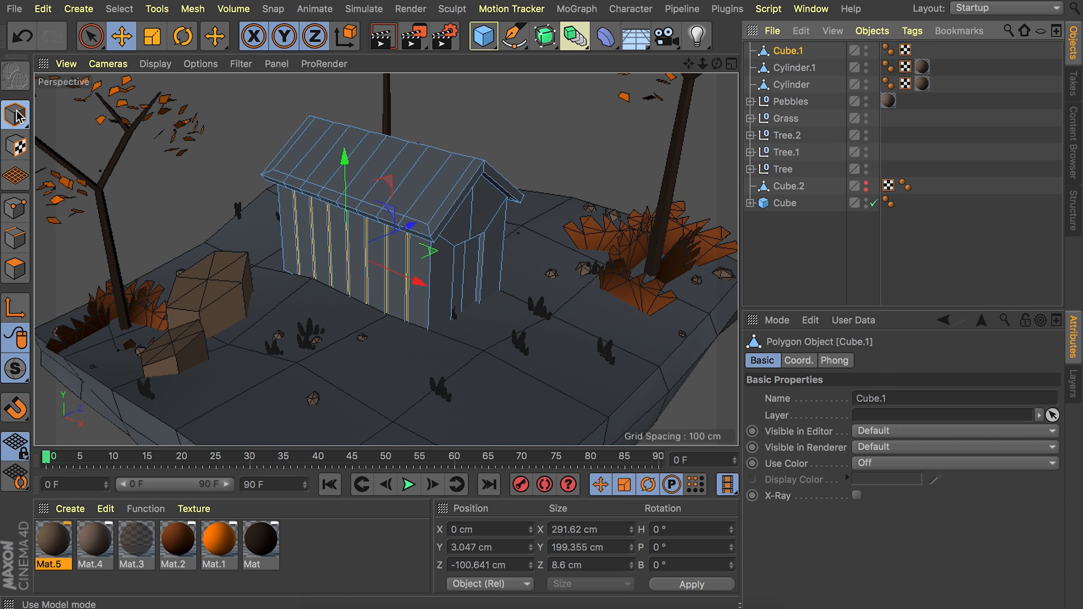
left_click_drag(444, 260, 365, 172)
key("t")
key("e")
key("r")
key("e")
key("r")
left_click(826, 273)
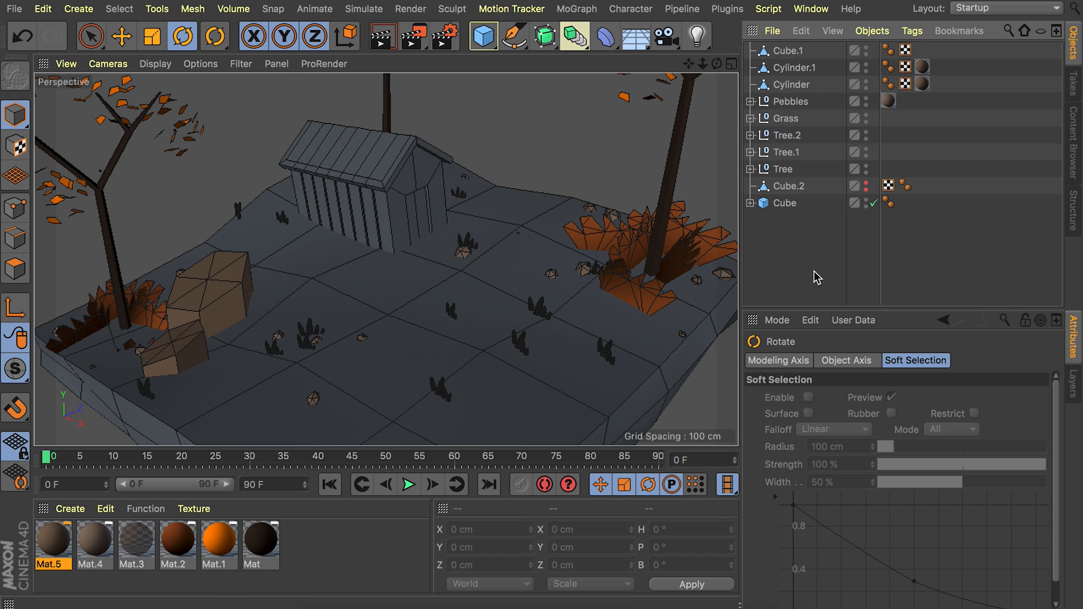
Create a new material without reflectance and set its color to H 60°, S 28%, V 30%.
double_click(327, 558)
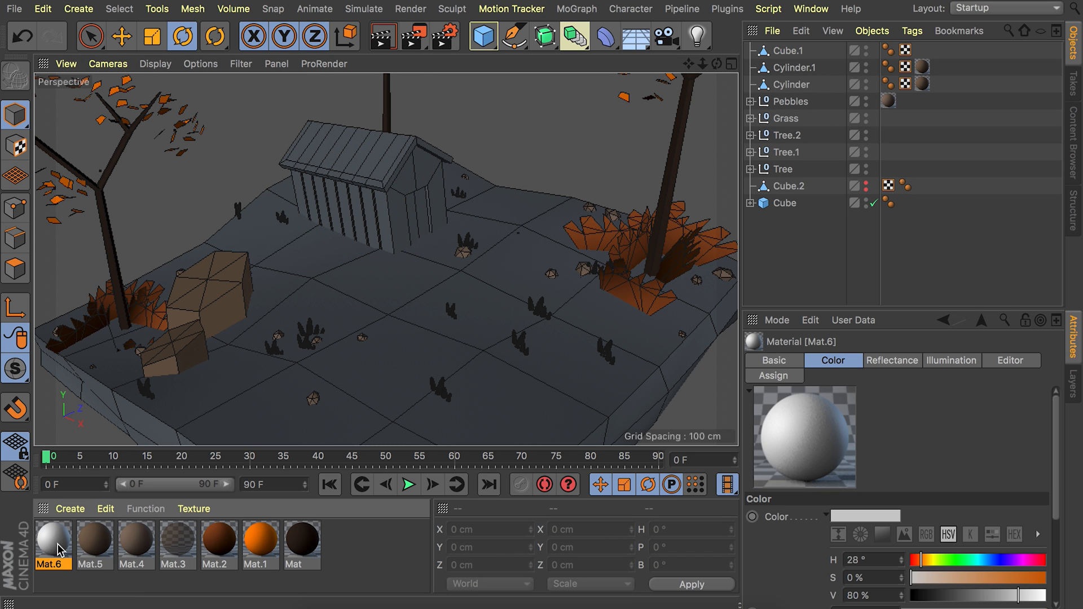
double_click(53, 538)
left_click(343, 300)
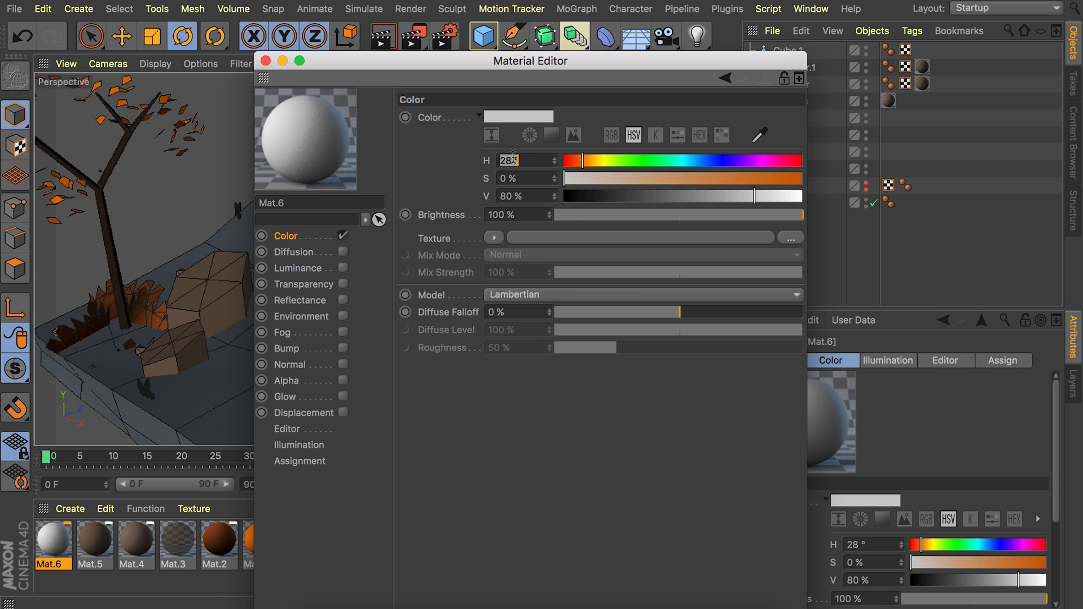
type("60")
key("Tab")
type("28")
key("Tab")
type("30")
key("Return")
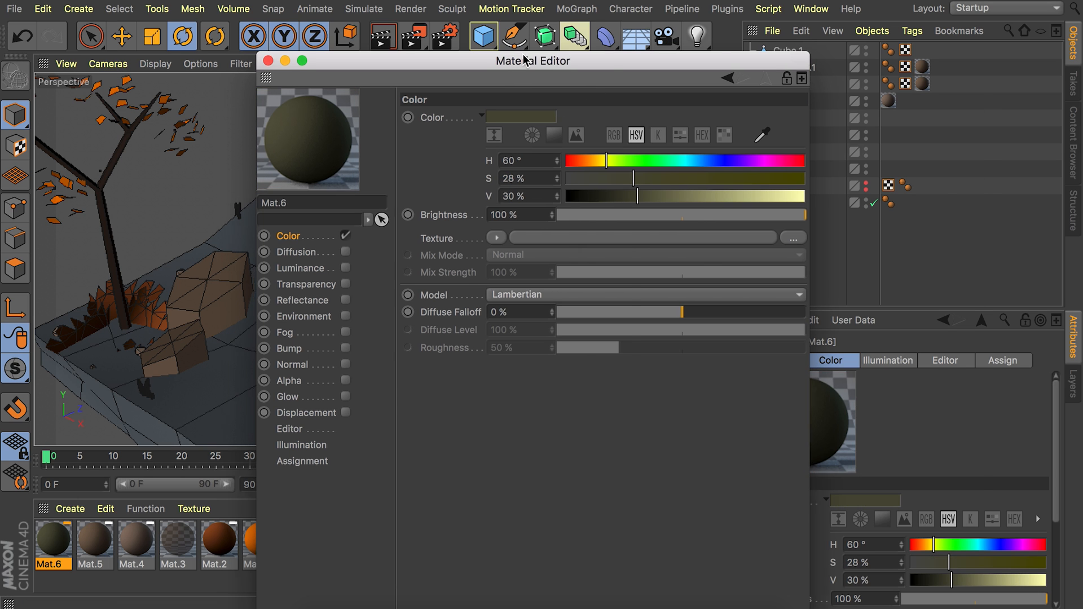
Load a Noise shader as the material's color texture and set its Color 1 to H 15°, S 25%, V 25%.
left_click_drag(504, 65, 653, 65)
left_click(643, 238)
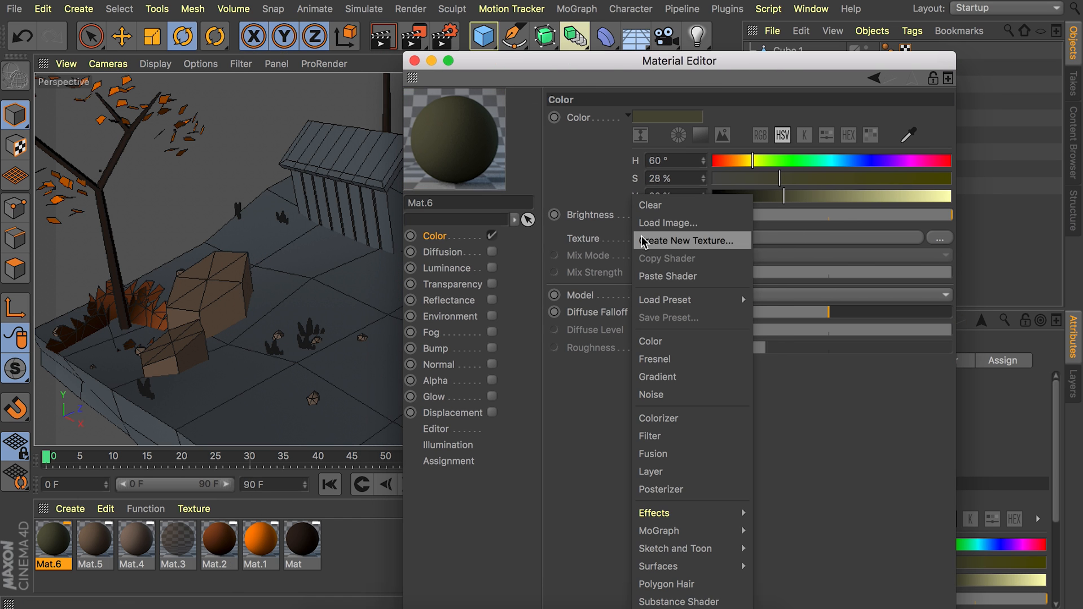
left_click(680, 397)
left_click(841, 239)
left_click(694, 237)
type("18")
key("Tab")
type("21")
key("Tab")
type("25")
key("Return")
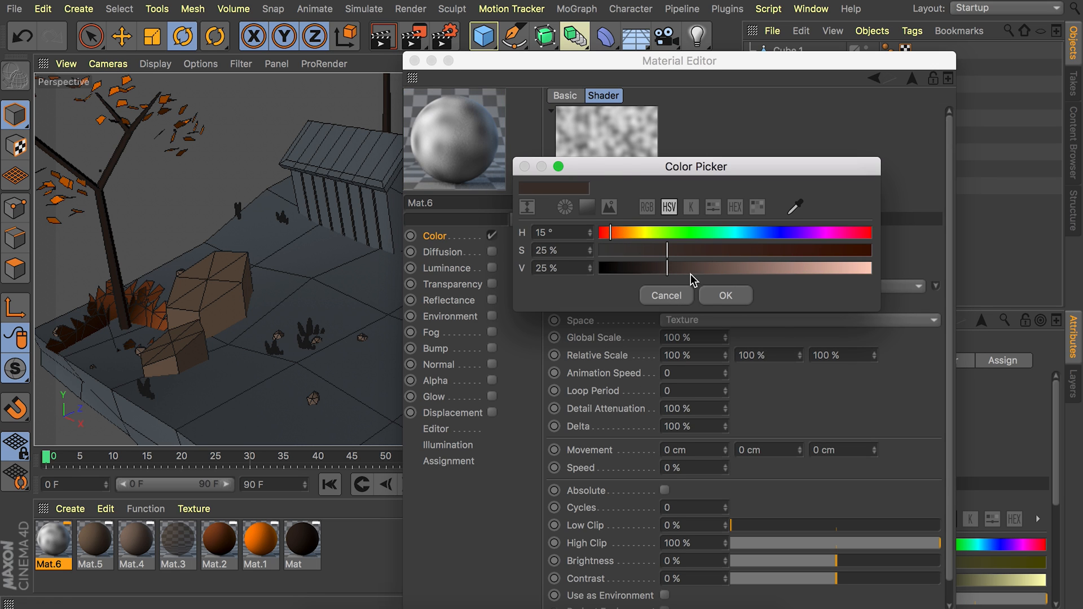
left_click(719, 295)
Set the Noise shader's Color 2 to a dark olive green.
left_click(689, 256)
type("80")
key("Tab")
type("30")
key("Tab")
type("30")
left_click(716, 318)
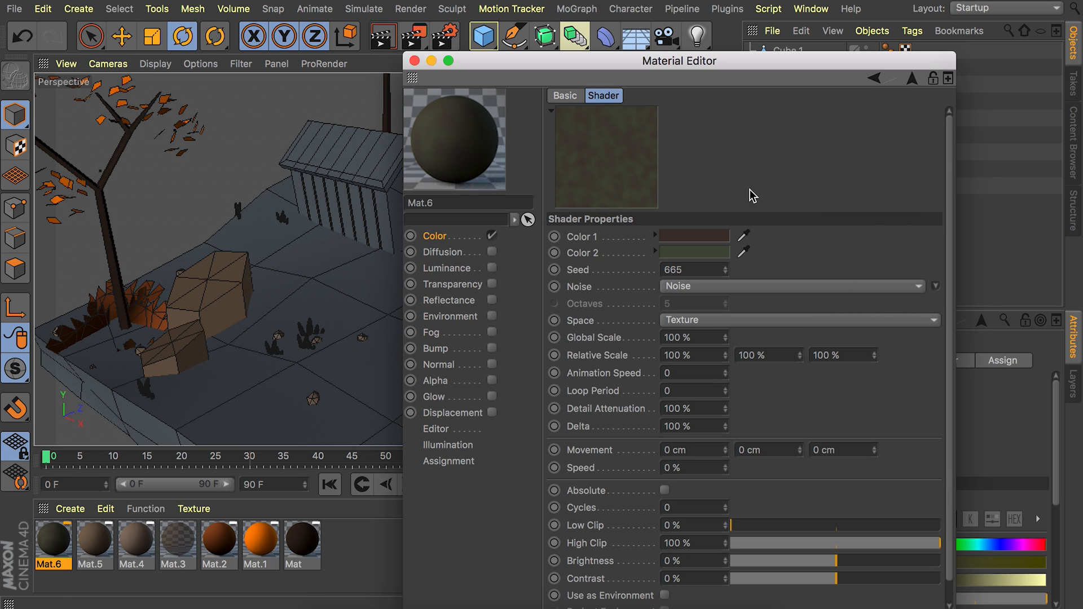
Lower the mix strength of the Noise texture and apply the material to the house.
left_click(911, 78)
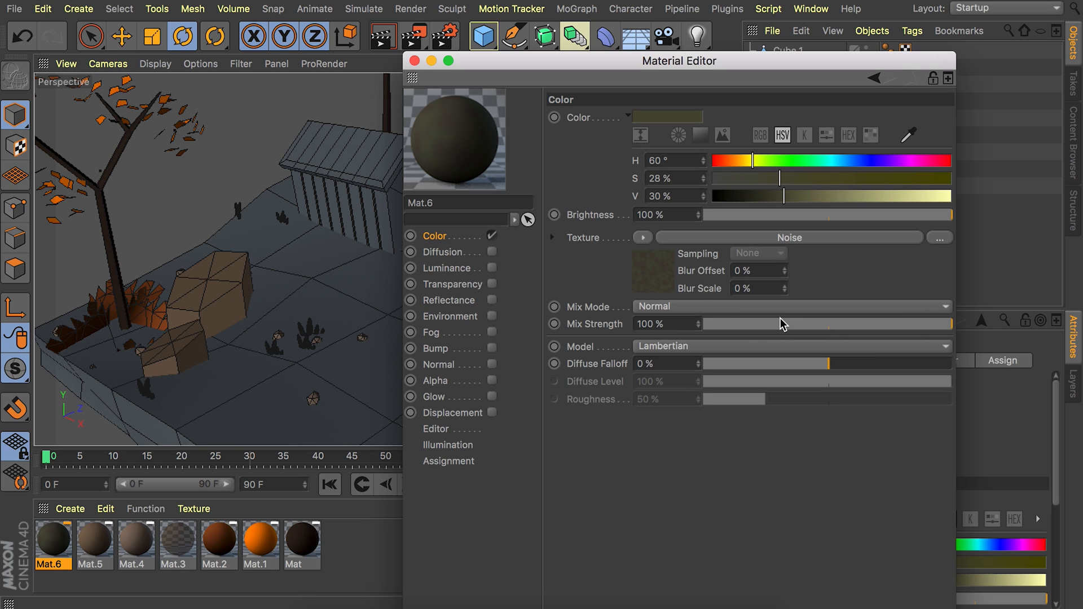
left_click_drag(811, 324, 784, 326)
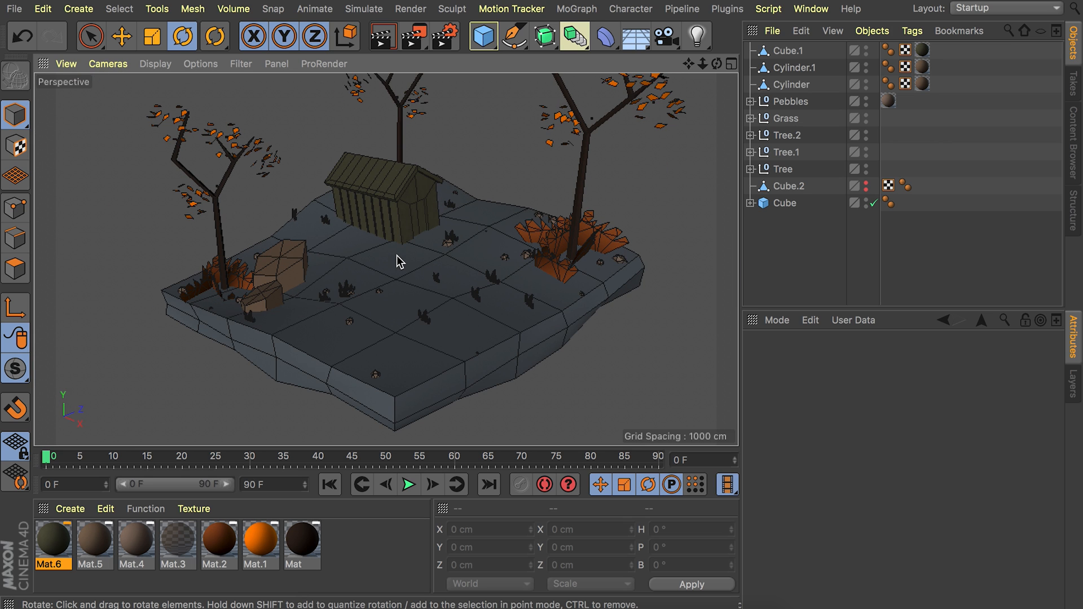
Create another material without reflectance and load a Layer shader as its color texture.
double_click(361, 554)
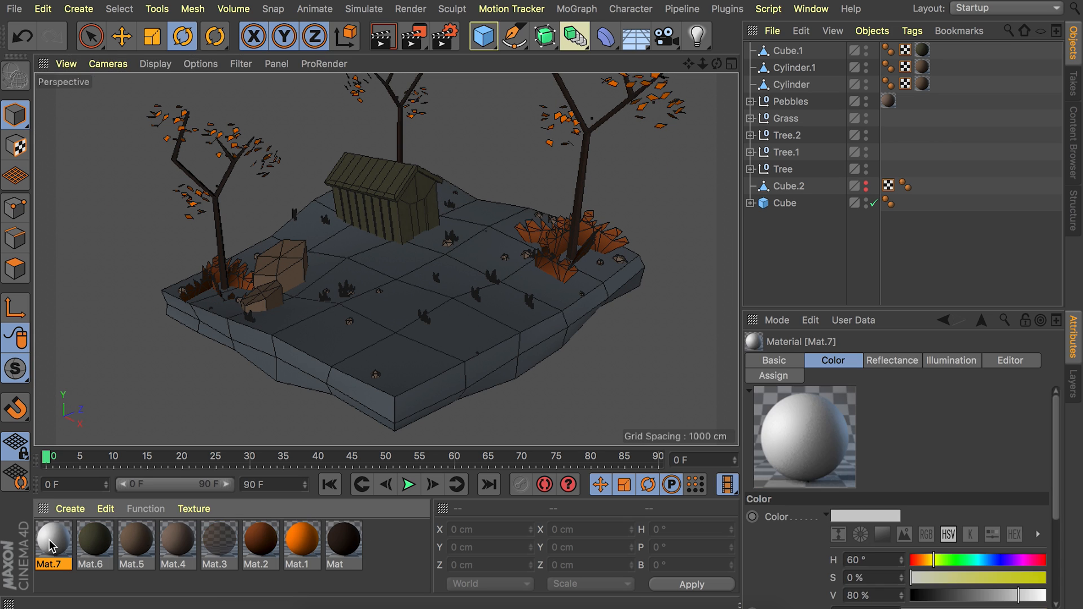
double_click(54, 539)
left_click(337, 299)
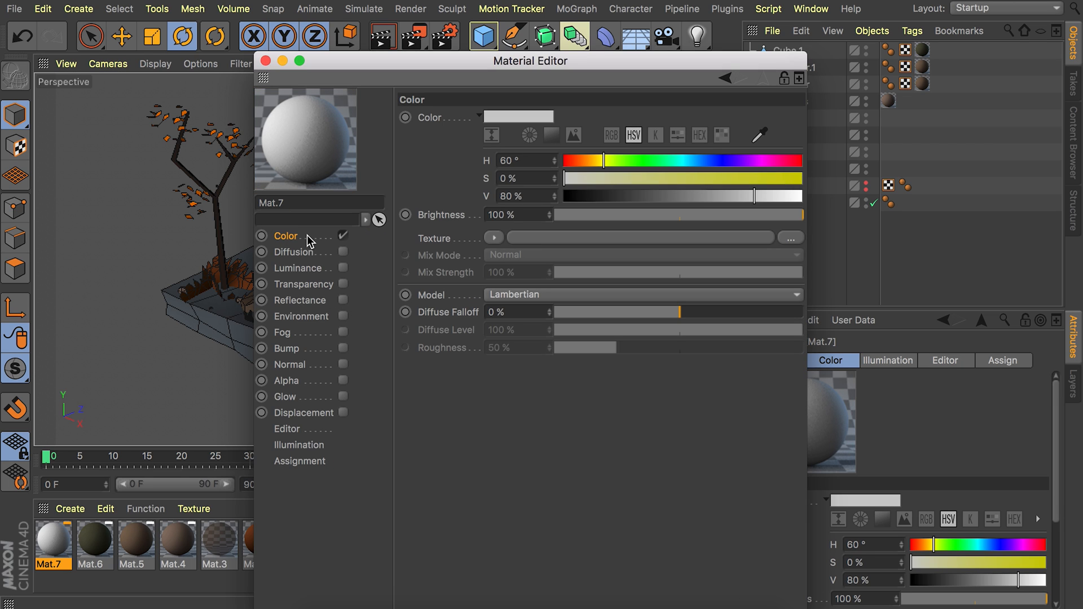
left_click(495, 238)
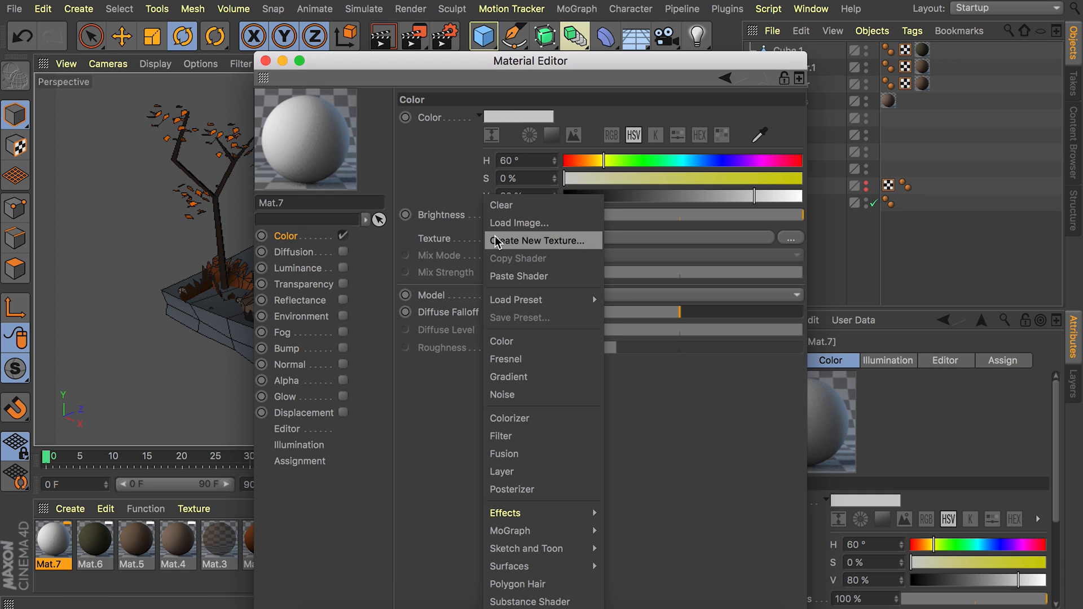
left_click(516, 472)
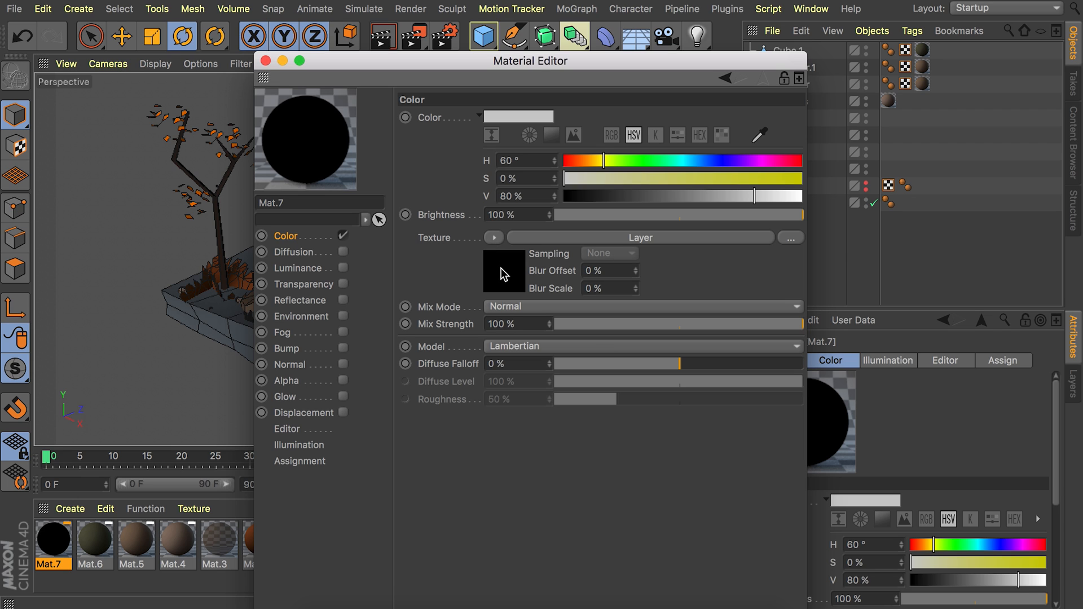
Add a Gradient shader inside the Layer shader and set its type to 2D - Circular.
left_click(501, 270)
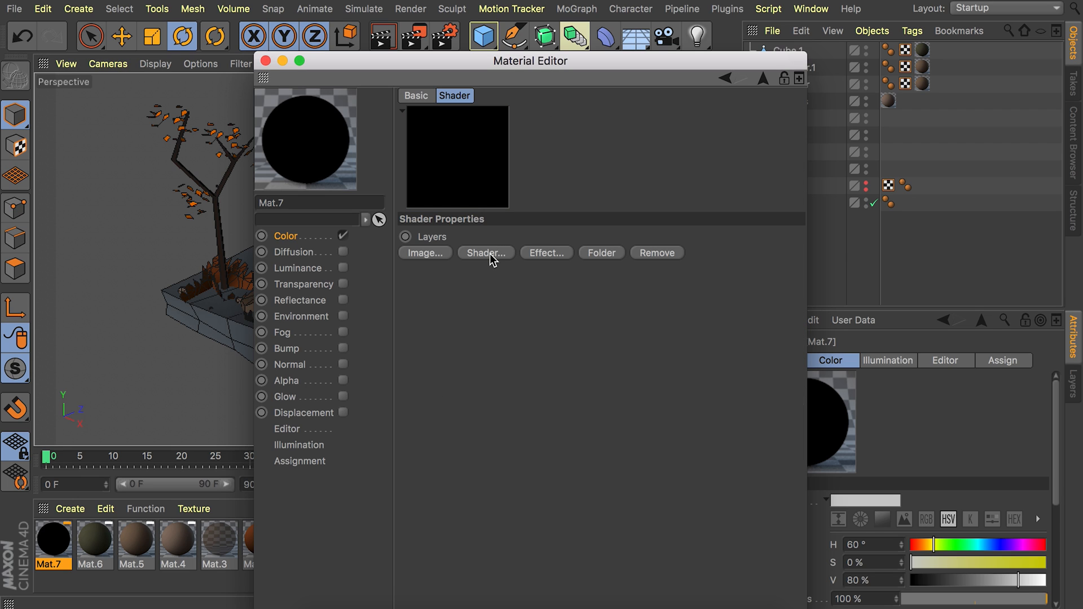
left_click(488, 253)
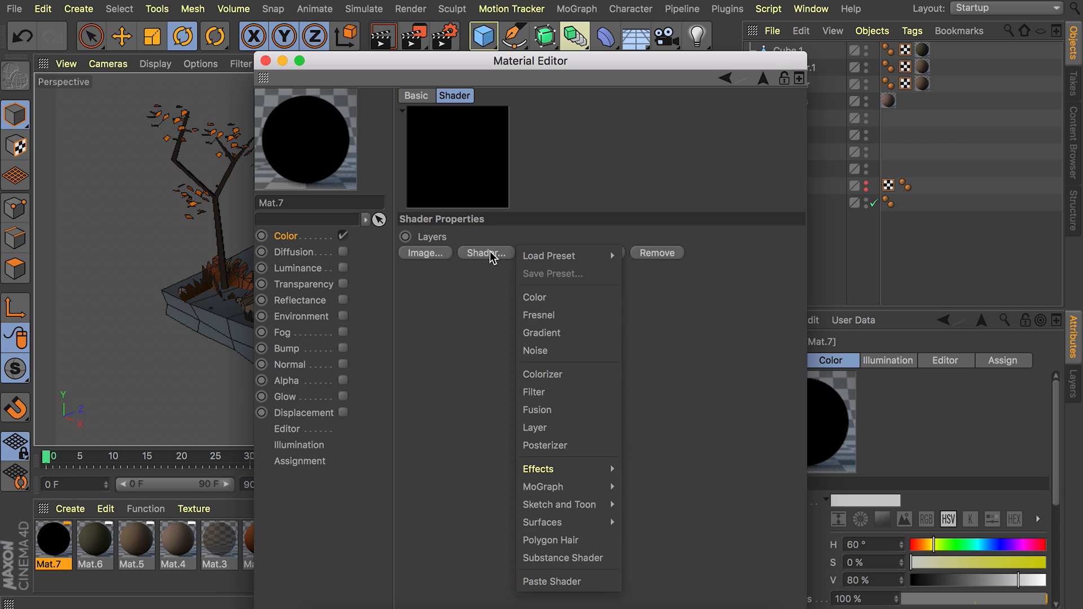
left_click(543, 334)
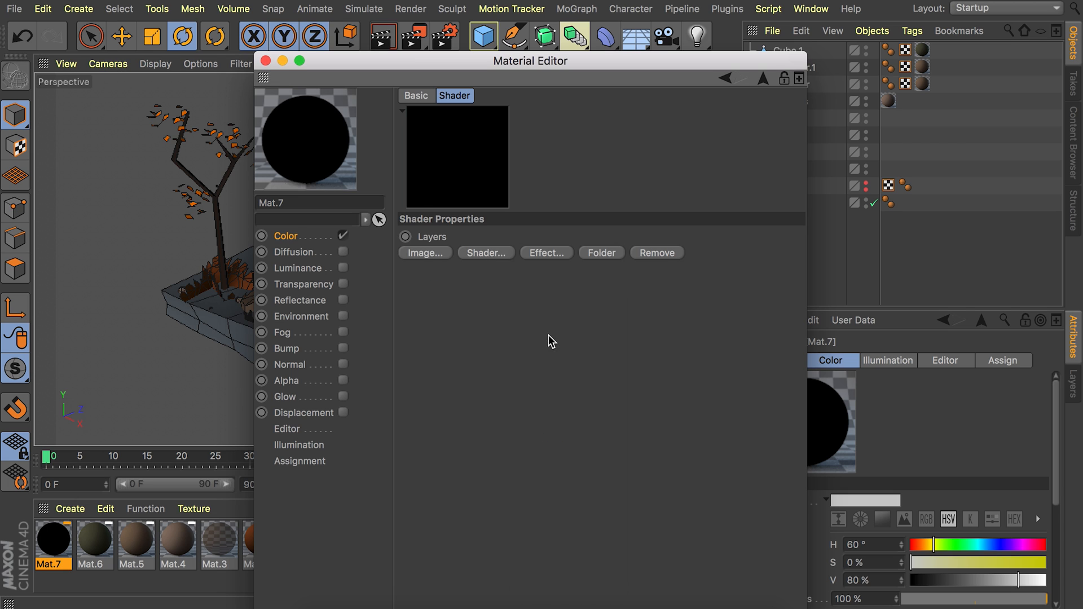
left_click(480, 276)
left_click(497, 282)
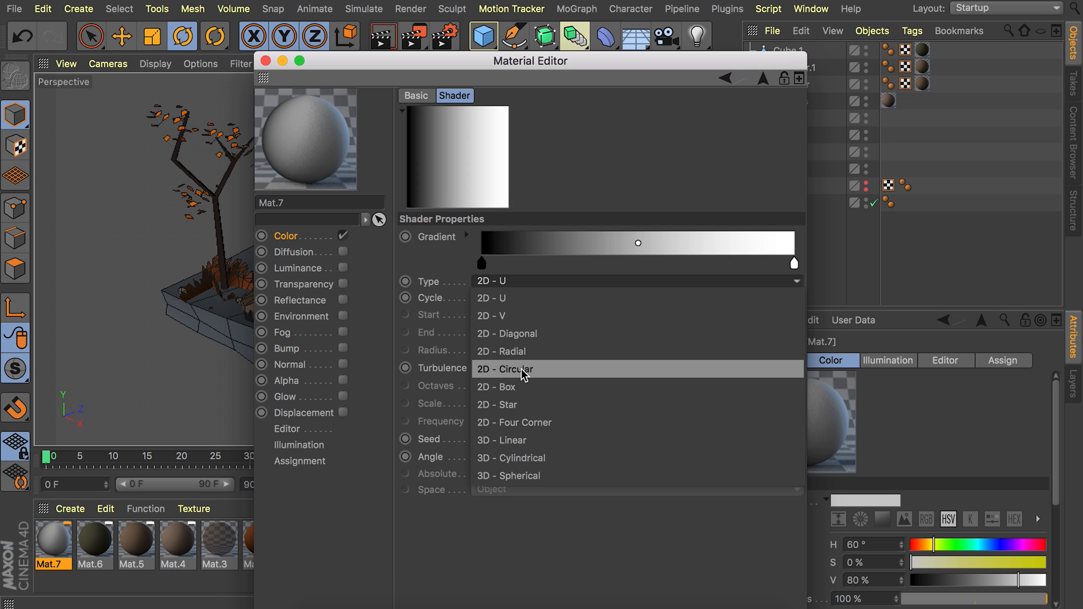
left_click(523, 373)
Set the gradient's black starting knot to H 33°, S 64%, V 55%.
double_click(482, 263)
left_click(339, 286)
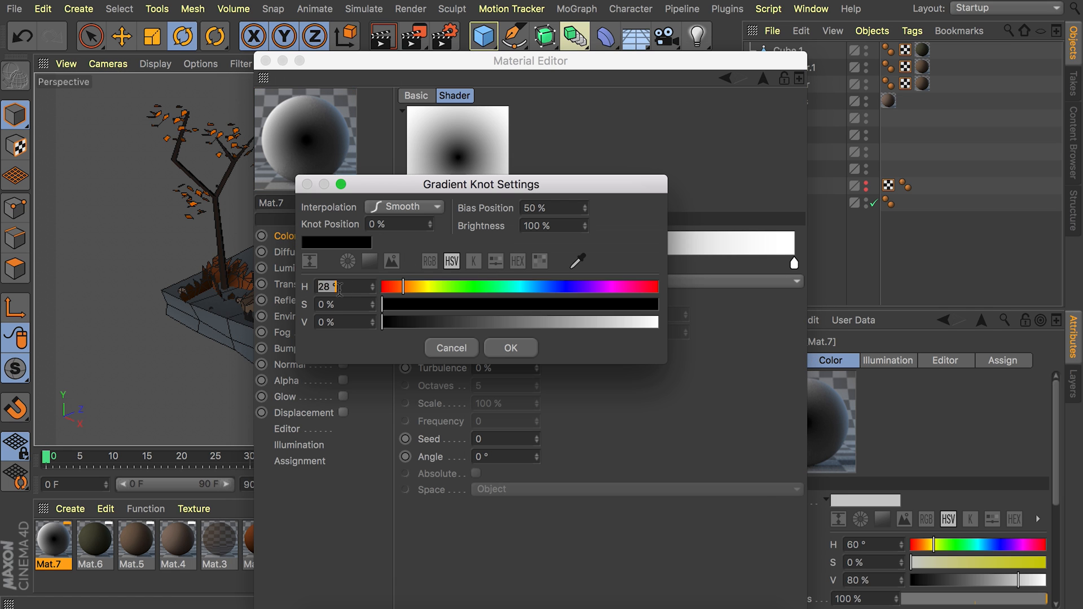
type("33")
key("Tab")
type("64")
key("Tab")
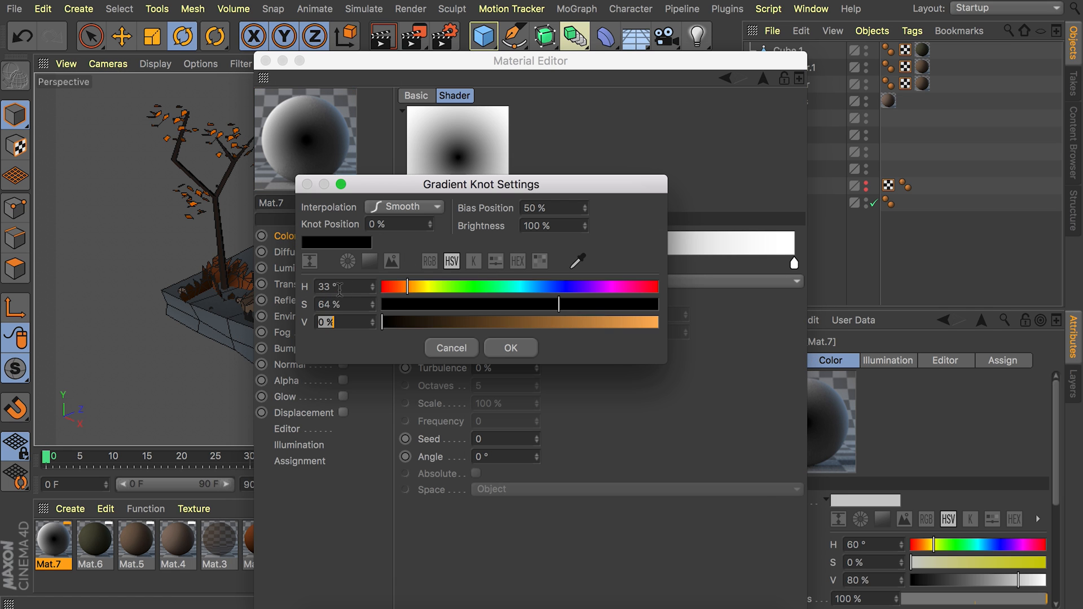
type("55")
key("Return")
Set the gradient's white end knot to H 28°, S 84%, V 47%.
double_click(793, 266)
left_click(642, 283)
type("28")
key("Tab")
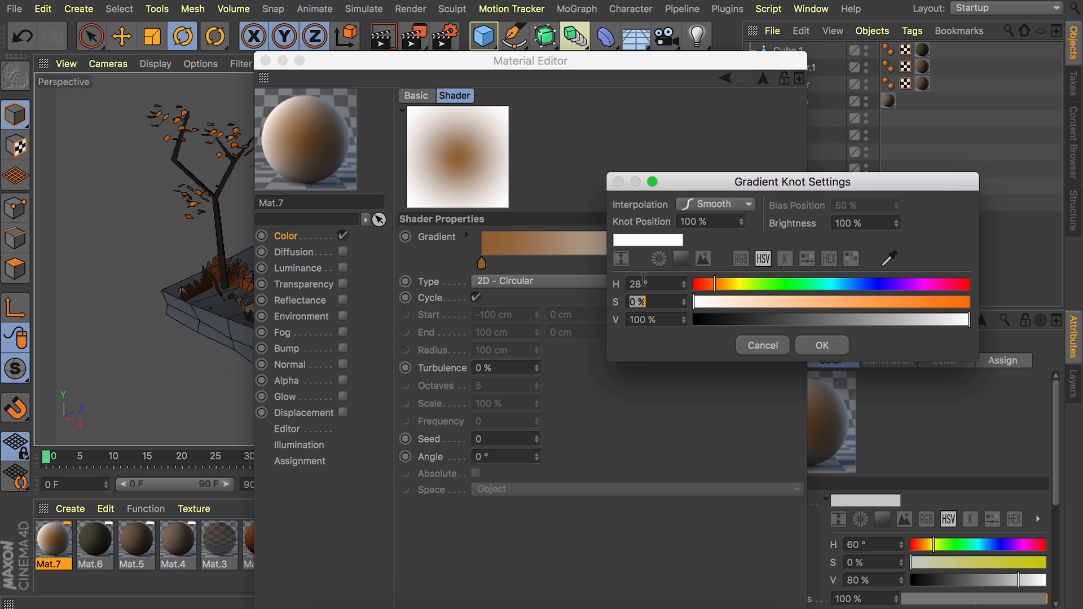
type("84")
key("Tab")
type("47")
key("Return")
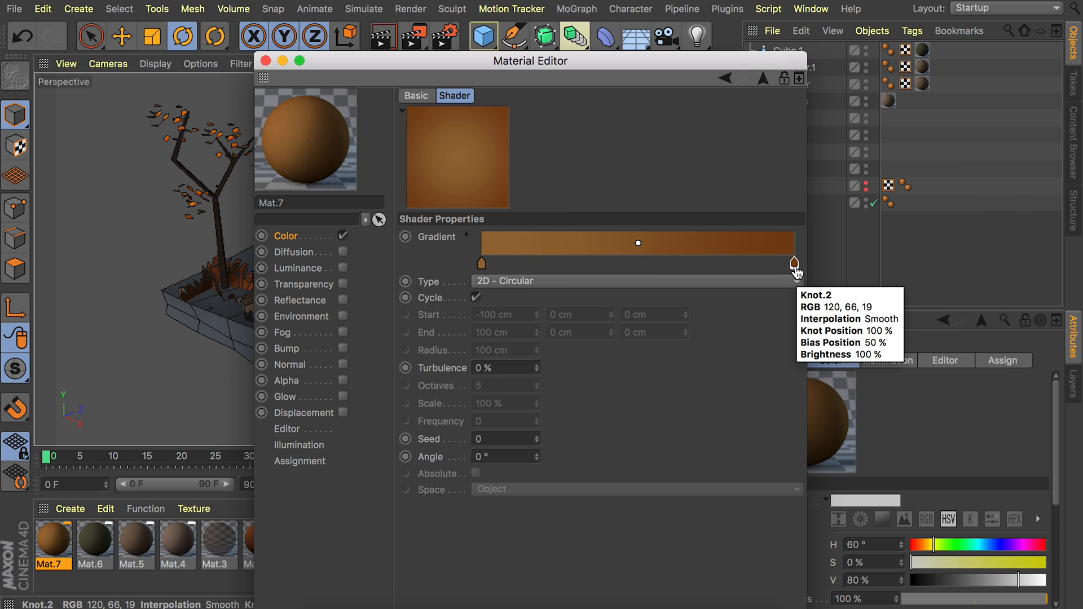
Duplicate the Gradient shader within the Layer shader by copying and pasting it.
left_click(763, 81)
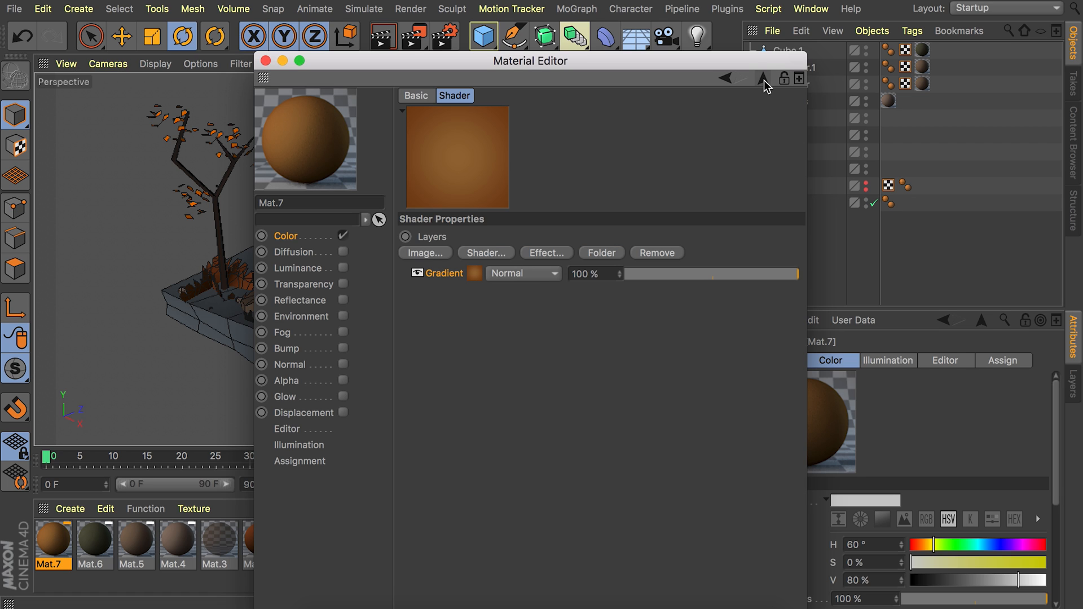
right_click(439, 277)
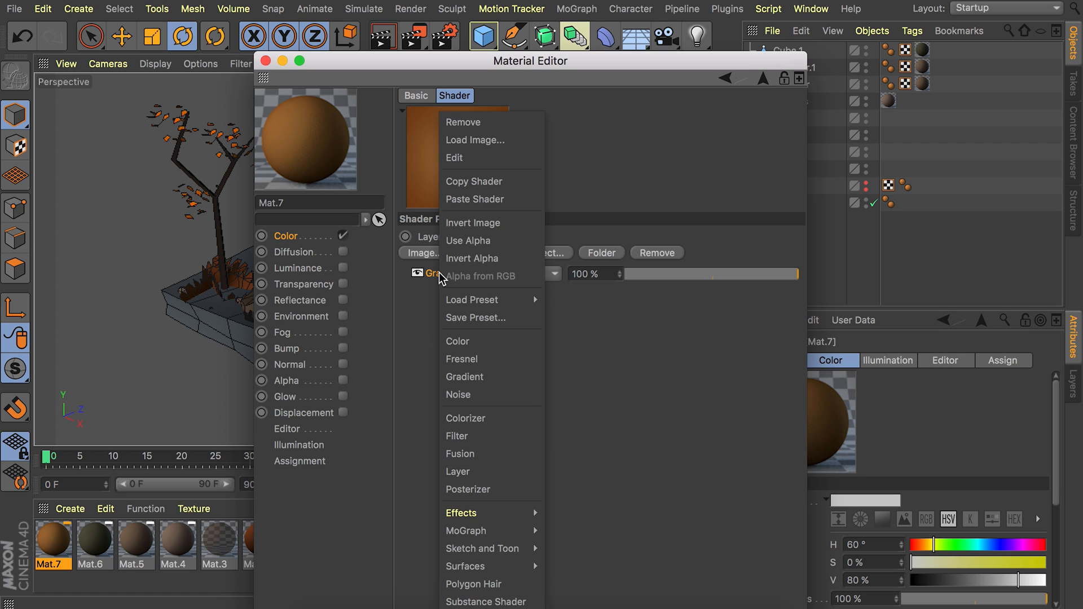
left_click(460, 181)
right_click(451, 275)
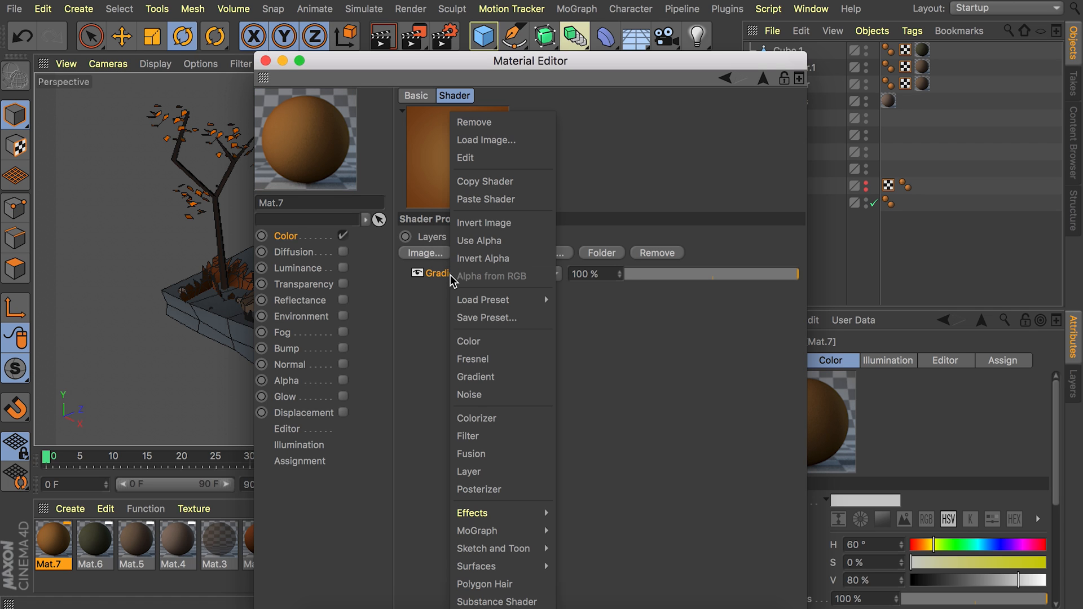
left_click(471, 201)
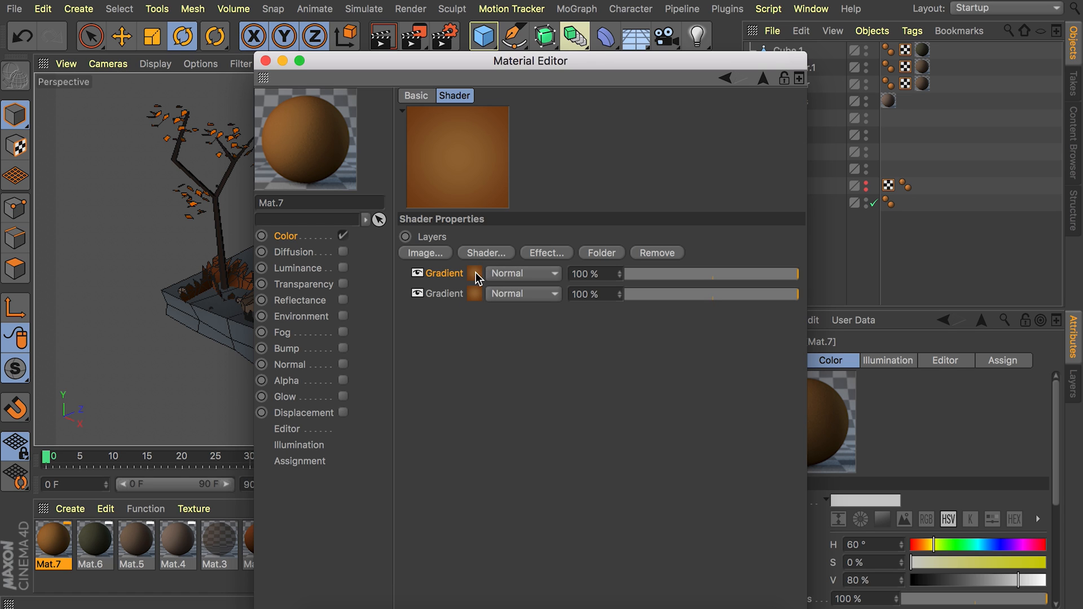
Change the upper Gradient layer's type to 2D - V and lower its opacity to 50%.
left_click(475, 276)
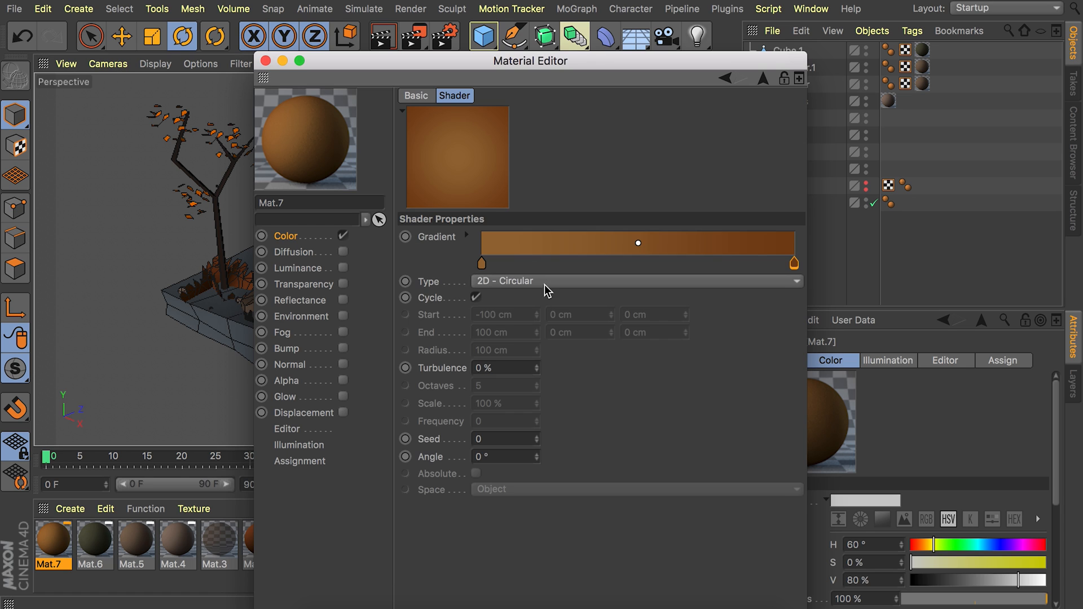
left_click(541, 285)
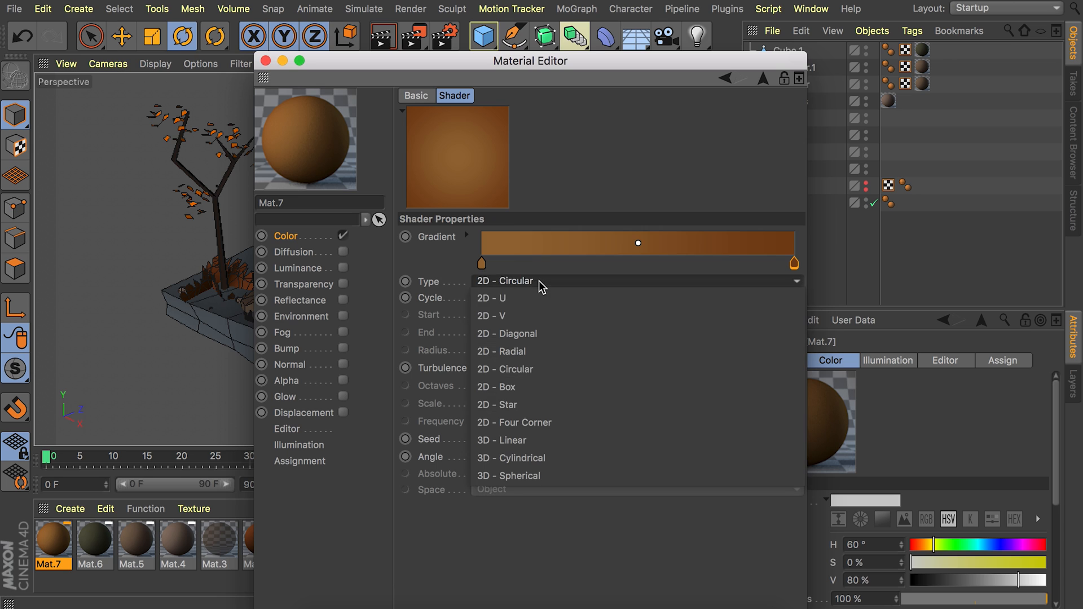
left_click(528, 317)
left_click(763, 78)
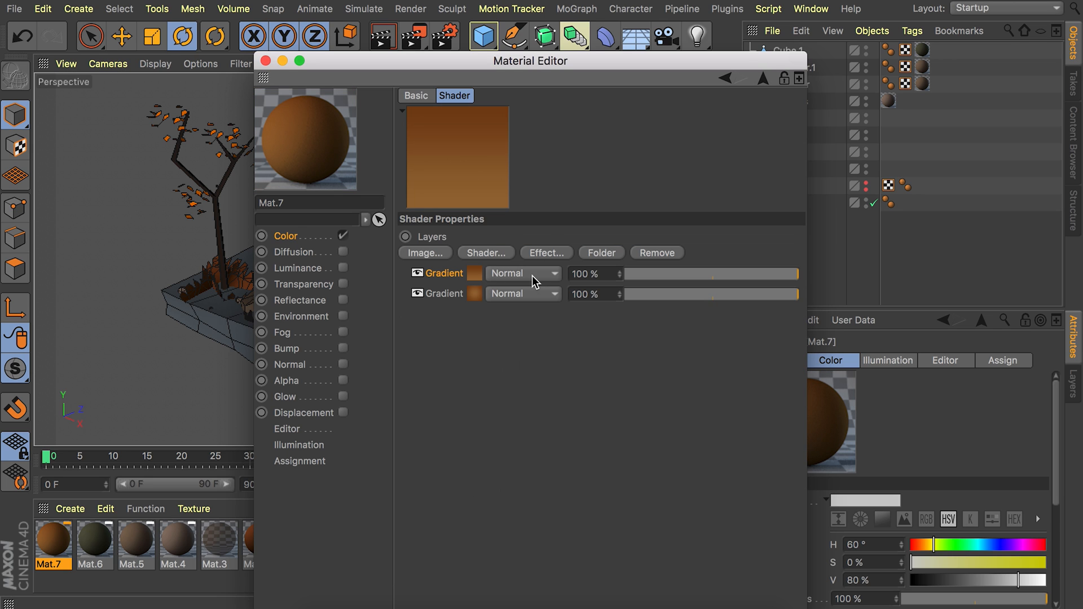
left_click_drag(739, 279, 714, 276)
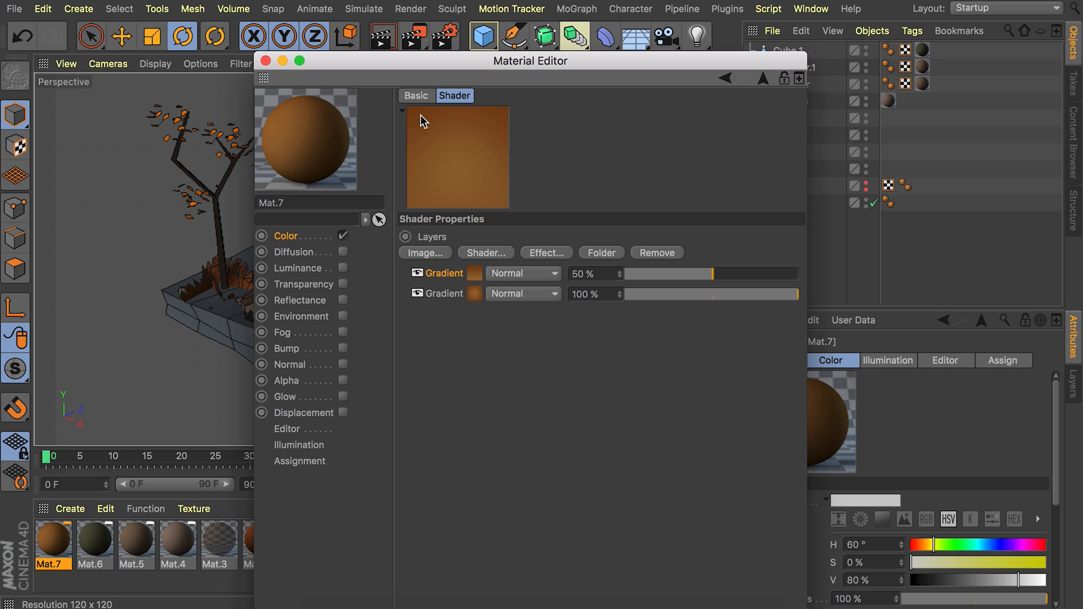
Add a Noise shader above the gradients and set its noise type to Poxo.
left_click(498, 254)
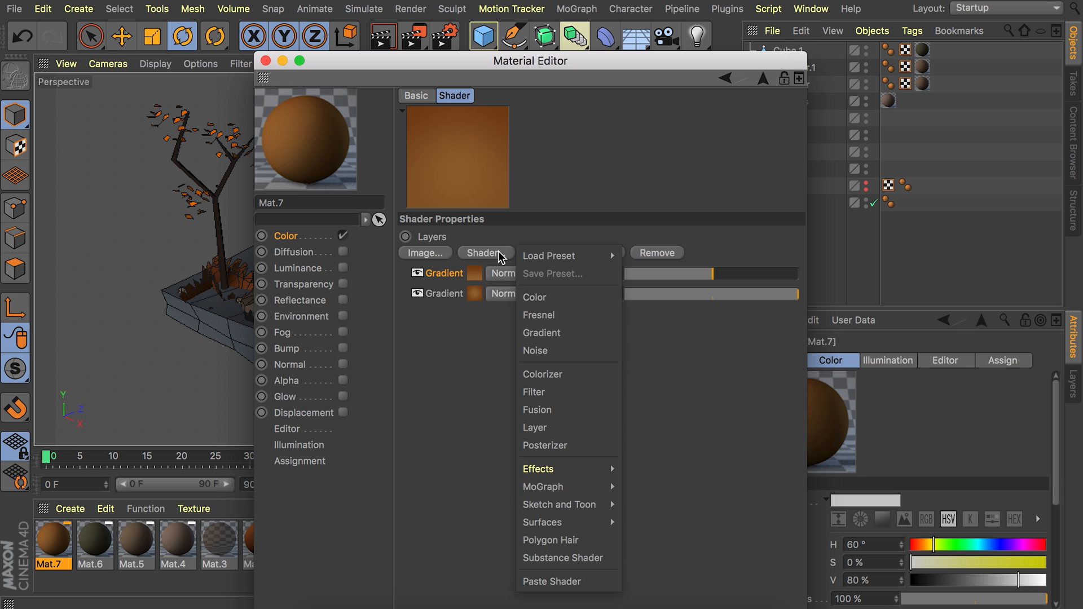
left_click(550, 349)
left_click(474, 273)
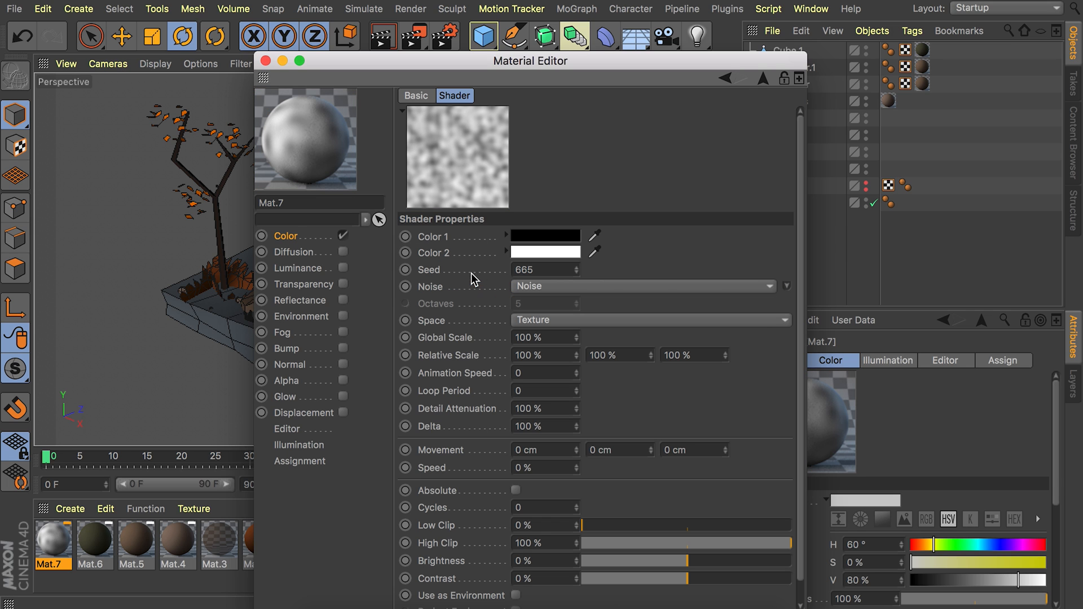
left_click(787, 287)
left_click(631, 287)
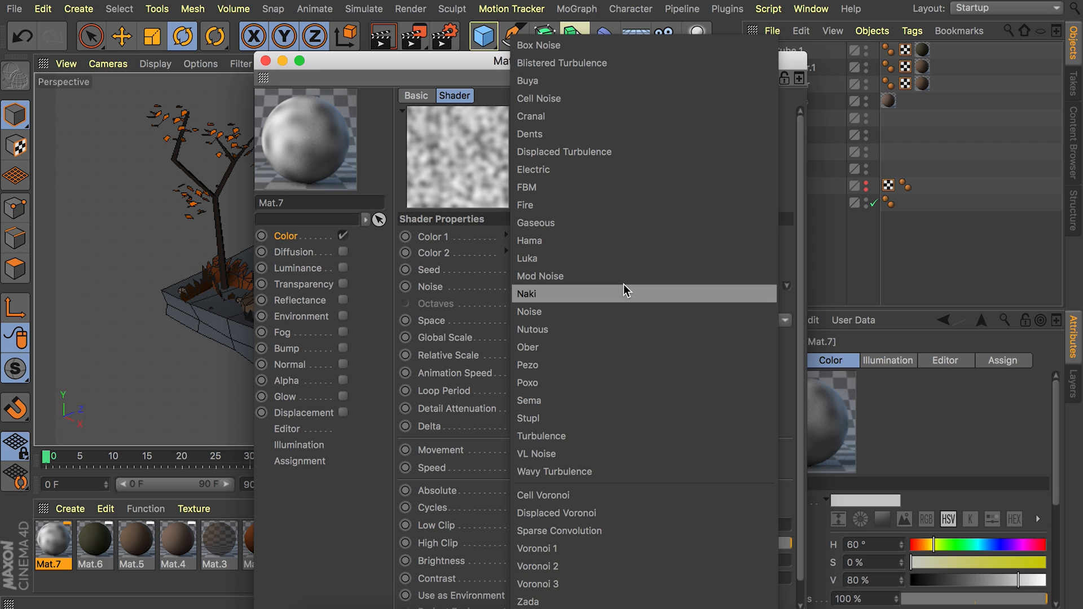
left_click(575, 384)
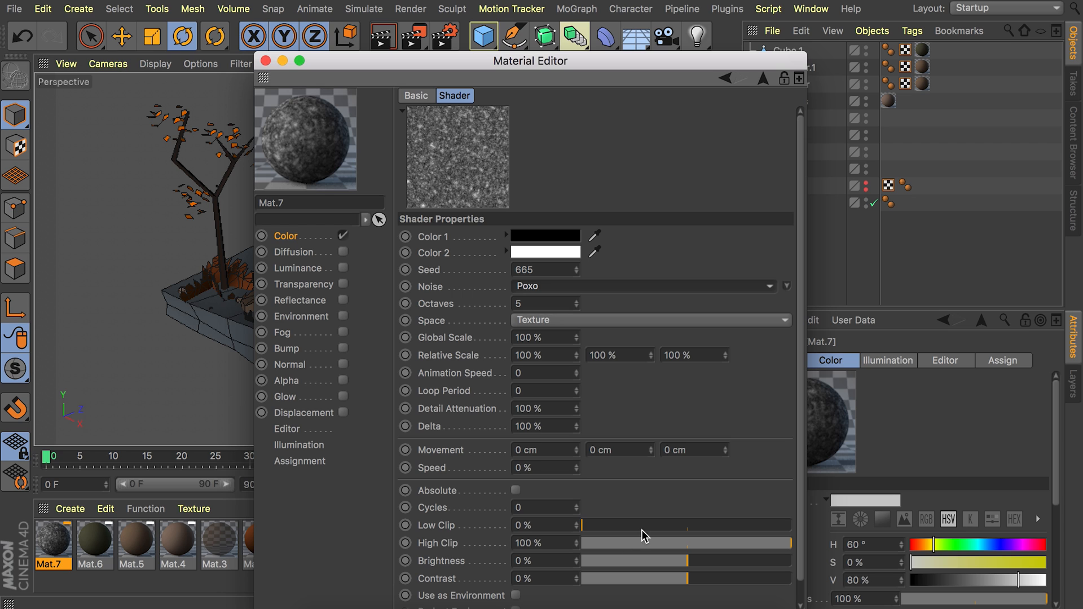
Set the Poxo noise's Low Clip to 34% and High Clip to 28%, and return to the layer list.
left_click_drag(601, 523, 654, 520)
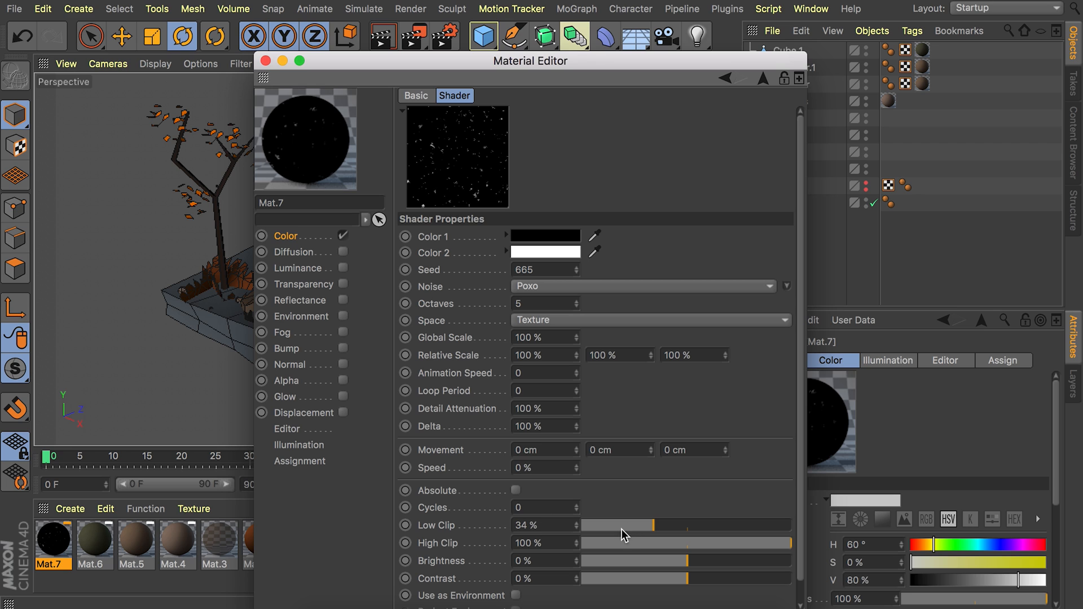
left_click_drag(757, 546, 640, 543)
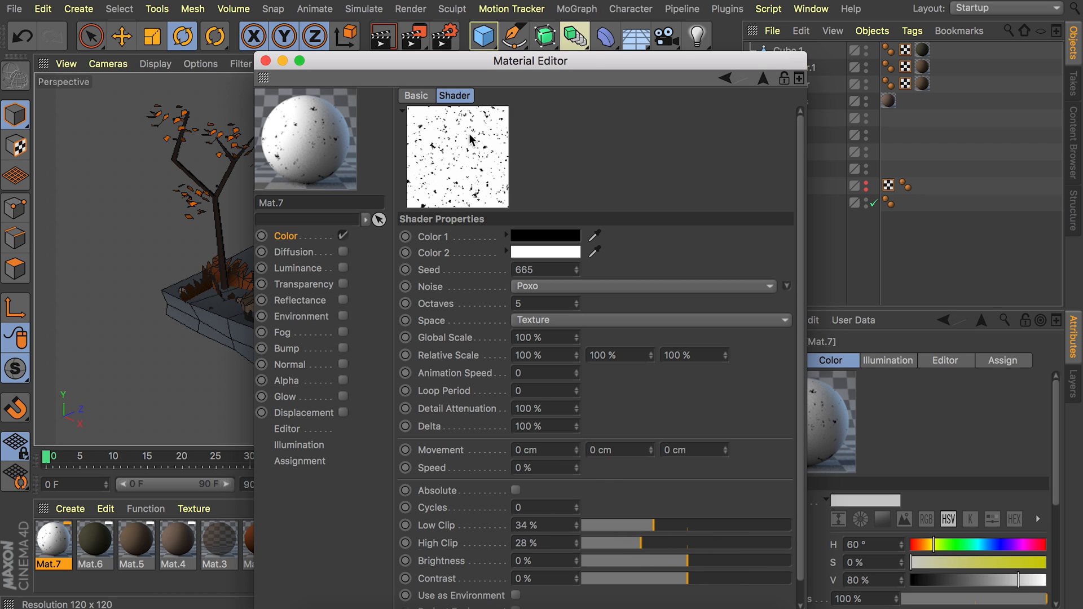
left_click(765, 78)
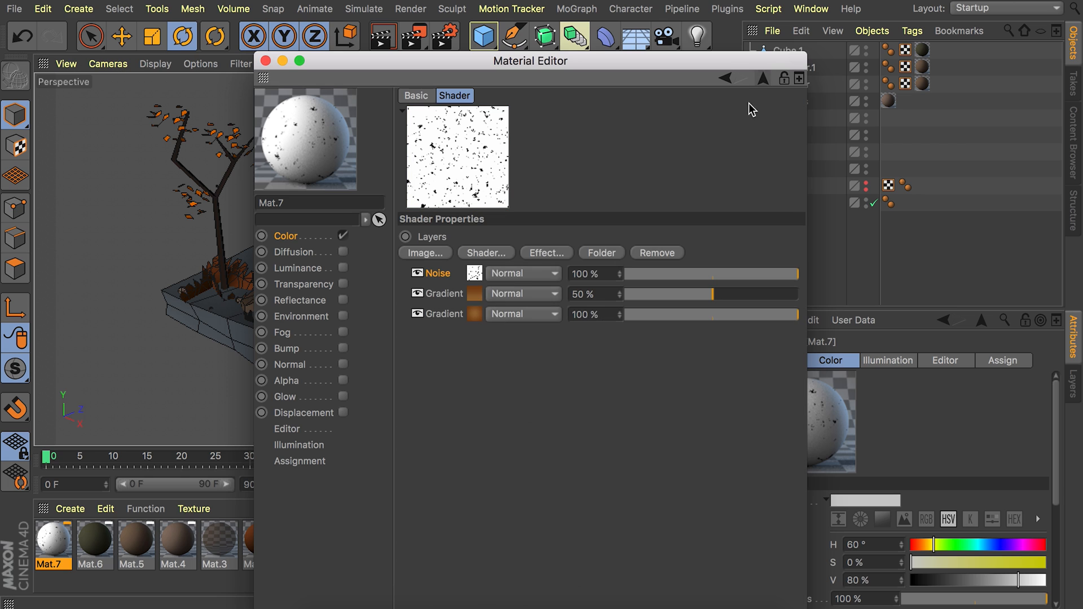
Blend the Noise layer over the gradients with Multiply at 42% opacity.
left_click(515, 276)
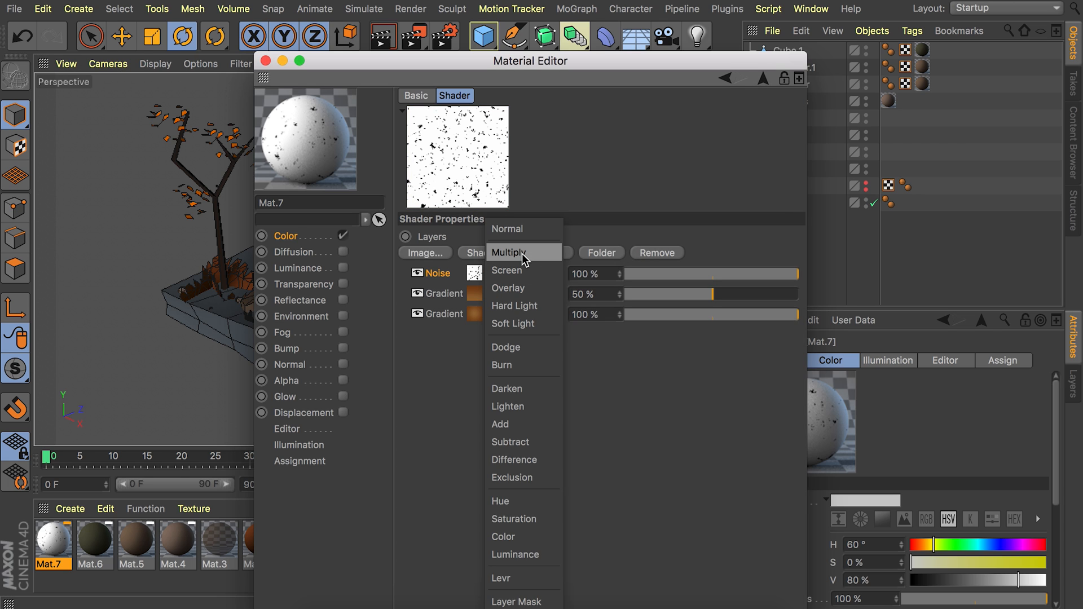
left_click(522, 253)
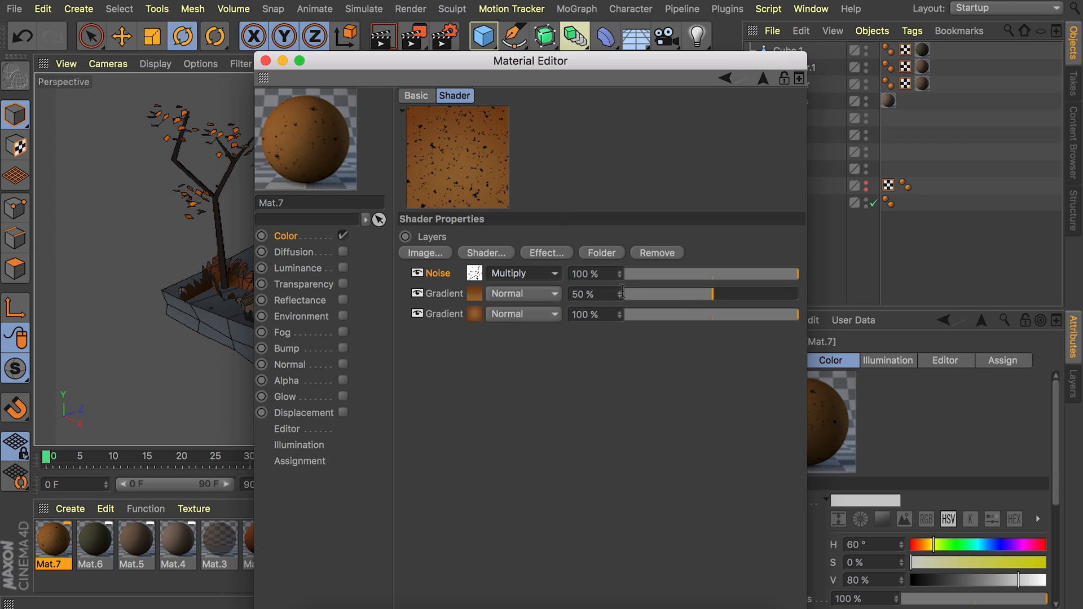
left_click_drag(759, 275, 698, 275)
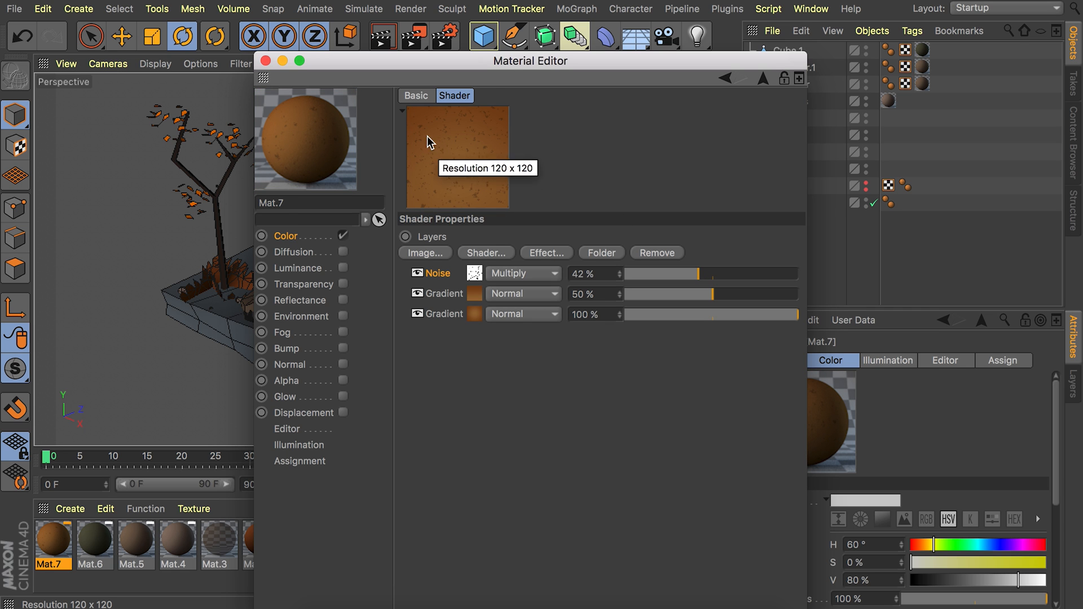
Close the Material Editor and apply the speckled gradient material to the wavy ground slab.
left_click(266, 61)
left_click_drag(93, 543, 397, 321)
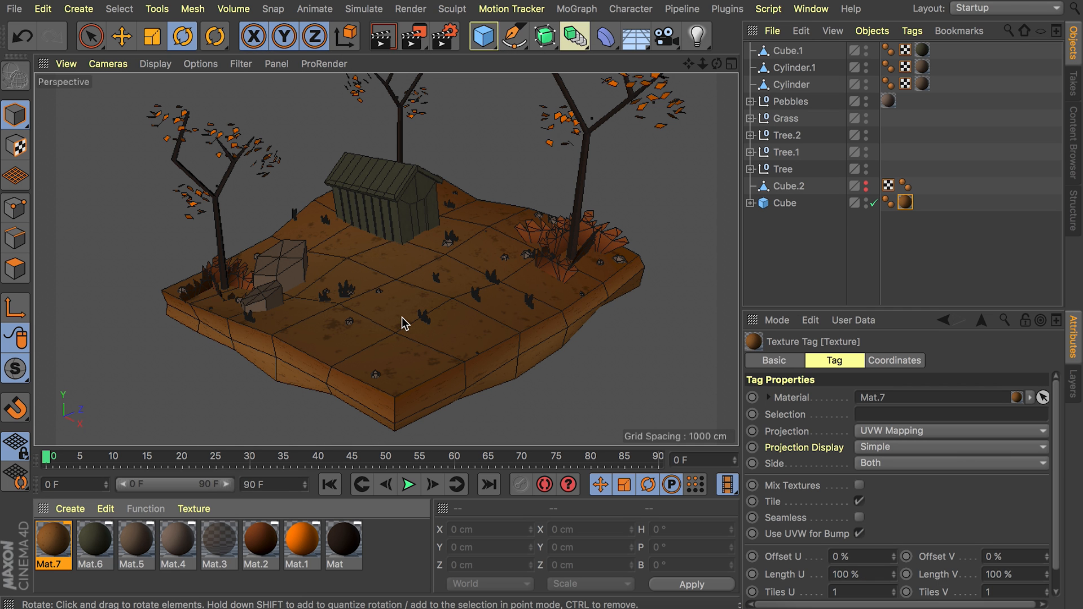
scroll(394, 310, "up", 5)
scroll(435, 301, "down", 6)
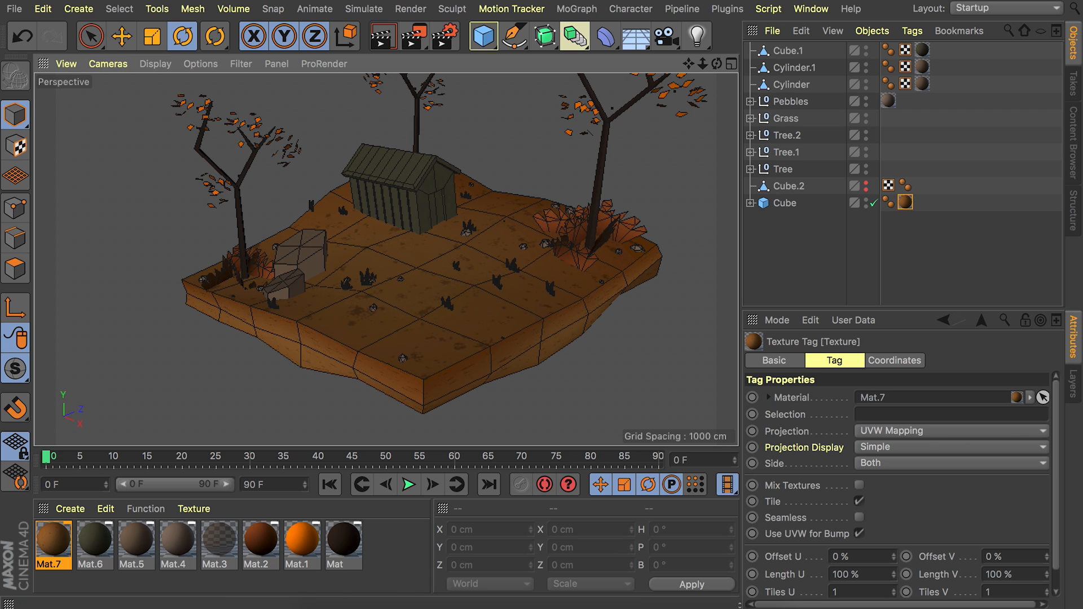
Create a new material and turn off its reflectance.
double_click(392, 548)
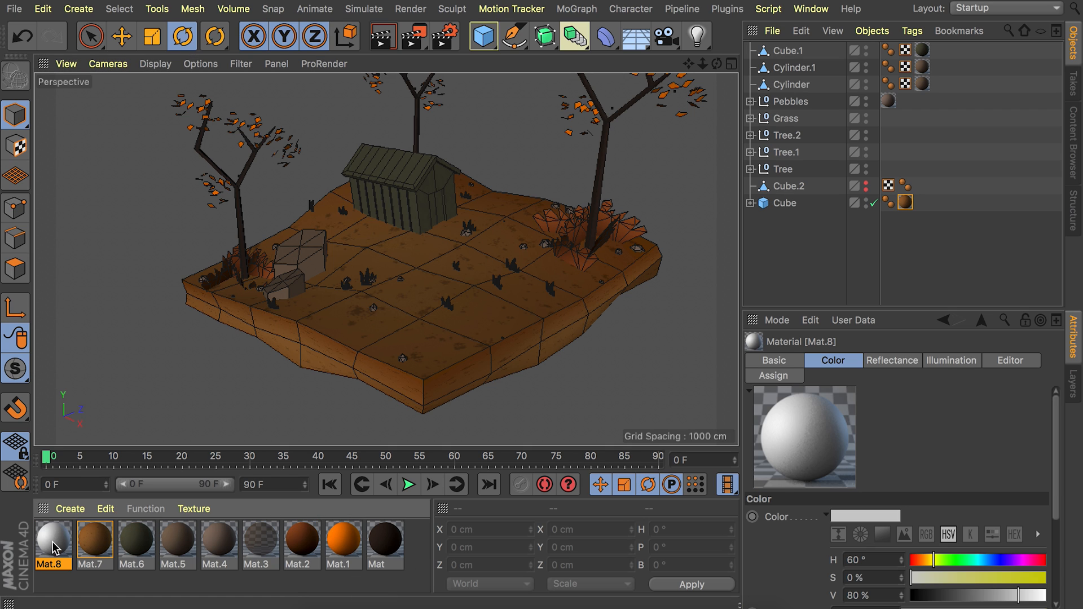
double_click(54, 540)
left_click(342, 299)
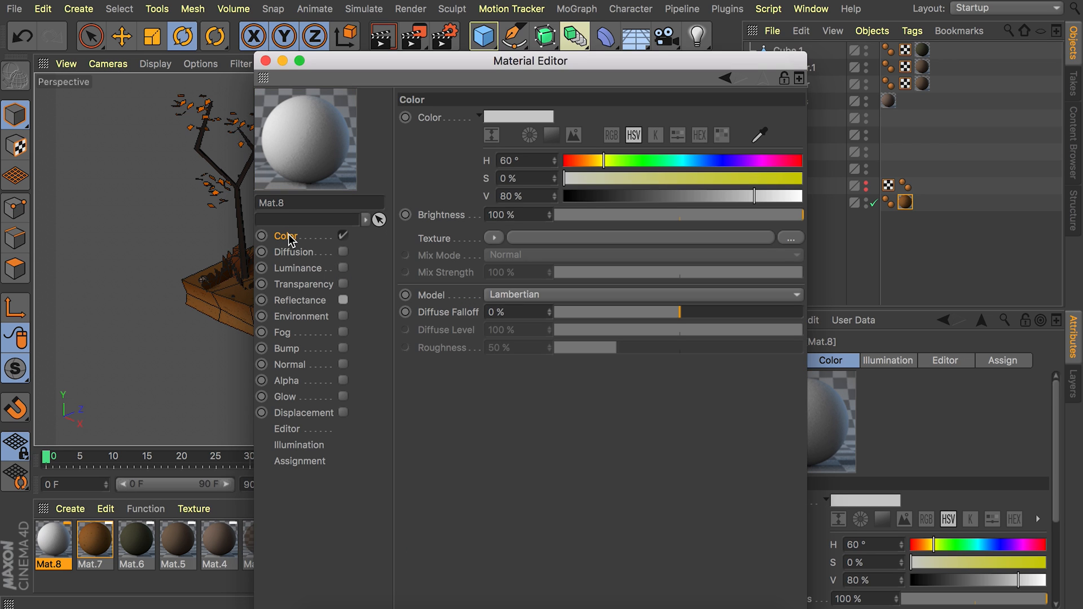
Set the new material's color to H 30°, S 50%, V 58%.
double_click(520, 160)
type("30")
key("Tab")
type("80")
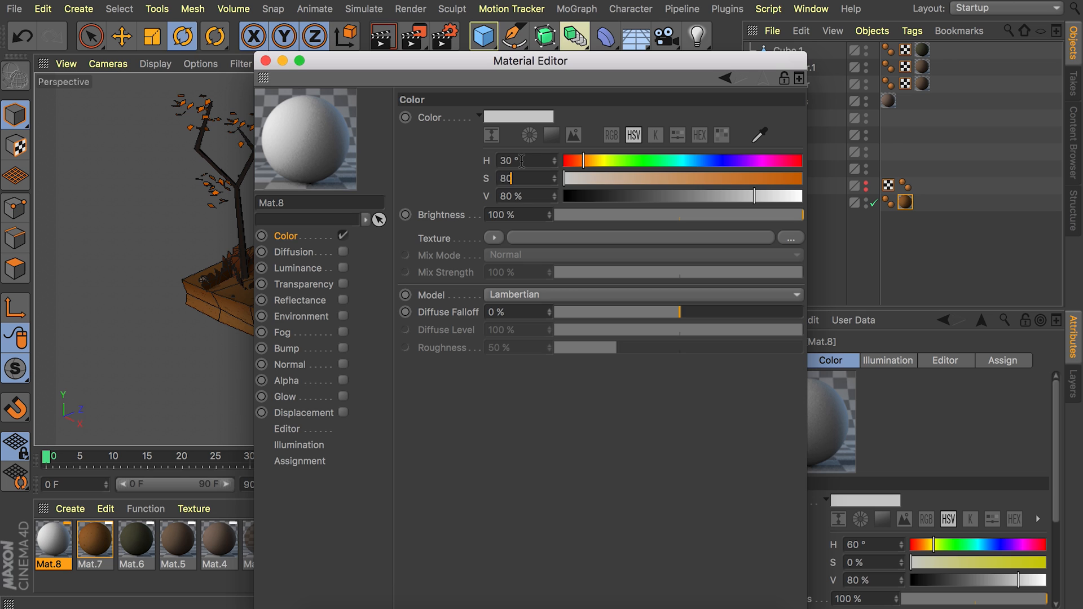
key("Tab")
type("58")
key("Return")
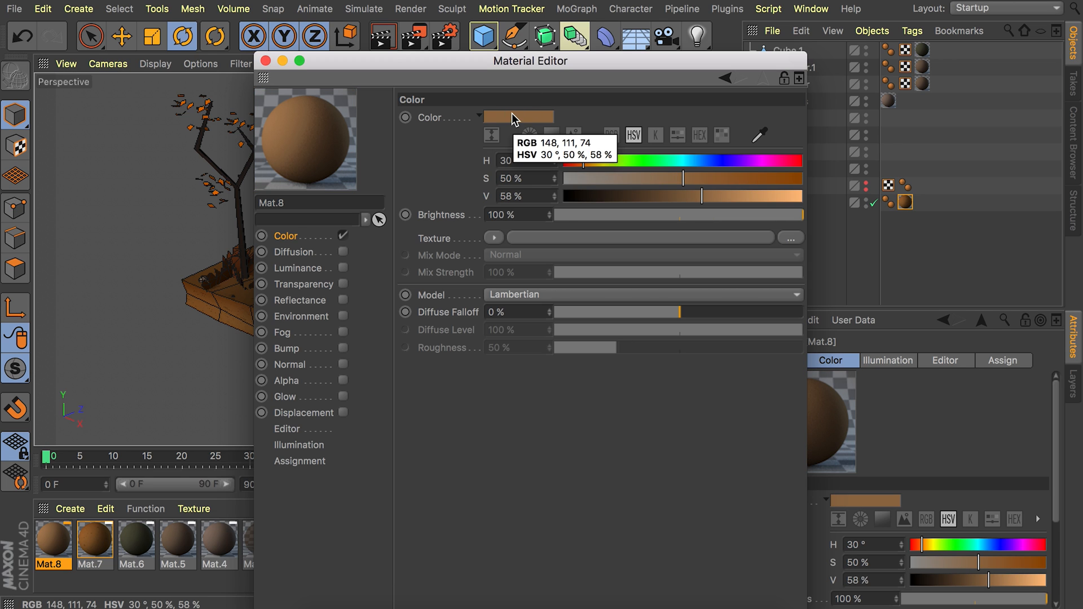
Load a Noise shader as the material's color texture and set its noise type to Luka.
left_click(494, 238)
left_click(513, 395)
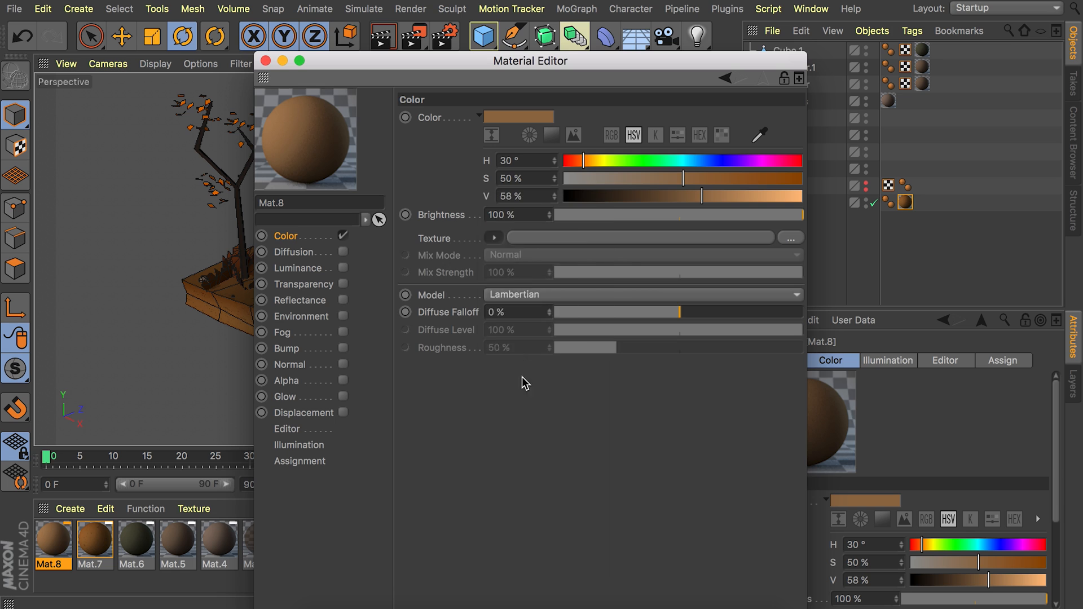
left_click(505, 269)
left_click(755, 286)
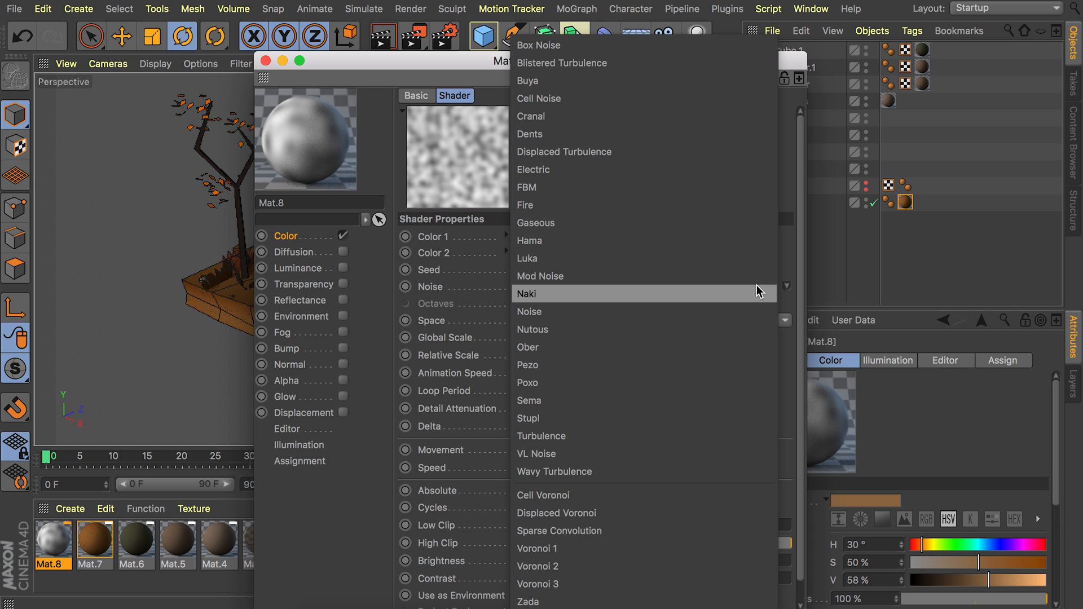
left_click(609, 258)
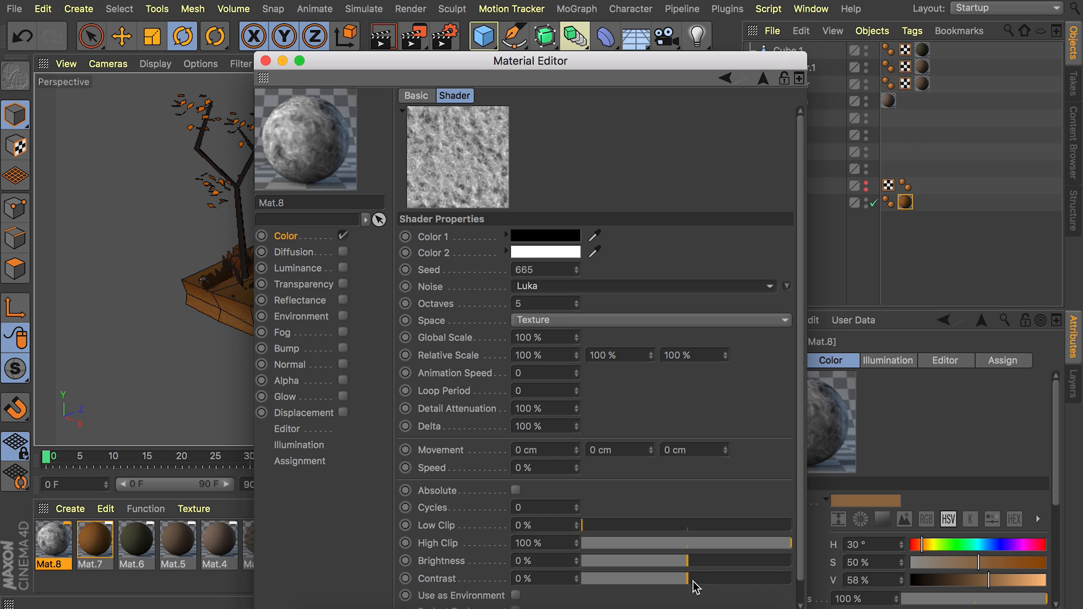
Raise the Luka noise's contrast to 66% and lower the texture's mix strength to 7%.
left_click_drag(699, 579, 757, 580)
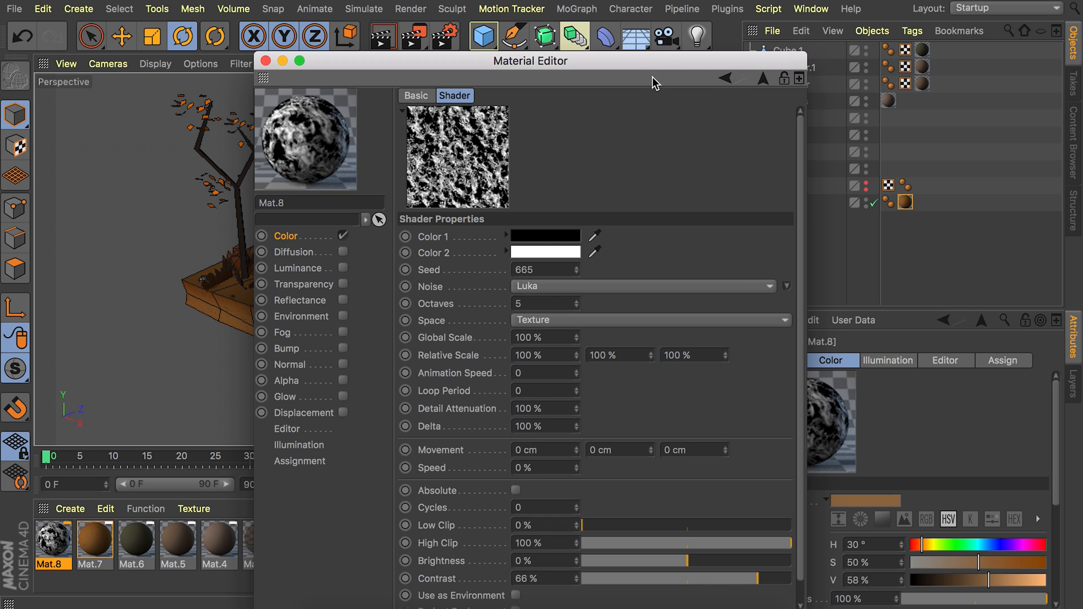
left_click(762, 79)
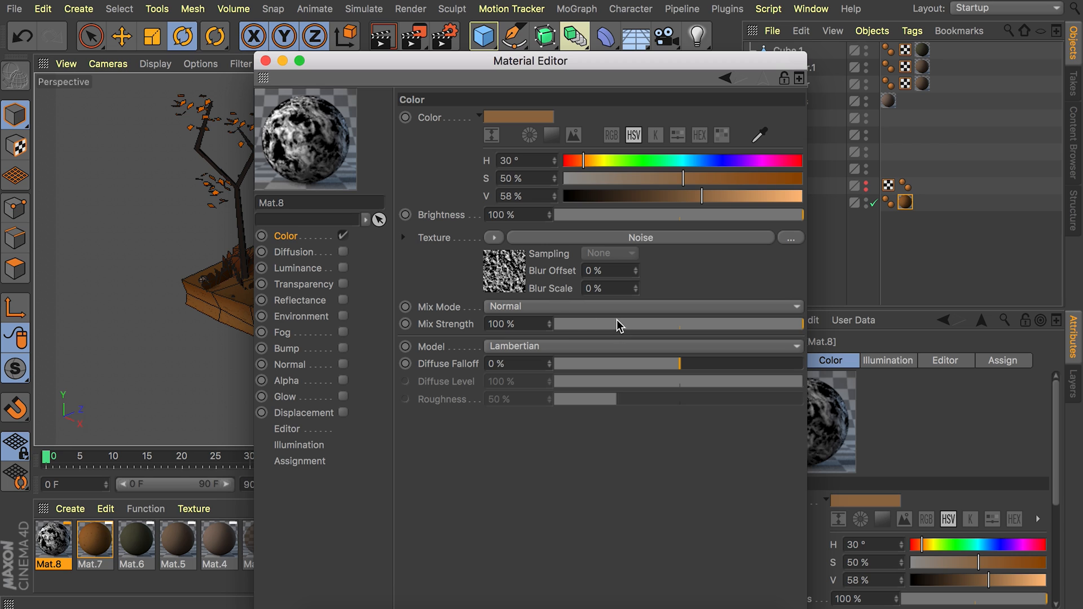
left_click_drag(599, 327, 573, 323)
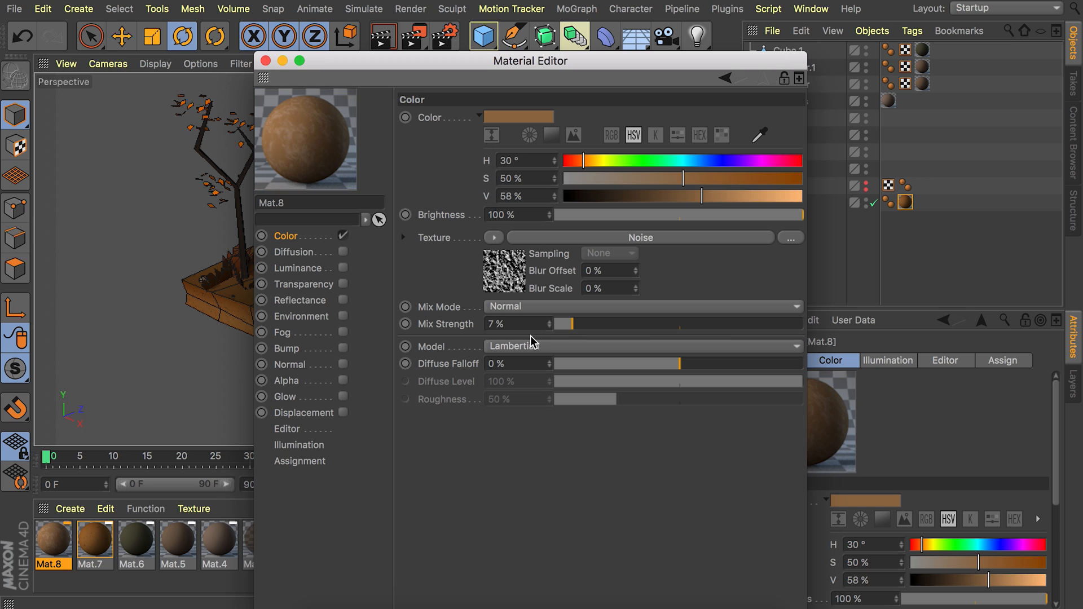
Move the Material Editor off the scene and apply the light-brown noise material to the ground slab.
left_click_drag(333, 63, 560, 68)
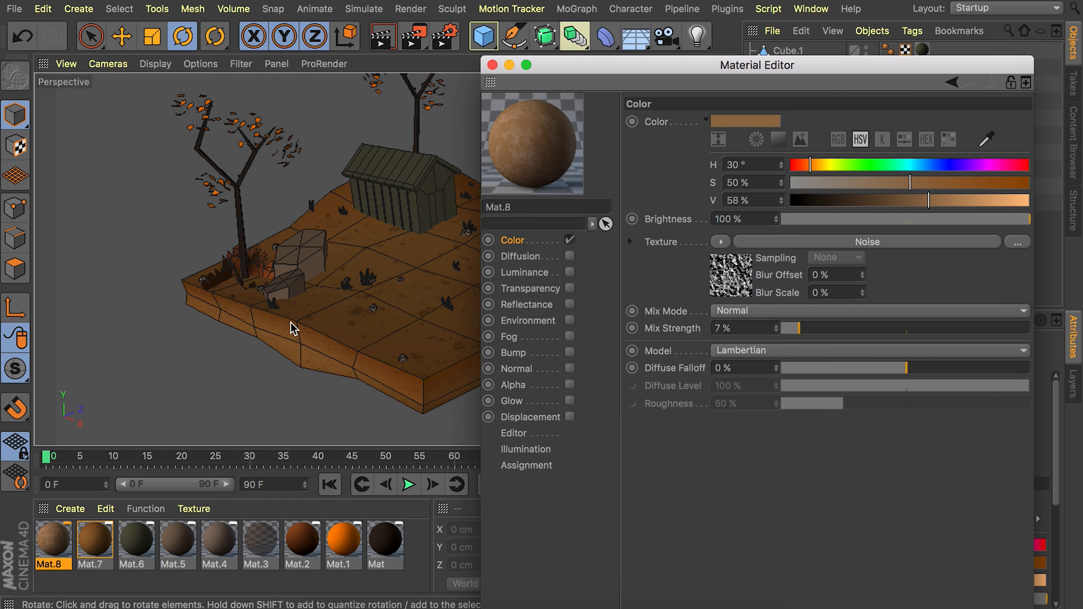
left_click_drag(56, 541, 336, 243)
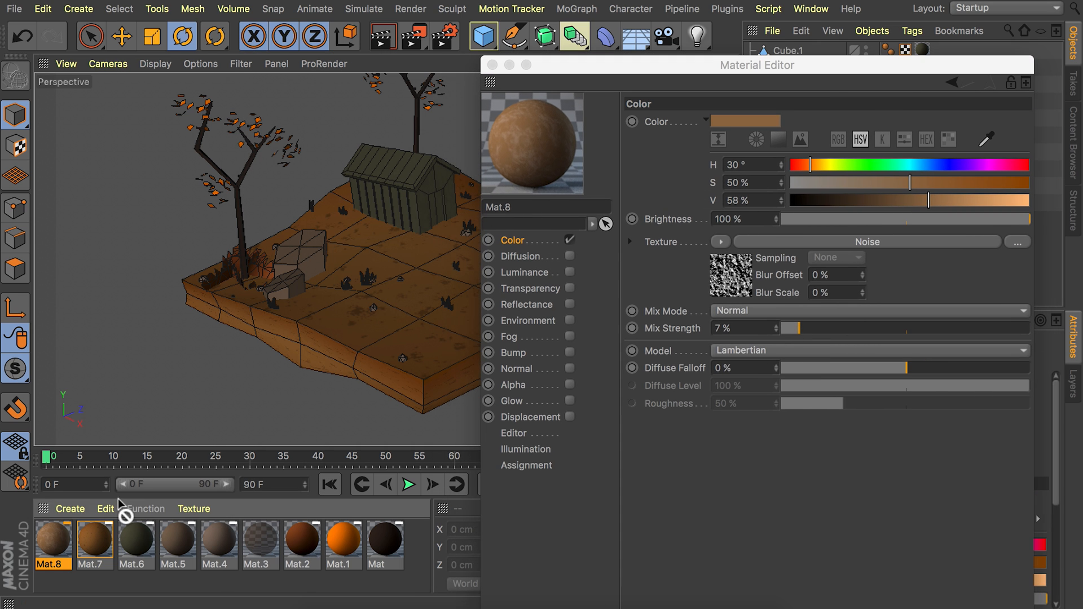
left_click_drag(666, 64, 711, 60)
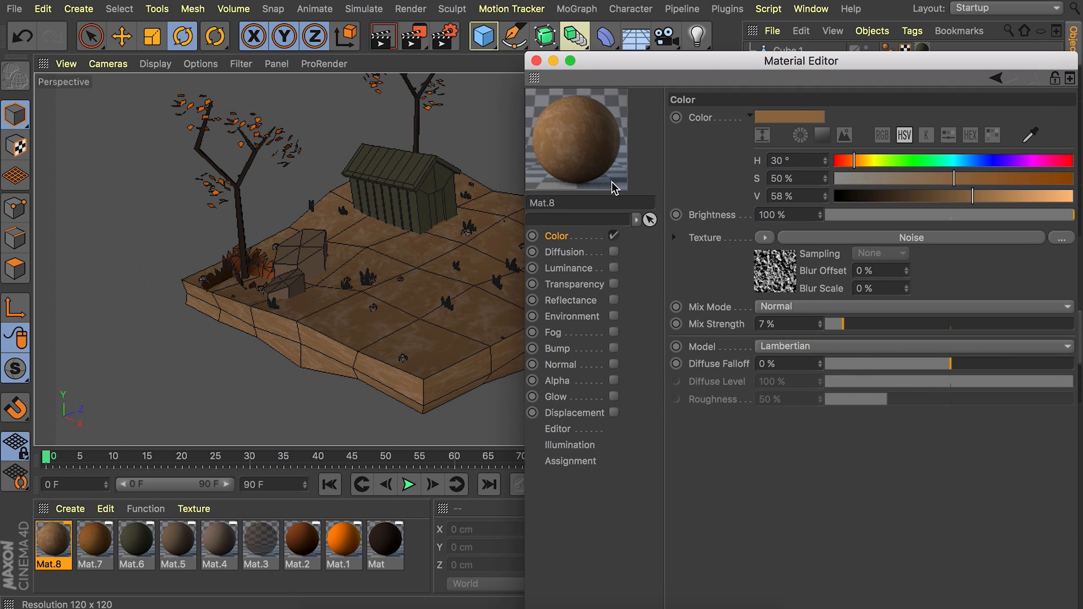
Enable the material's alpha channel, load a Gradient shader as its texture and open the gradient's settings.
left_click(614, 380)
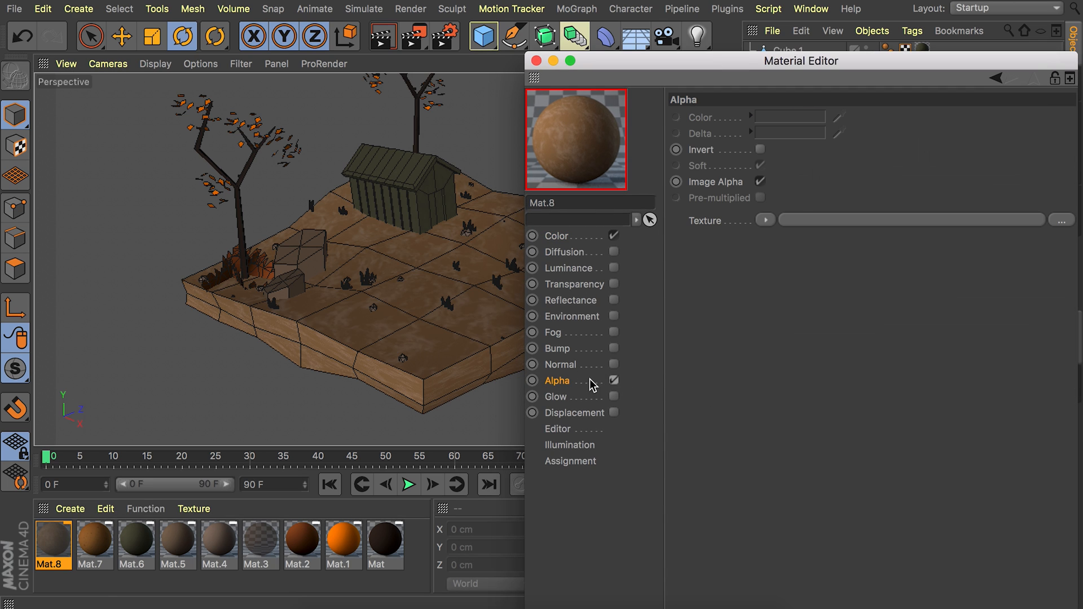
left_click(765, 220)
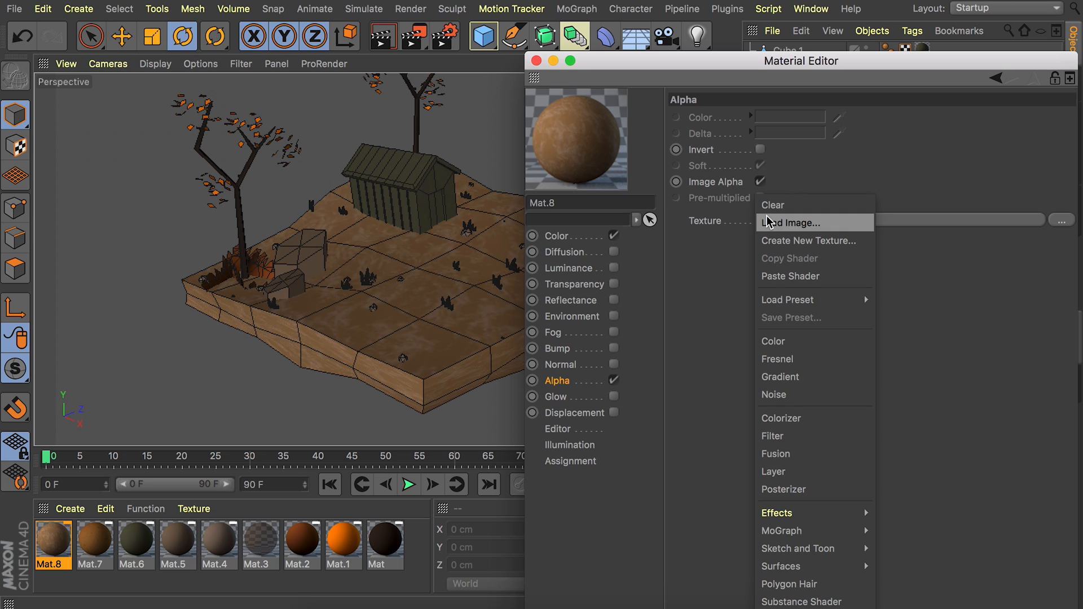
left_click(780, 376)
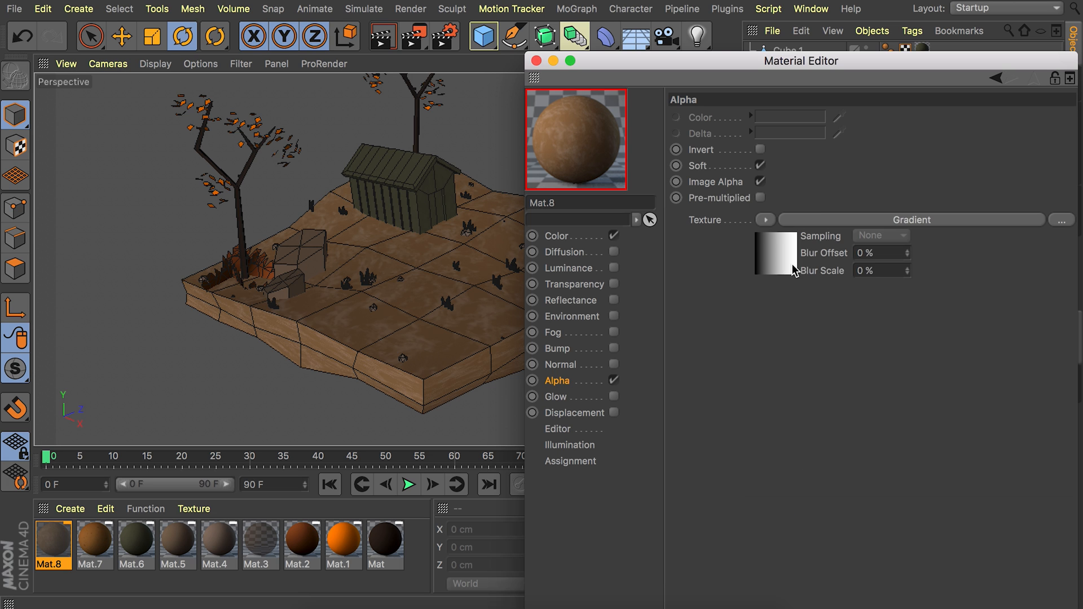
left_click(784, 272)
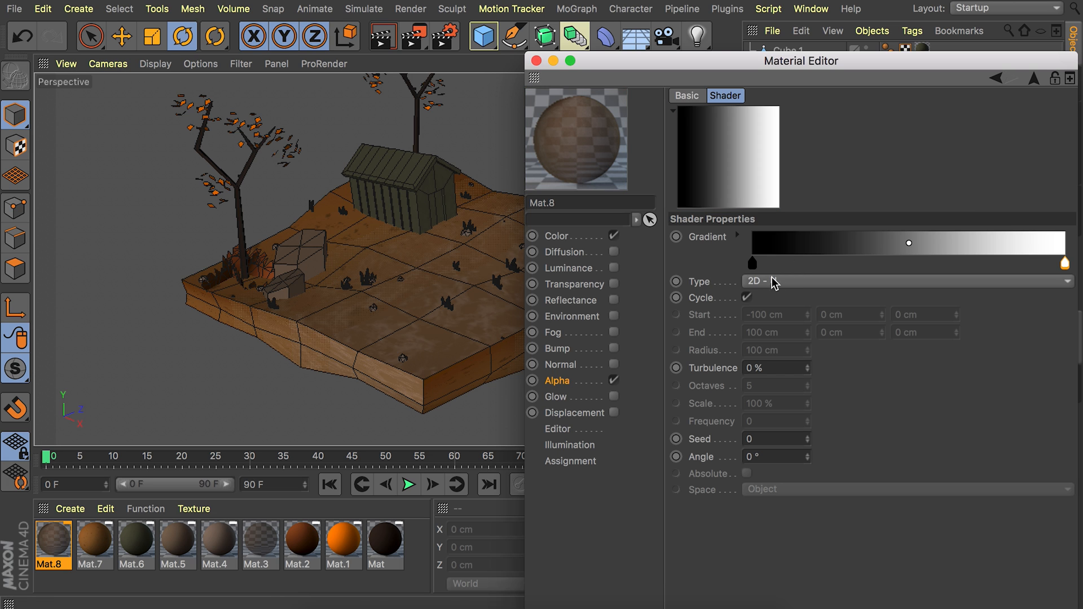
double_click(753, 264)
left_click(722, 343)
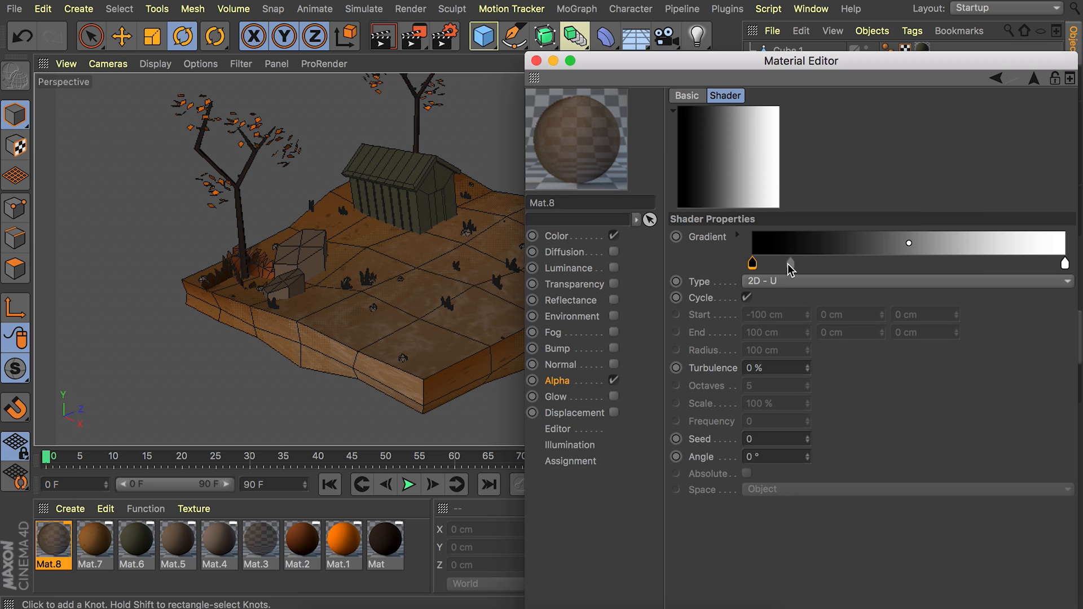
Add a gradient knot at about 15% and set its color to white with V 100%.
left_click(801, 264)
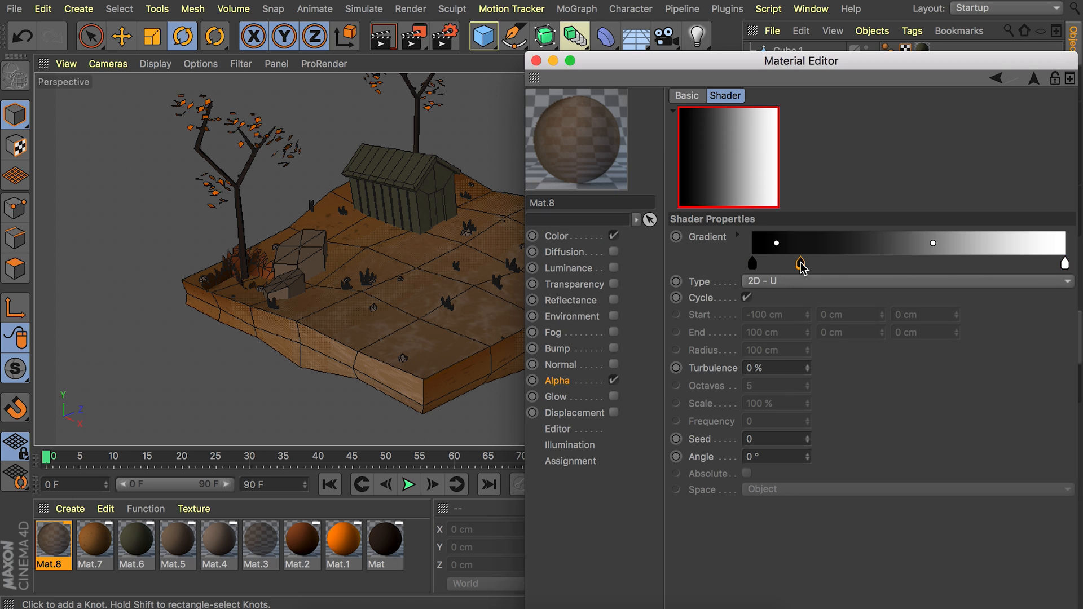
double_click(800, 264)
left_click_drag(859, 312, 1007, 313)
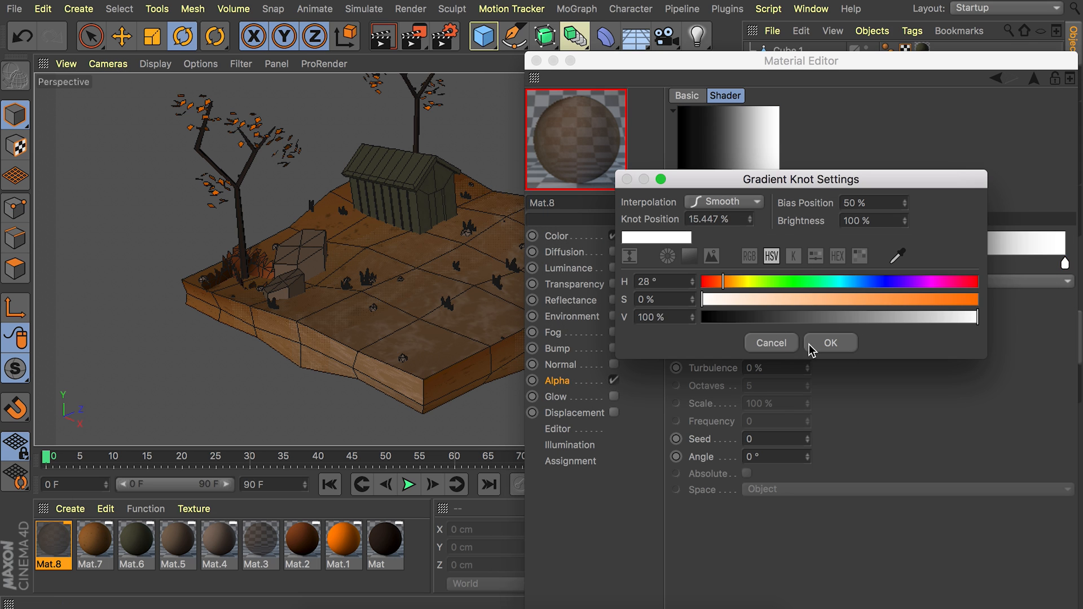
left_click(812, 345)
Add a second knot at about 51% of the gradient and set it to dark gray.
left_click(911, 264)
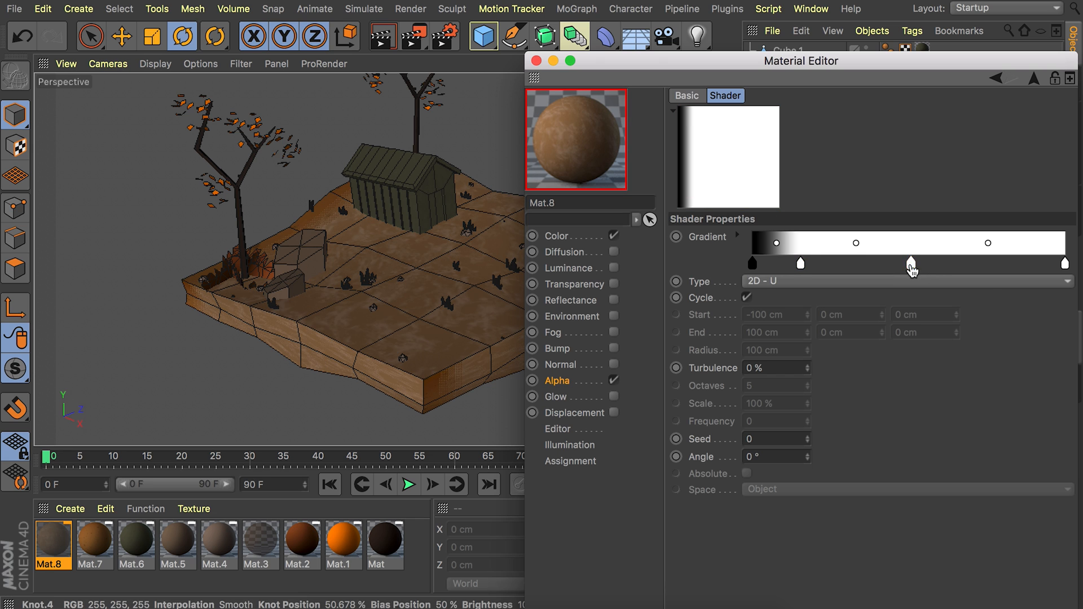
double_click(912, 264)
mouse_move(858, 317)
left_mouse_down()
mouse_move(906, 317)
mouse_move(873, 317)
left_mouse_up()
left_click(925, 344)
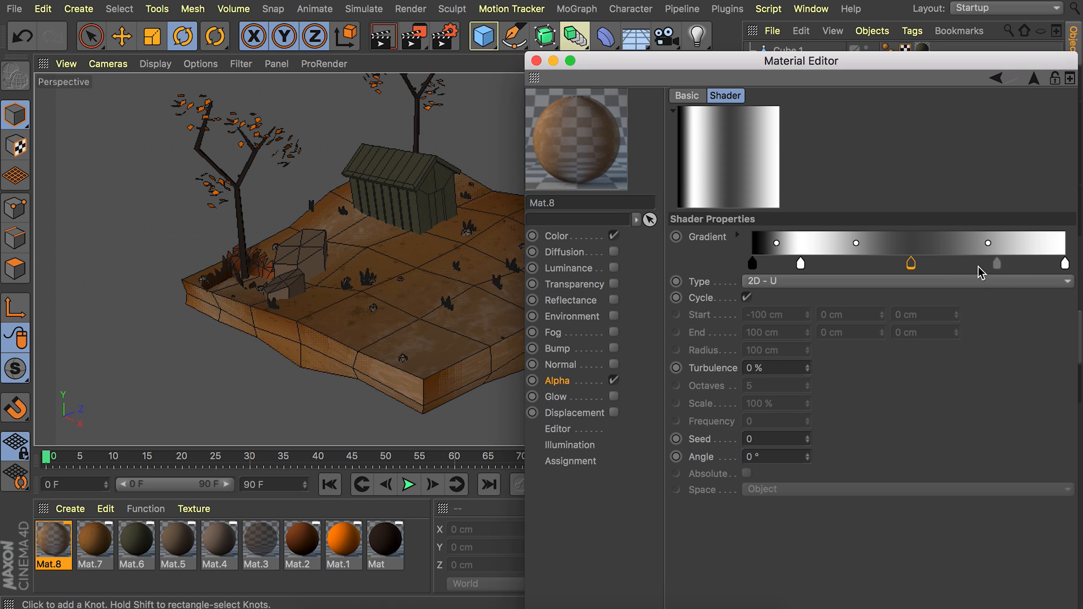
Add a light-gray knot between the dark-gray knot and the gradient's end, and set the end knot to black.
left_click(1000, 264)
double_click(1064, 264)
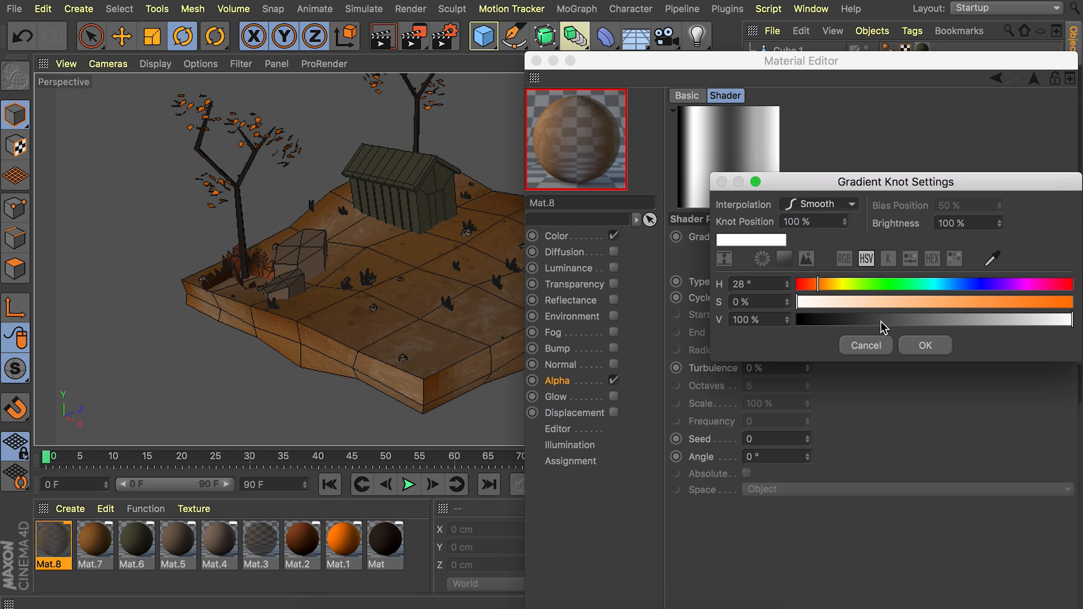
left_click(846, 344)
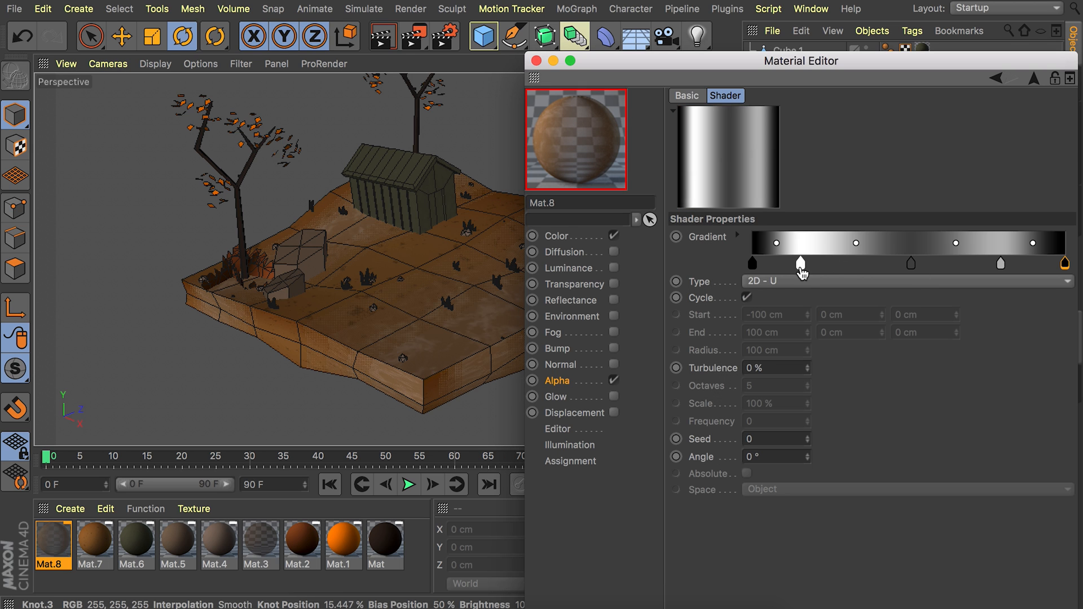
Move the white and light-gray knots inward toward the gradient's middle and close the Material Editor.
mouse_move(802, 267)
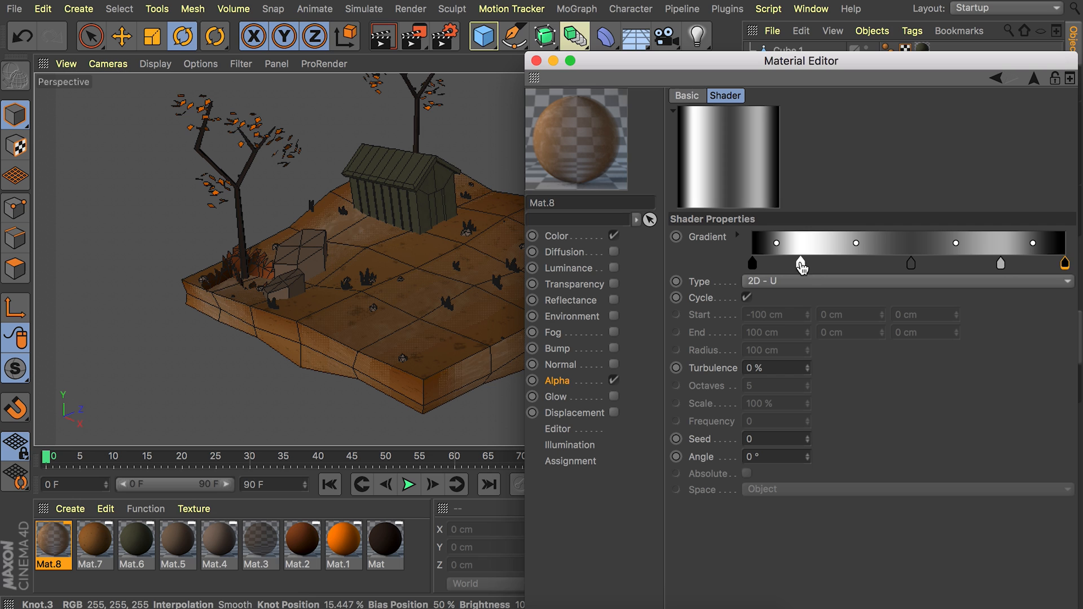
left_click_drag(801, 265, 827, 264)
left_click_drag(1000, 263, 984, 263)
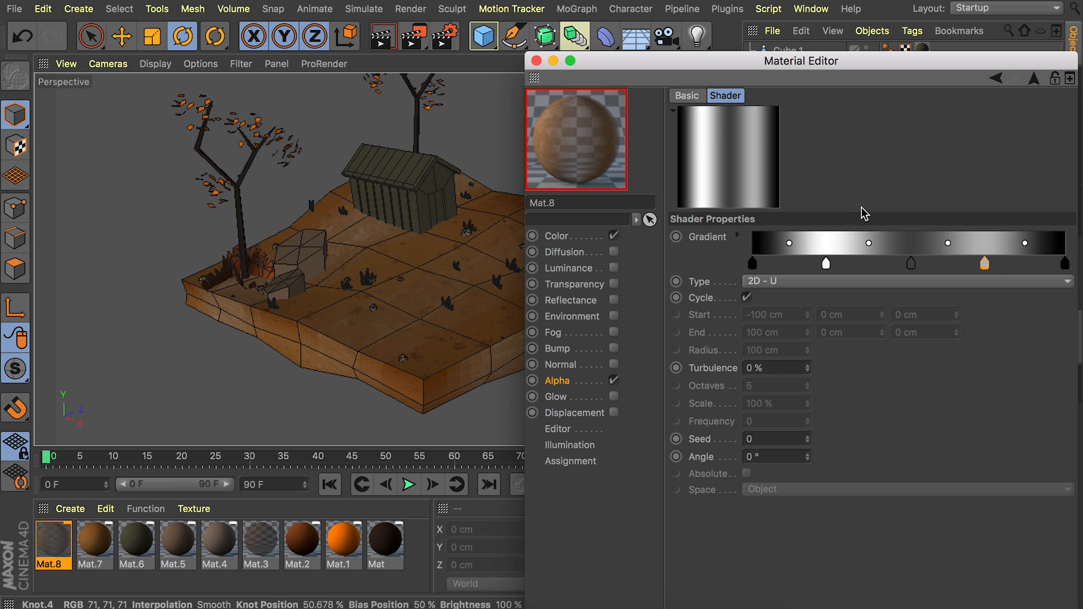
left_click(535, 61)
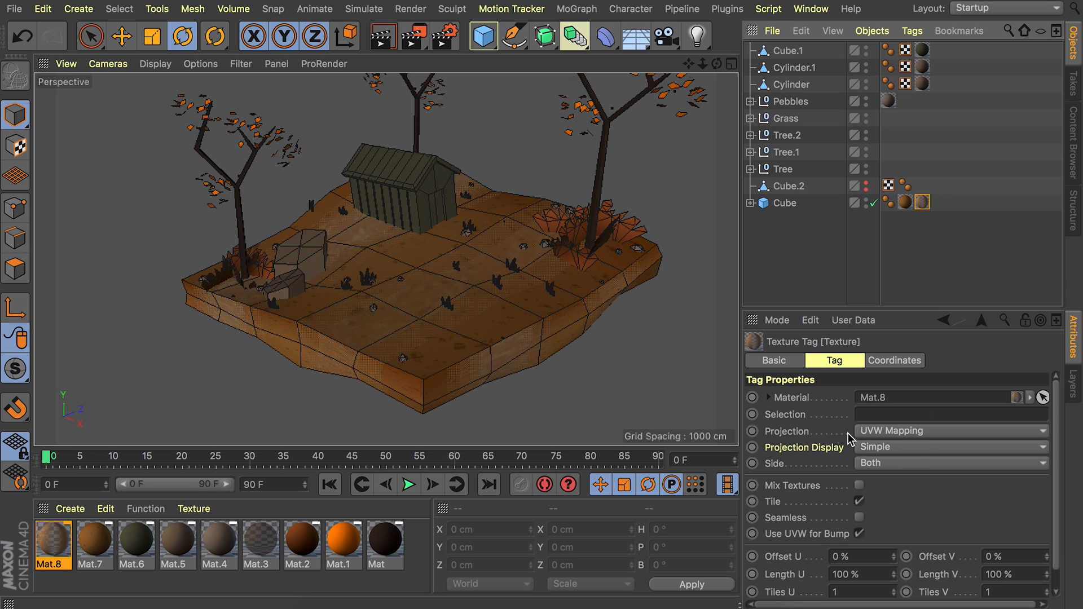
Set the Mat.8 texture tag's projection to Flat and turn off its tiling.
left_click(893, 432)
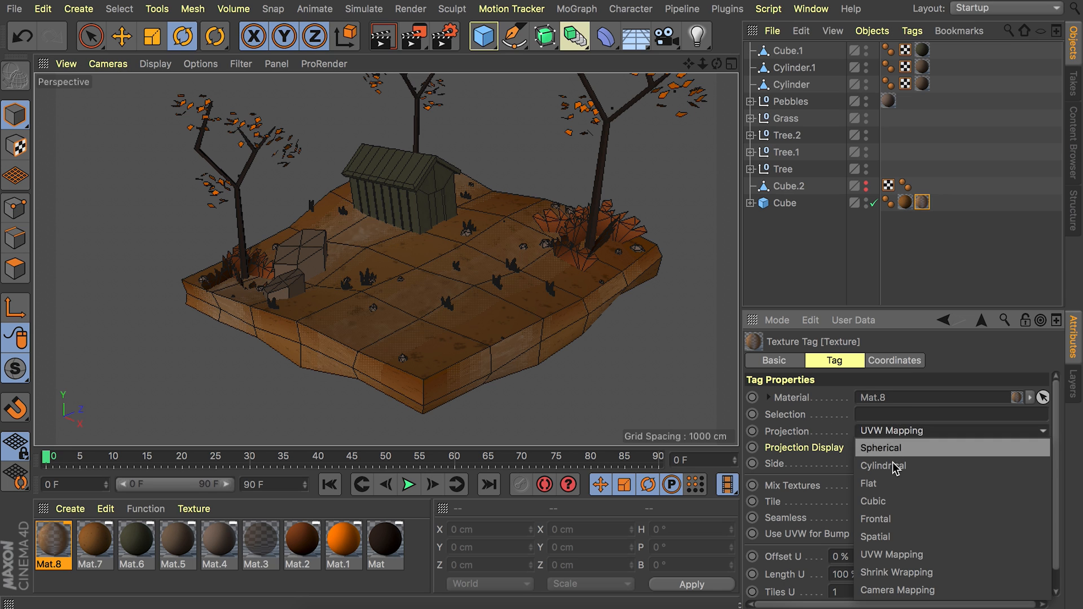
left_click(893, 484)
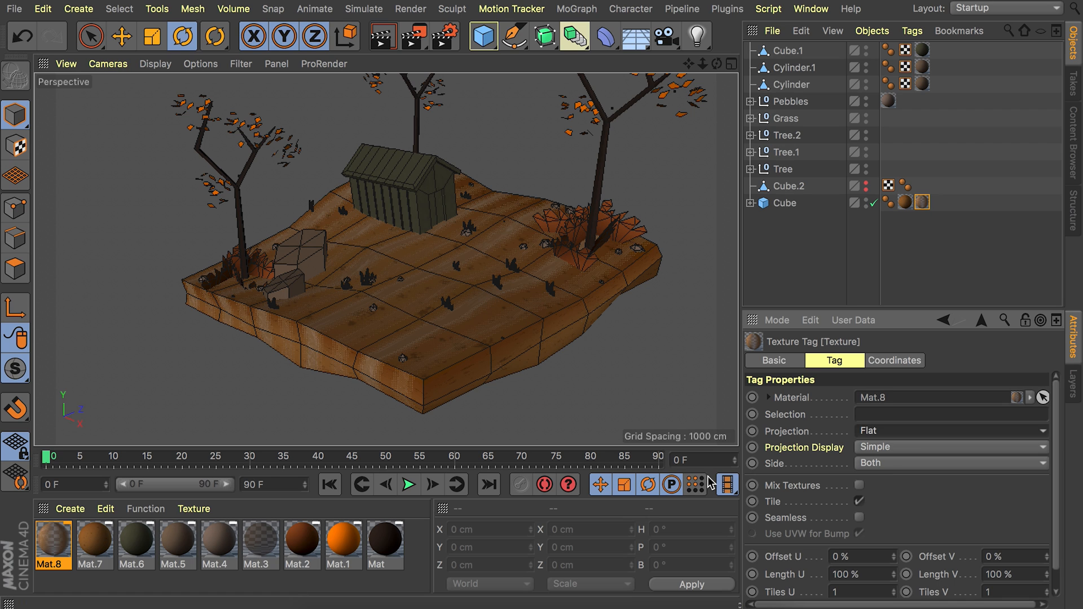
left_click(859, 502)
left_click(859, 503)
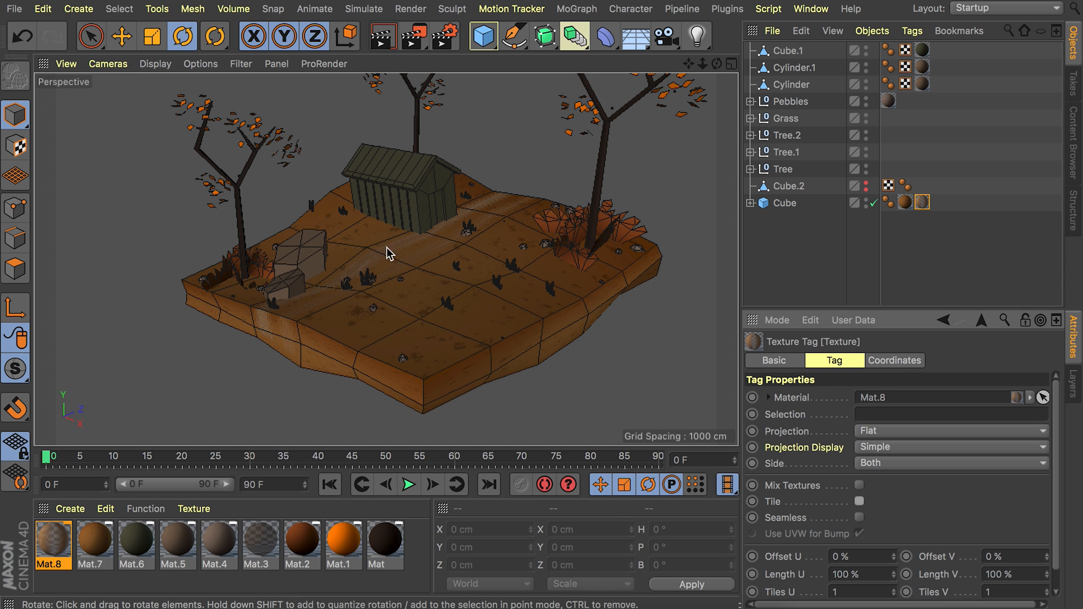
In Texture mode, shift the slab's Mat.8 projection to about X 115 cm and rotate its heading to about 8.8°.
right_click_drag(387, 247, 463, 252, "alt")
mouse_move(455, 249)
left_mouse_down("alt")
mouse_move(510, 272)
mouse_move(454, 269)
left_mouse_up("alt")
right_click_drag(453, 261, 443, 270, "alt")
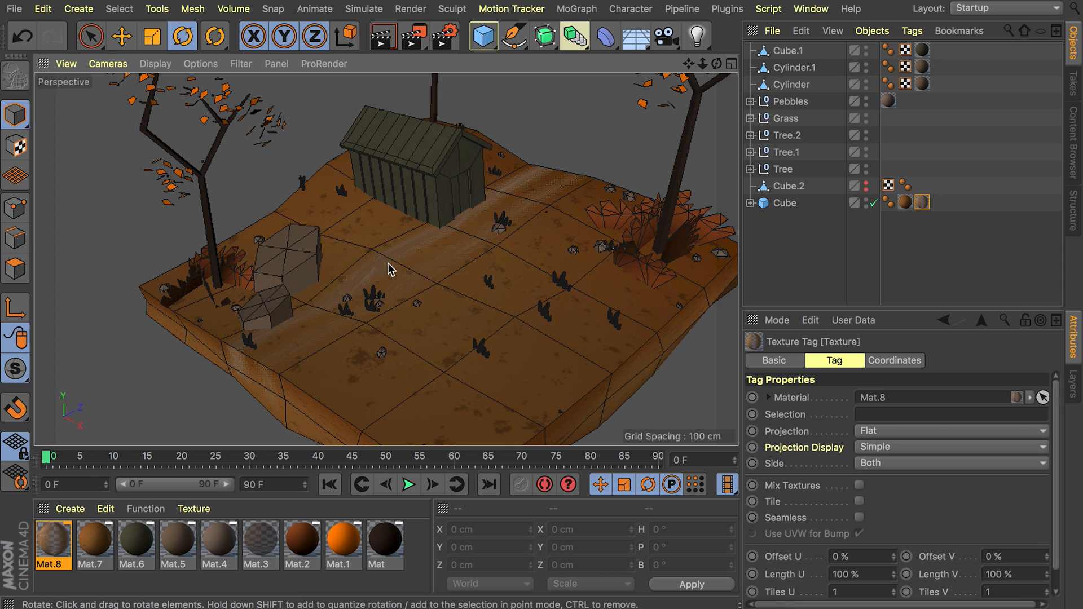
right_click_drag(262, 371, 252, 347, "alt")
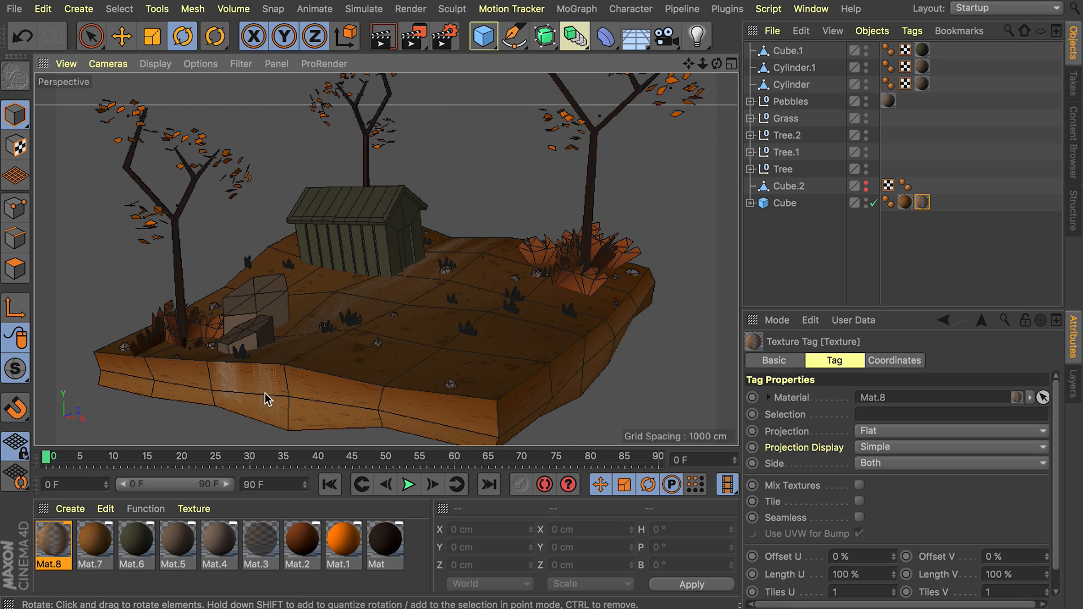
right_click_drag(329, 330, 300, 332, "alt")
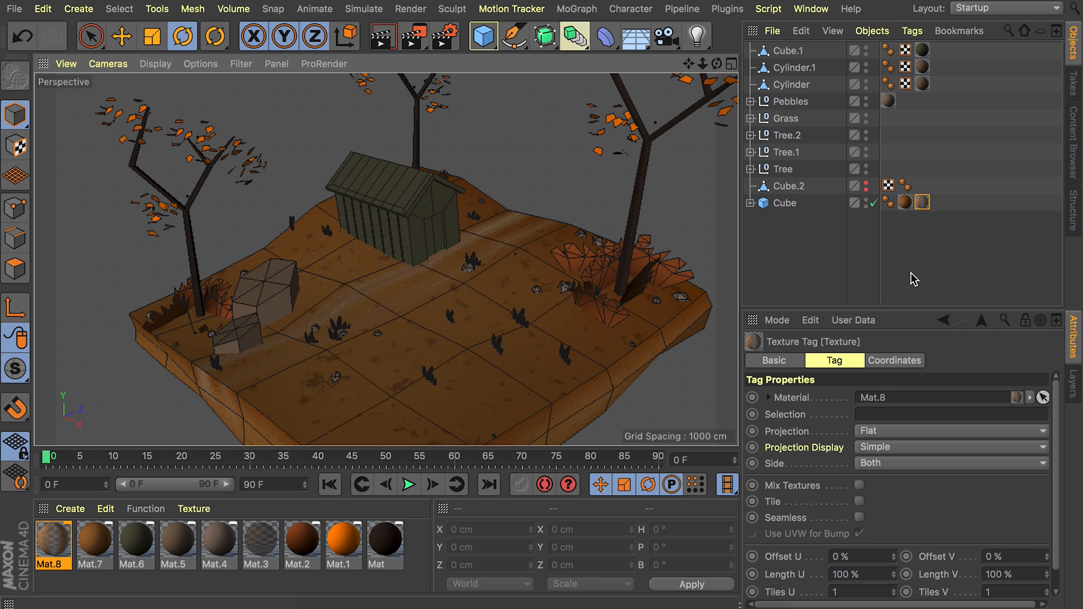
left_click(784, 203)
left_click(923, 203)
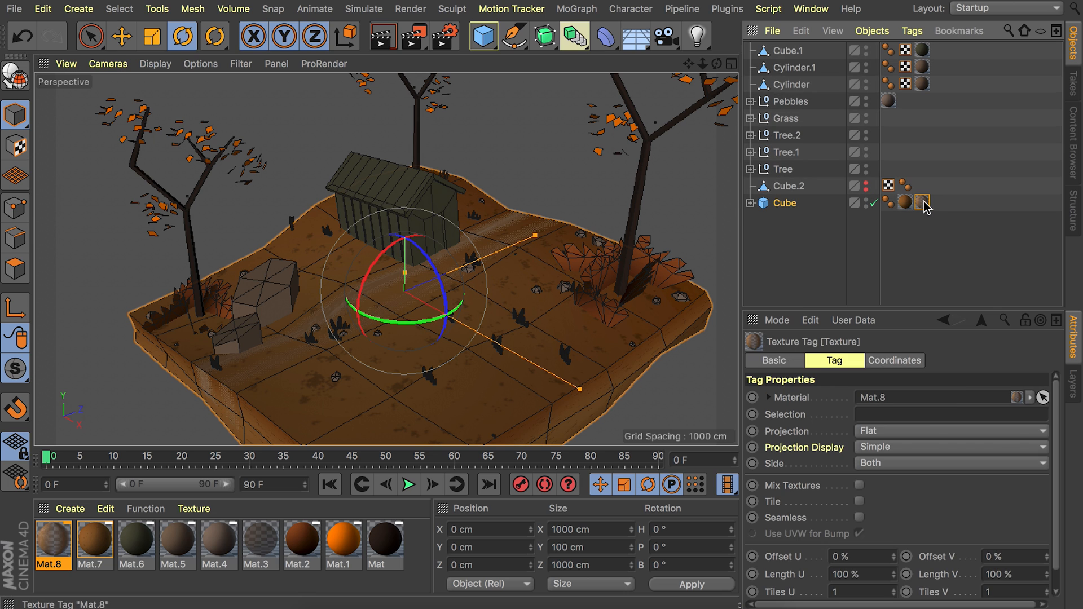
left_click(16, 146)
key("e")
mouse_move(447, 314)
left_mouse_down()
mouse_move(508, 344)
mouse_move(431, 322)
left_mouse_up()
key("r")
key("e")
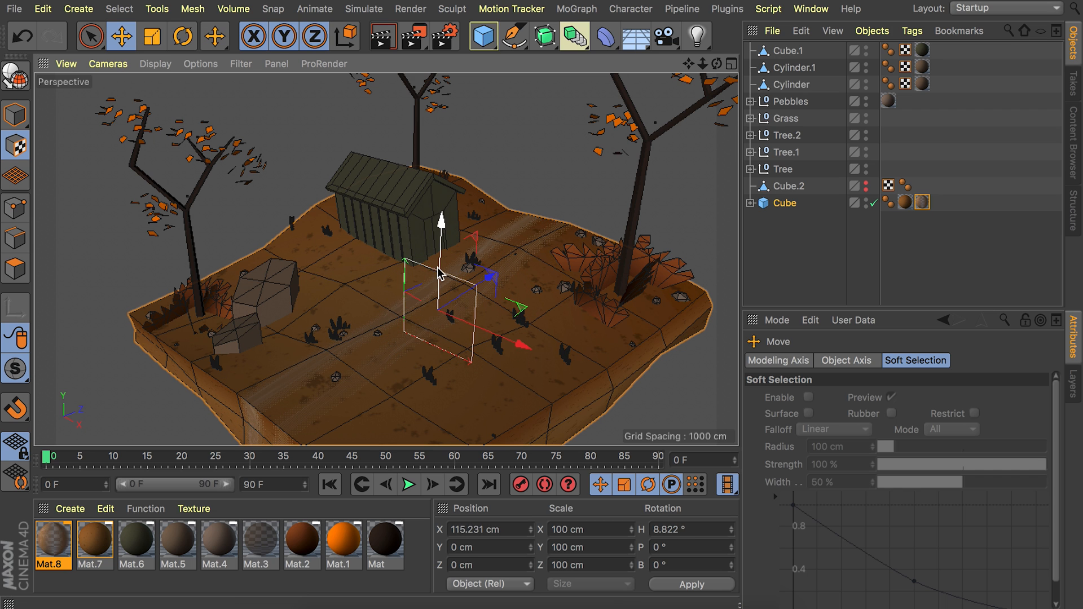
Raise the slab's Mat.8 texture projection to about Y 102 cm and deselect the slab.
left_click_drag(441, 267, 437, 223)
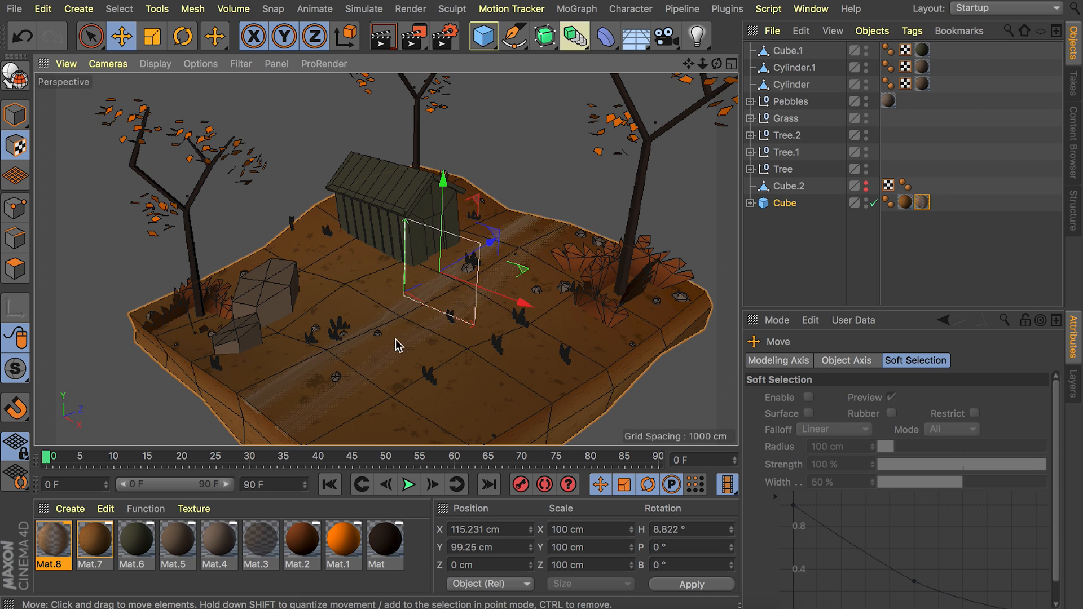
scroll(397, 345, "up", 5)
left_click_drag(461, 175, 460, 172)
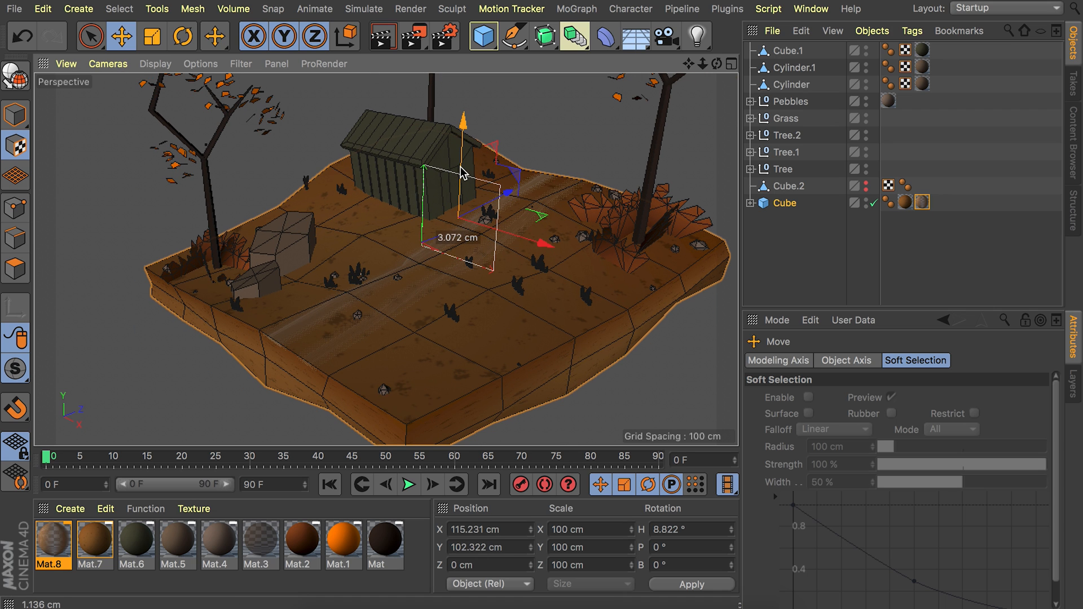
left_click(883, 247)
mouse_move(479, 246)
right_mouse_down("alt")
mouse_move(462, 305)
mouse_move(477, 251)
right_mouse_up("alt")
left_click_drag(477, 251, 482, 261, "alt")
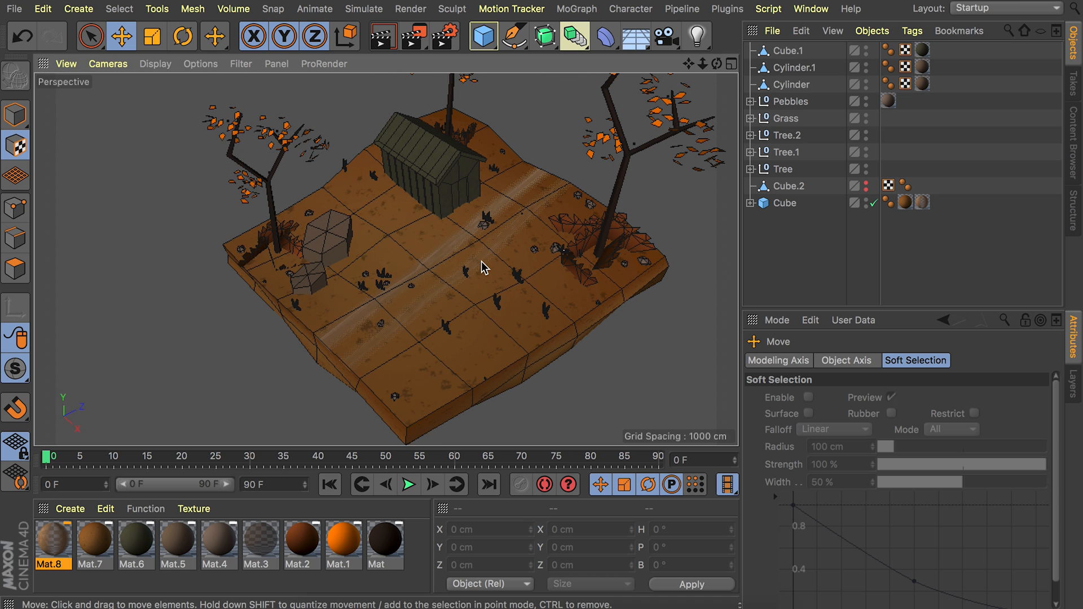
left_click_drag(459, 247, 441, 226, "alt")
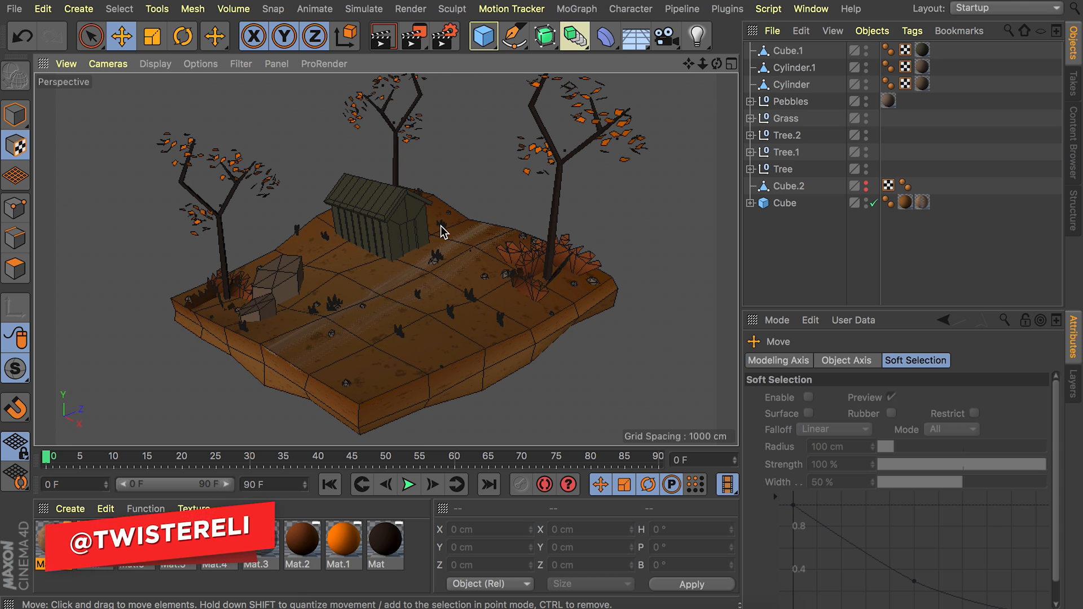
left_click_drag(438, 229, 428, 255, "alt")
Copy the Car group from the Low Poly Car.c4d project and paste it into the Untitled 4 scene.
key("v")
mouse_move(425, 292)
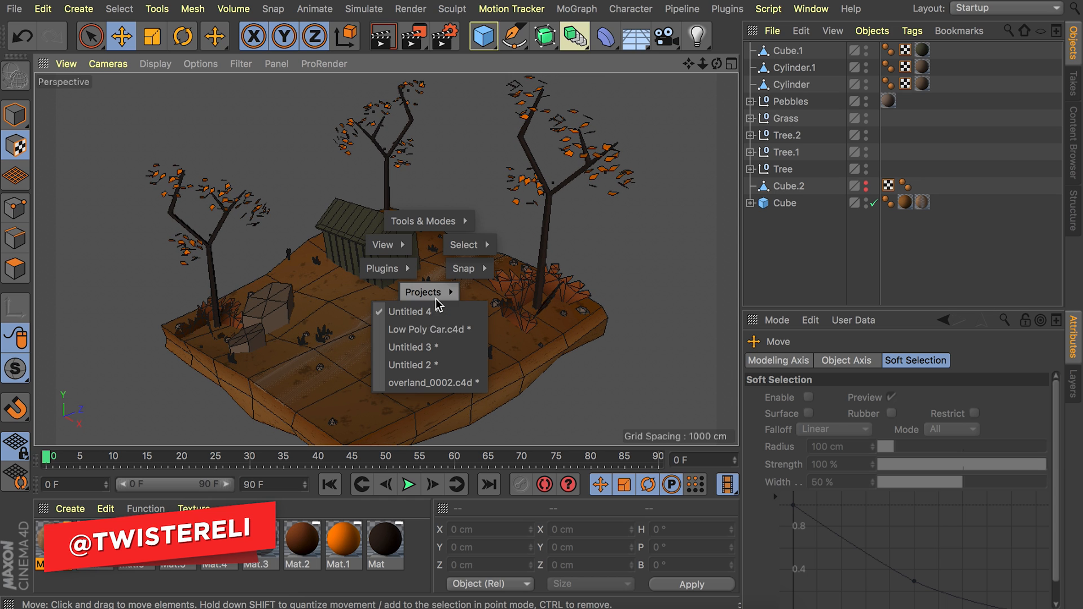
left_click(435, 330)
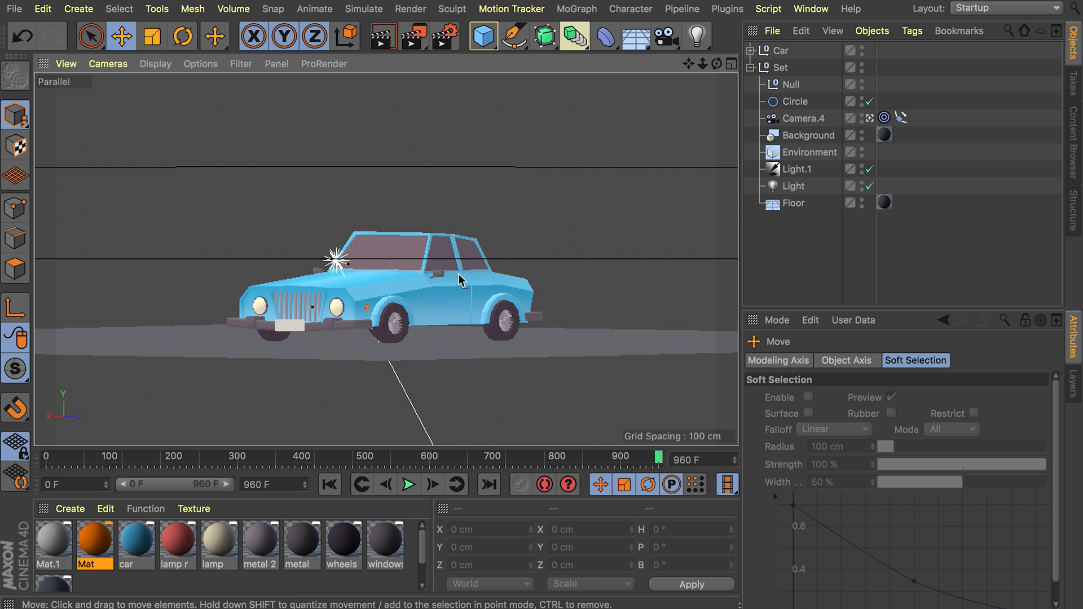
left_click(780, 50)
key("v")
left_click(349, 263)
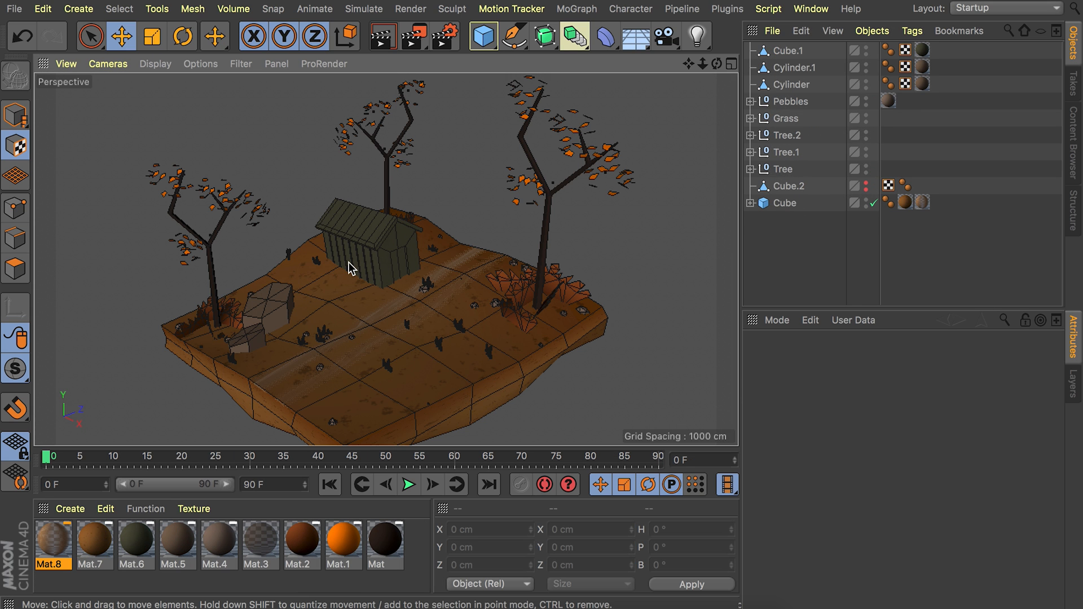
key("ctrl+v")
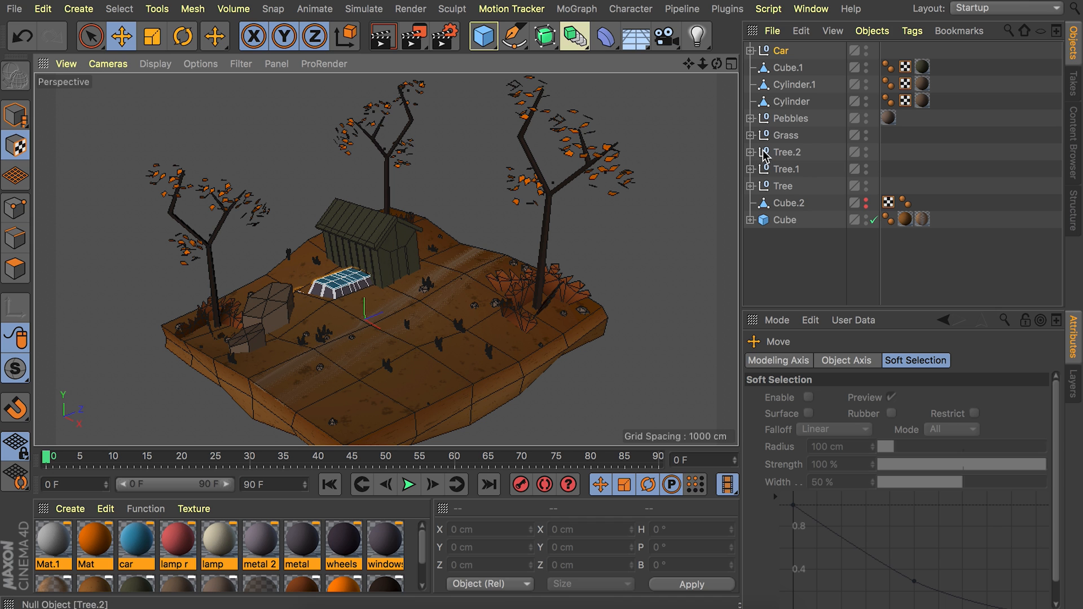
Lift the pasted car out of the ground, scaling it down slightly and rotating it to line up with the dirt tracks.
left_click(28, 126)
left_click_drag(363, 258, 363, 219)
key("r")
key("t")
left_click_drag(423, 254, 367, 253)
key("e")
key("r")
left_click_drag(390, 294, 345, 311)
key("e")
Position the car on the dirt tracks in front of the house, resting on the ground, and deselect it.
left_click_drag(400, 217, 400, 225)
left_click_drag(357, 331, 325, 359)
left_click_drag(407, 344, 421, 353)
scroll(412, 289, "up", 5)
mouse_move(411, 289)
left_mouse_down("alt")
mouse_move(361, 239)
mouse_move(392, 289)
left_mouse_up("alt")
key("r")
key("e")
left_click(804, 256)
left_click_drag(379, 293, 440, 329, "alt")
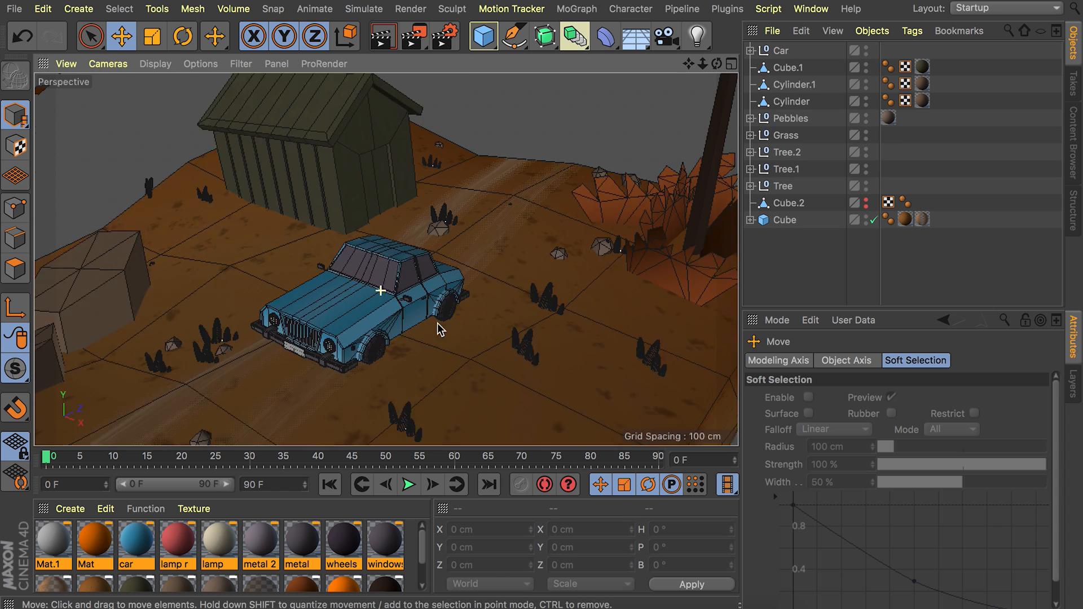
Set the car material's color to H 210°, S 21%, V 21%.
scroll(440, 329, "down", 3)
double_click(137, 540)
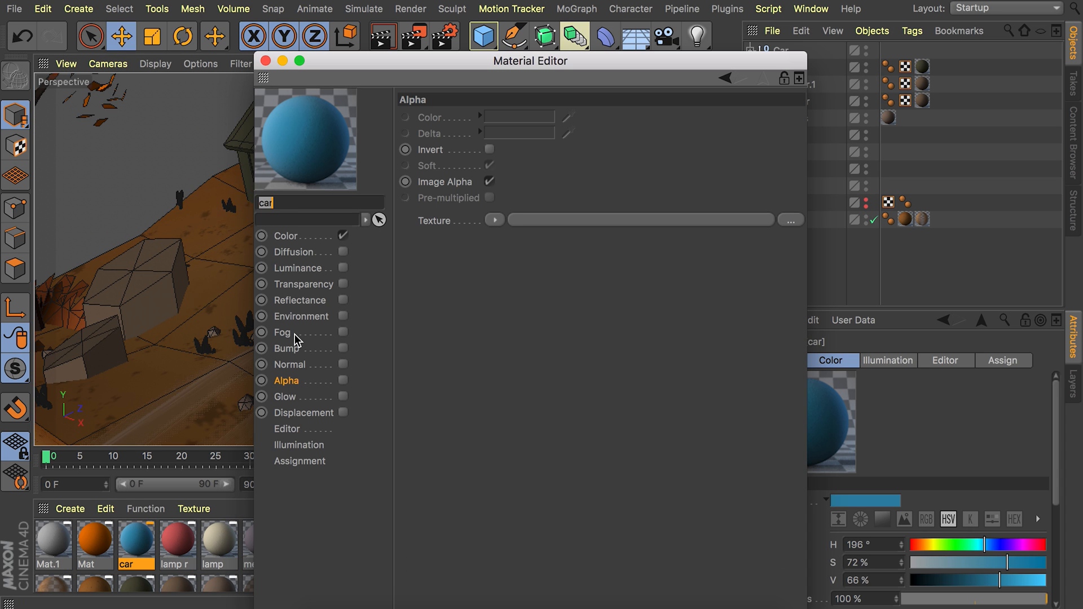
left_click(285, 235)
double_click(510, 160)
type("210")
key("Tab")
type("21")
key("Tab")
type("21")
left_click(265, 60)
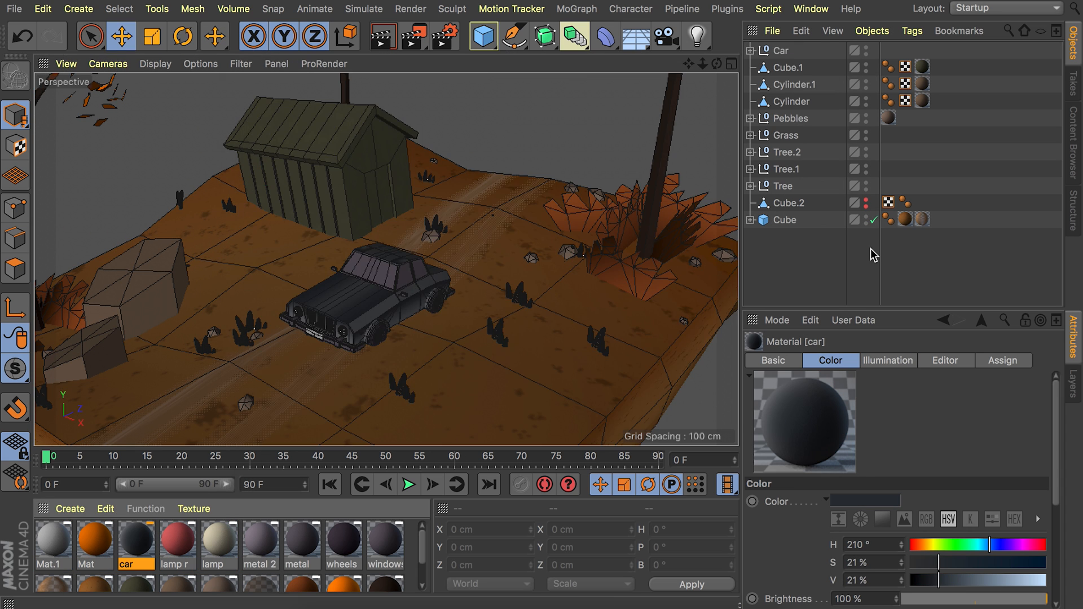
Raise the car slightly so its wheels rest on the ground, and deselect it.
key("t")
scroll(372, 293, "up", 3)
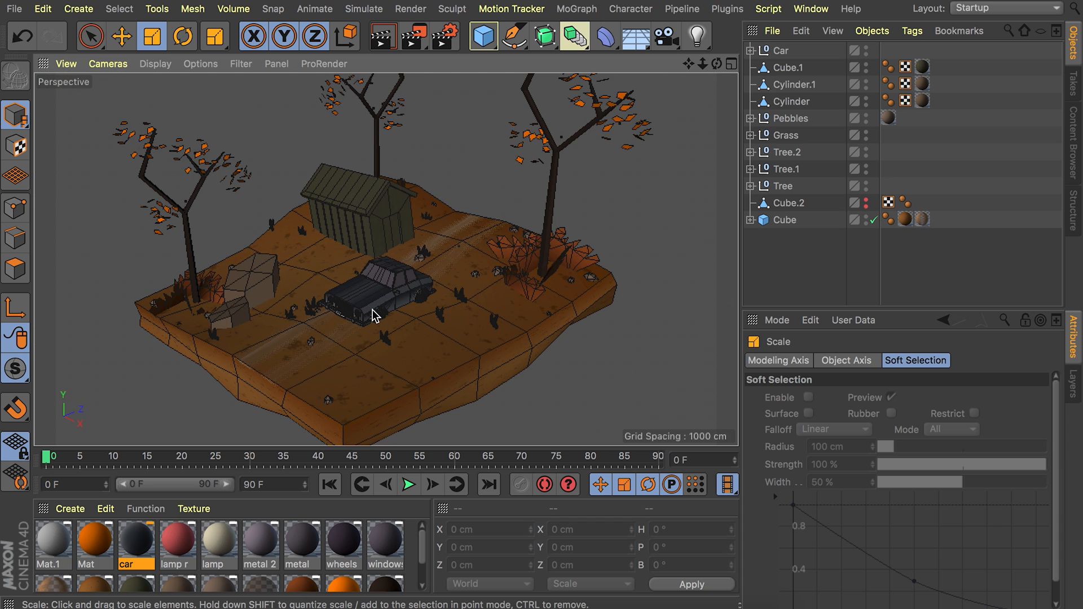
scroll(361, 326, "up", 5)
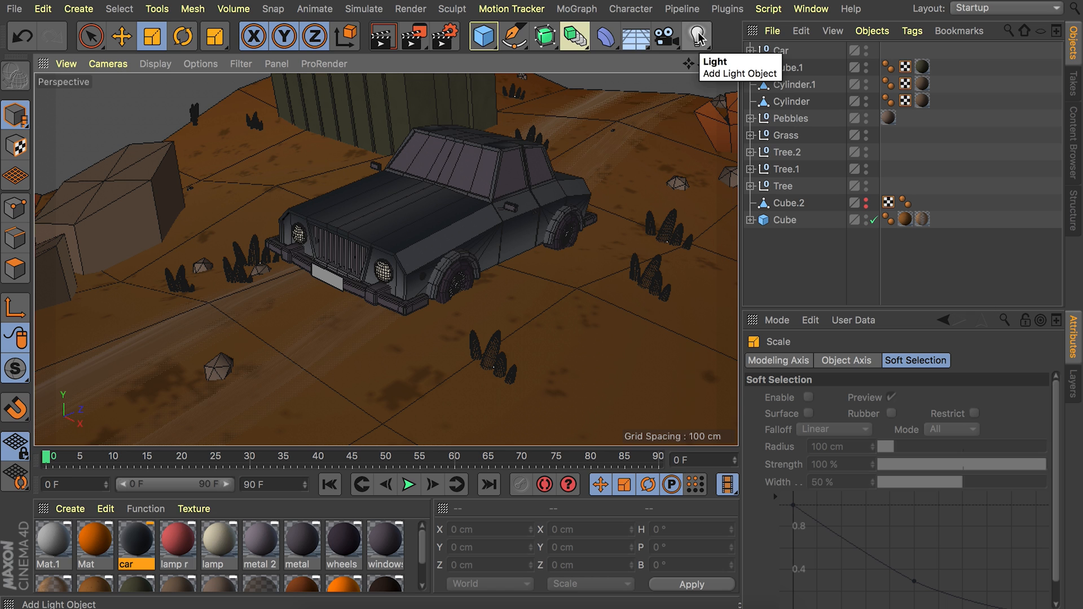
left_click(780, 50)
key("e")
left_click_drag(427, 132, 426, 131)
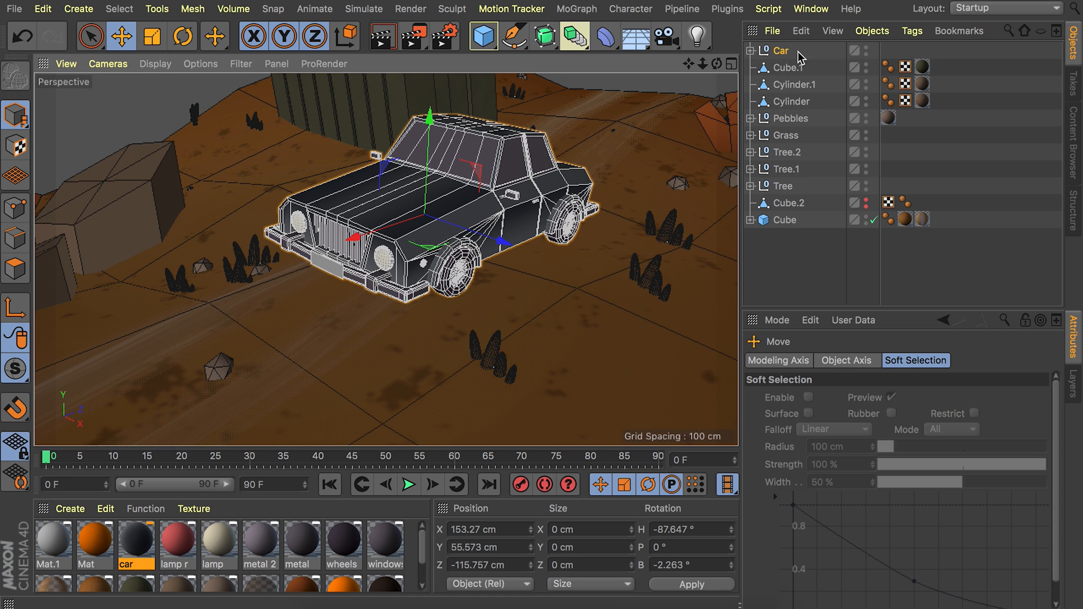
left_click(976, 64)
Add a spot light to the scene and change its type to Parallel Spot.
left_click(703, 36)
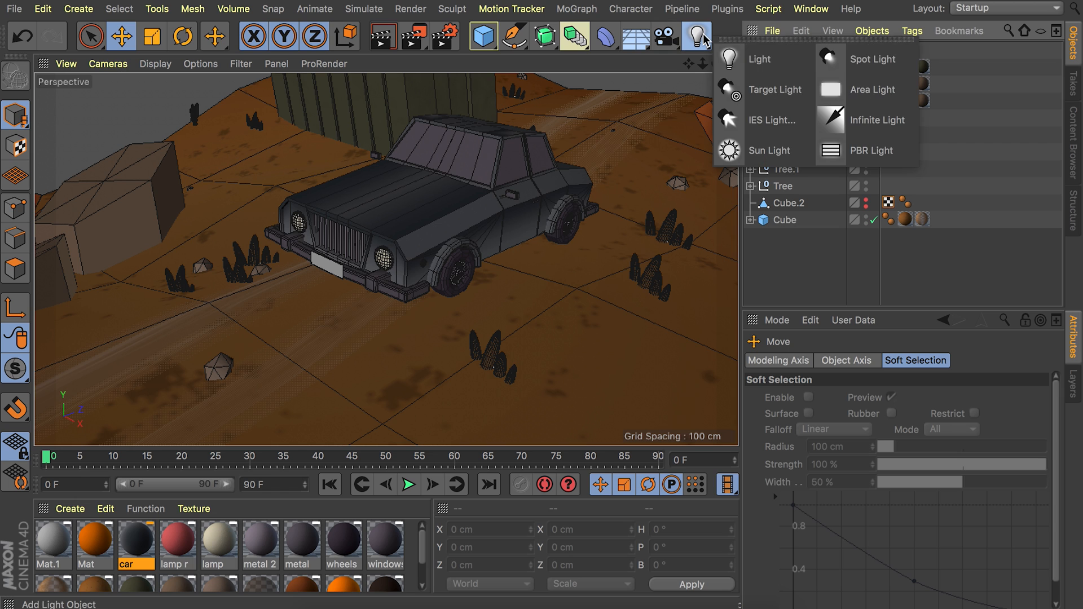
left_click(846, 65)
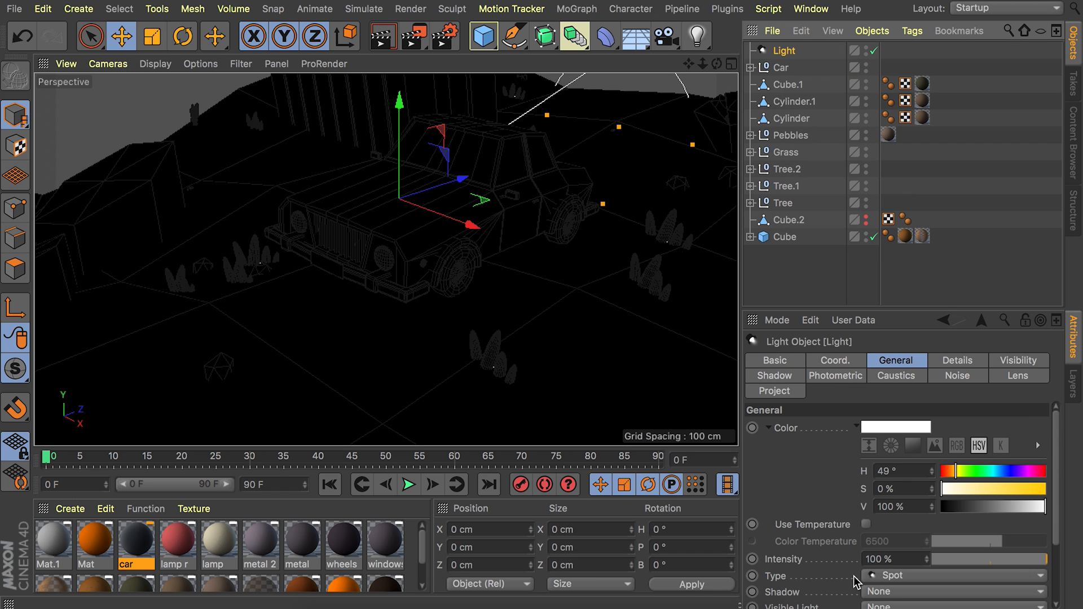
left_click(873, 575)
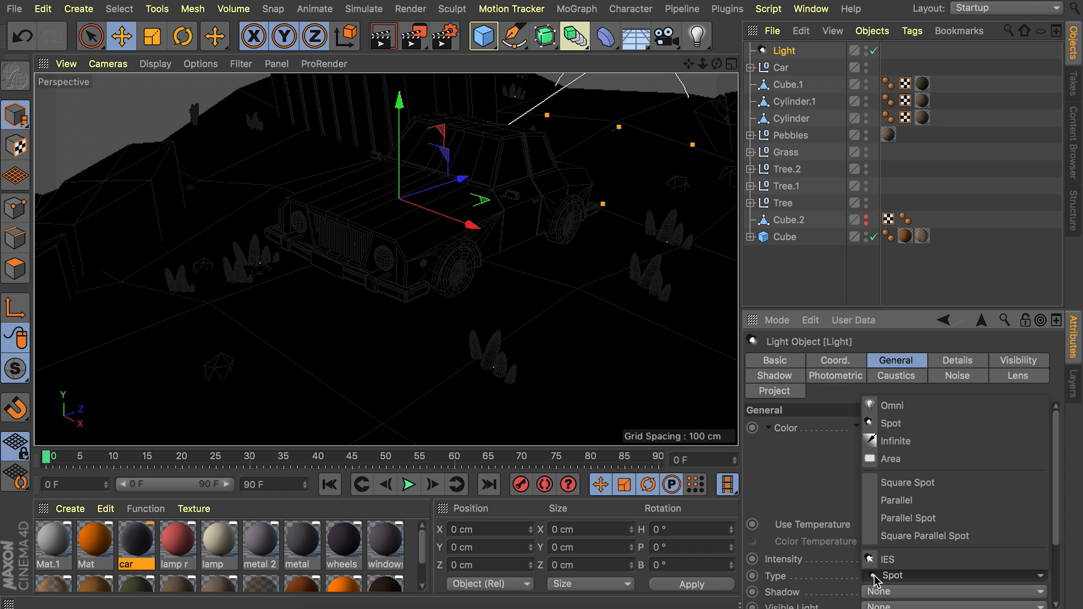
left_click(902, 519)
Rotate the light to a pitch of about 194°, shrink its beam, and place it at the car headlight nearest the boulders, pointing forward.
right_click_drag(468, 168, 414, 181, "alt")
key("r")
left_click_drag(392, 162, 459, 220)
key("e")
key("t")
left_click_drag(525, 189, 137, 217)
key("e")
left_click_drag(378, 214, 338, 270)
right_click_drag(339, 270, 408, 293, "alt")
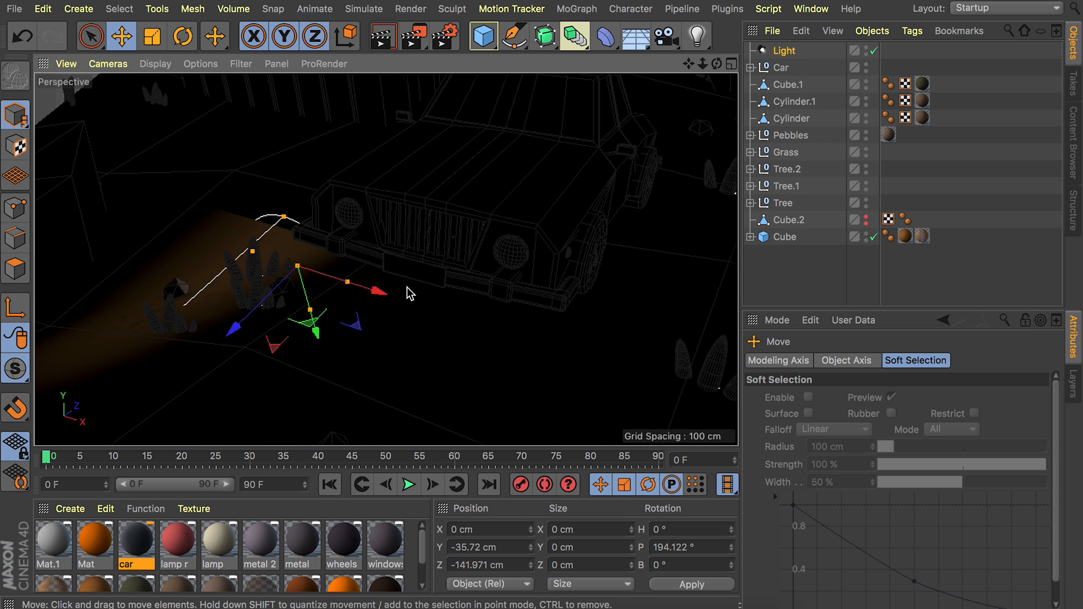
left_click_drag(355, 329, 273, 249)
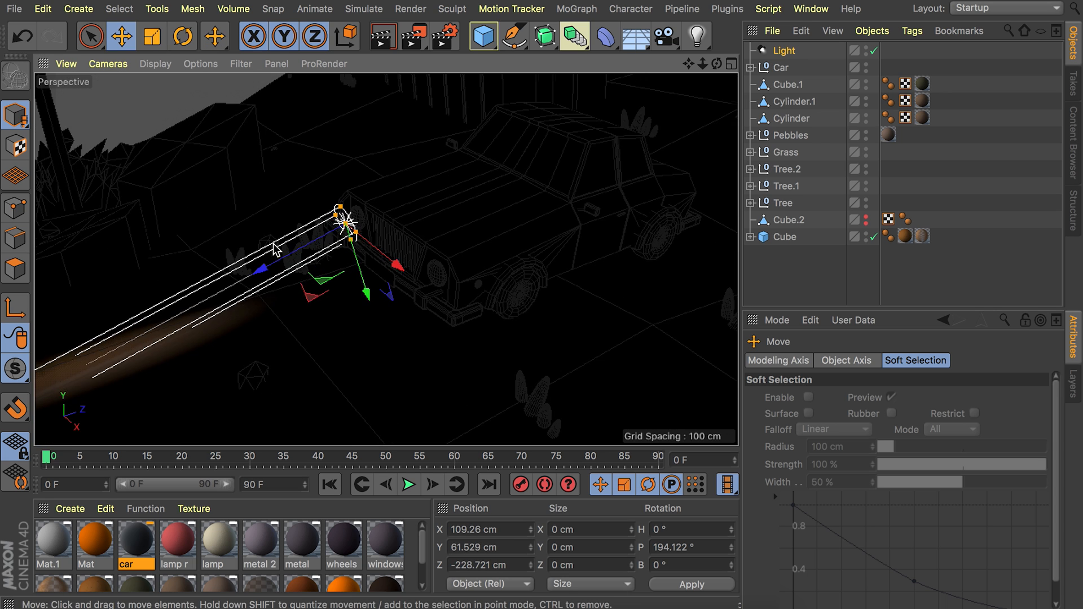
middle_click_drag(344, 232, 440, 189, "alt")
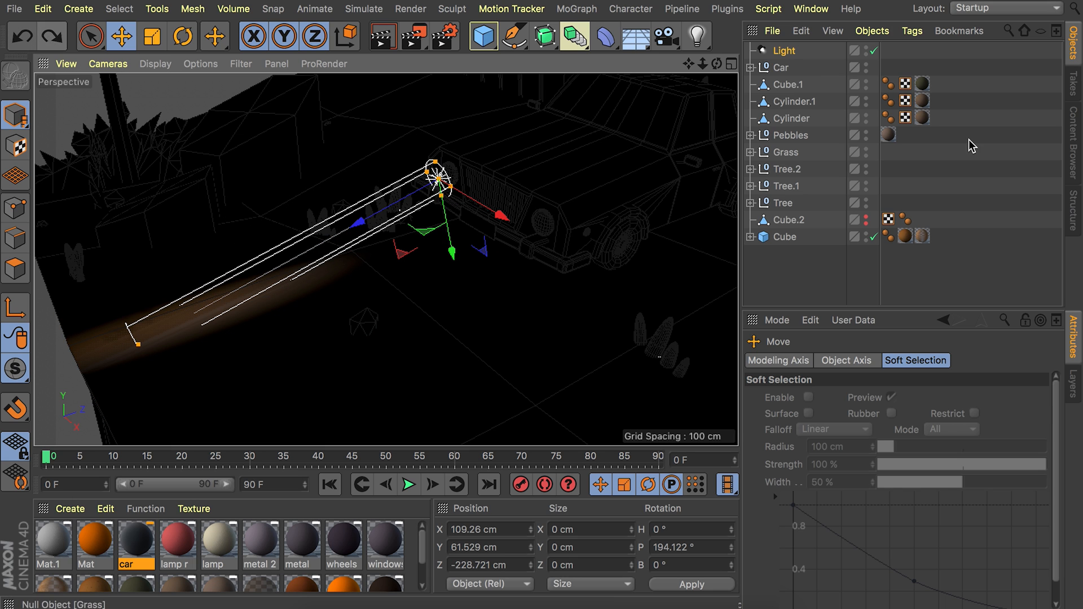
Set the headlight's light color to H 34°, S 47%.
left_click(806, 54)
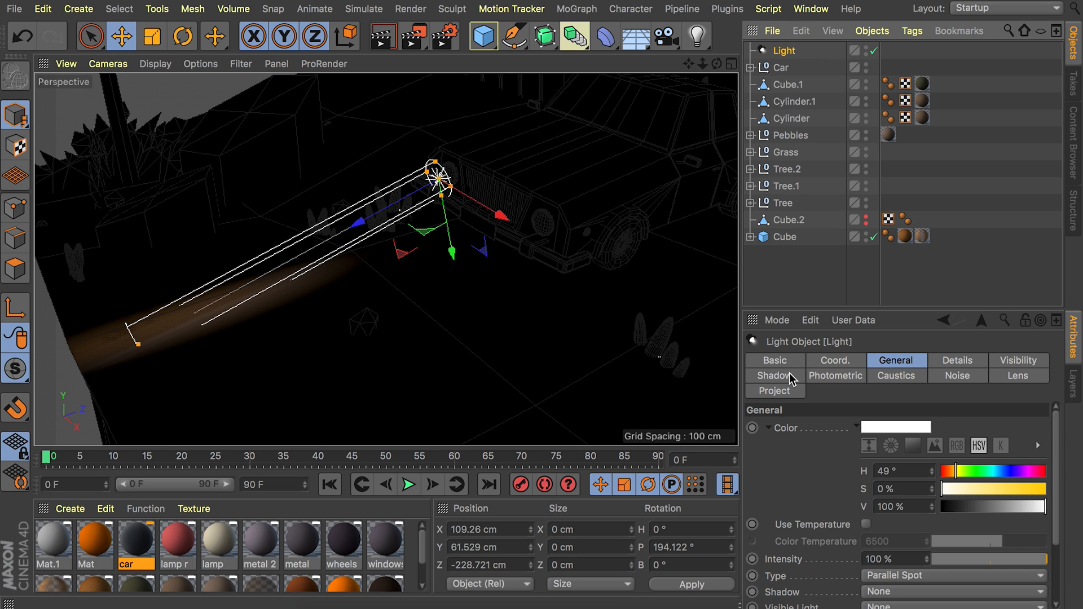
left_click(896, 469)
type("34")
key("Tab")
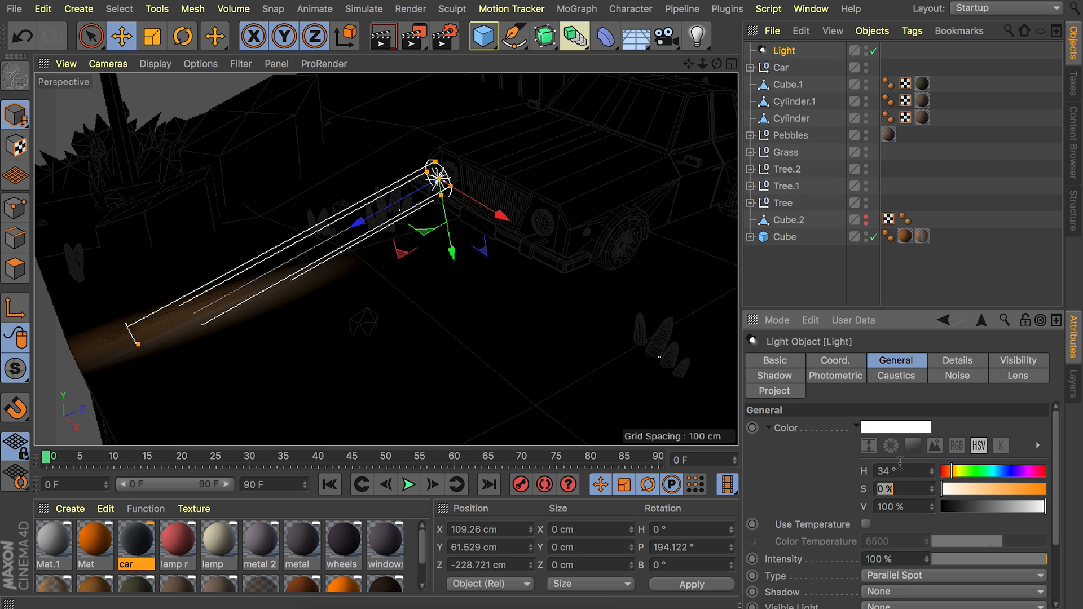
type("47")
key("Return")
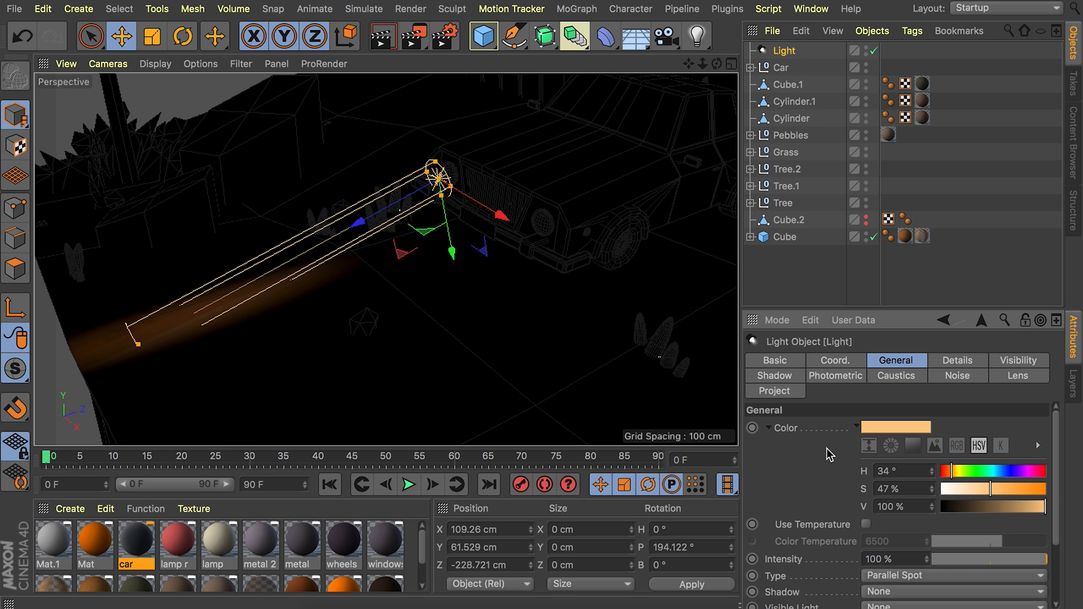
Set the headlight's visible light to Inverse Volumetric and increase its visibility inner distance.
scroll(810, 567, "down", 1)
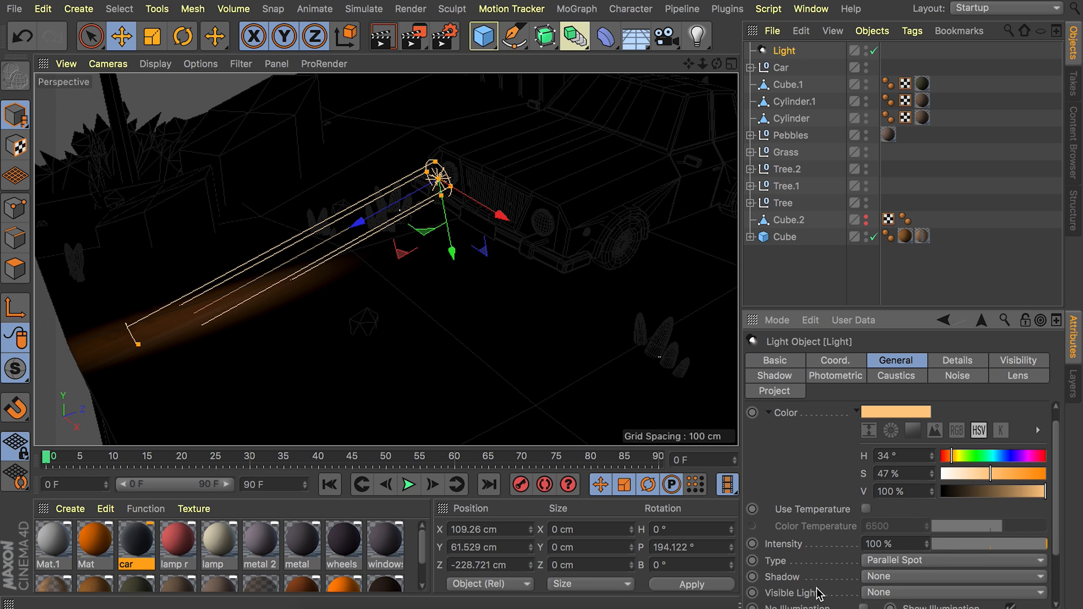
left_click(901, 594)
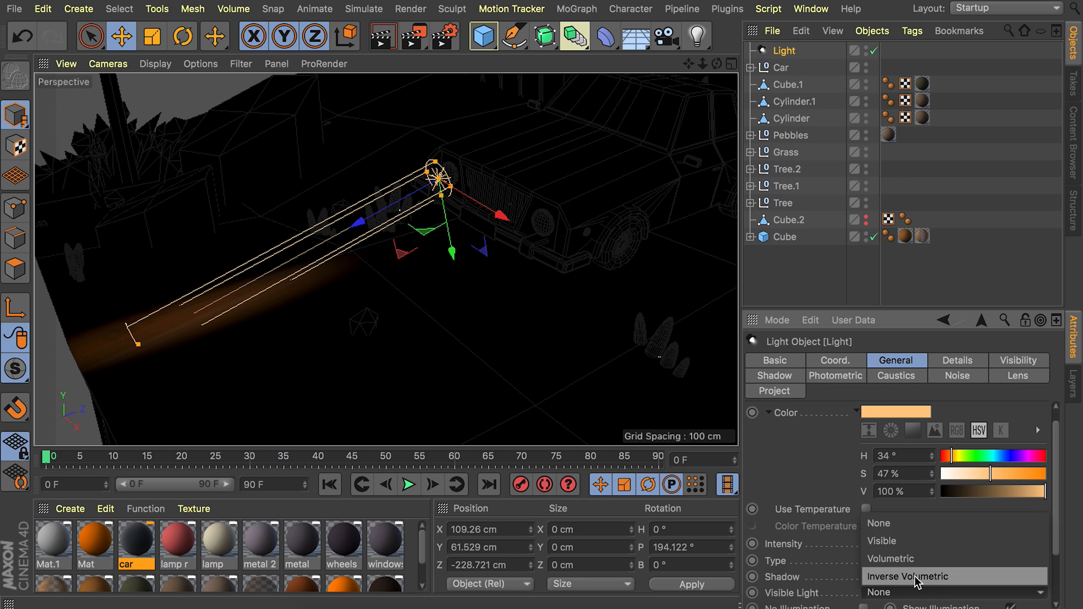
left_click(915, 576)
left_click(1020, 360)
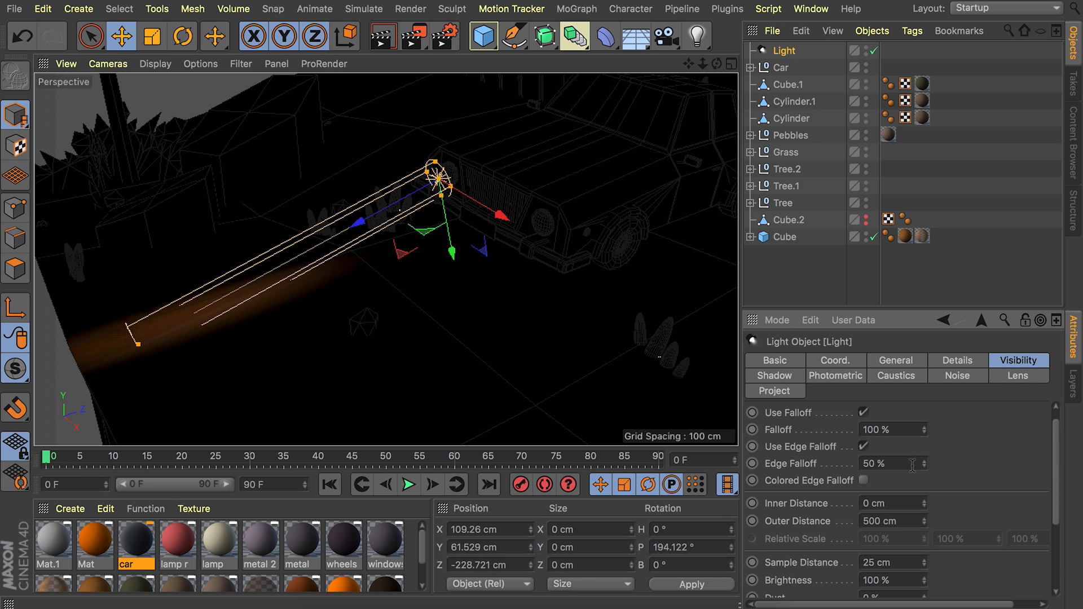
left_click_drag(924, 503, 924, 448)
left_click_drag(163, 335, 151, 340)
Duplicate the headlight's light across to the car's other headlight and deselect it.
left_click_drag(476, 220, 646, 237, "alt")
left_click(905, 171)
right_click_drag(485, 168, 414, 257, "alt")
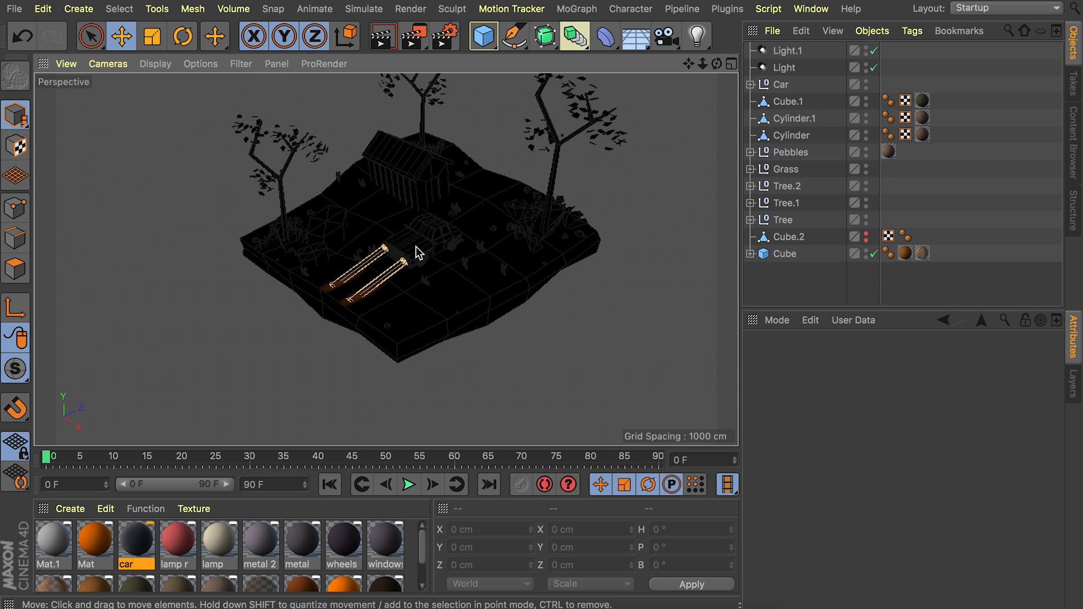
left_click_drag(462, 218, 429, 243, "alt")
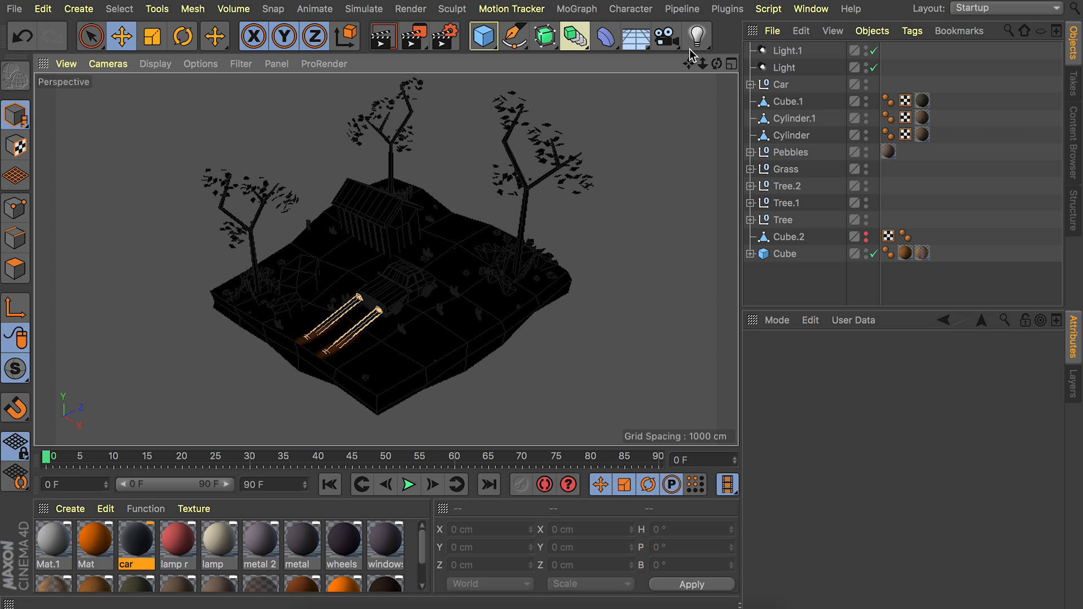
Add an infinite light to the scene and set its intensity to 71%.
left_click_drag(699, 37, 863, 120)
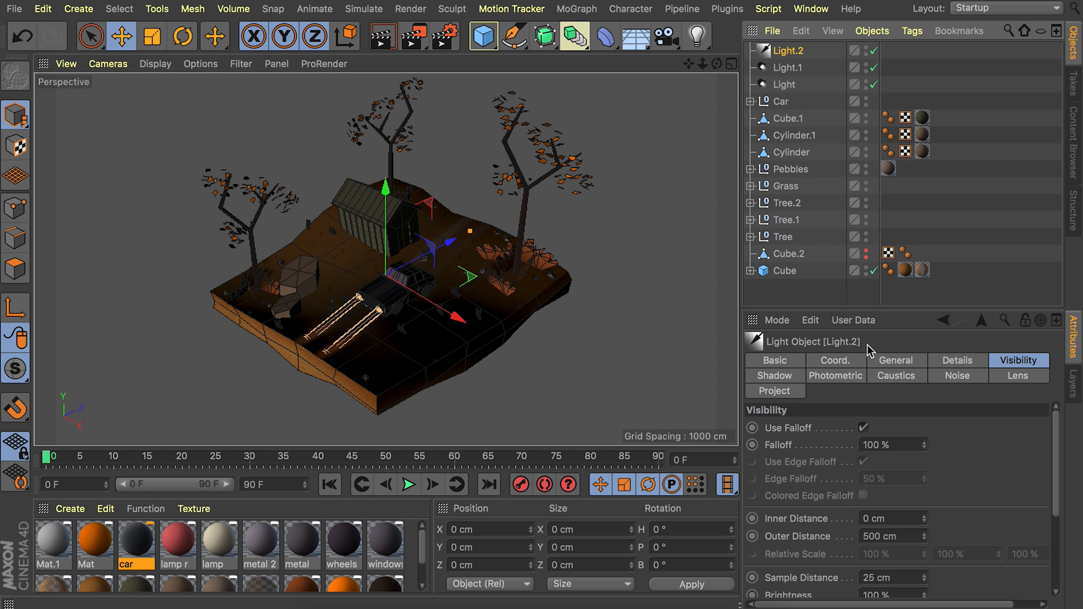
left_click(887, 361)
scroll(805, 479, "down", 2)
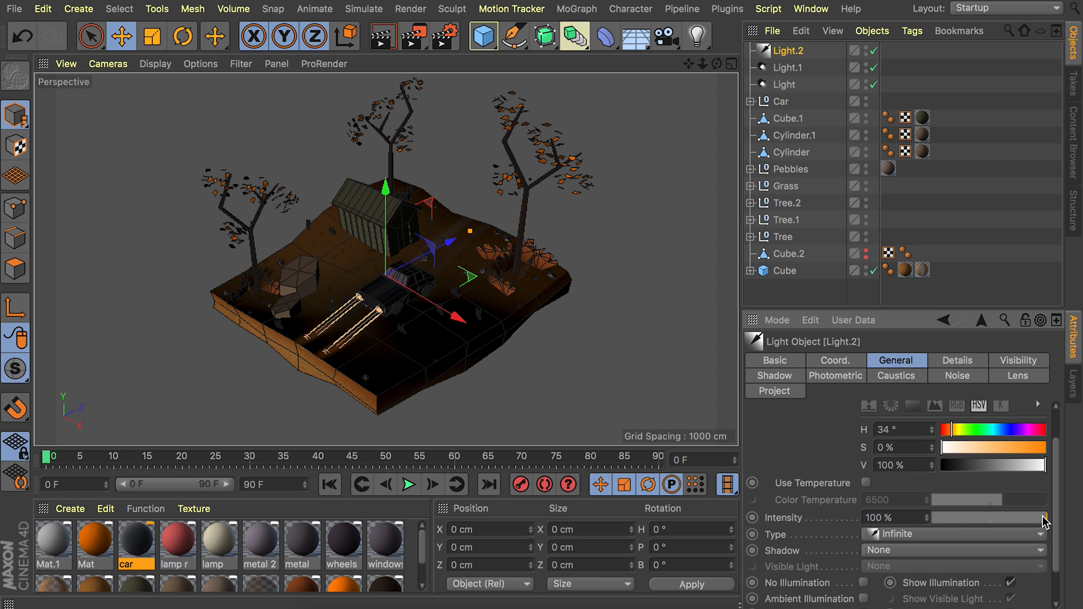
left_click_drag(1042, 516, 1015, 516)
Set the infinite light's color to H 50°, S 10% and its shadow to Raytraced (Hard).
scroll(902, 479, "up", 1)
double_click(884, 429)
type("50")
key("Tab")
type("10")
key("Return")
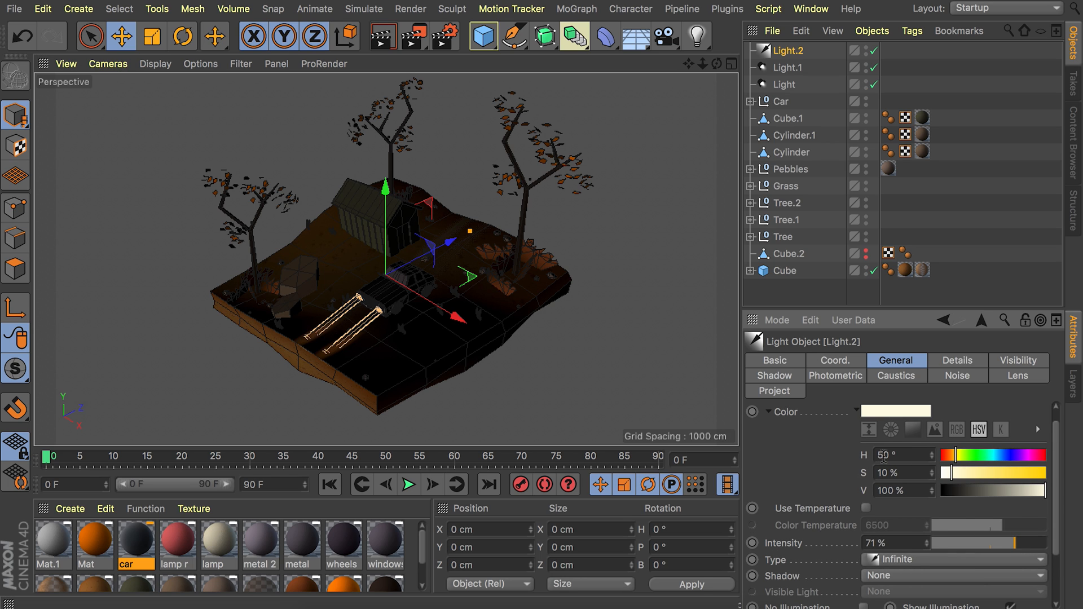
scroll(798, 479, "up", 1)
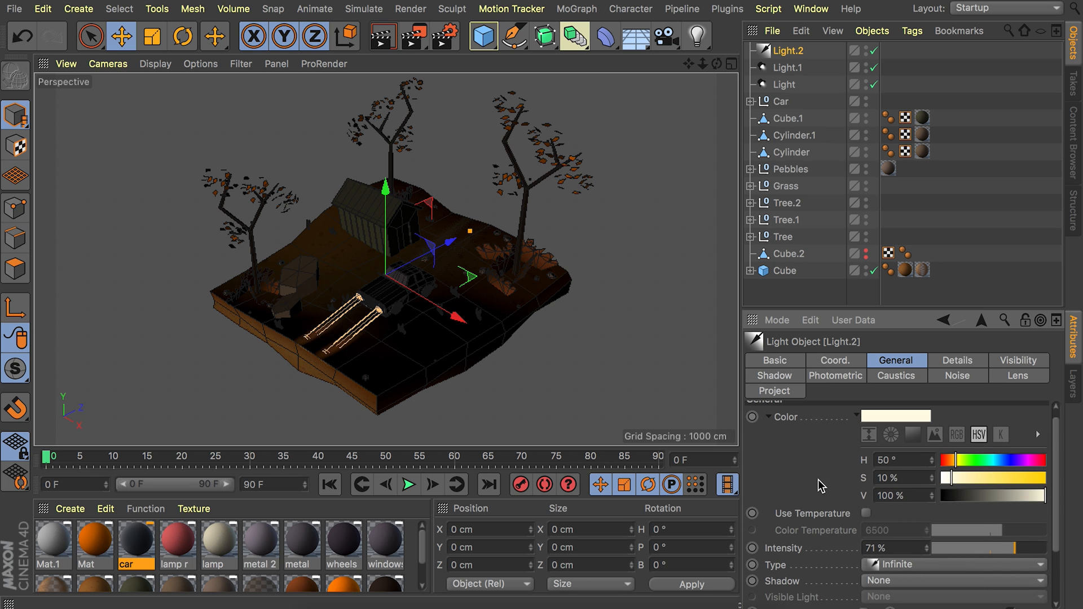
left_click(888, 581)
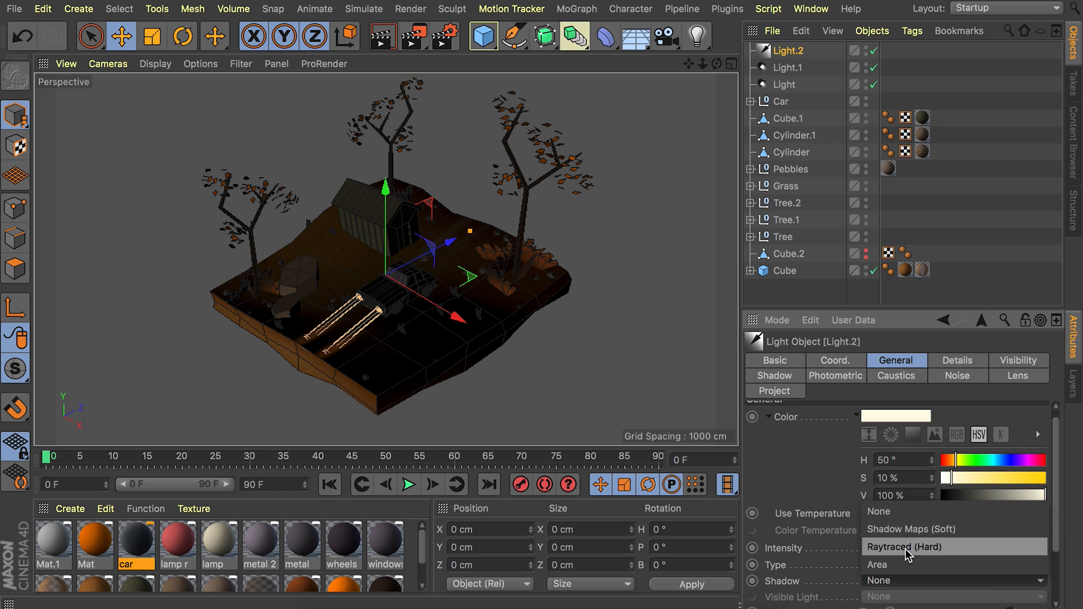
left_click(891, 550)
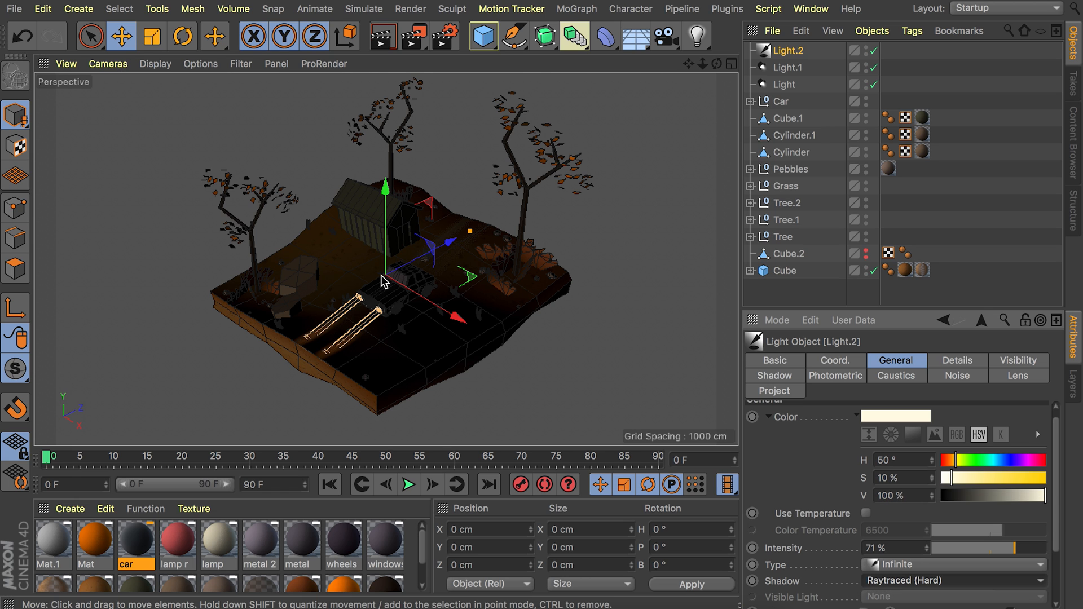
Rotate the infinite light to a heading of about 119° and a pitch of about -30° so it shines down across the slab.
scroll(485, 265, "up", 5)
key("r")
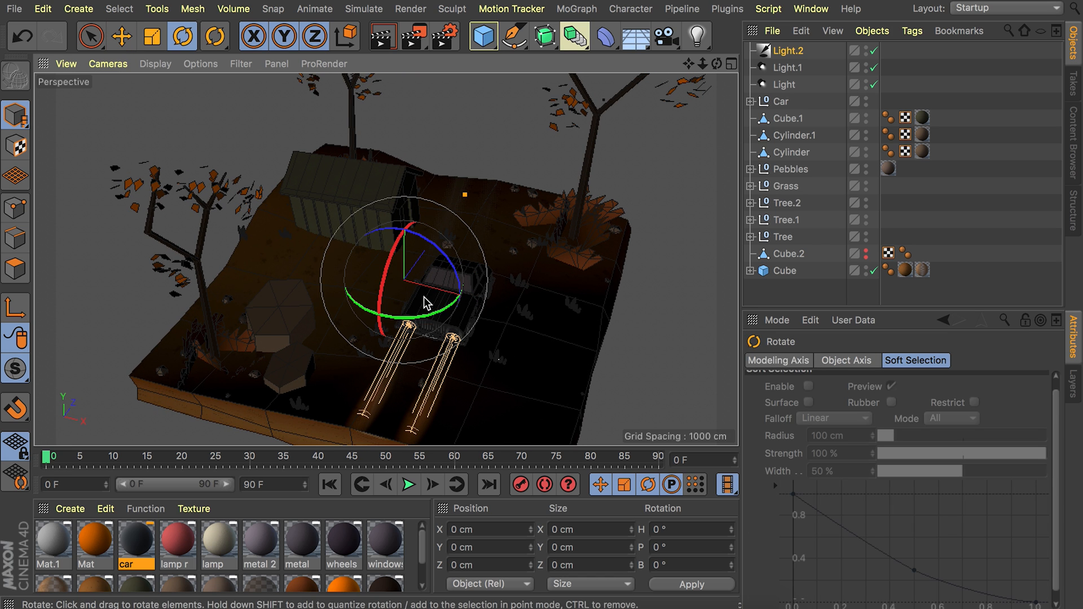
middle_click_drag(349, 352, 353, 335, "alt")
left_click_drag(354, 341, 330, 390, "alt")
left_click_drag(470, 145, 473, 164, "alt")
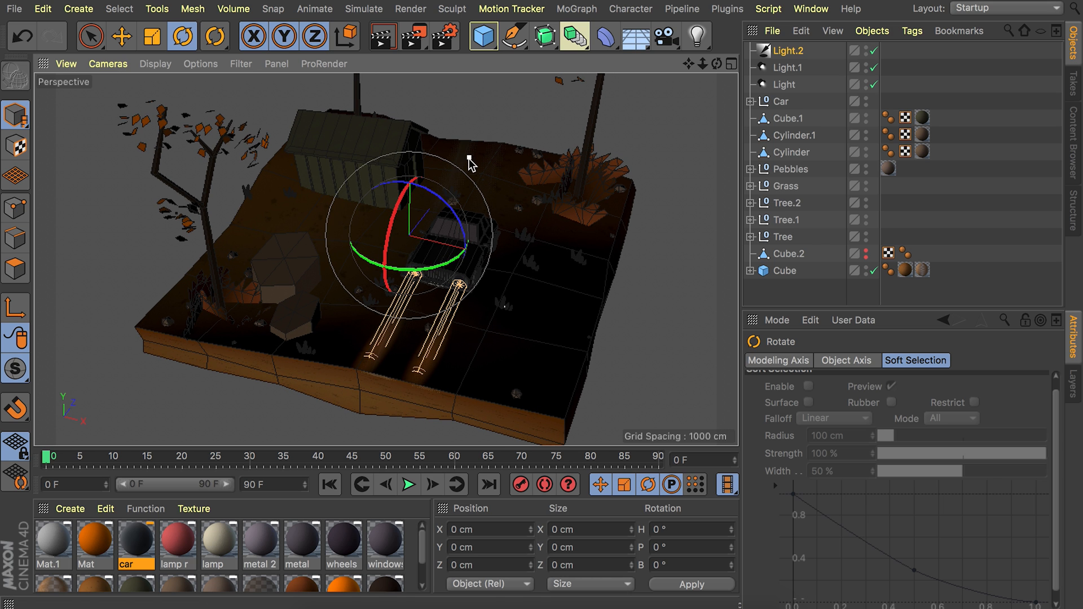
left_click_drag(418, 273, 516, 196)
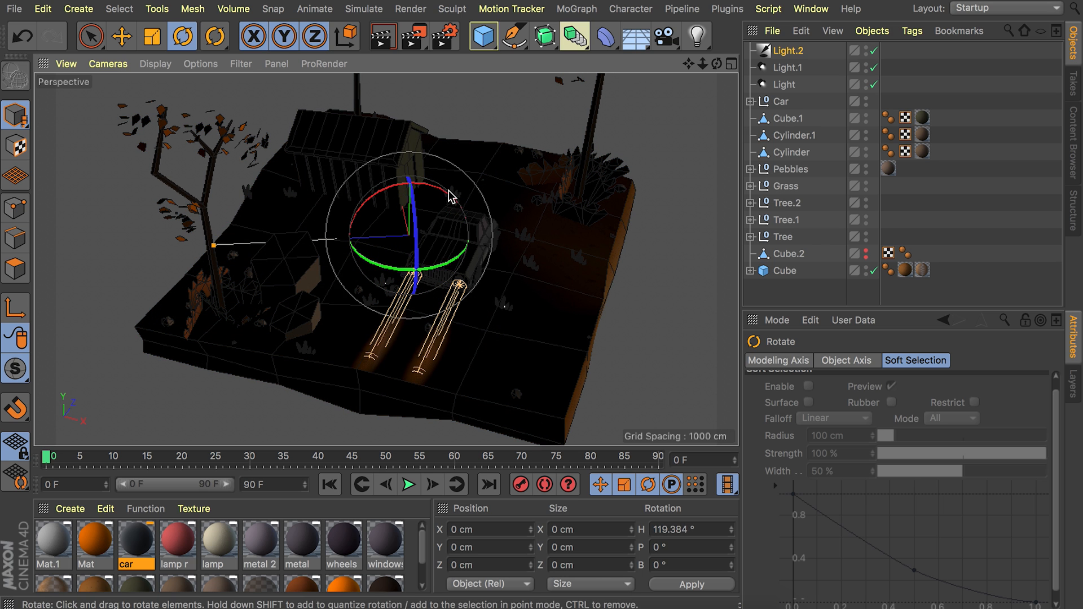
left_click_drag(441, 196, 411, 191)
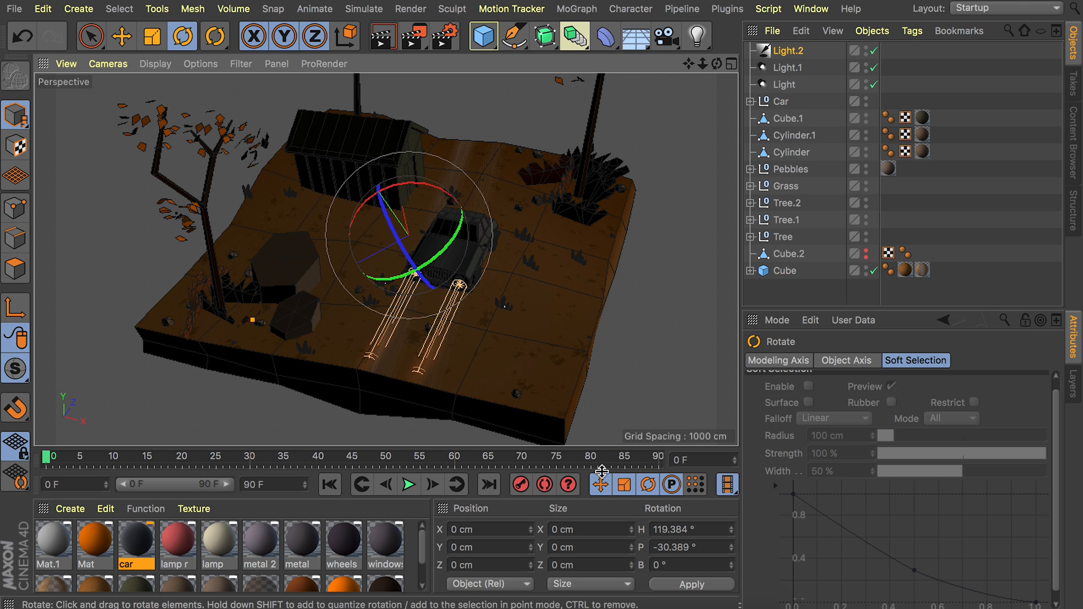
Start an interactive render region and enlarge it to enclose the whole scene.
left_click_drag(485, 290, 414, 231, "alt")
right_click_drag(414, 231, 339, 222, "alt")
left_click_drag(471, 186, 456, 159, "alt")
middle_click_drag(431, 190, 378, 232, "alt")
right_click_drag(382, 230, 416, 207, "alt")
left_click_drag(386, 215, 334, 209, "alt")
middle_click_drag(335, 210, 370, 218, "alt")
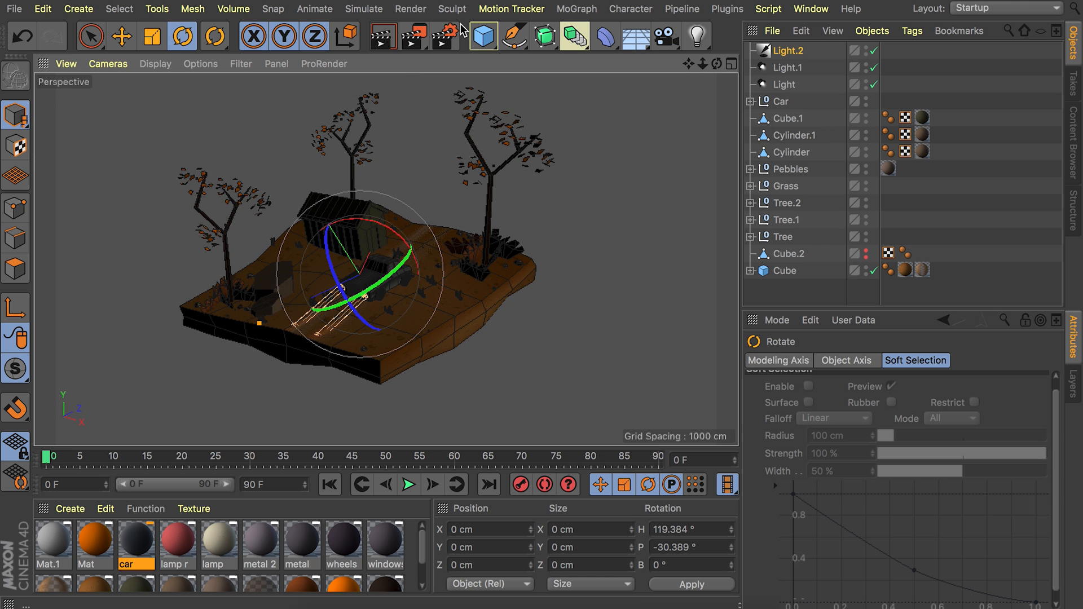
left_click_drag(417, 37, 527, 426)
left_click_drag(381, 166, 378, 74)
left_click_drag(387, 353, 386, 444)
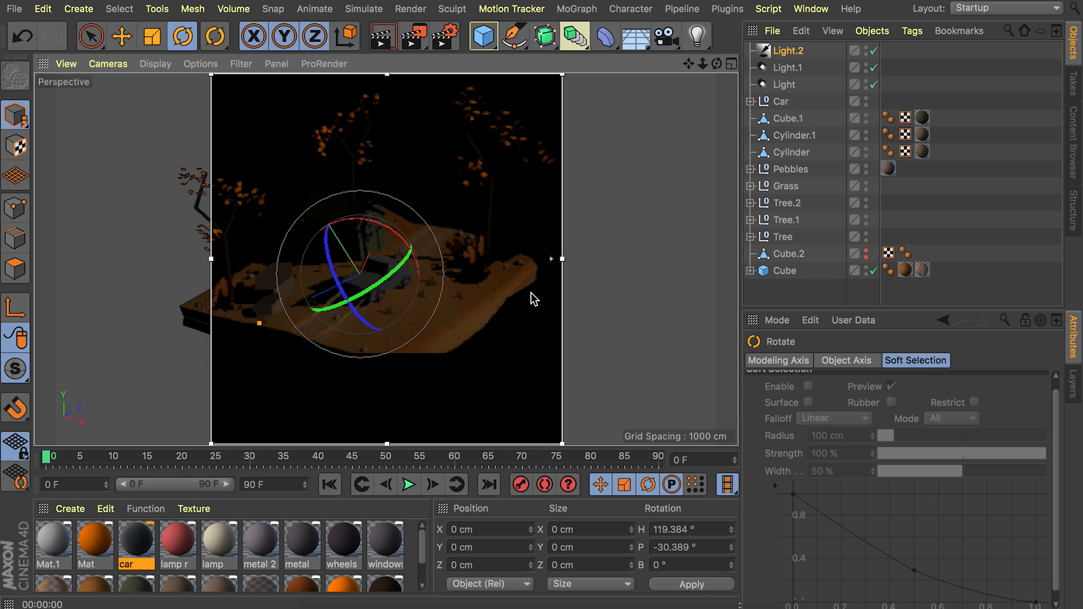
left_click_drag(562, 265, 600, 258)
left_click_drag(210, 258, 125, 255)
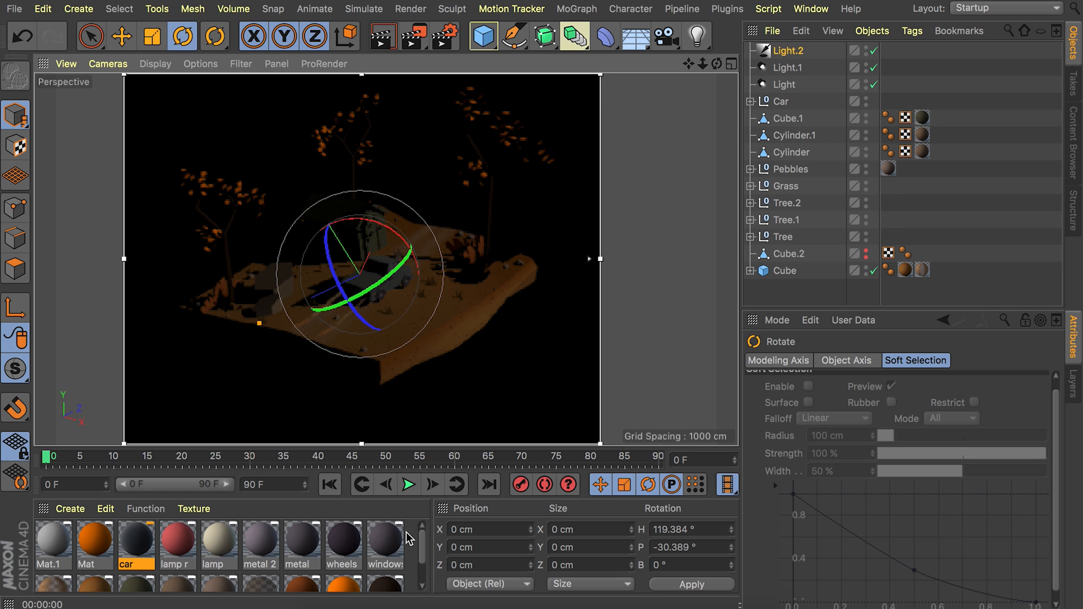
Add a Background object and create a new material with reflectance turned off.
left_click(636, 37)
left_click(713, 181)
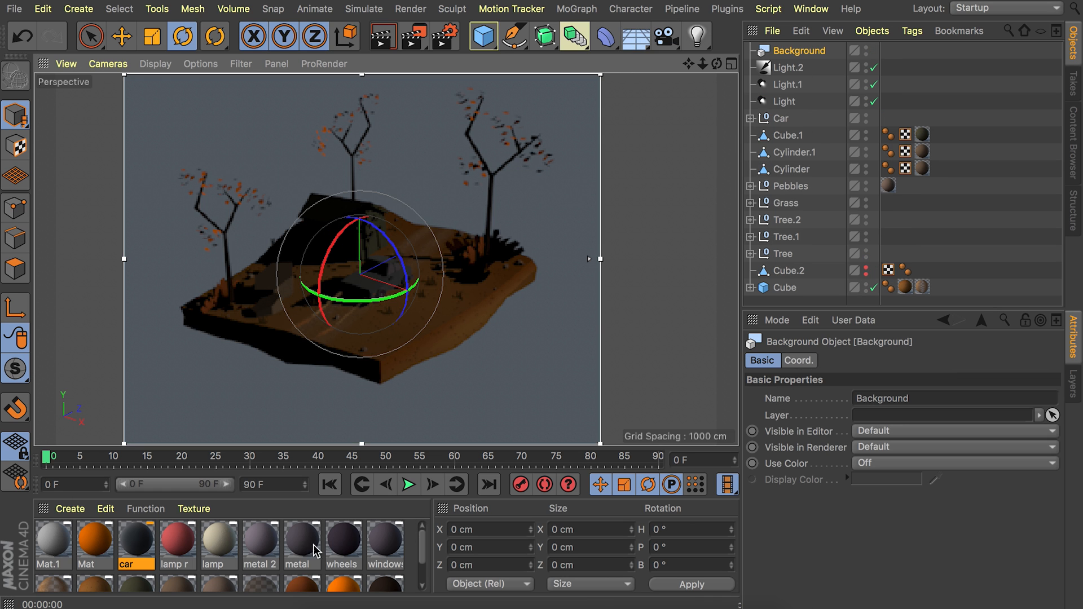
double_click(413, 548)
double_click(67, 542)
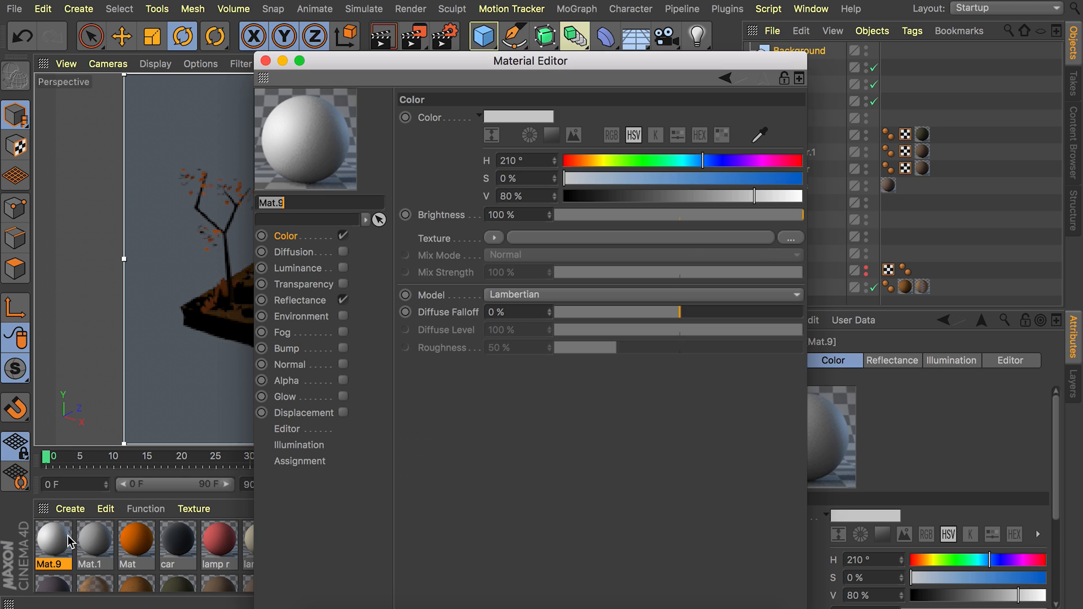
left_click(342, 301)
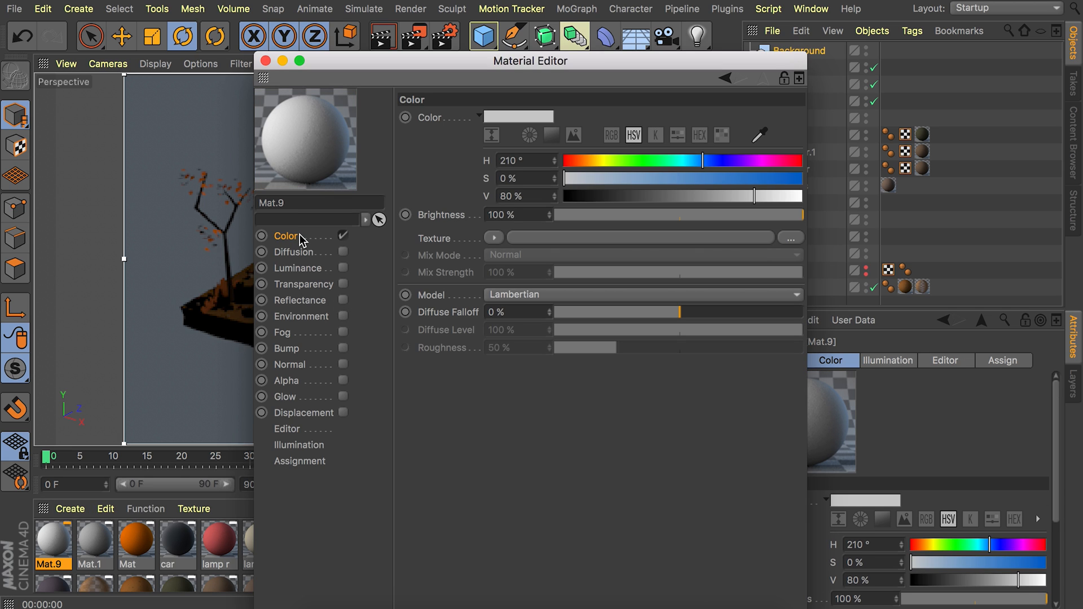
Load a Gradient shader into the new material's color texture and set its type to 2D - Circular.
left_click(496, 238)
left_click(519, 376)
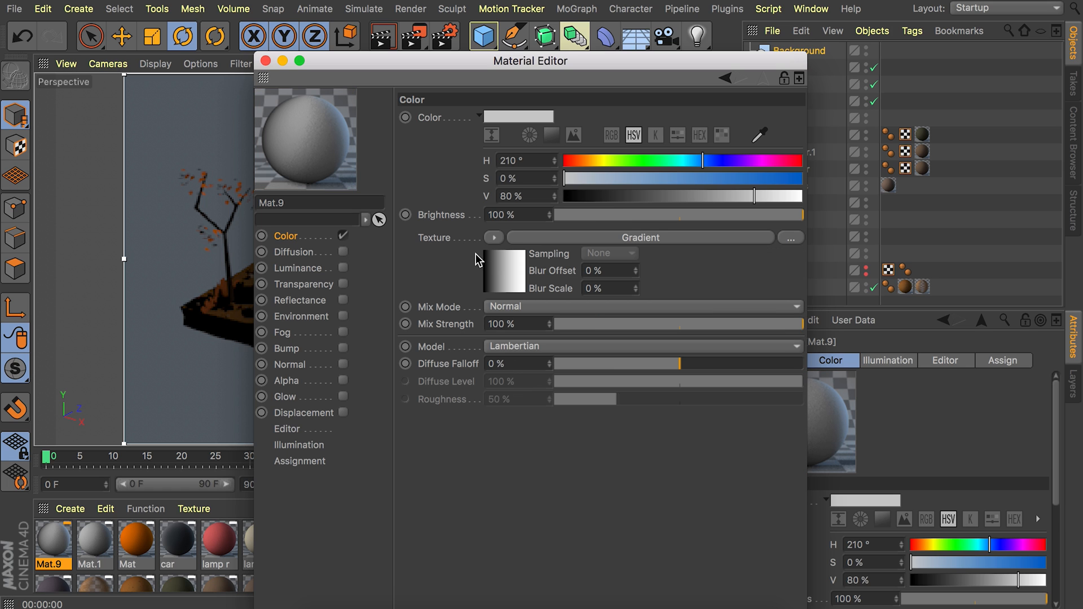
left_click(493, 265)
left_click(495, 282)
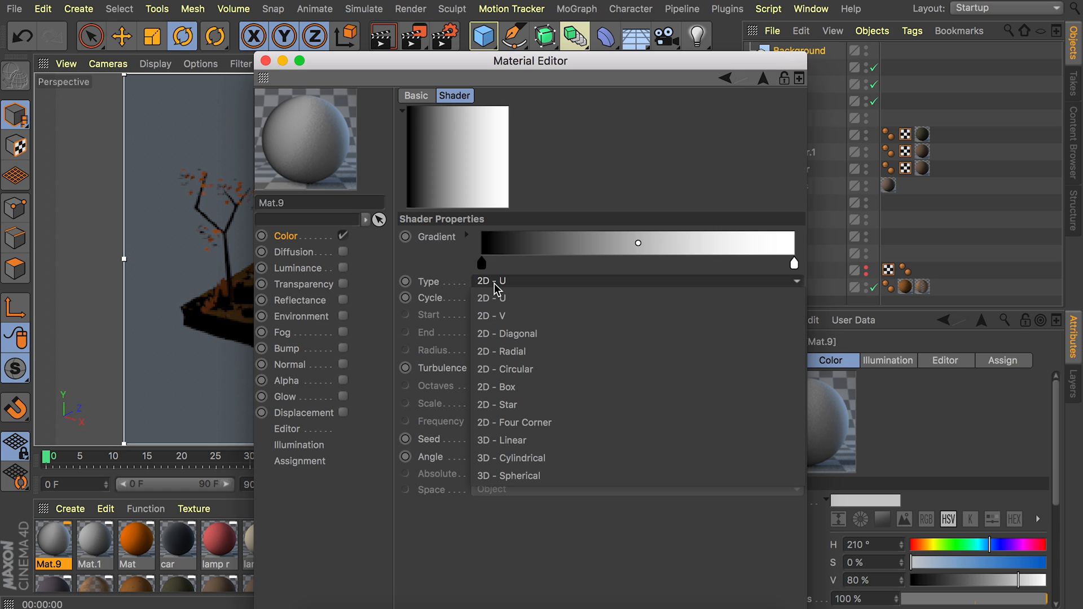
left_click(525, 369)
Set the gradient's first knot to a brown of H 30°, S 68%, V 40%.
double_click(481, 264)
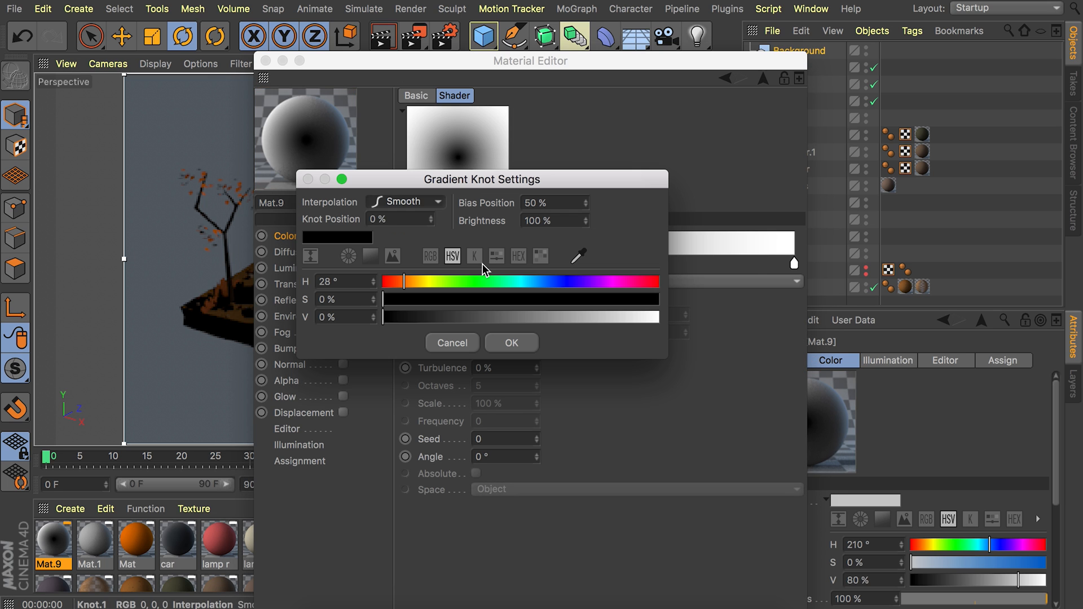
left_click(332, 280)
type("30")
key("Tab")
type("68")
key("Tab")
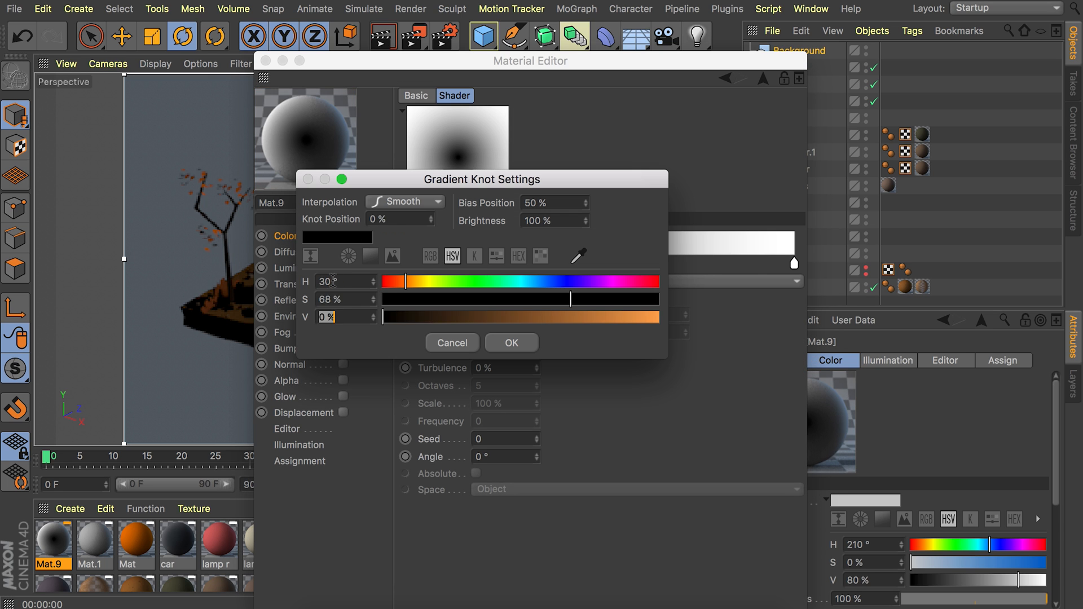
type("40")
key("Return")
Set the gradient's end knot to a near-black of H 32°, S 28%, V 7%.
double_click(792, 263)
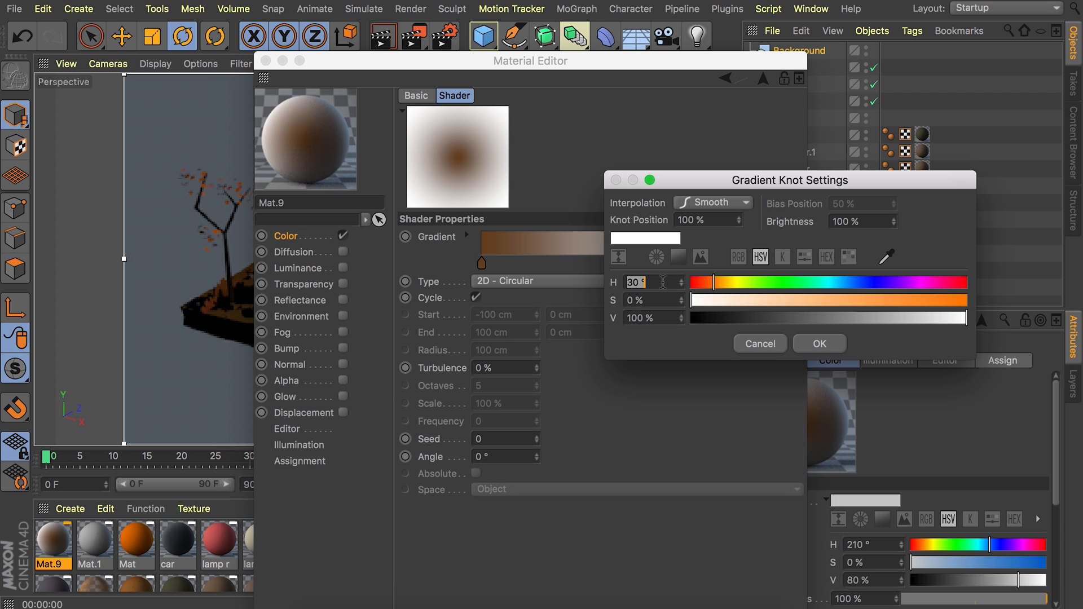
type("32")
key("Tab")
type("28")
key("Tab")
type("7")
key("Return")
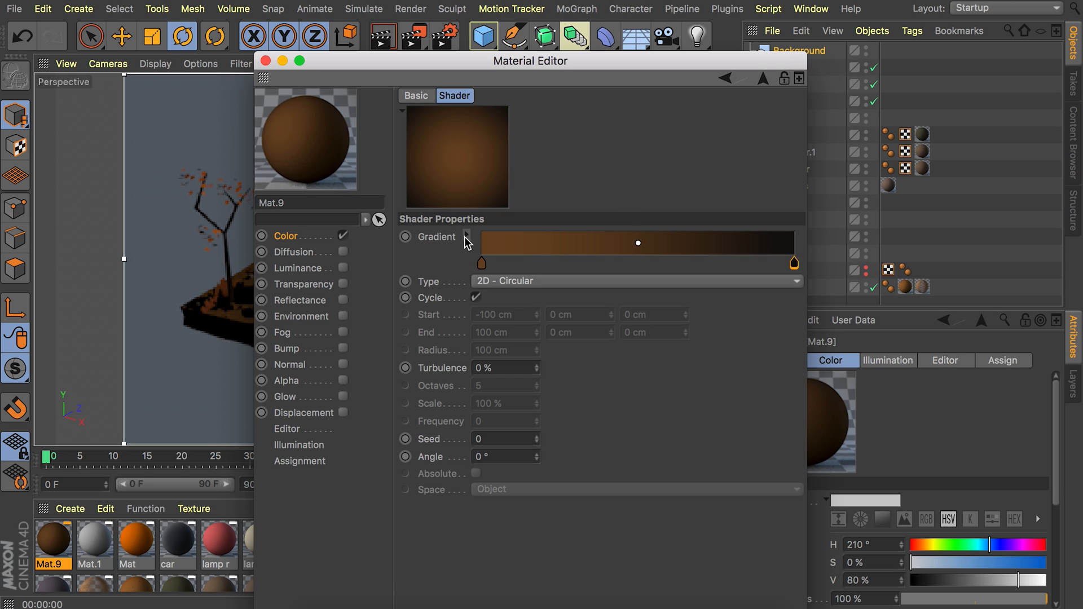
Shift the gradient's dark knot inward to about 66% and apply the material to the Background object.
left_click(466, 237)
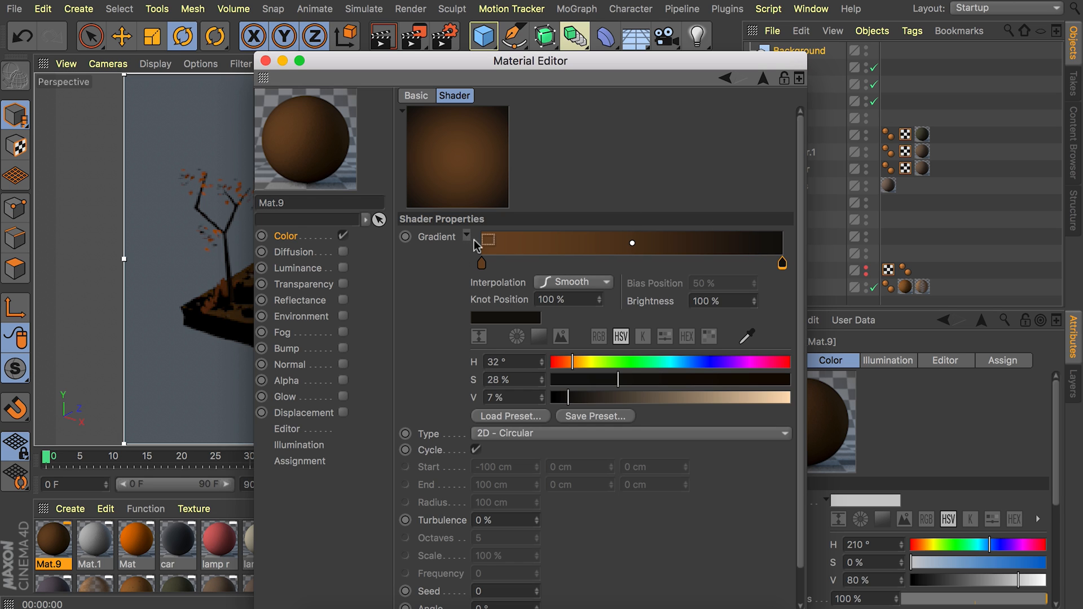
left_click_drag(782, 263, 678, 266)
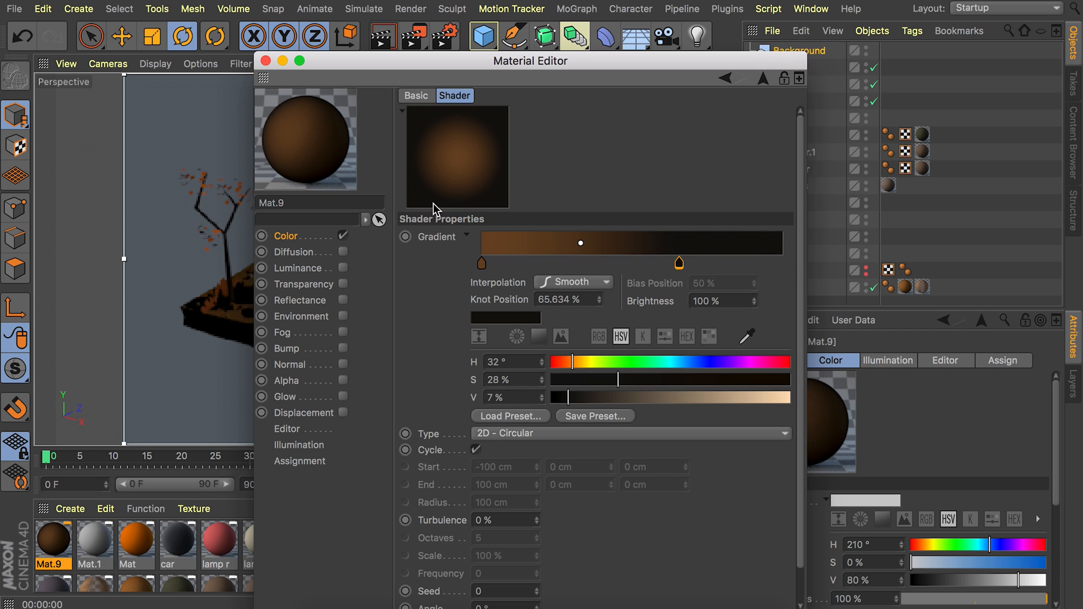
left_click(266, 62)
left_click_drag(65, 541, 796, 52)
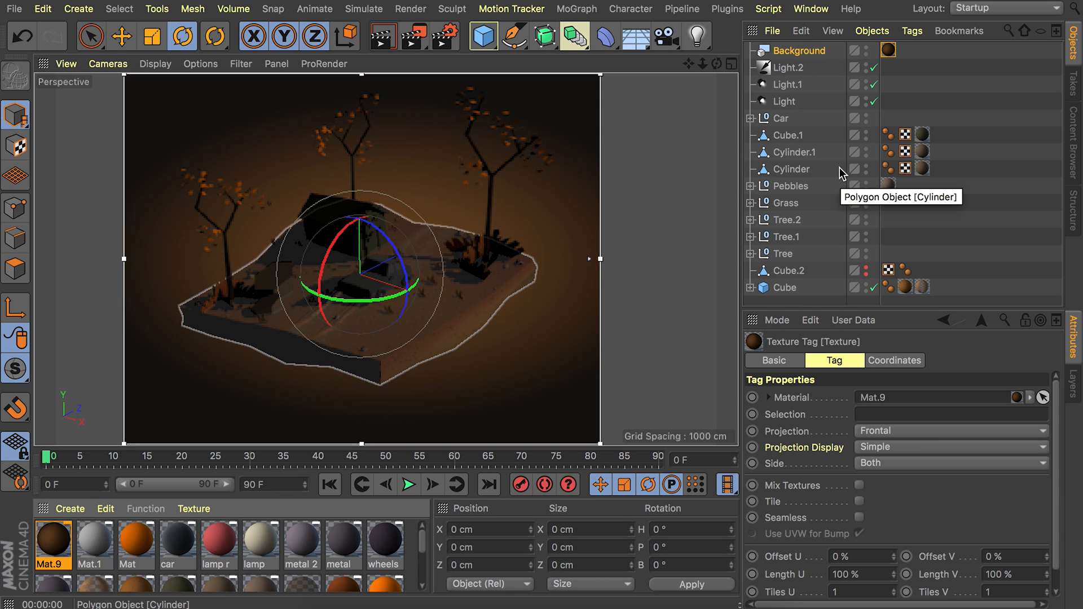
left_click(974, 97)
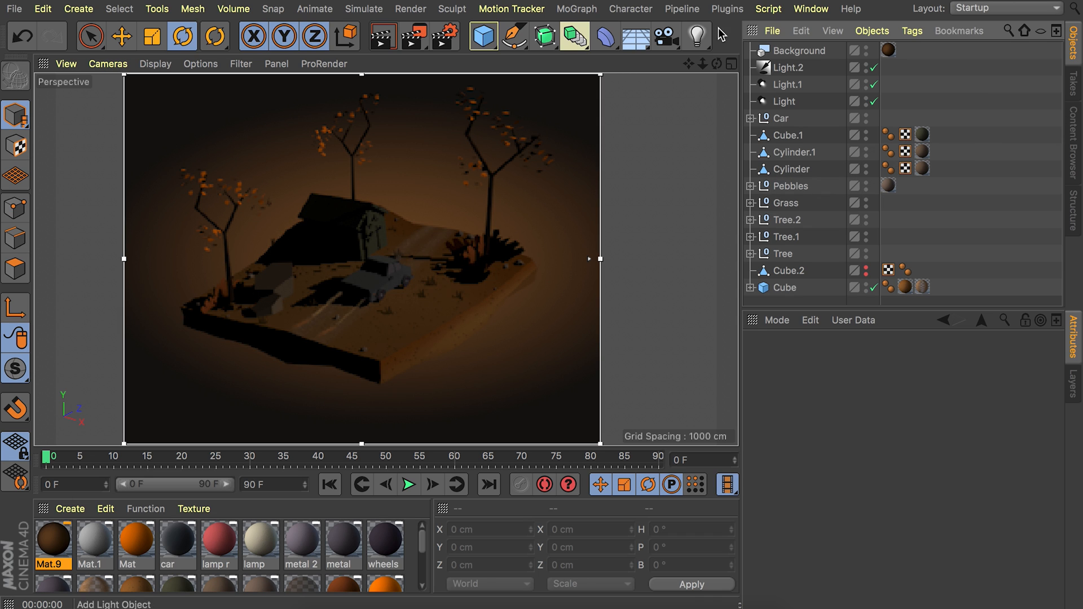
Add an Environment object with color H 30°, S 53%, V 30% and an environment strength of 30%.
key("ctrl+r")
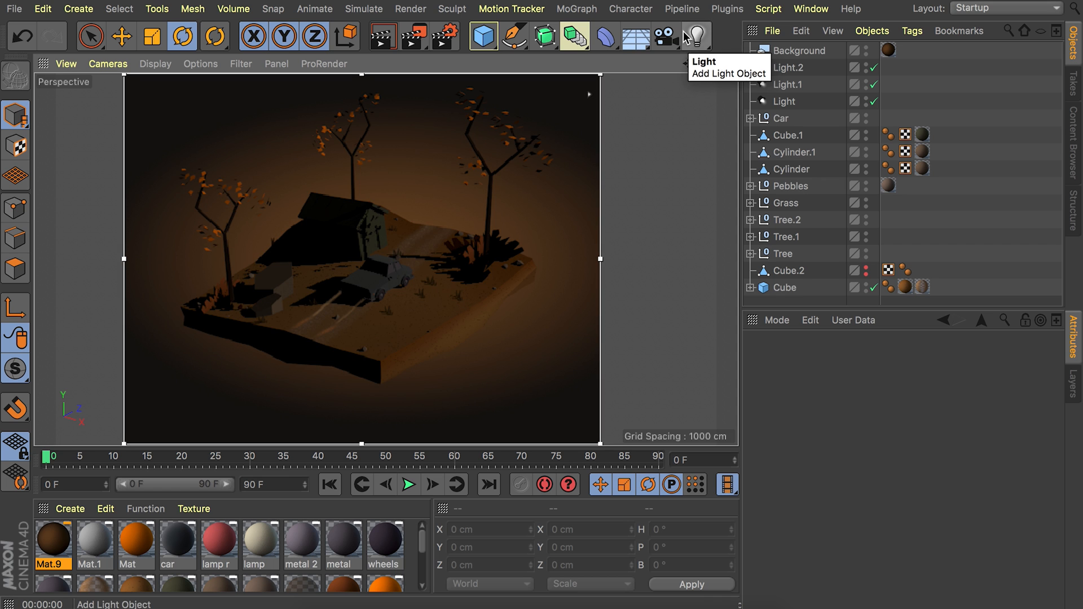
left_click_drag(636, 37, 712, 120)
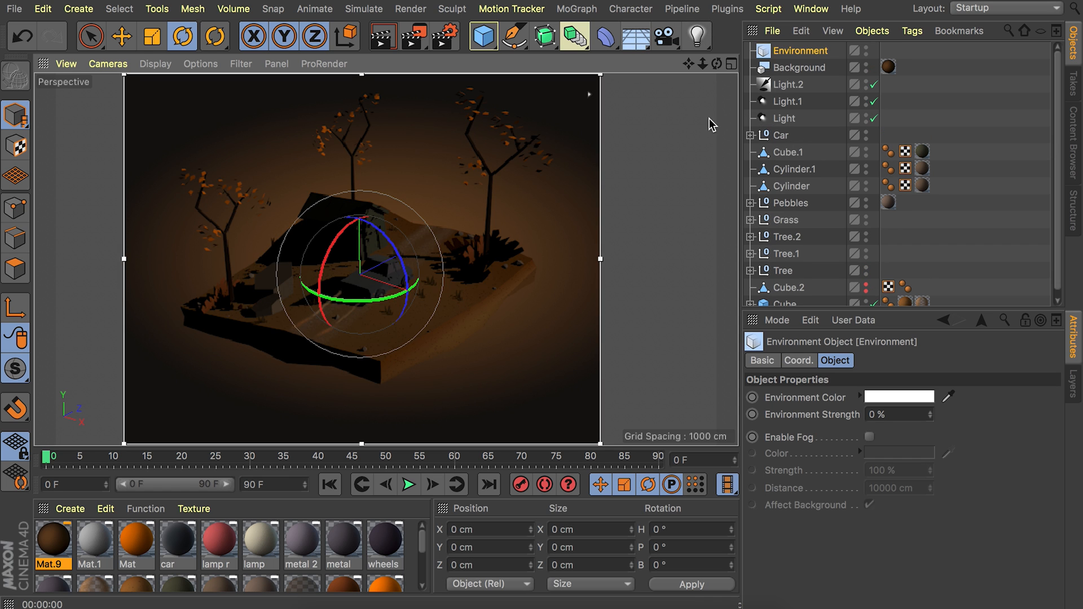
left_click(886, 397)
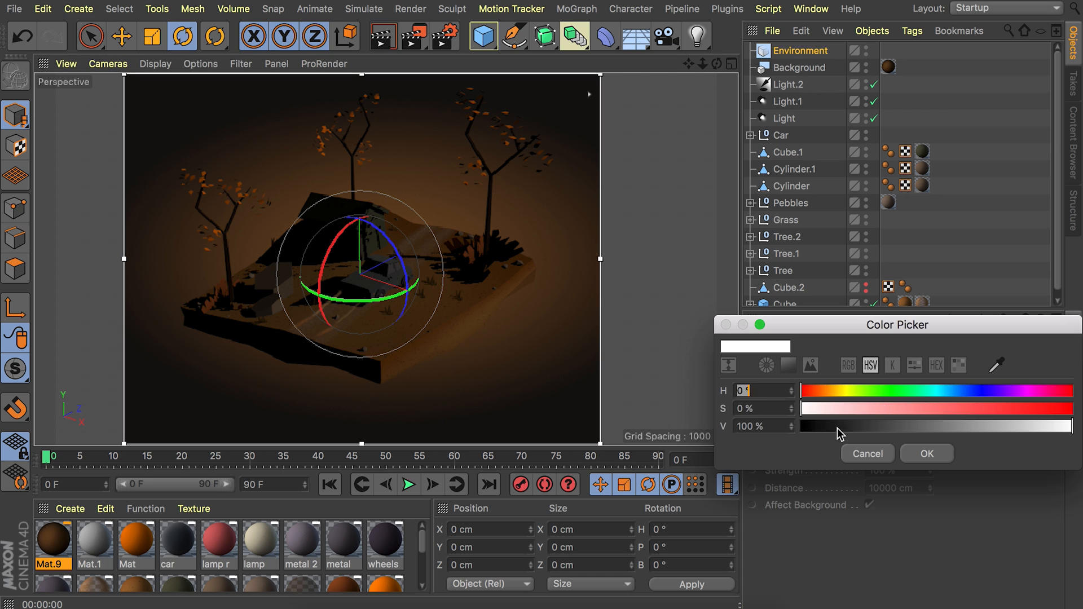
type("30")
key("Tab")
type("53")
key("Tab")
type("30")
key("Return")
double_click(889, 413)
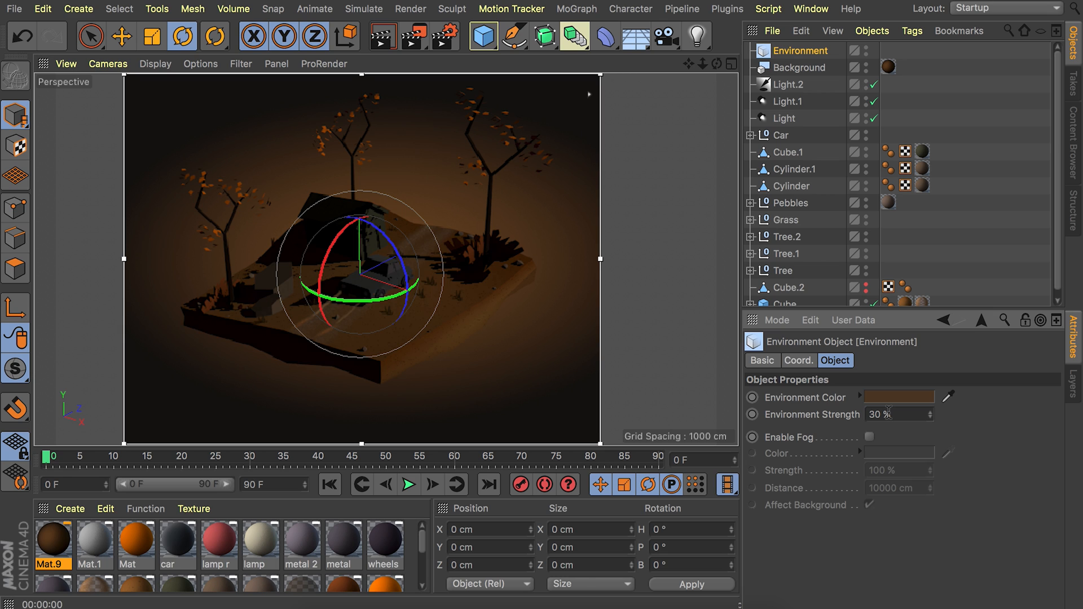
left_click(370, 125)
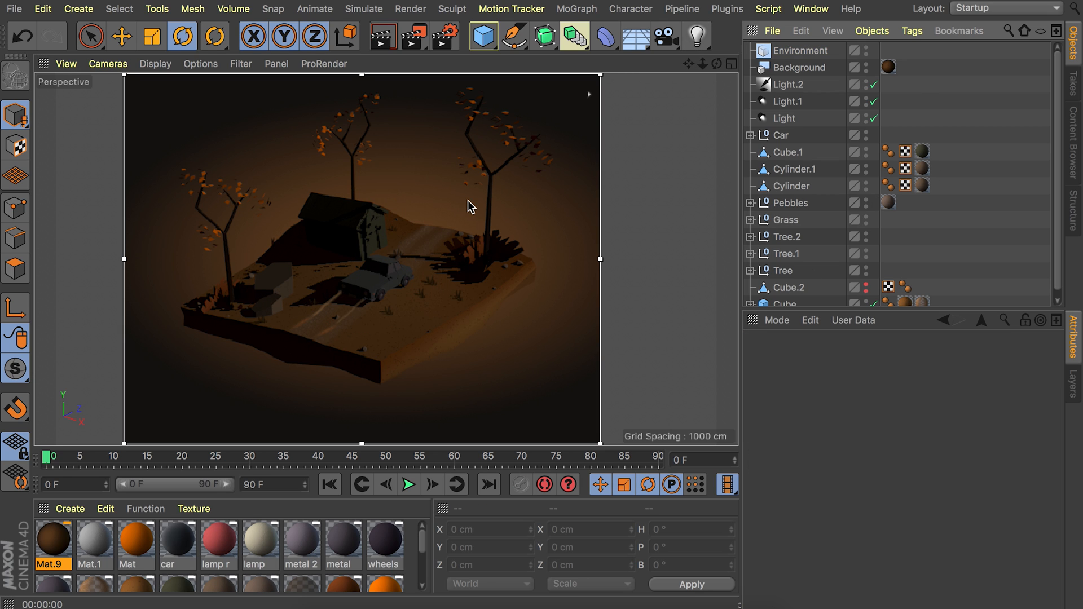
Add an omni light and raise it high above the scene to a Y position of about 961 cm.
left_click(697, 37)
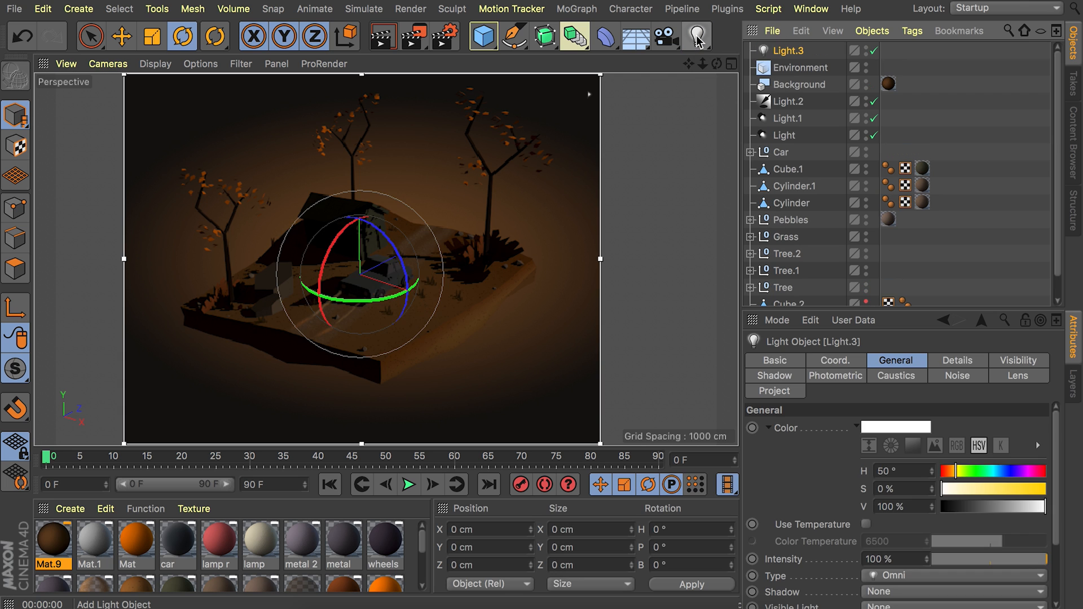
key("e")
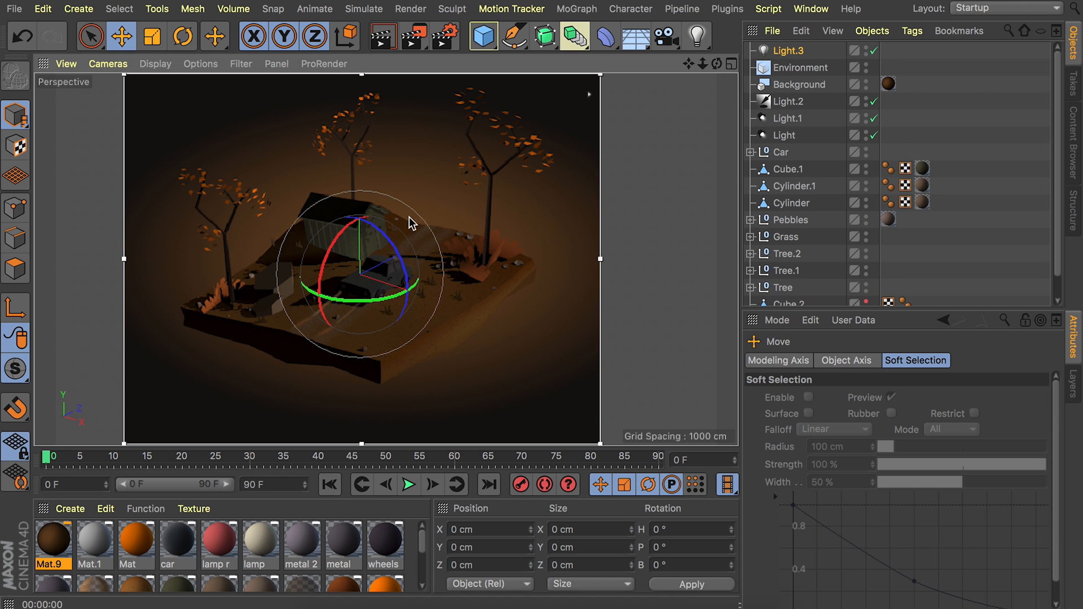
left_click_drag(359, 221, 361, 87)
scroll(370, 198, "down", 3)
middle_click_drag(370, 198, 362, 250, "alt")
left_click_drag(354, 140, 354, 108)
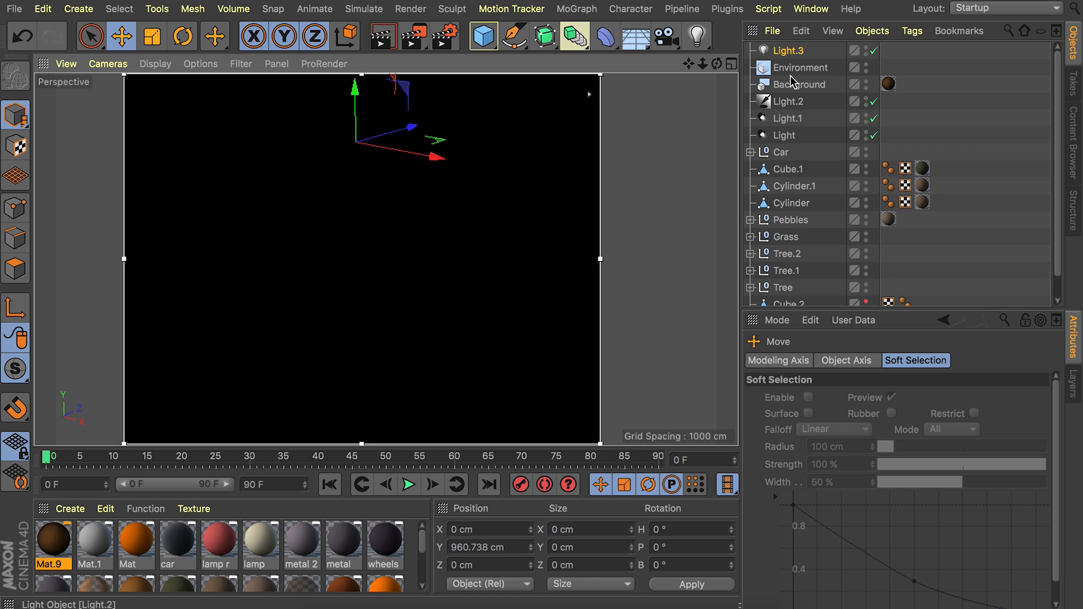
Set the overhead omni light's color to H 26°, S 85%, V 25%.
left_click(787, 52)
double_click(888, 471)
type("26")
key("Tab")
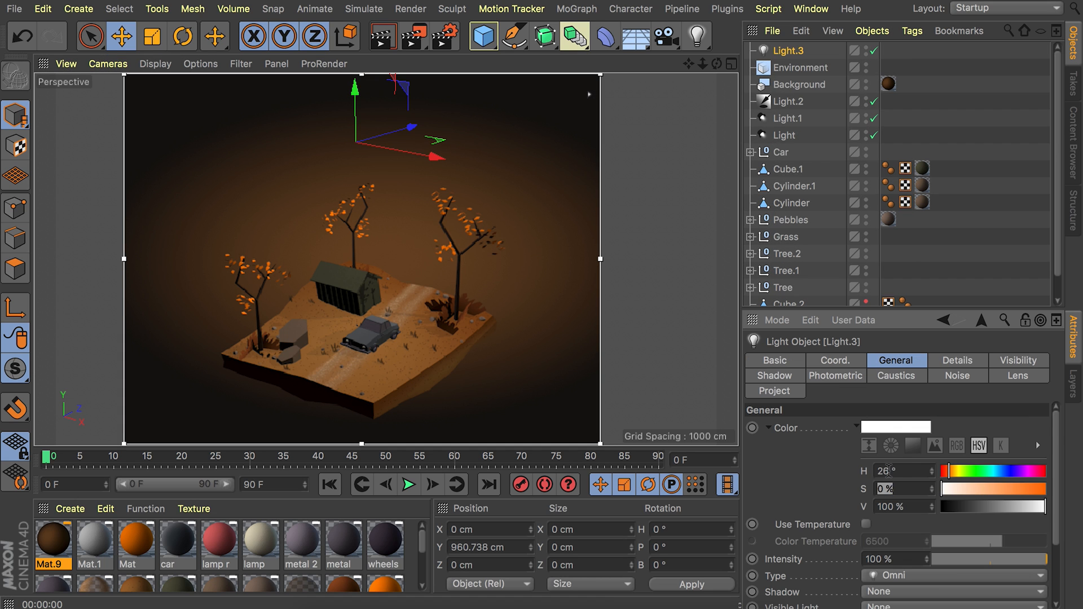
type("85")
key("Tab")
type("25")
key("Return")
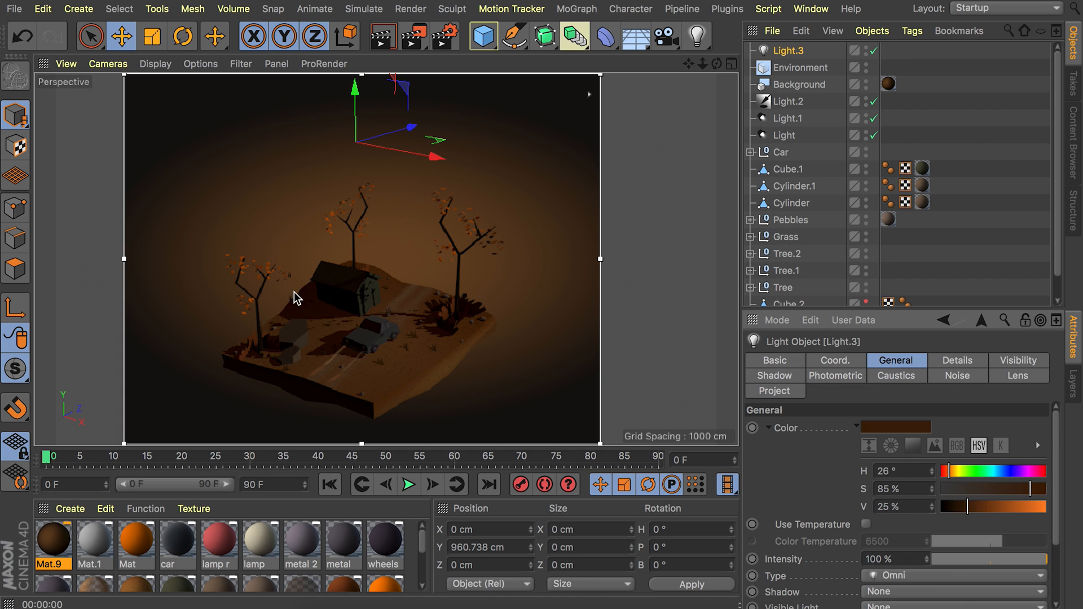
Switch the overhead omni light off and back on to compare its effect in the render.
left_click(874, 51)
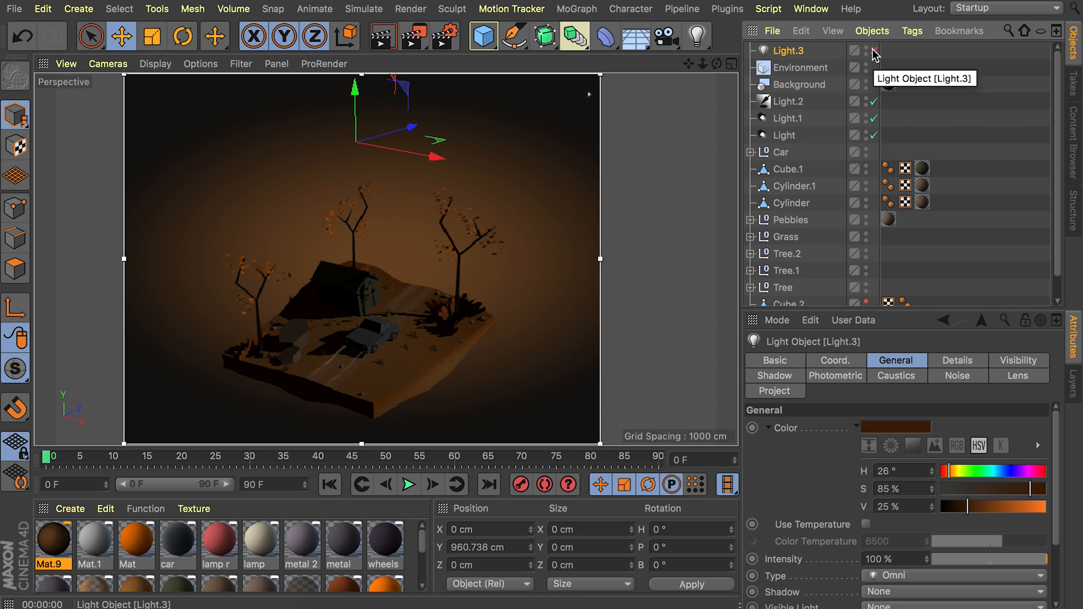
left_click(873, 51)
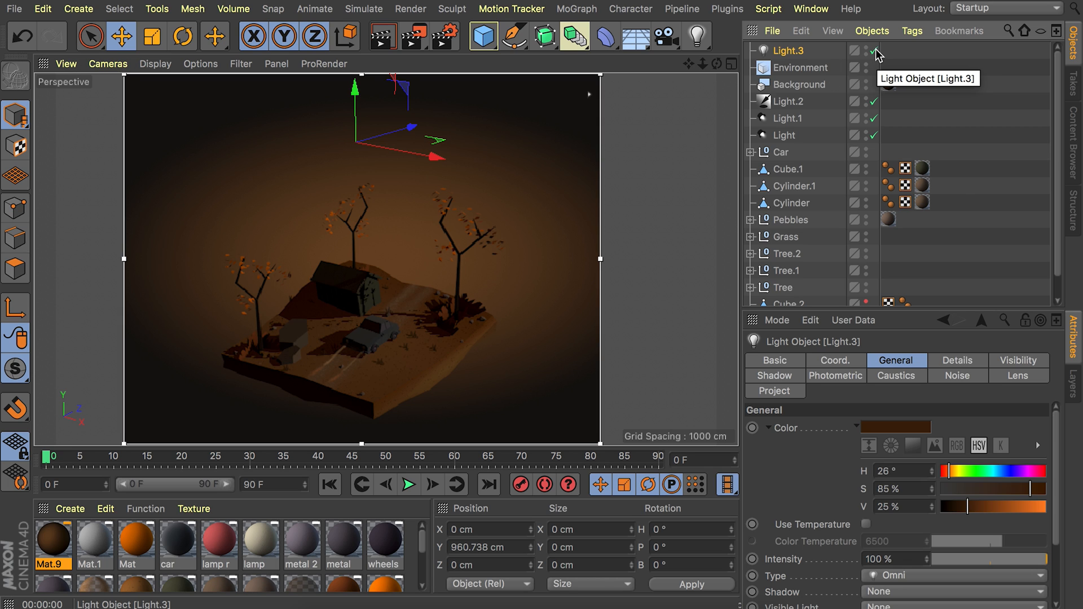
left_click_drag(351, 364, 352, 266, "alt")
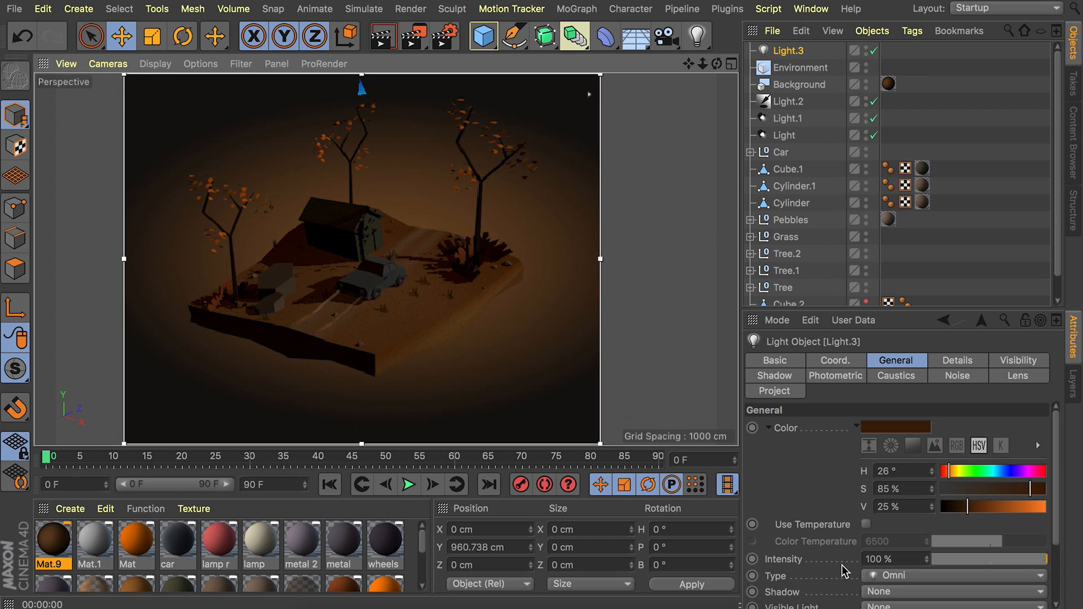
Add another omni light at a Y position of about 257 cm with color H 43°, S 73%, V 83% and 44% intensity.
left_click(697, 36)
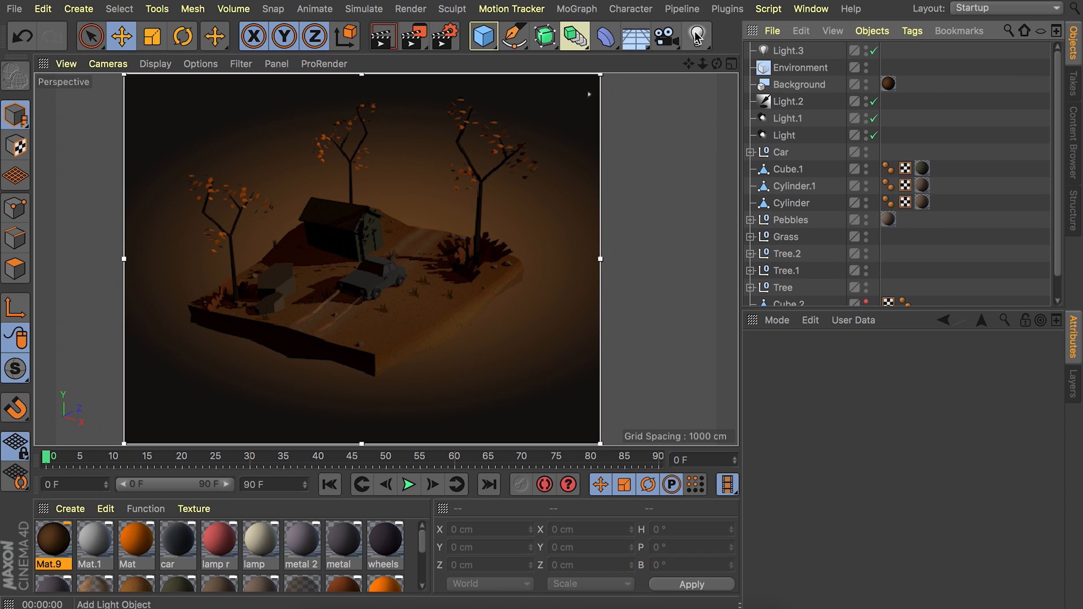
left_click_drag(357, 215, 356, 157)
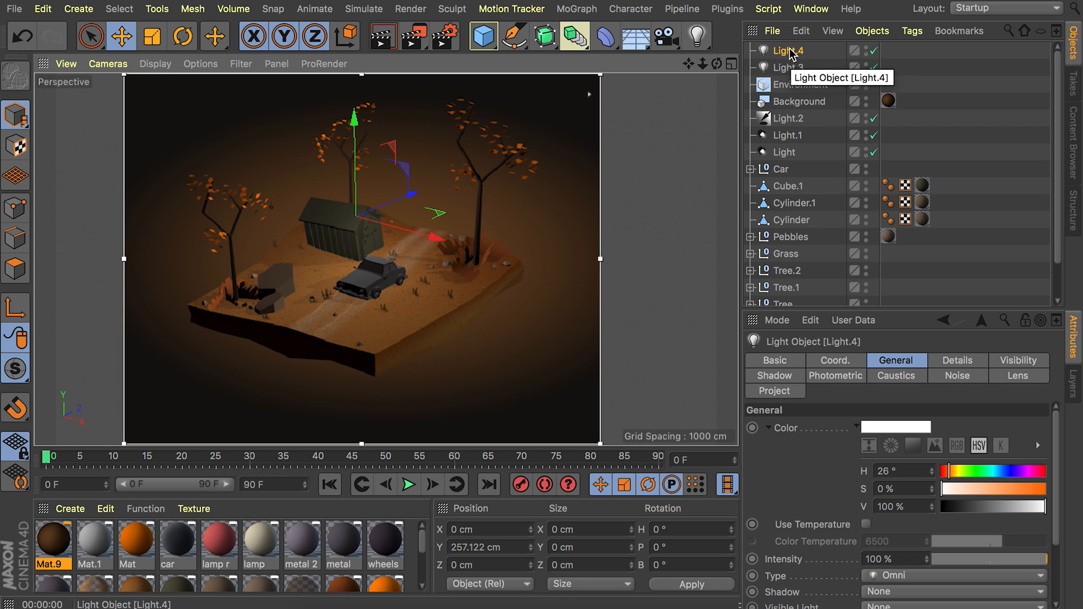
double_click(899, 473)
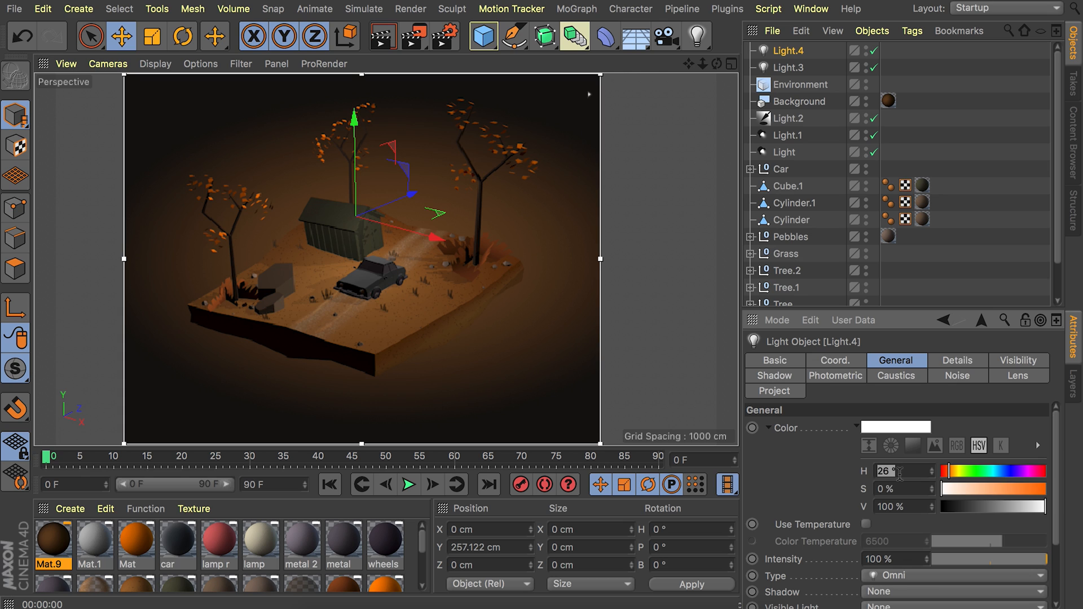
type("43")
key("Tab")
type("73")
key("Tab")
type("83")
key("Return")
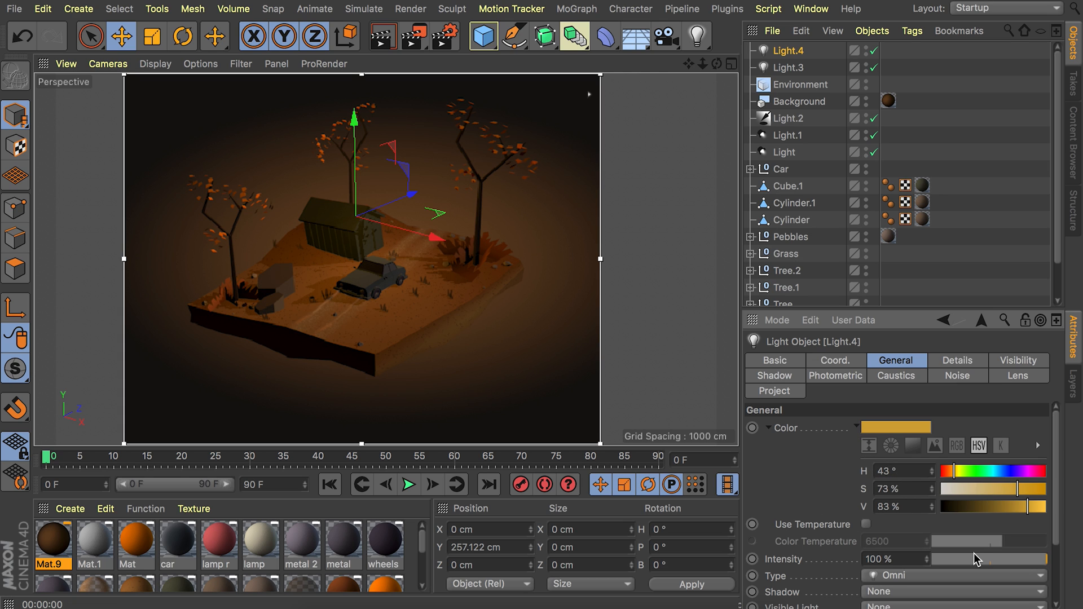
left_click_drag(1017, 560, 984, 559)
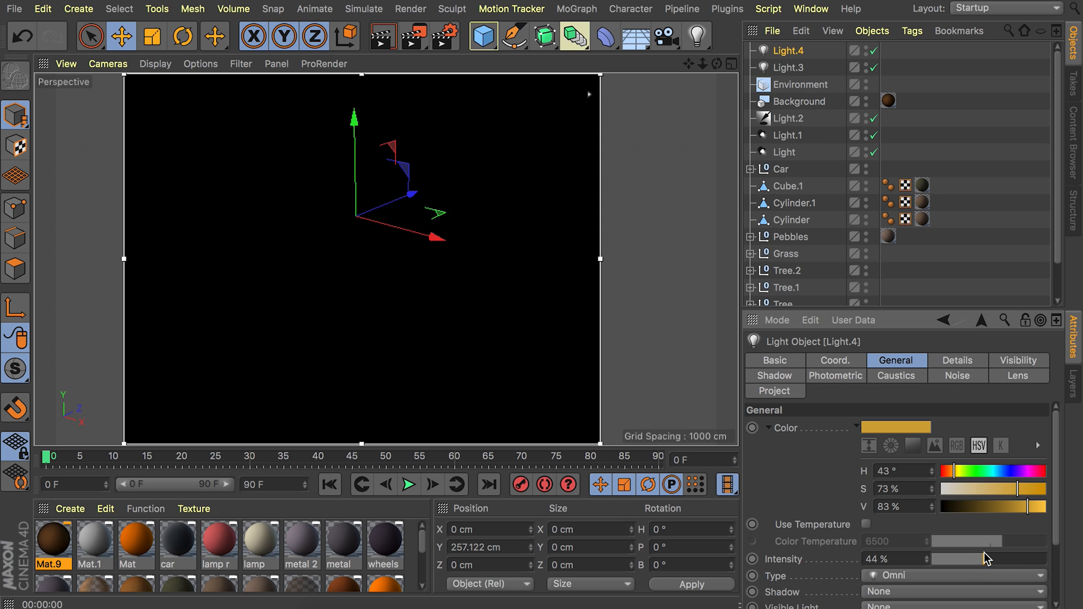
Add the Ambient Occlusion effect to the render settings.
left_click(446, 38)
left_click(440, 320)
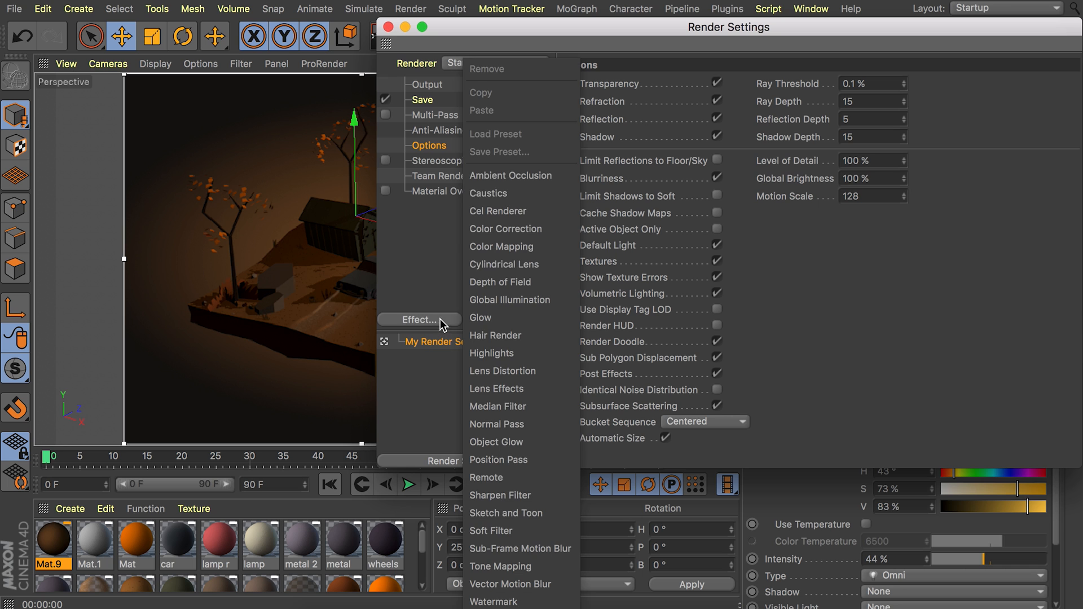
left_click(504, 179)
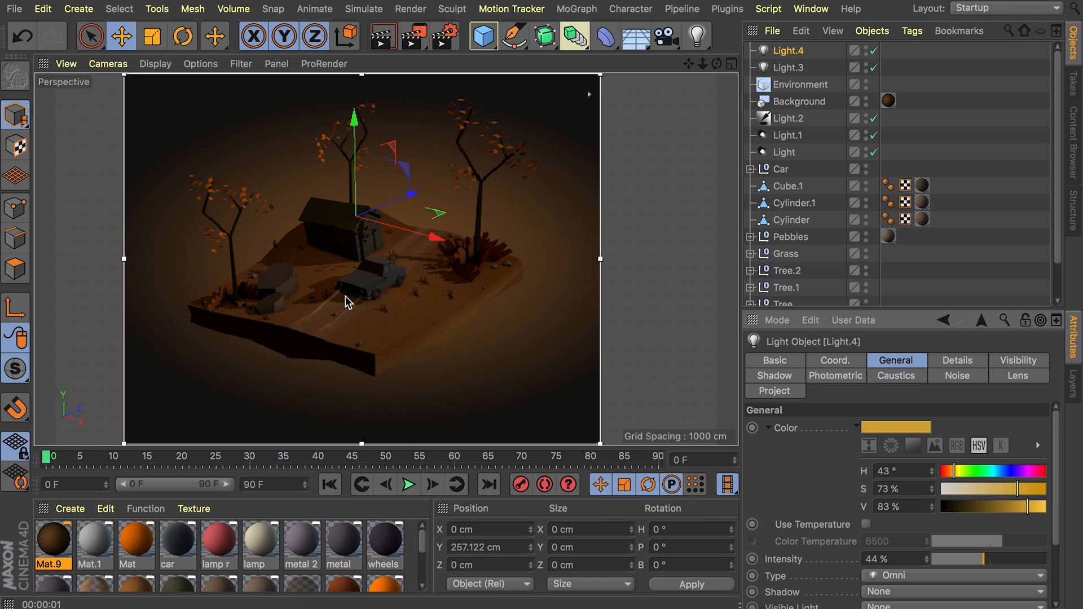
Add a third omni light and move it in front of and below the slab, to about Y -387 cm, Z -975 cm.
scroll(345, 296, "up", 3)
left_click_drag(345, 296, 325, 270, "alt")
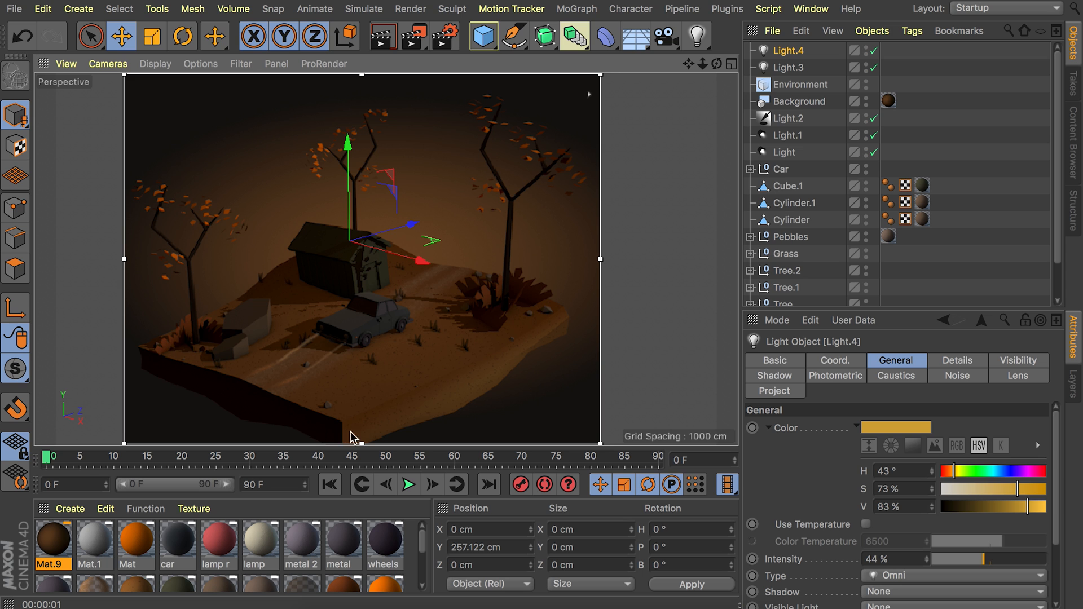
left_click(697, 35)
key("e")
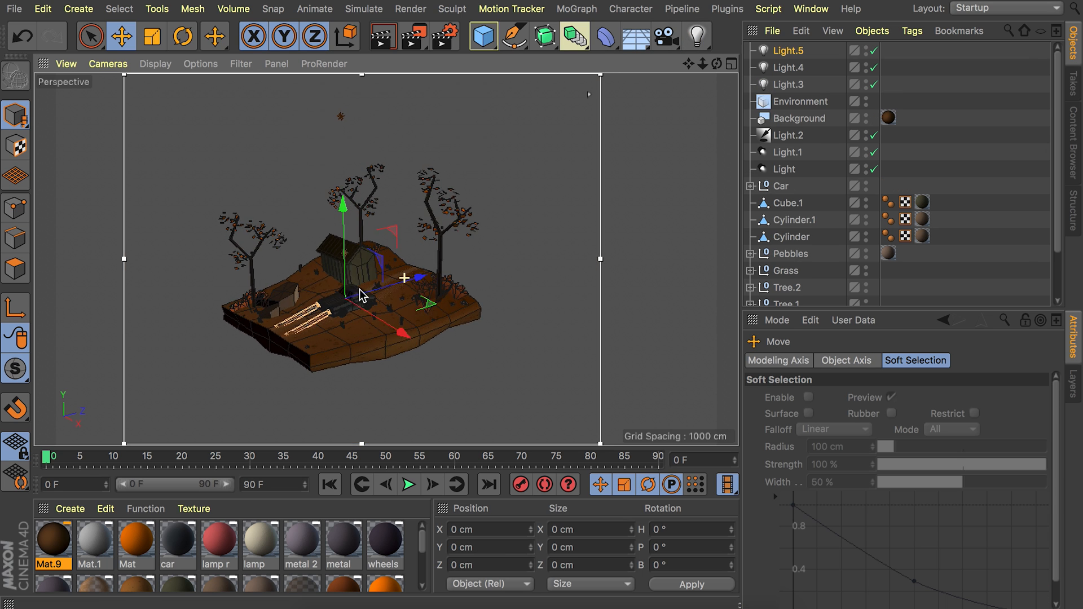
left_click_drag(412, 279, 232, 323)
left_click_drag(153, 276, 141, 341)
left_click_drag(284, 316, 242, 275, "alt")
left_click_drag(302, 326, 423, 367, "alt")
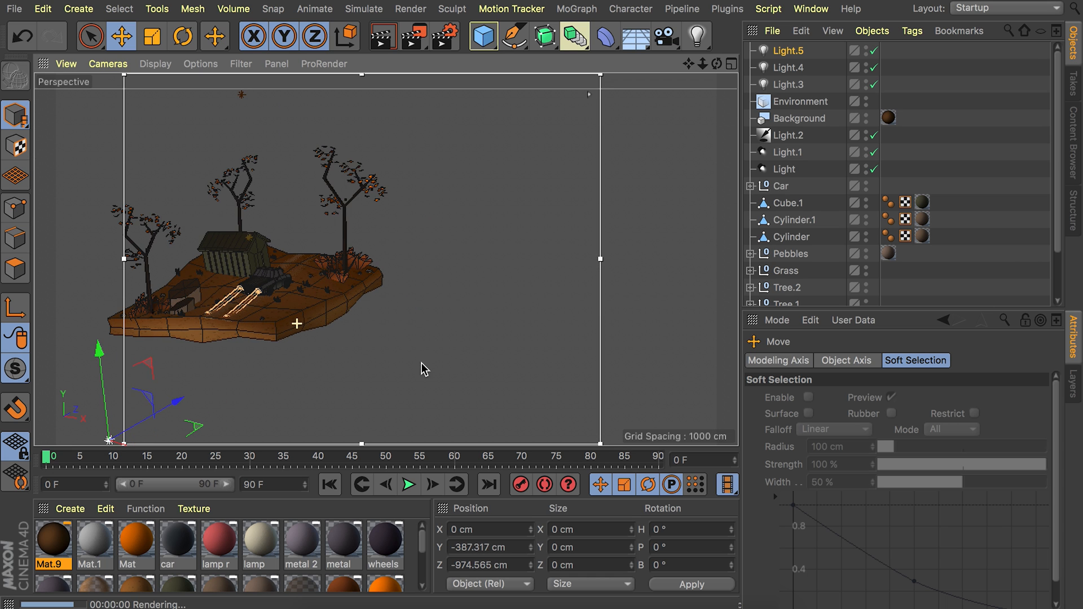
Resume the interactive render and set the color of the omni light below the slab to H 39°, S 18%, V 100%.
left_click_drag(209, 280, 305, 259, "alt")
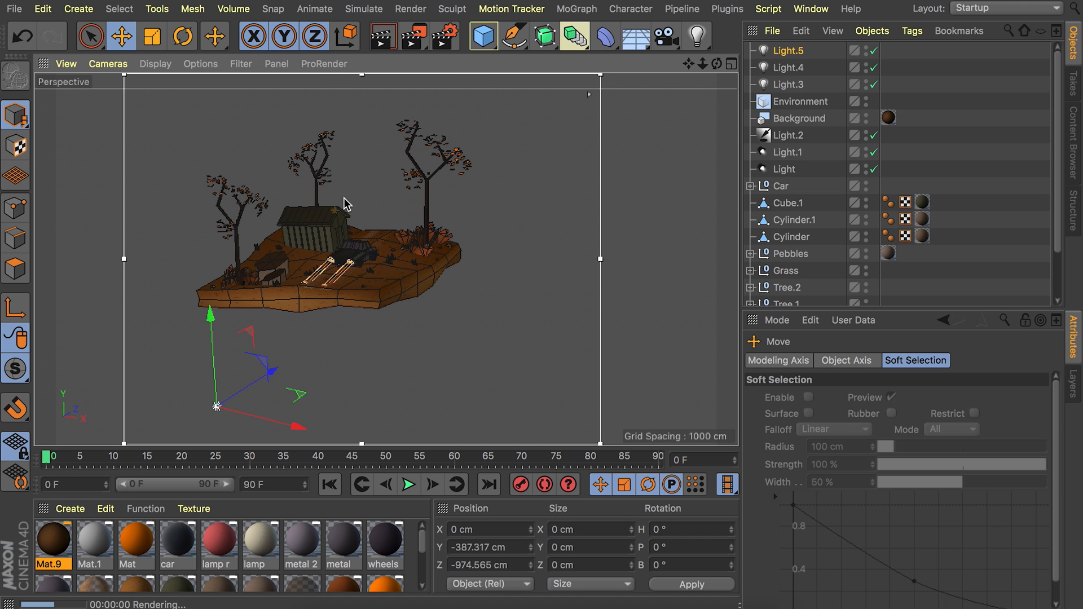
scroll(342, 219, "up", 5)
left_click_drag(342, 220, 337, 255, "alt")
scroll(292, 250, "down", 3)
key("ctrl+r")
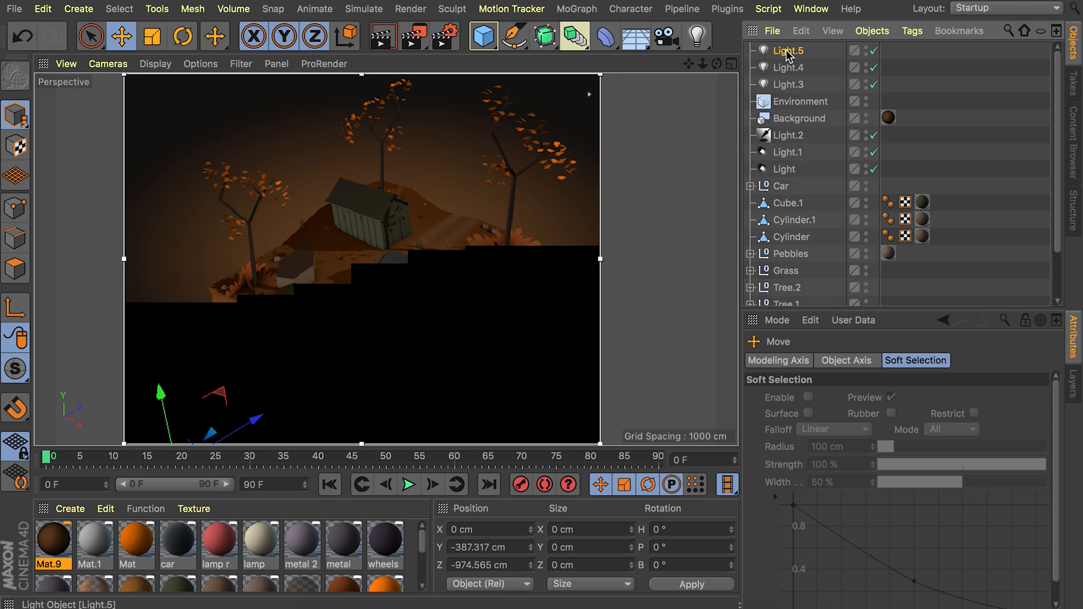
left_click(788, 50)
double_click(900, 469)
type("39")
key("Tab")
type("18")
key("Tab")
type("100")
key("Return")
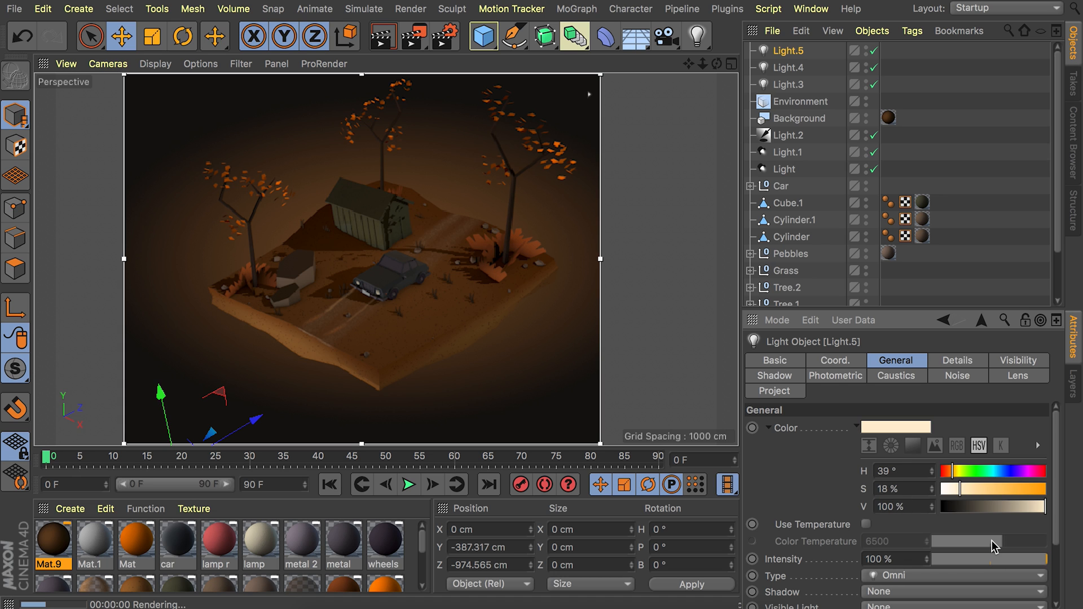
Set the intensity of the omni light below the slab to 42%.
left_click(981, 559)
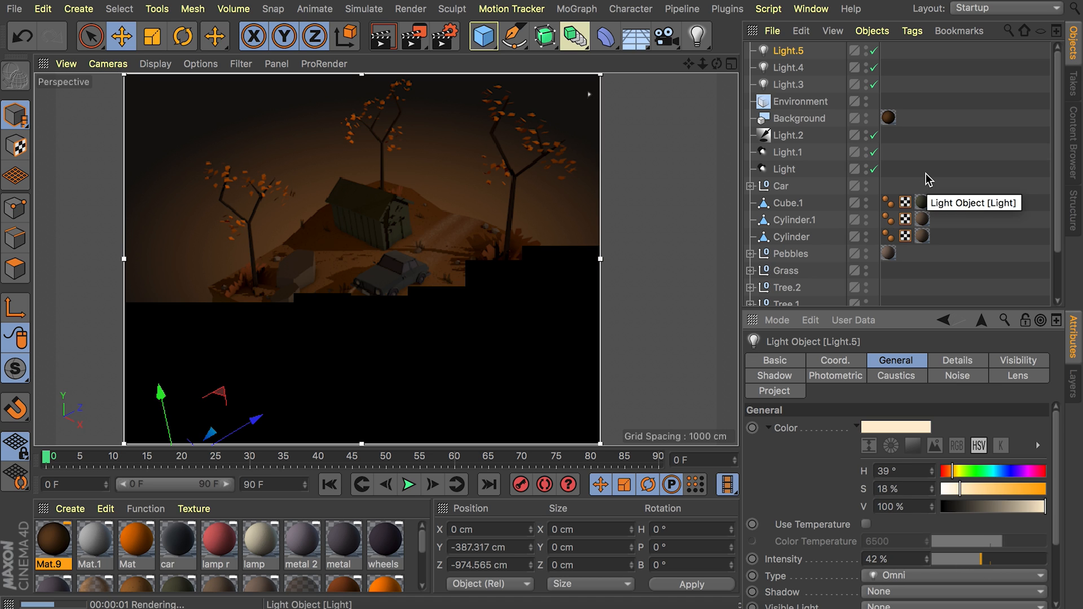
left_click(936, 135)
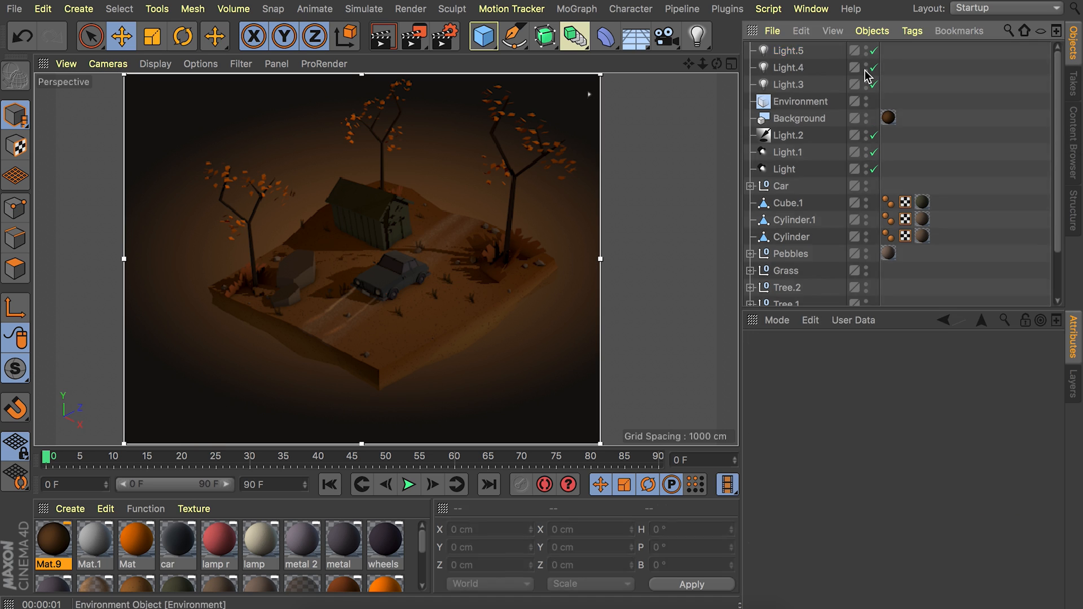
Add a camera to the scene and set its focal length to 100.
left_click(666, 37)
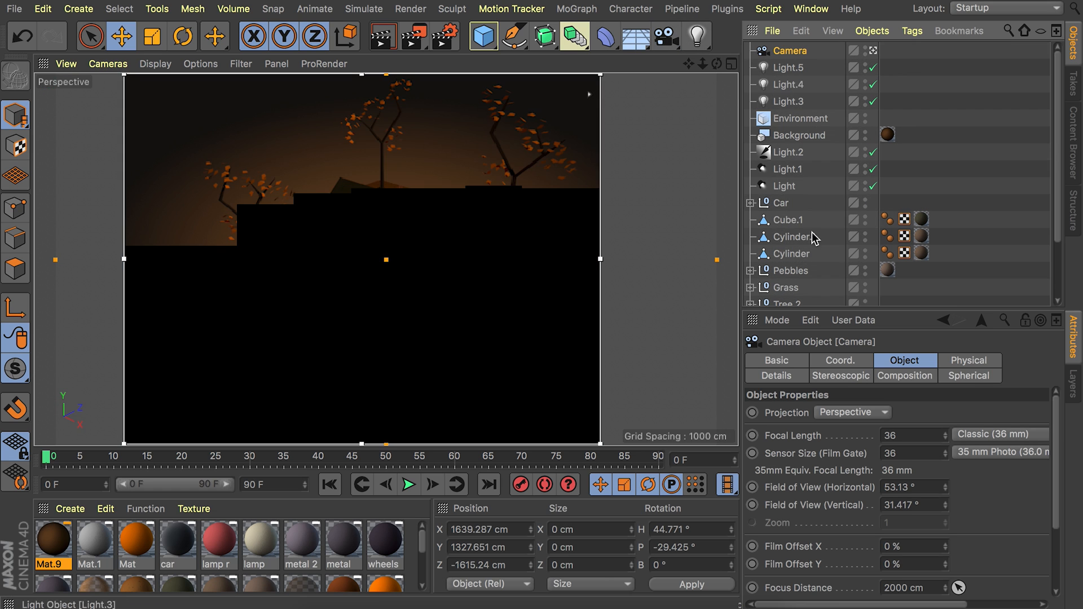
left_click(909, 435)
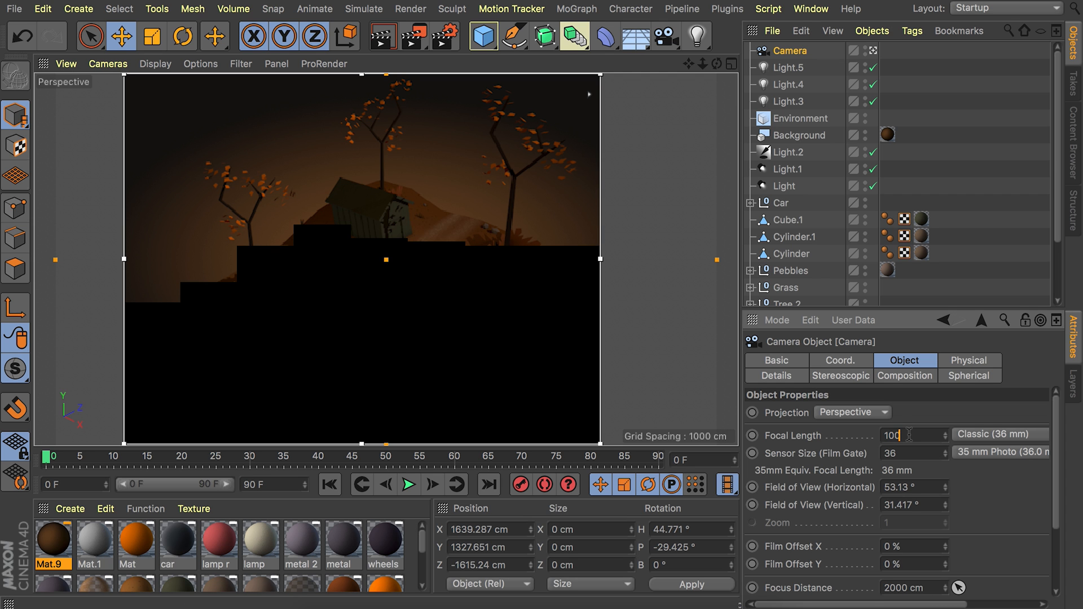
key("Return")
Rotate the light Light.2 to about H 126.5°, P -7.3°, B -20.5° to redirect its light over the scene.
scroll(397, 248, "down", 10)
left_click_drag(398, 237, 404, 186, "ctrl")
key("ctrl+z")
left_click_drag(390, 308, 385, 278, "alt")
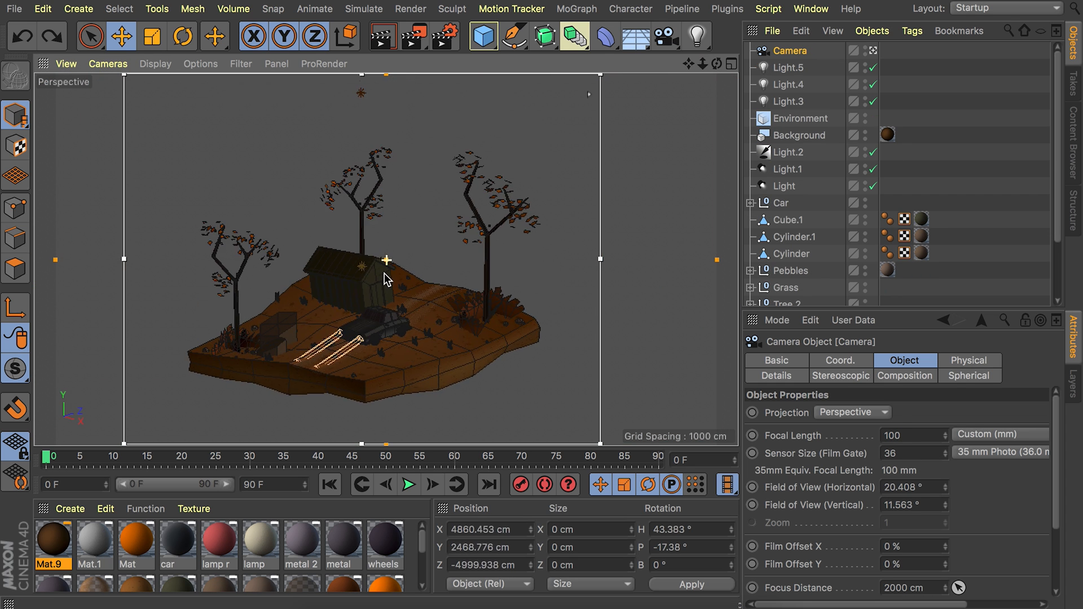
scroll(378, 275, "up", 3)
middle_click_drag(367, 271, 372, 253, "alt")
left_click(801, 153)
key("r")
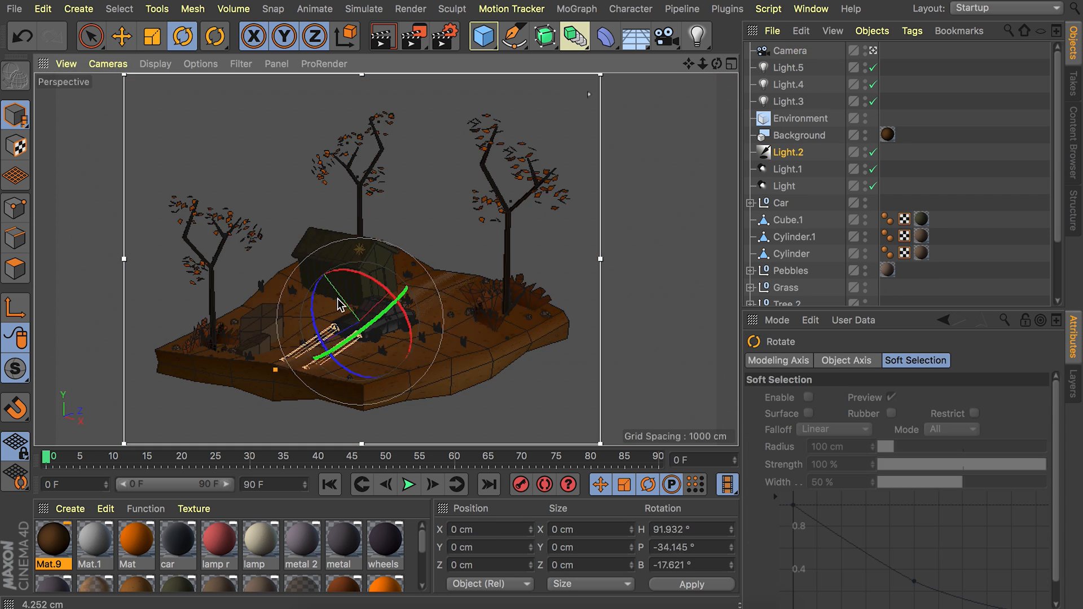
left_click_drag(339, 305, 395, 287)
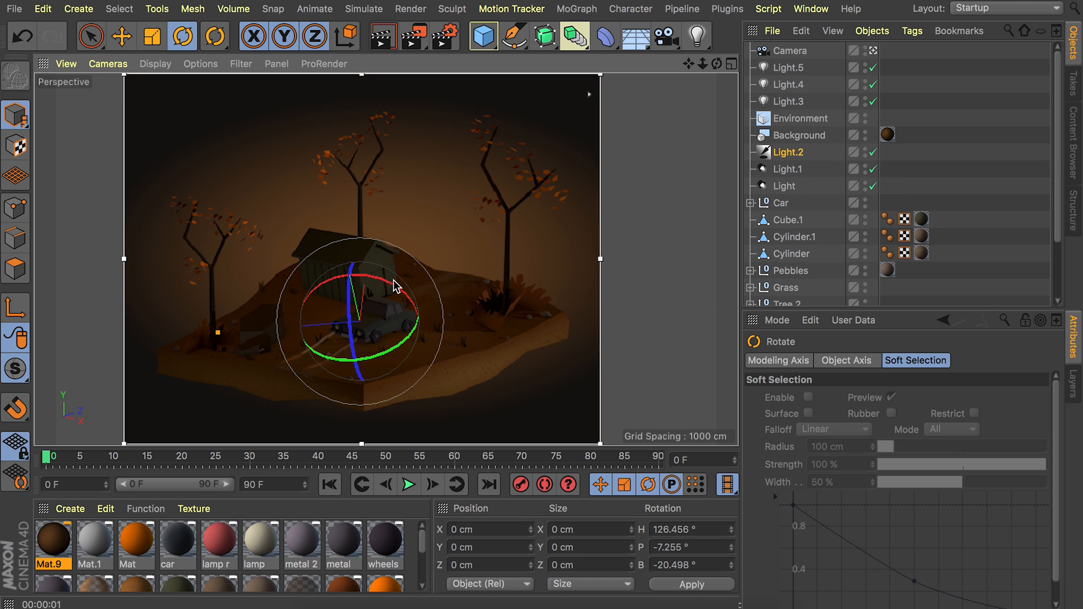
left_click(527, 111)
Render a preview of the reframed scene in the viewport and render the full image to the Picture Viewer.
left_click(382, 38)
scroll(376, 257, "down", 3)
scroll(377, 258, "up", 1)
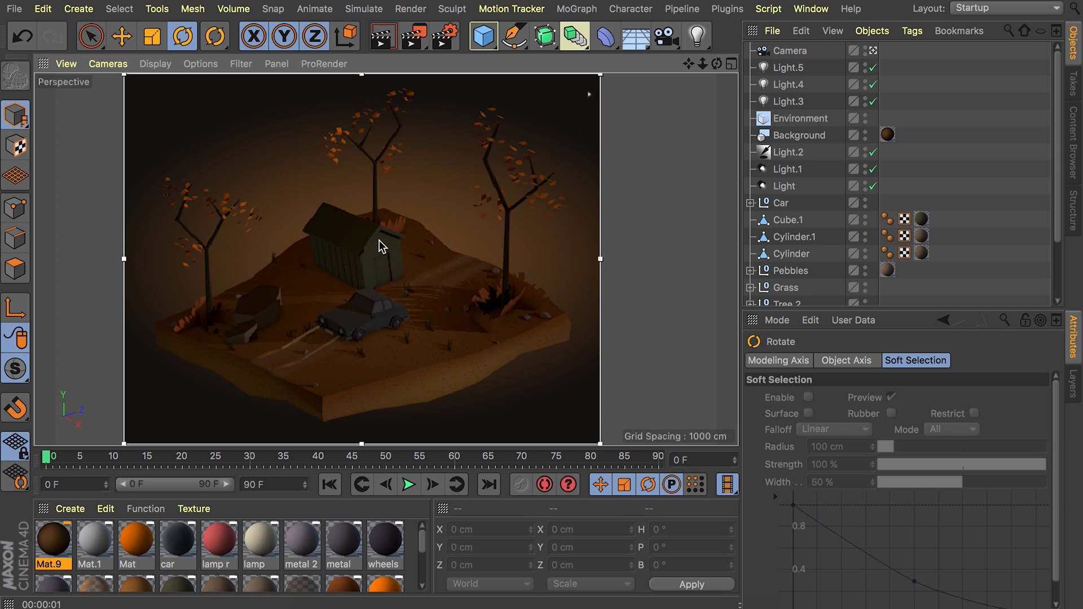
left_click(416, 44)
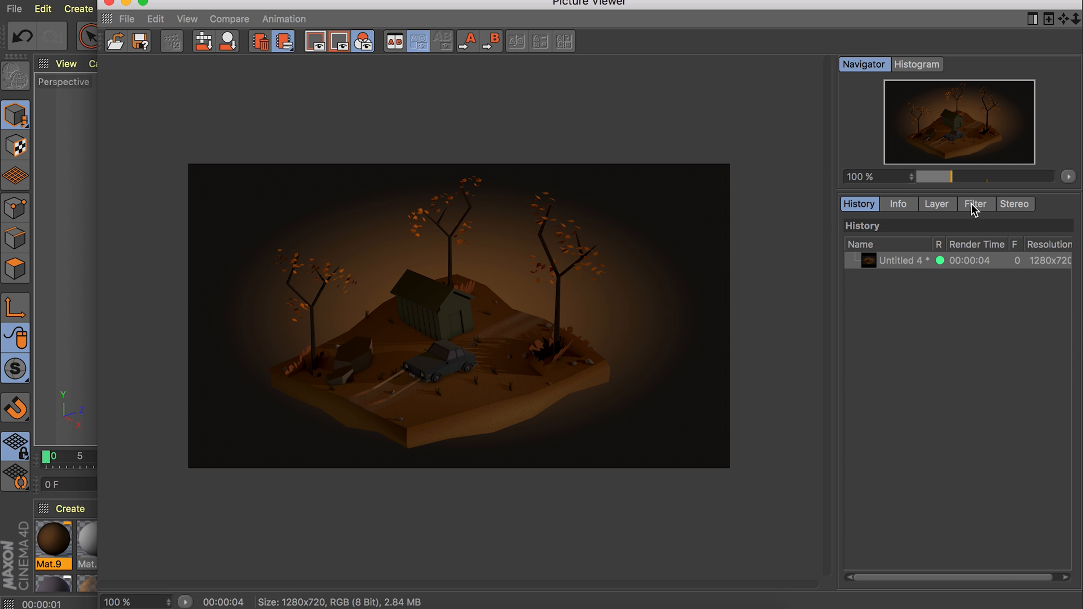
Enable the filter on the rendered image, adjust its color correction starting with saturation, and close the Picture Viewer.
left_click(973, 204)
left_click(849, 242)
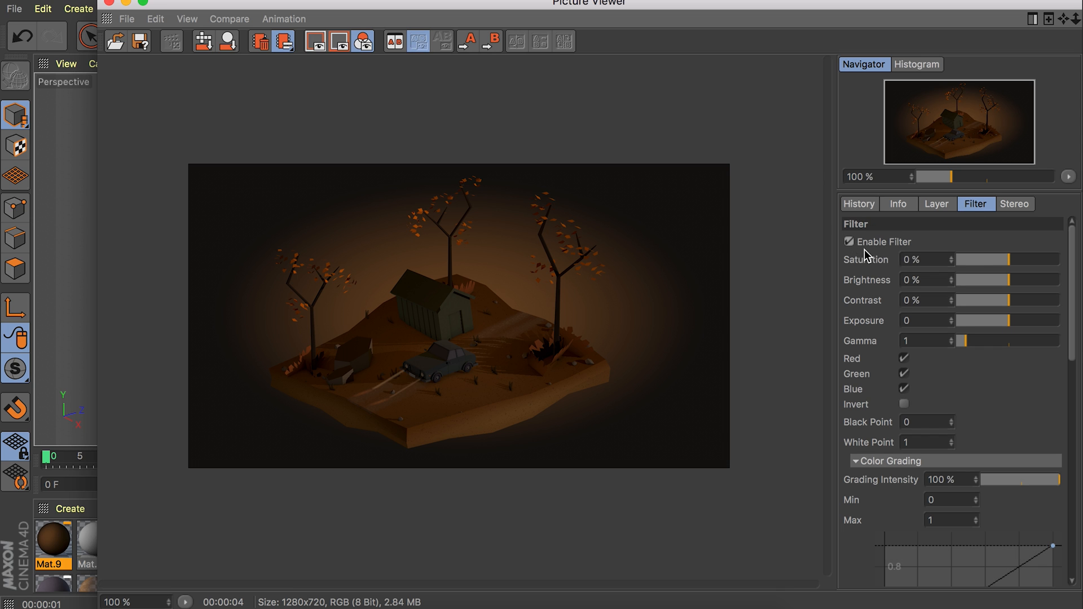
left_click_drag(1019, 259, 1015, 305)
left_click(109, 3)
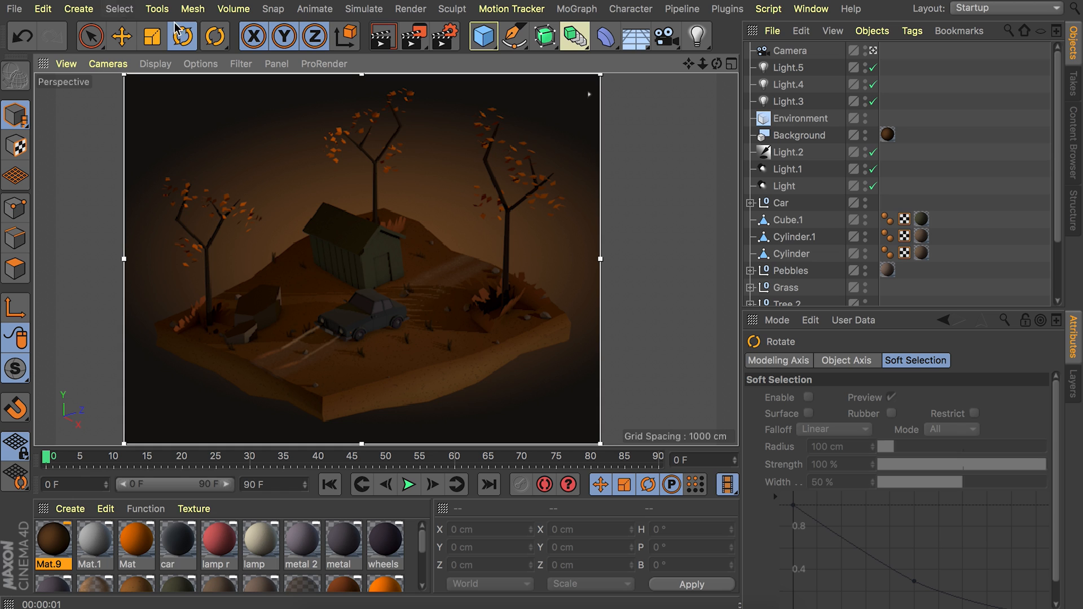